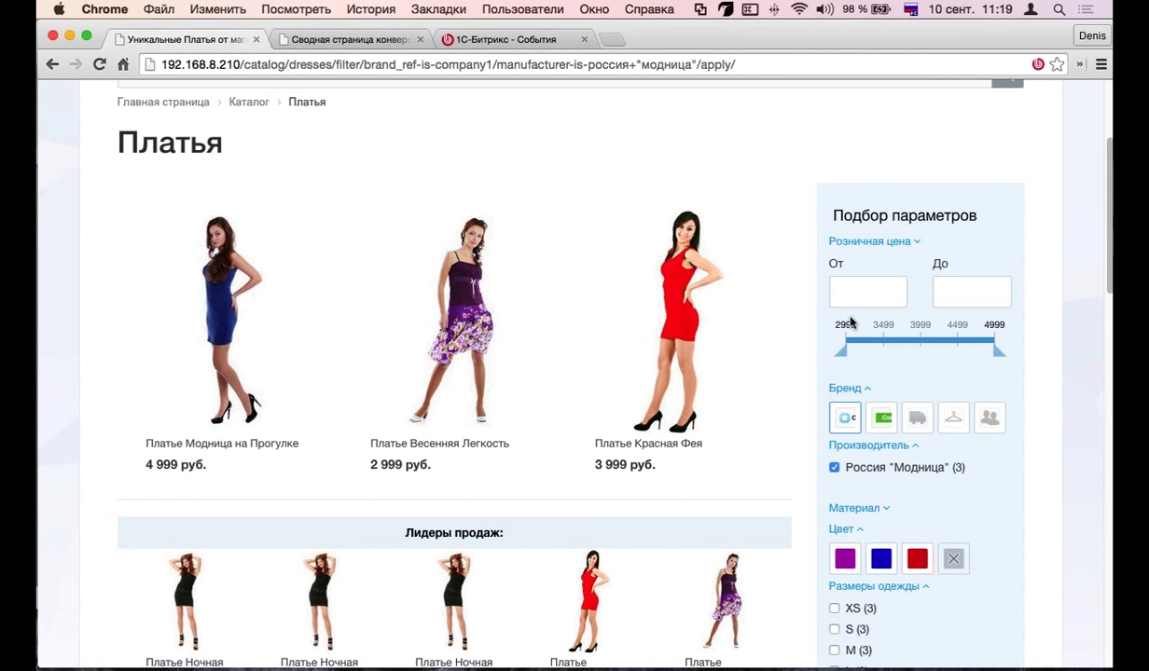
Step: Tick clothing size M in the dresses parameter filter and review the other filter options
scroll(851, 321, "down", 3)
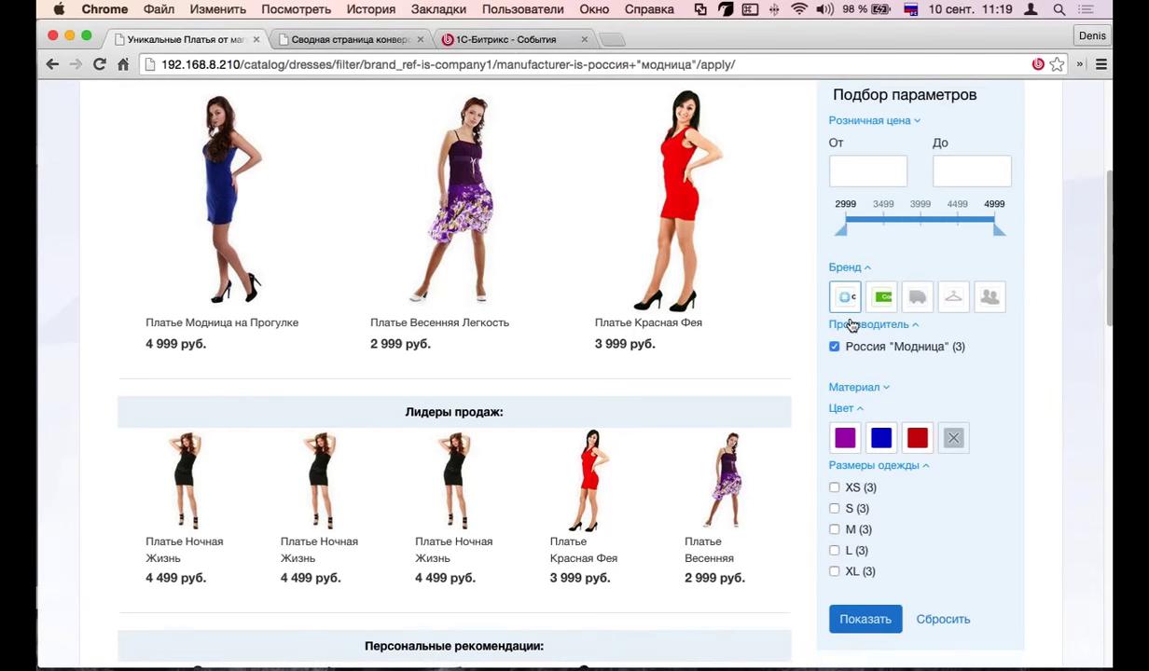
scroll(844, 536, "down", 3)
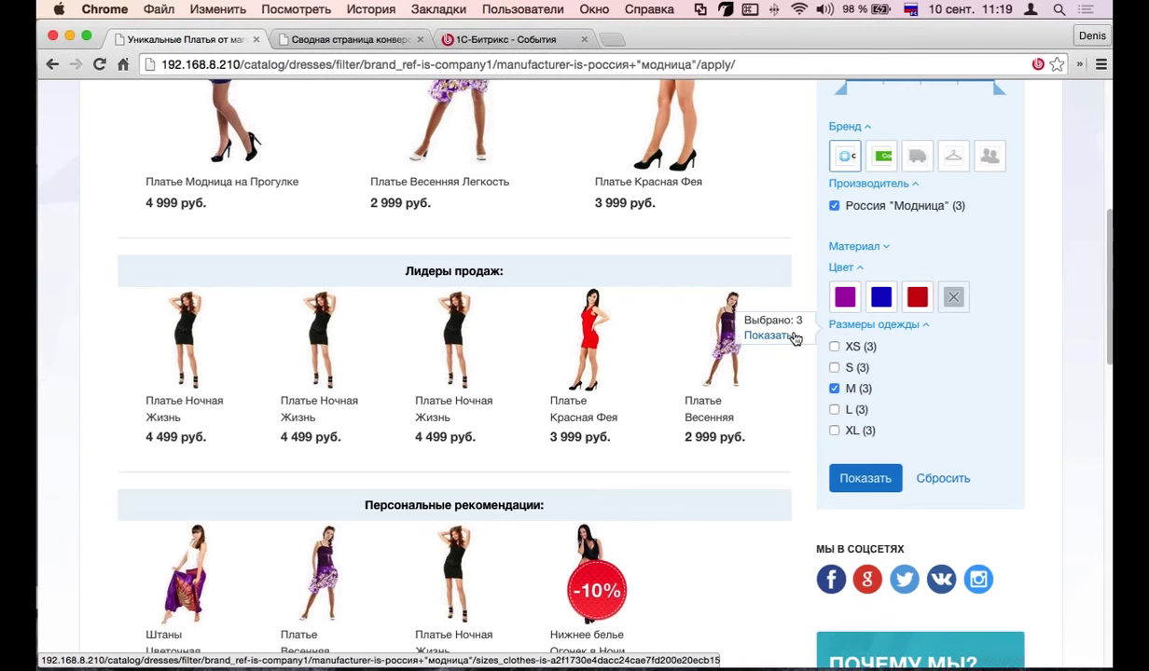
scroll(795, 337, "up", 1)
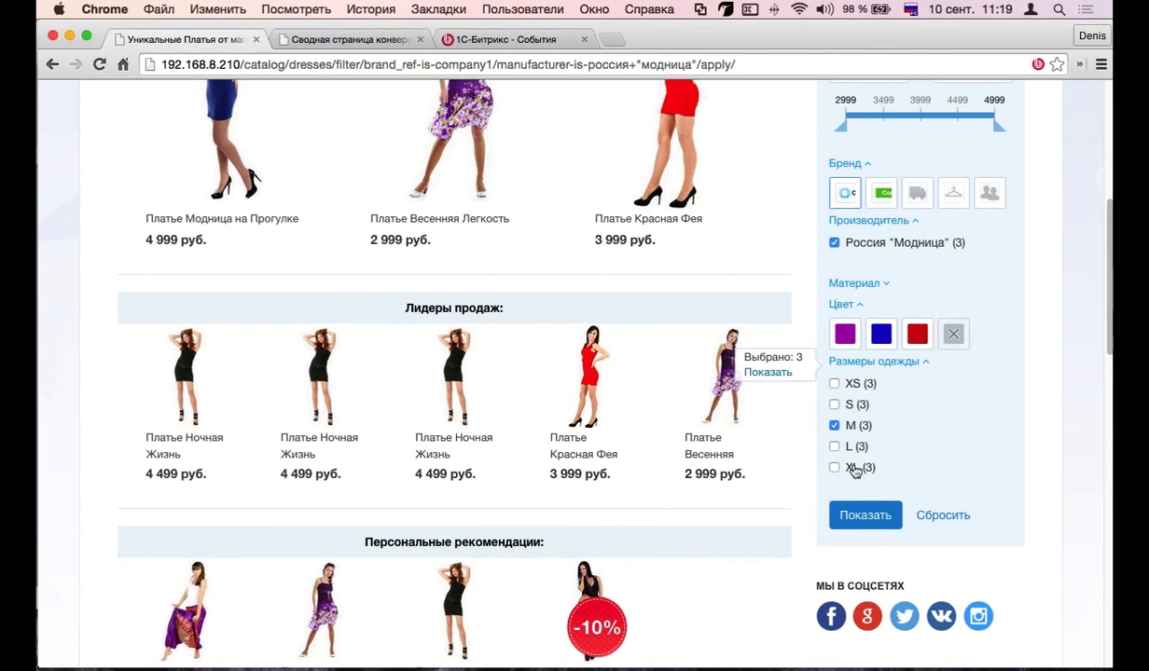
scroll(856, 465, "up", 5)
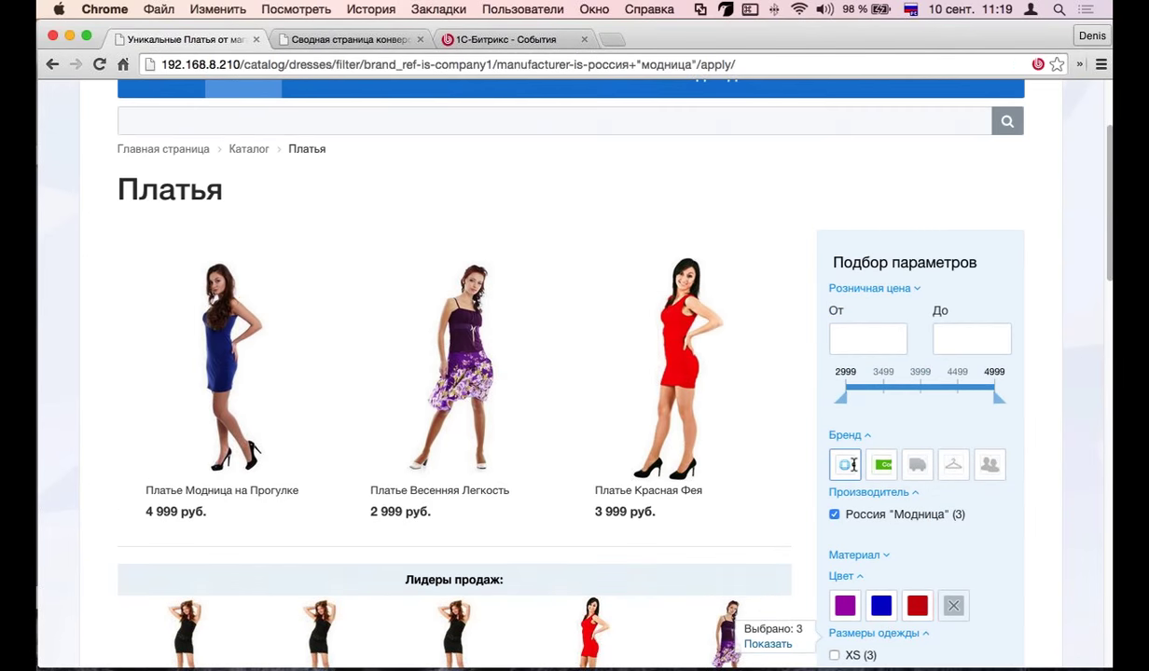
scroll(851, 465, "up", 2)
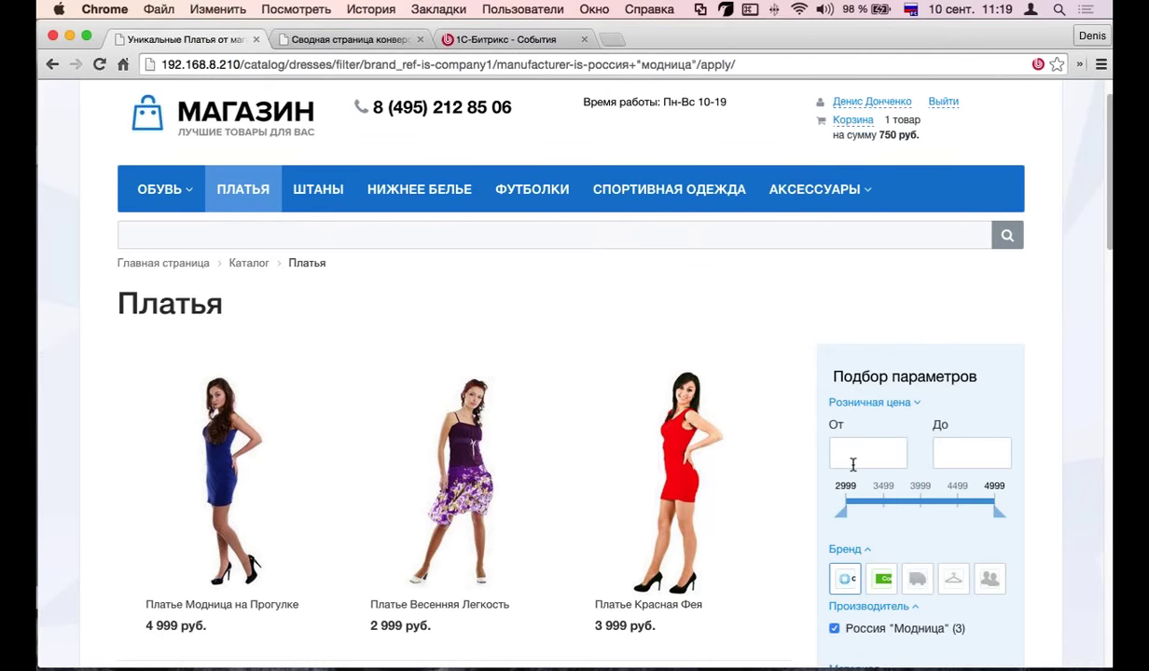
Step: Open the product page «Платье Модница на Прогулке» and look through the dress's gallery photos
left_click(268, 427)
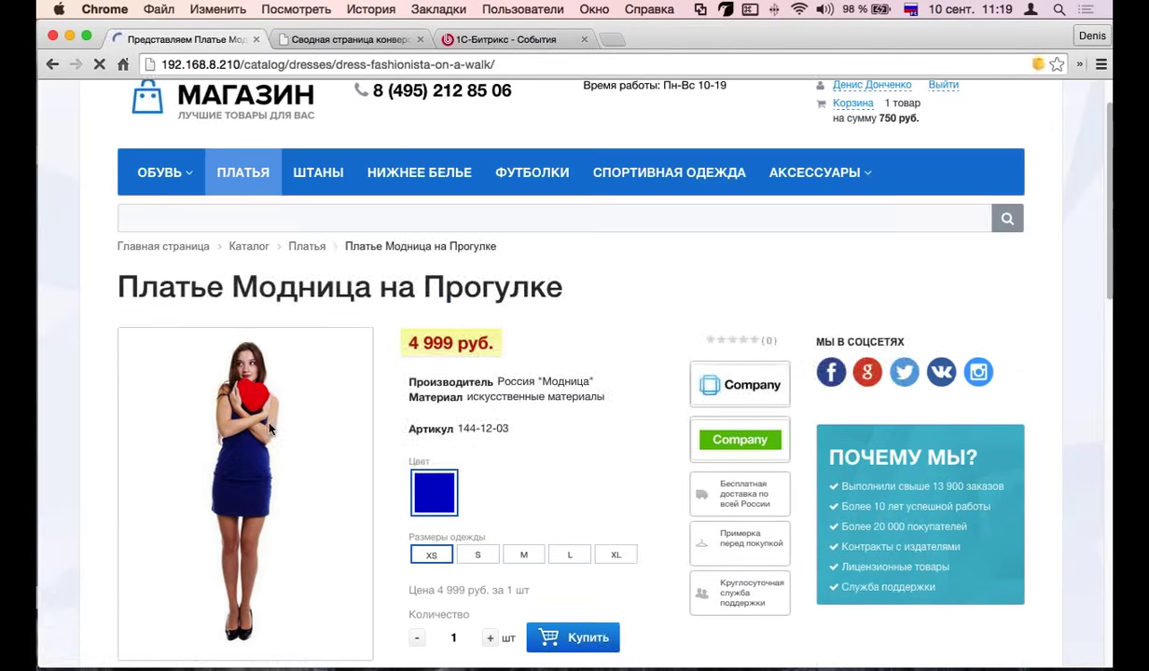
scroll(268, 429, "down", 5)
left_click(317, 508)
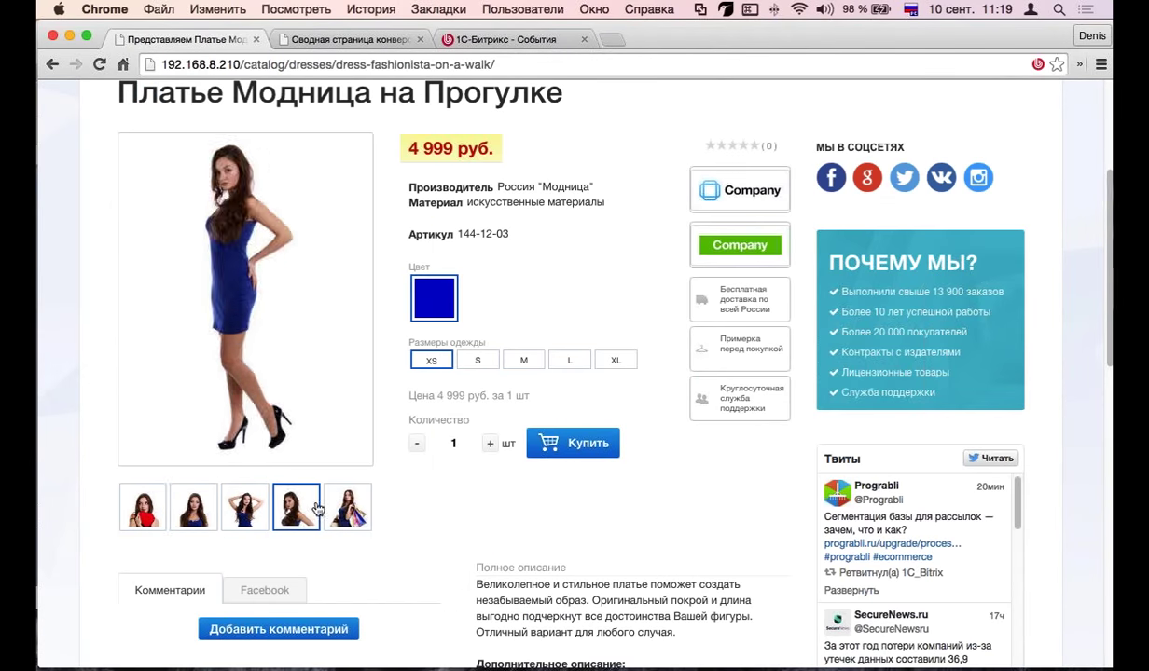
left_click(333, 495)
left_click(179, 490)
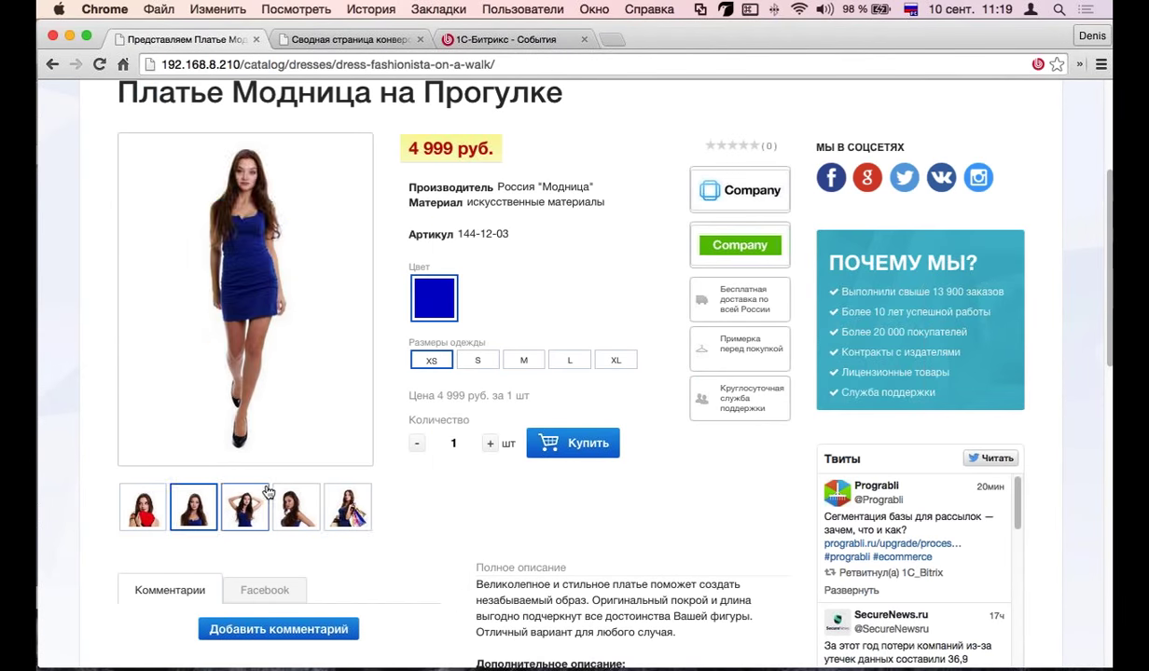
scroll(280, 457, "up", 3)
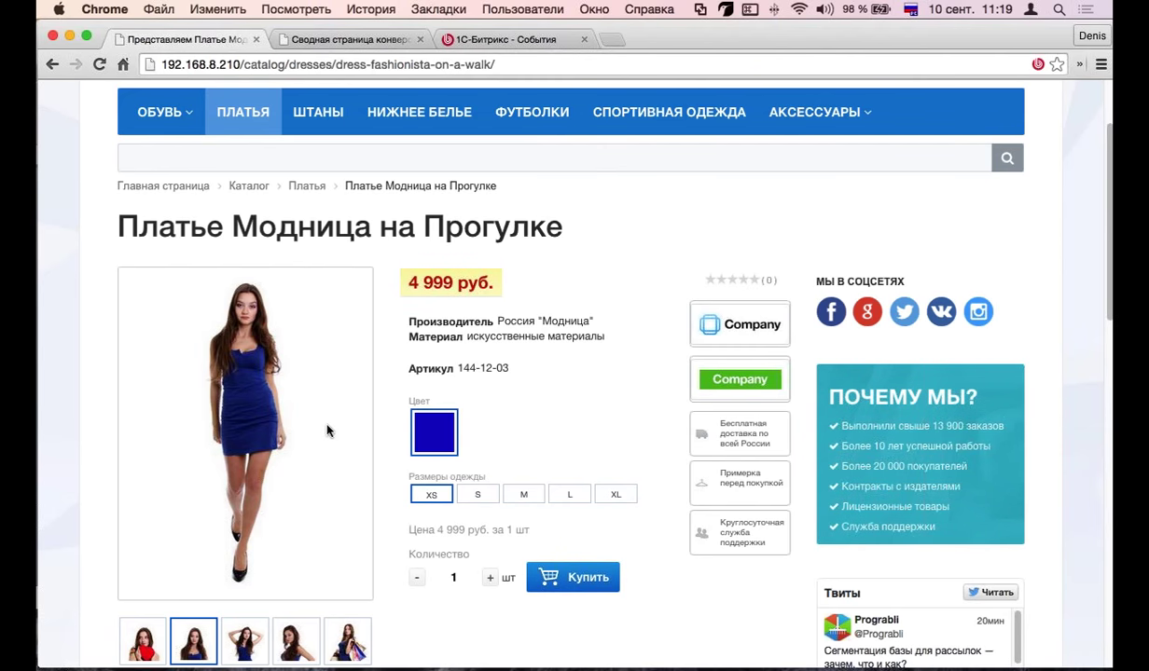
scroll(366, 376, "up", 3)
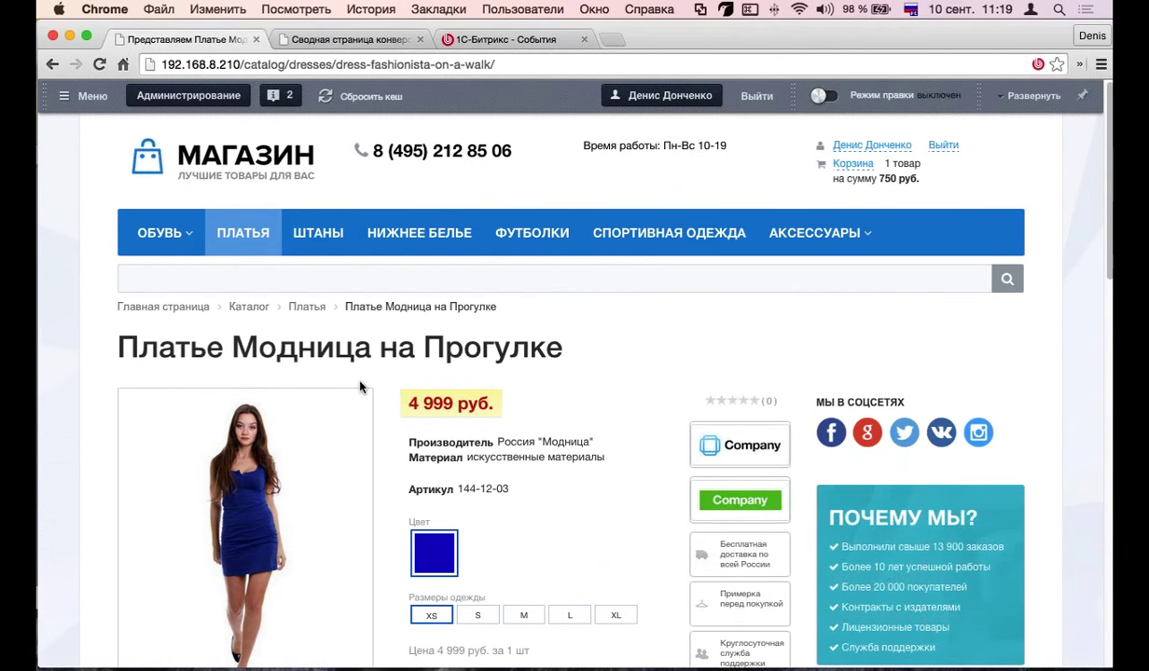
Step: Search the store for «шорт», then replace the query with «боти»
left_click(546, 284)
mouse_move(151, 233)
mouse_move(464, 668)
type("шорт")
key("BackSpace")
key("BackSpace")
key("BackSpace")
key("BackSpace")
type("об")
key("BackSpace")
key("BackSpace")
type("боти")
Step: Open the «Штаны» category of the store catalogue and look over its products
left_click(303, 246)
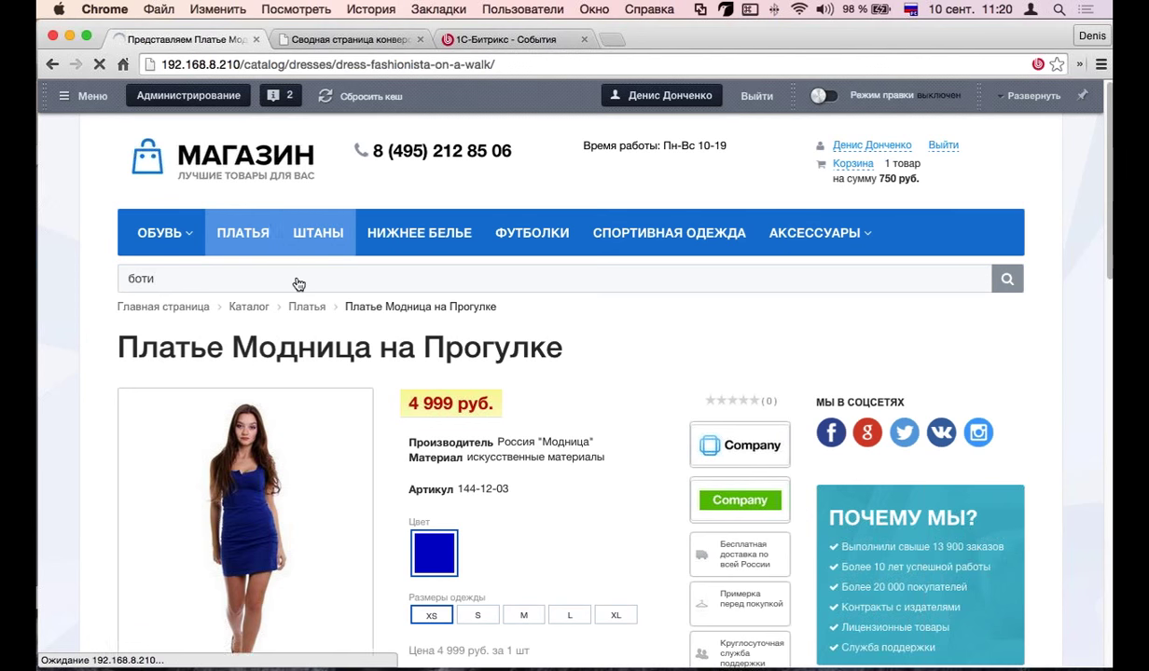
scroll(364, 308, "down", 3)
scroll(379, 319, "up", 3)
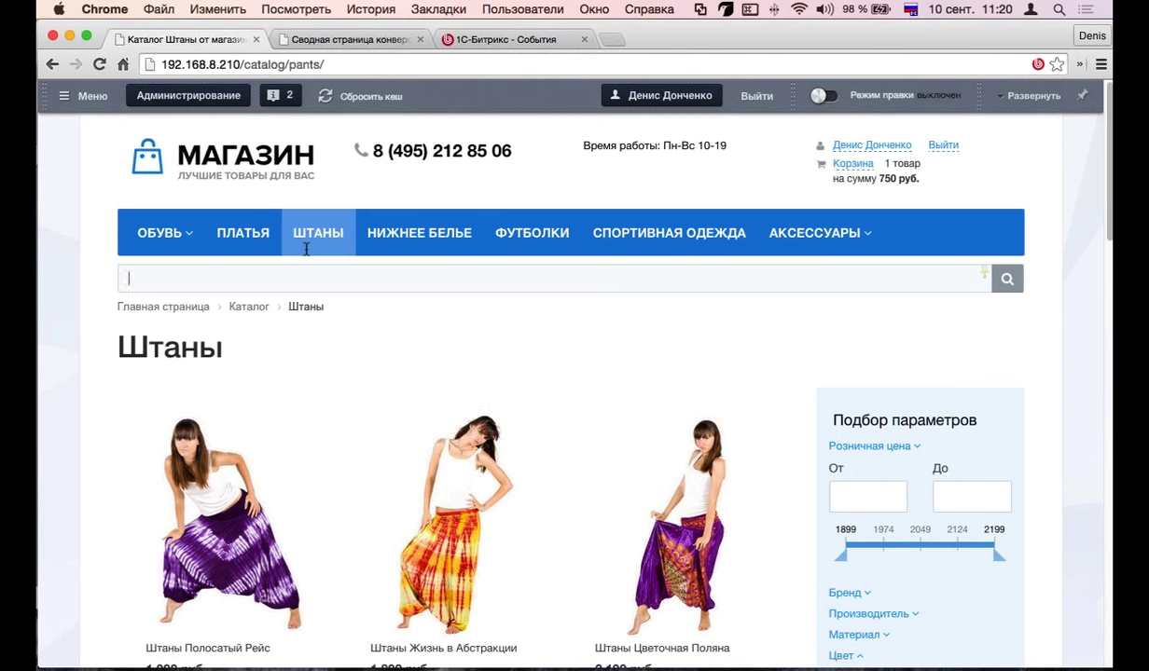
Step: Search the store for «жиз» and open the suggested product «Штаны Жизнь в Абстракции»
left_click(306, 278)
type("жиз")
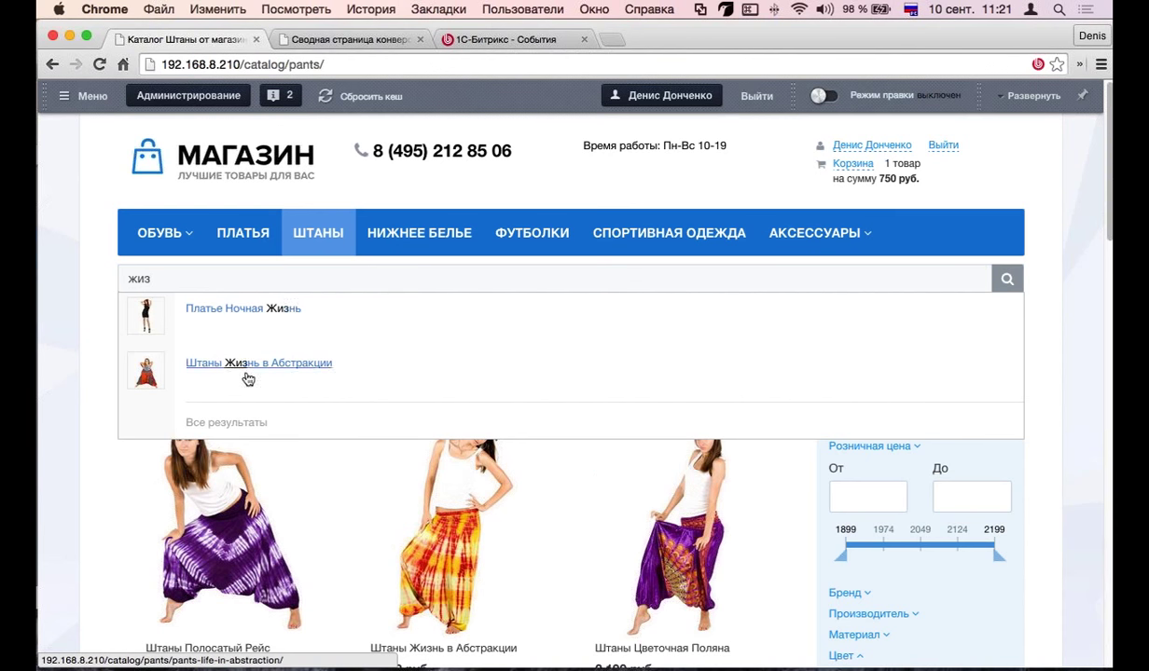
left_click(208, 369)
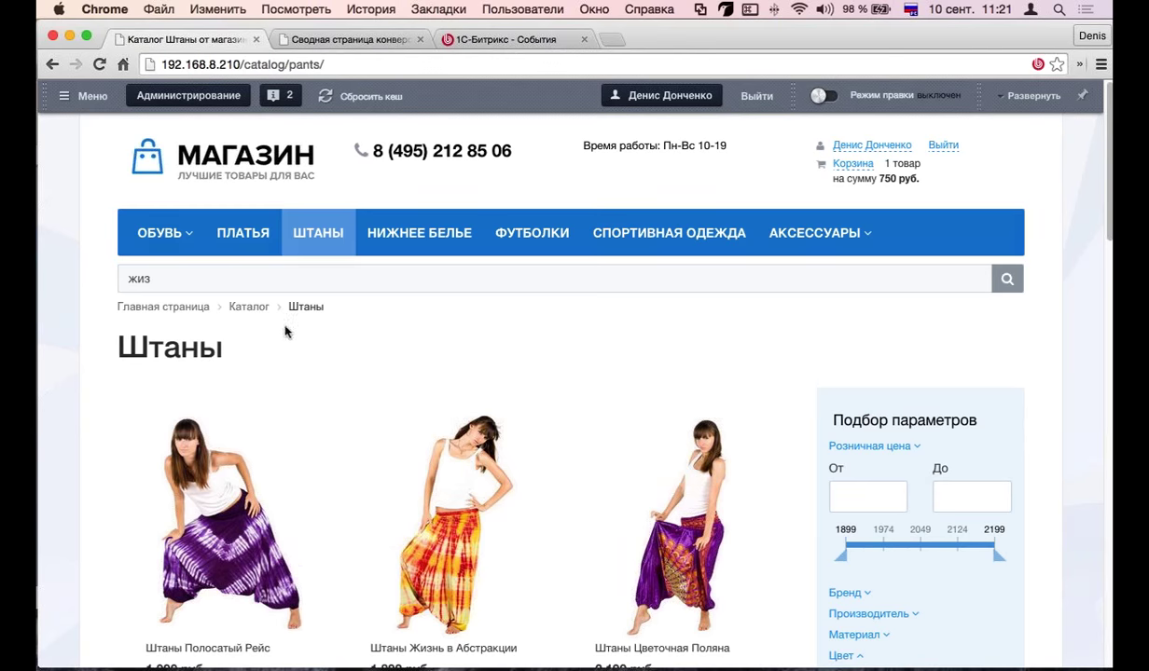
left_click(223, 282)
left_click(257, 364)
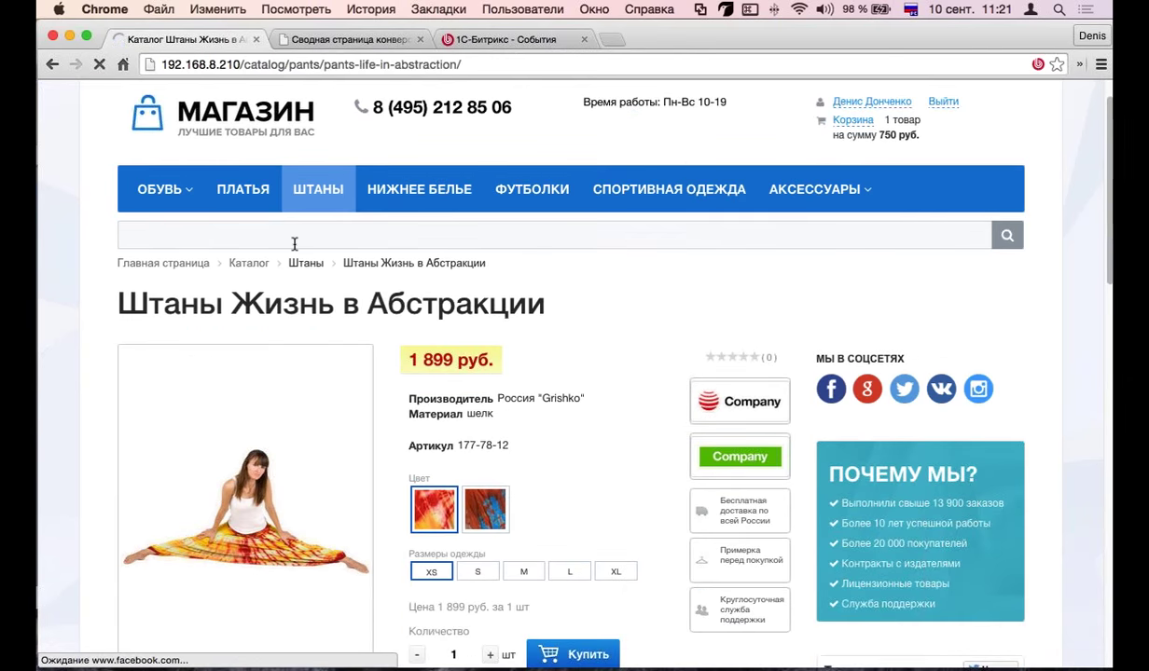
Step: Check the store's search suggestions for «жизнь», then clear the query
left_click(294, 244)
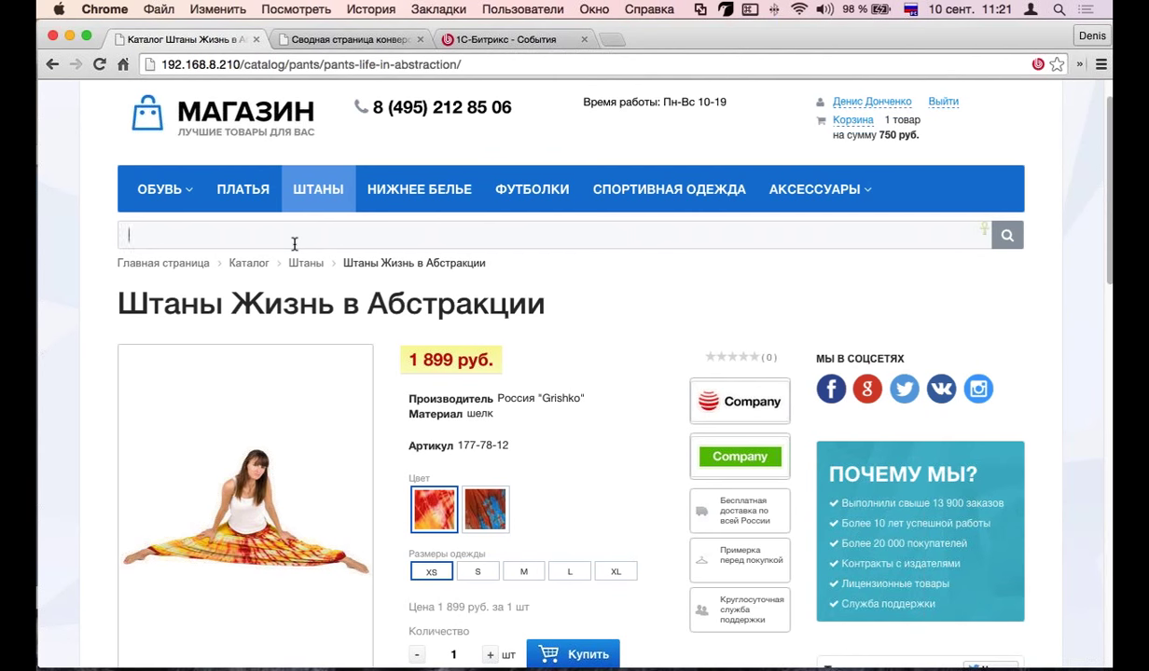
type("жизнь")
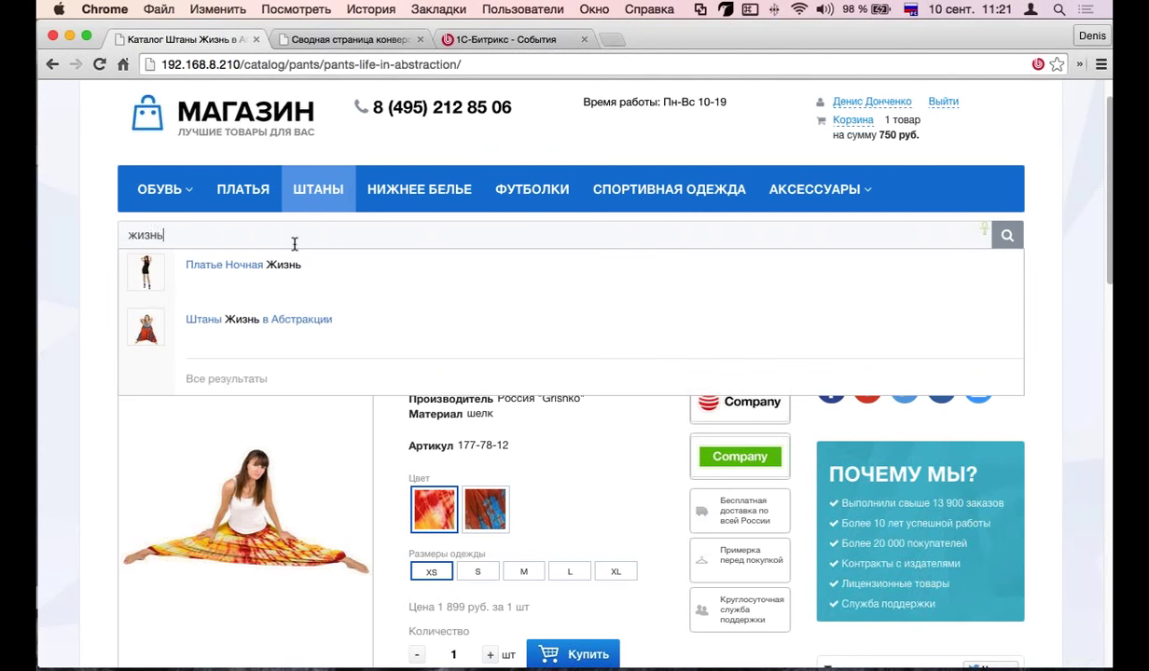
key("shift+Pause")
key("BackSpace")
key("BackSpace")
key("BackSpace")
key("BackSpace")
key("BackSpace")
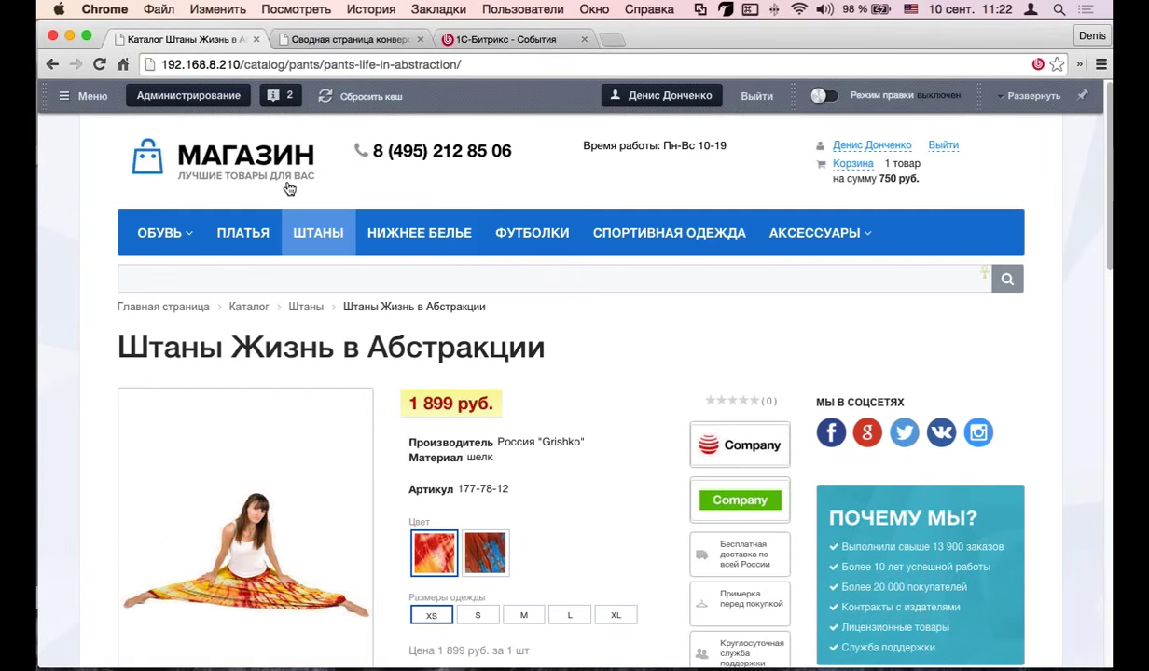
Step: Return to the store's home page, then open «Рабочий стол» in the site administration
left_click(277, 169)
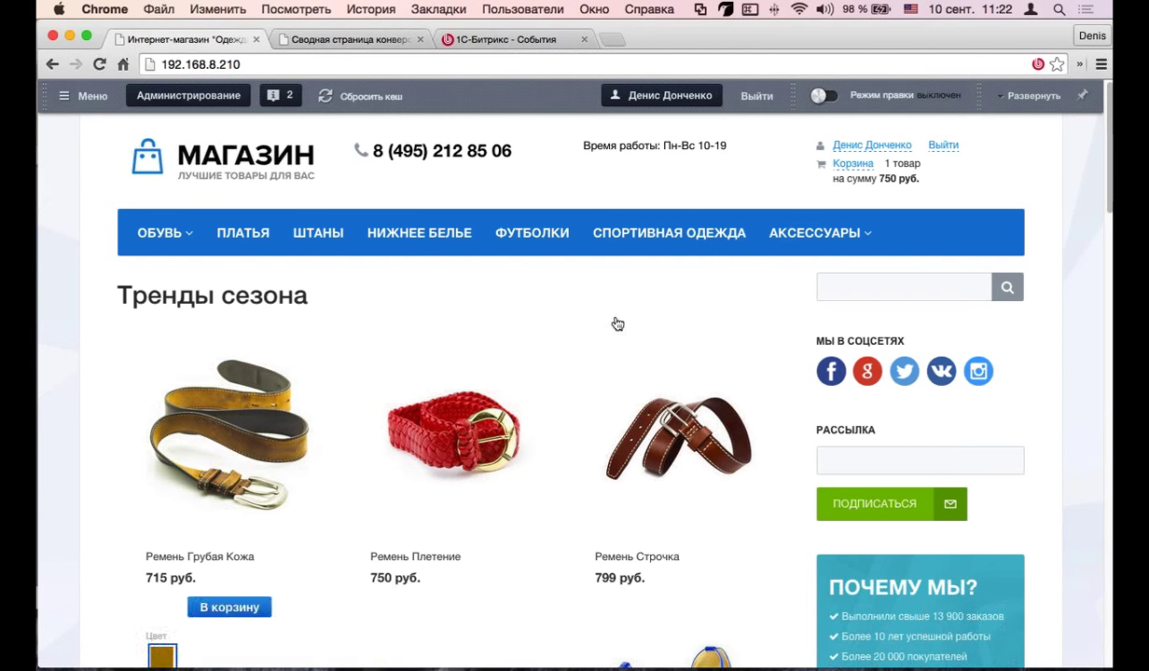
left_click(350, 42)
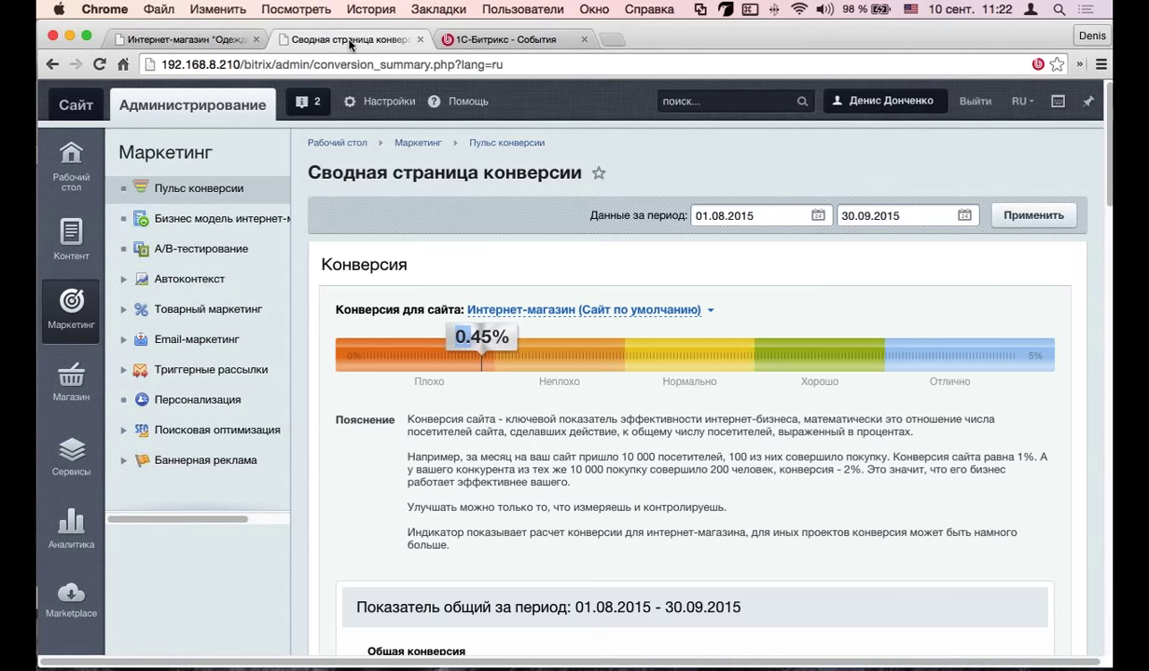
left_click(68, 153)
left_click(339, 146)
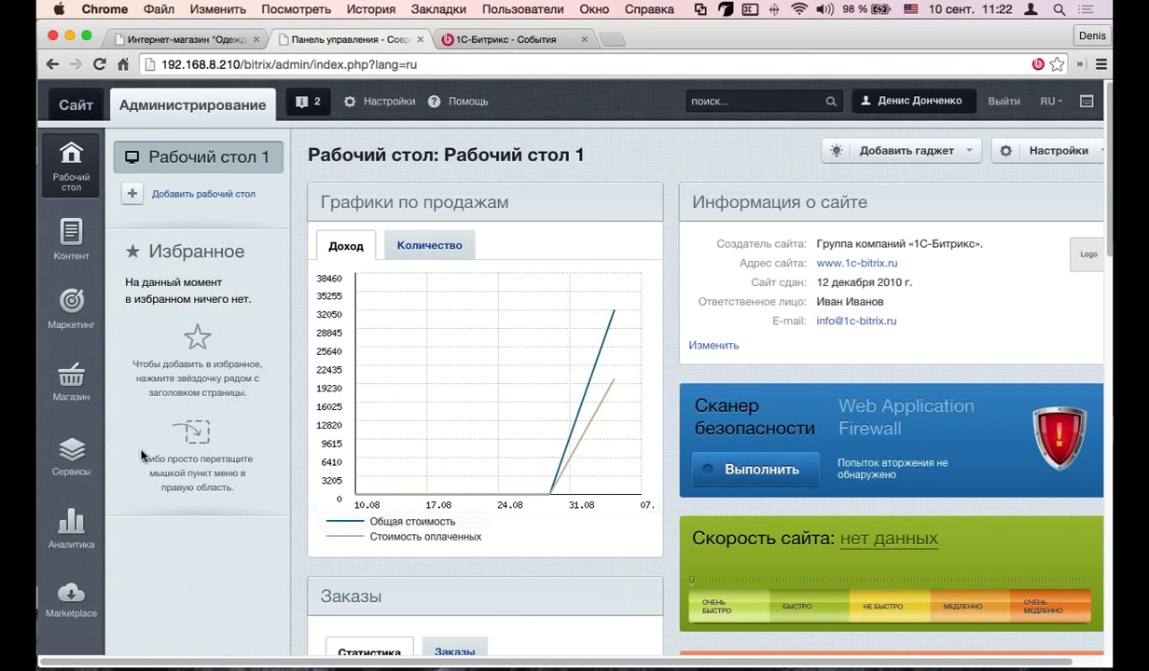
Step: Open «Список рассылок» under Email-маркетинг in the Маркетинг section
left_click(66, 323)
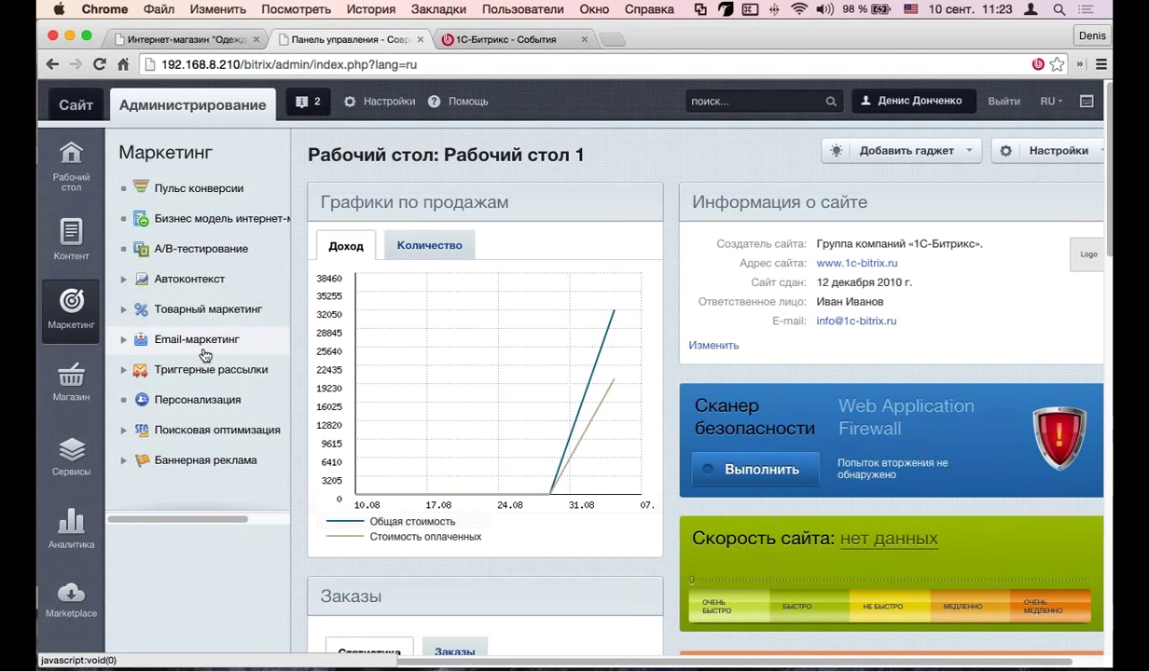
left_click(124, 343)
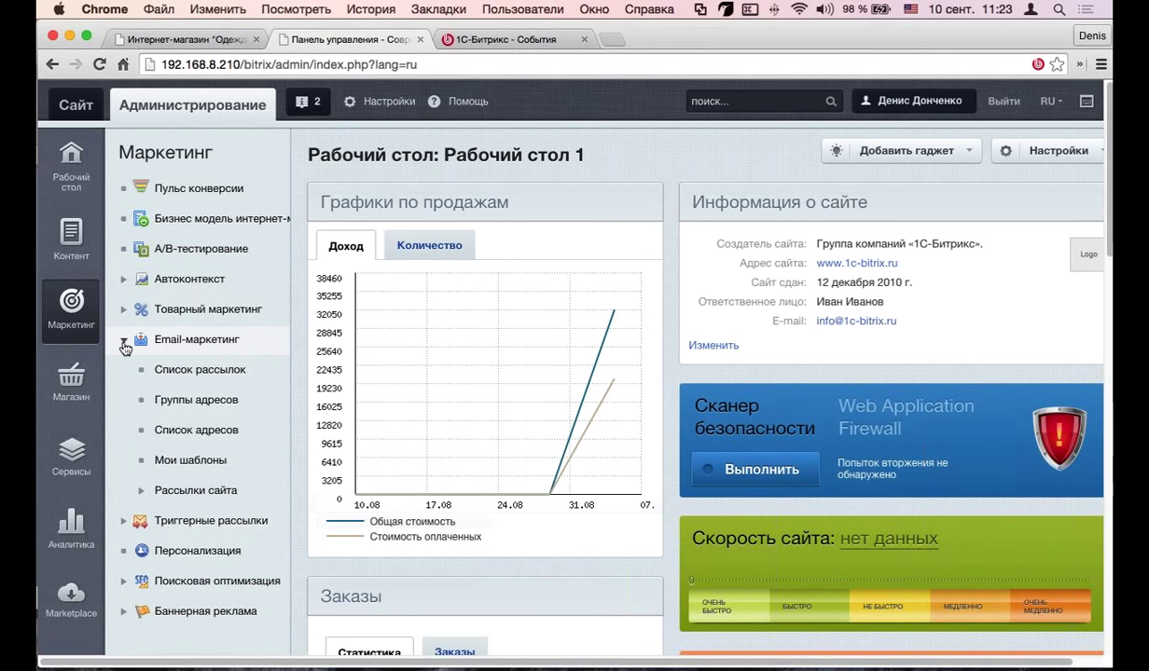
left_click(200, 371)
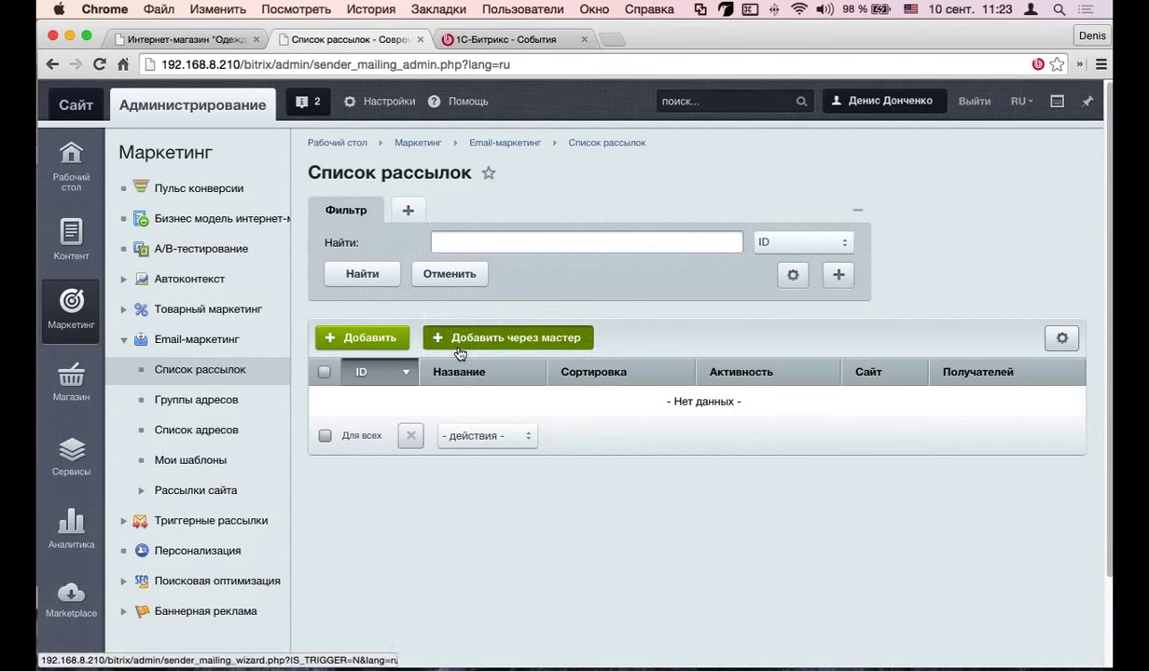
Step: Create a new mailing named svdsdvd through the mailing wizard and proceed to its recipient group stage
left_click(458, 353)
scroll(478, 346, "down", 3)
scroll(500, 364, "down", 5)
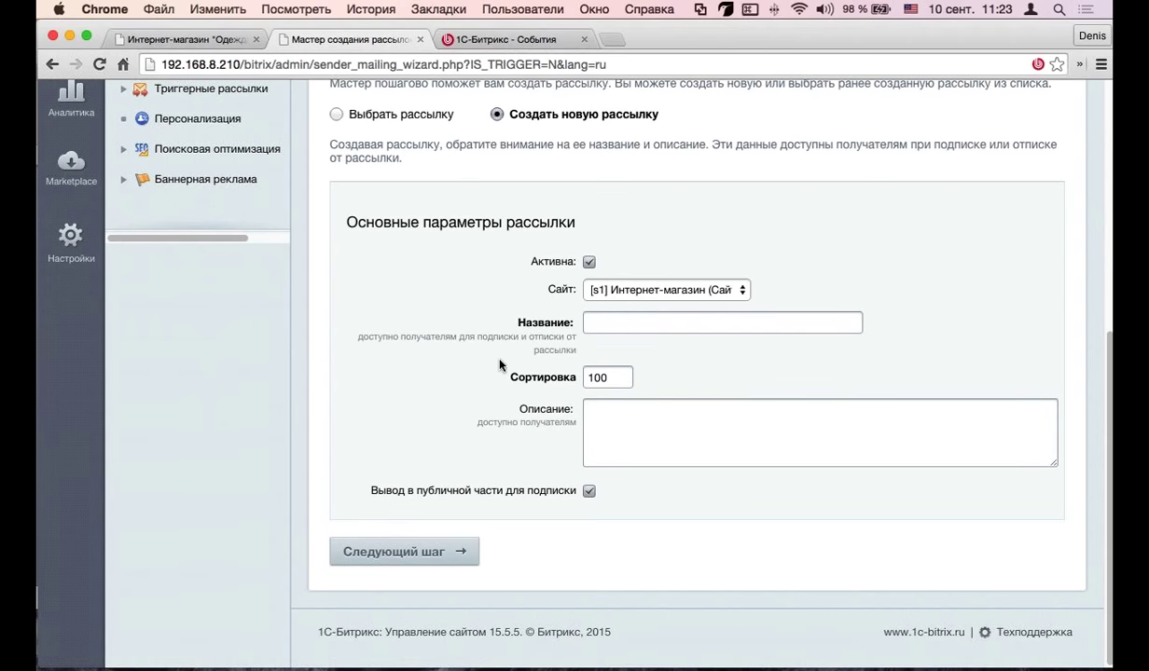
left_click(643, 325)
type("svdsdvd")
left_click(448, 547)
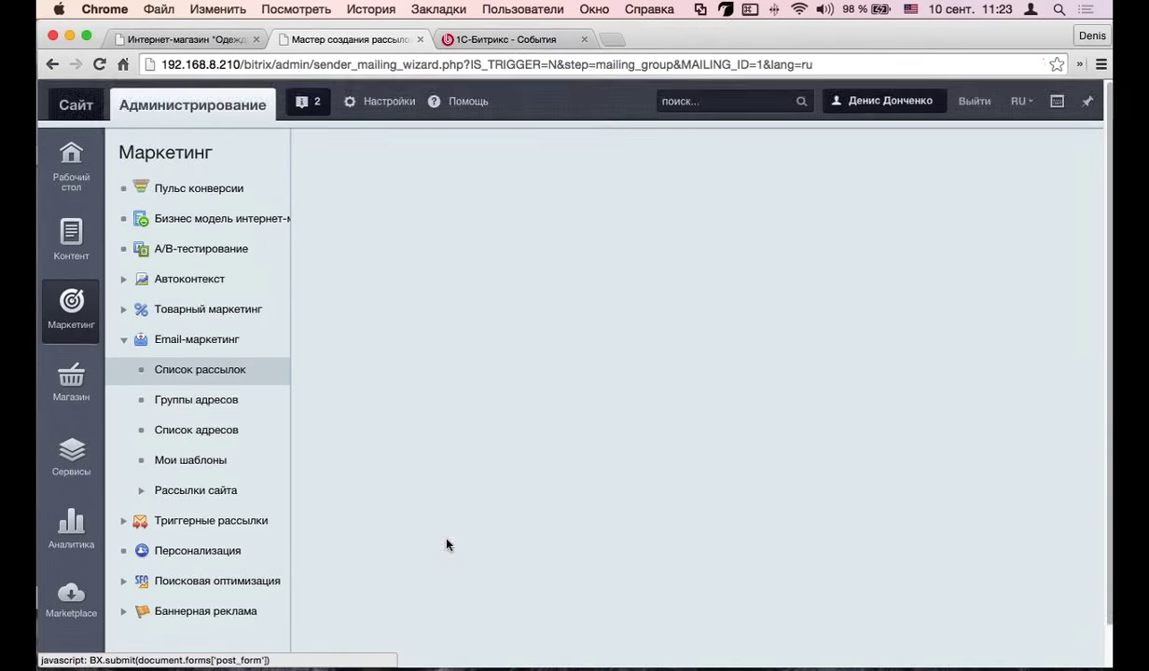
Step: Examine the recipient sources offered in the new address group form, then close the form without saving
scroll(479, 487, "down", 2)
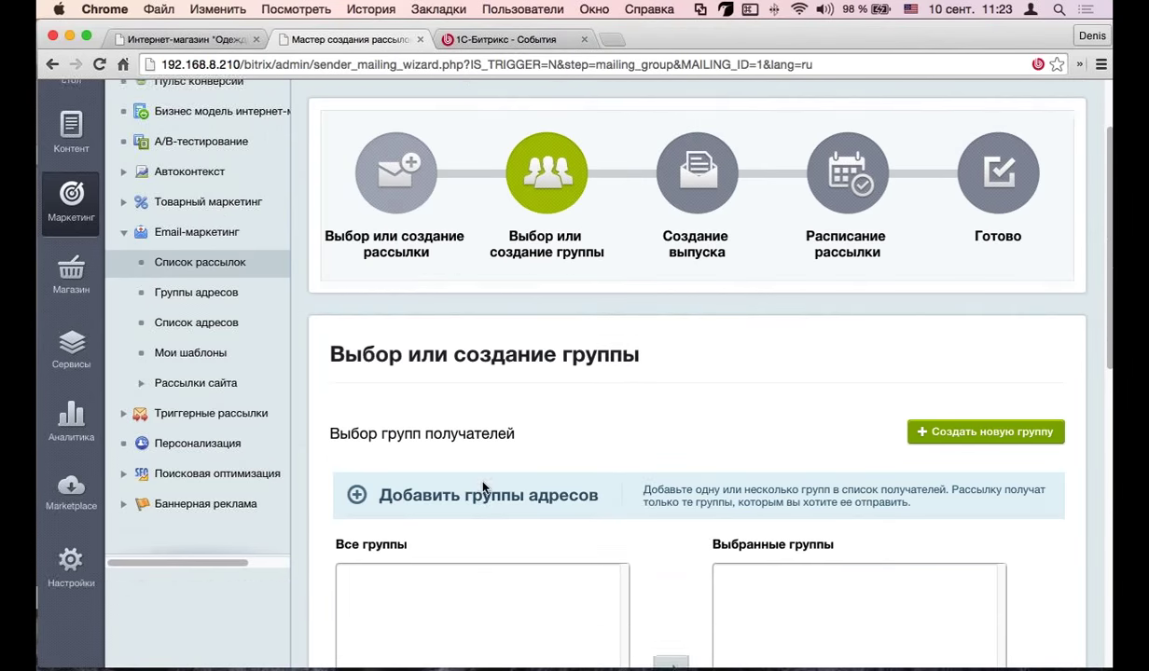
scroll(483, 486, "down", 3)
scroll(483, 487, "up", 2)
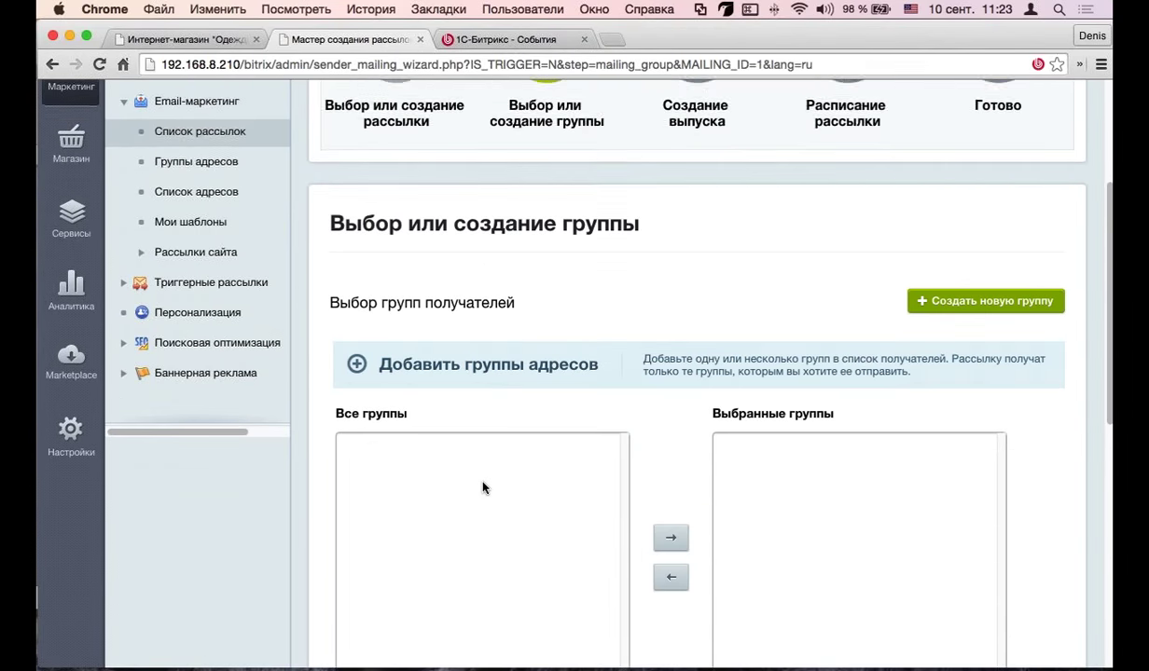
scroll(483, 486, "up", 2)
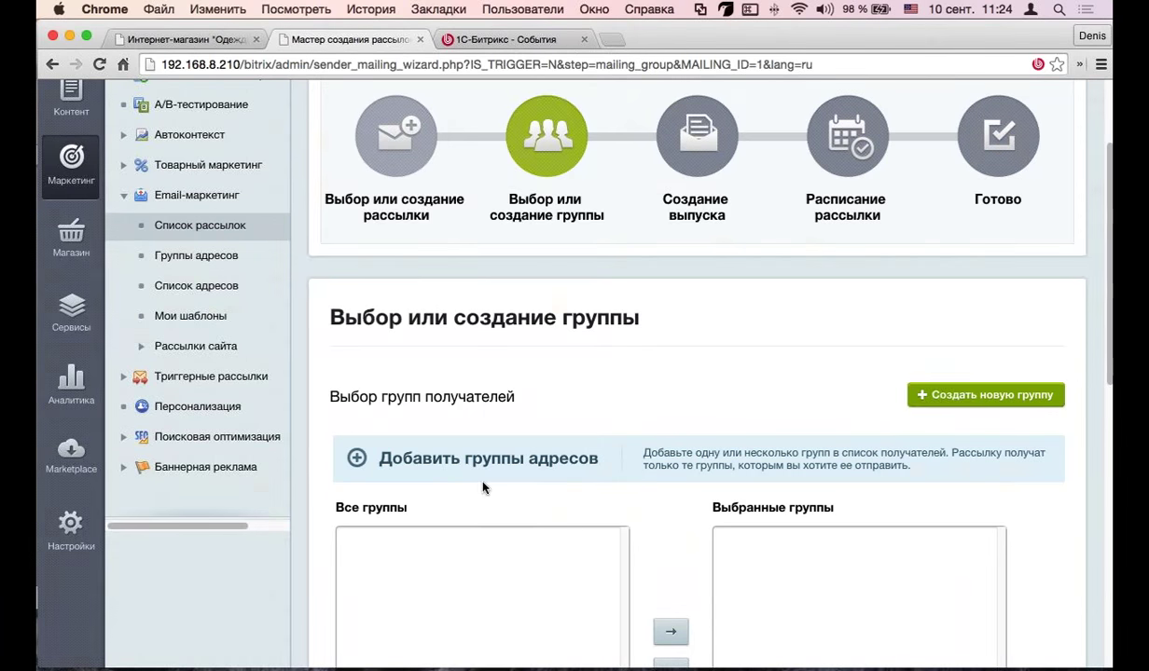
left_click(919, 395)
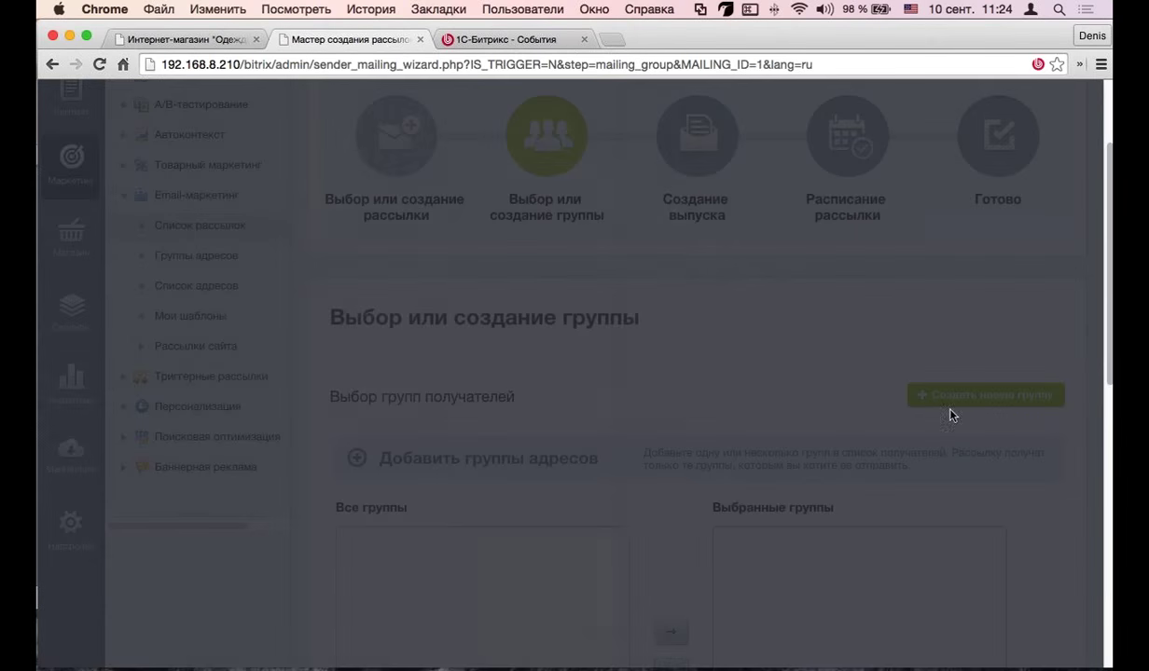
scroll(471, 343, "down", 4)
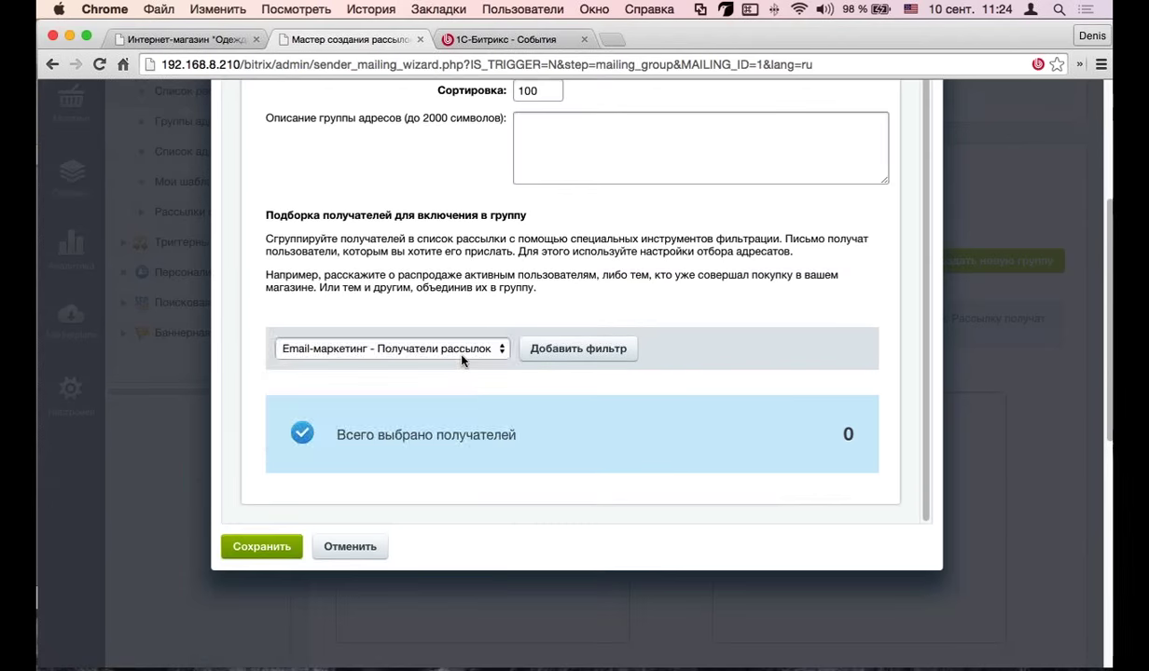
left_click(464, 352)
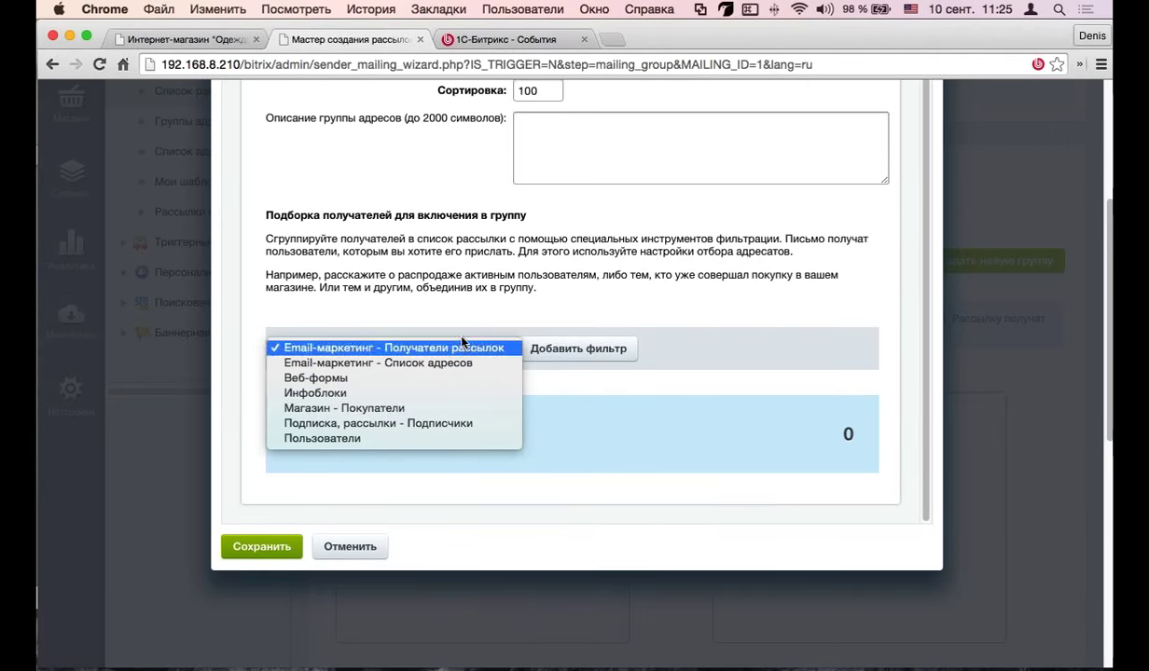
left_click(359, 539)
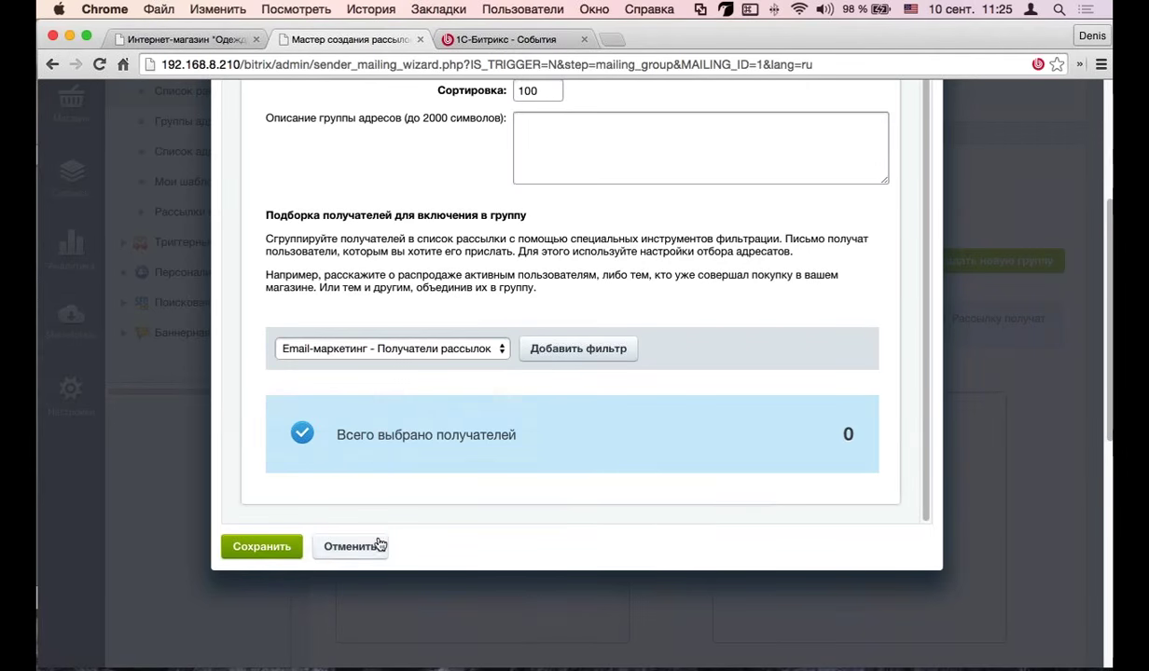
left_click(364, 547)
Step: Review the areas for adding and excluding address groups in the mailing wizard
scroll(522, 392, "down", 6)
scroll(485, 261, "up", 3)
scroll(746, 187, "up", 2)
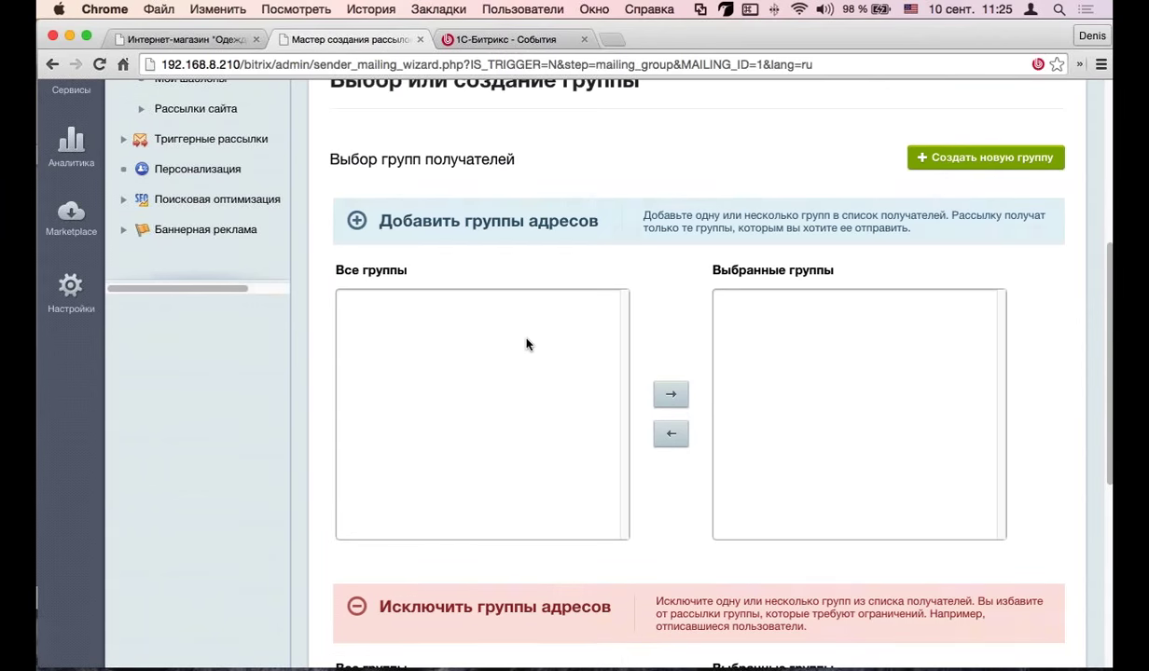
scroll(528, 341, "down", 5)
scroll(482, 374, "up", 8)
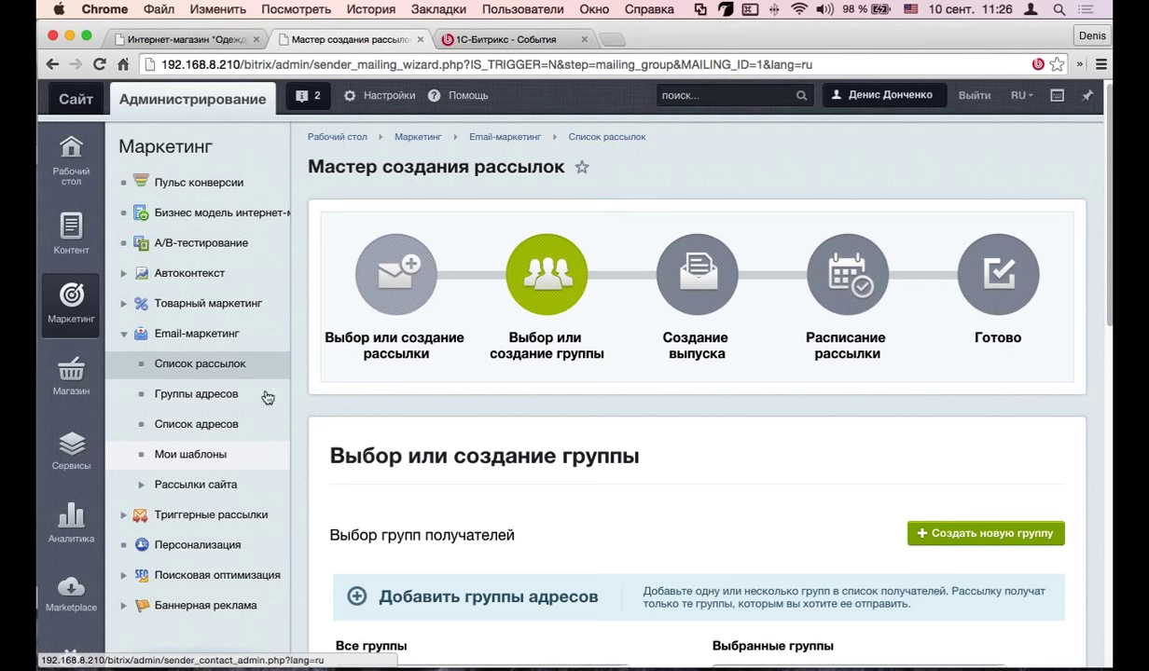
Step: Expand the site mailings under Email-маркетинг and open «Список рассылок» under Триггерные рассылки
left_click(142, 489)
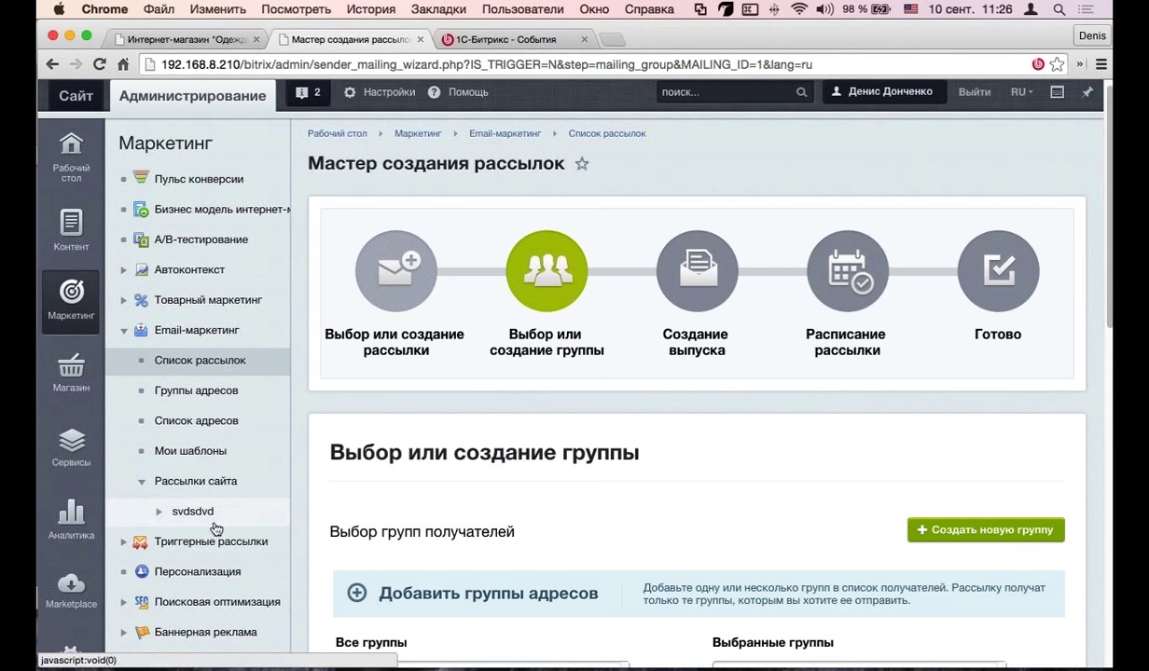
scroll(119, 471, "down", 2)
left_click(121, 466)
left_click(229, 497)
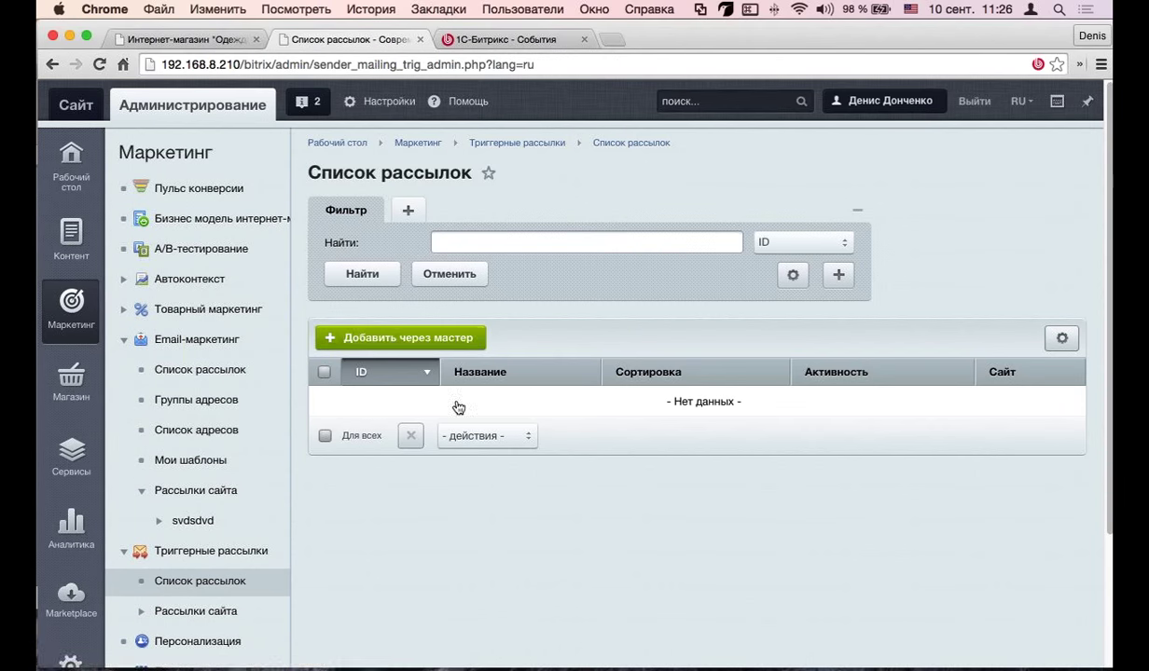
Step: Start adding a trigger mailing through the wizard and review the manual creation option and ready-made templates
left_click(411, 339)
scroll(413, 370, "down", 5)
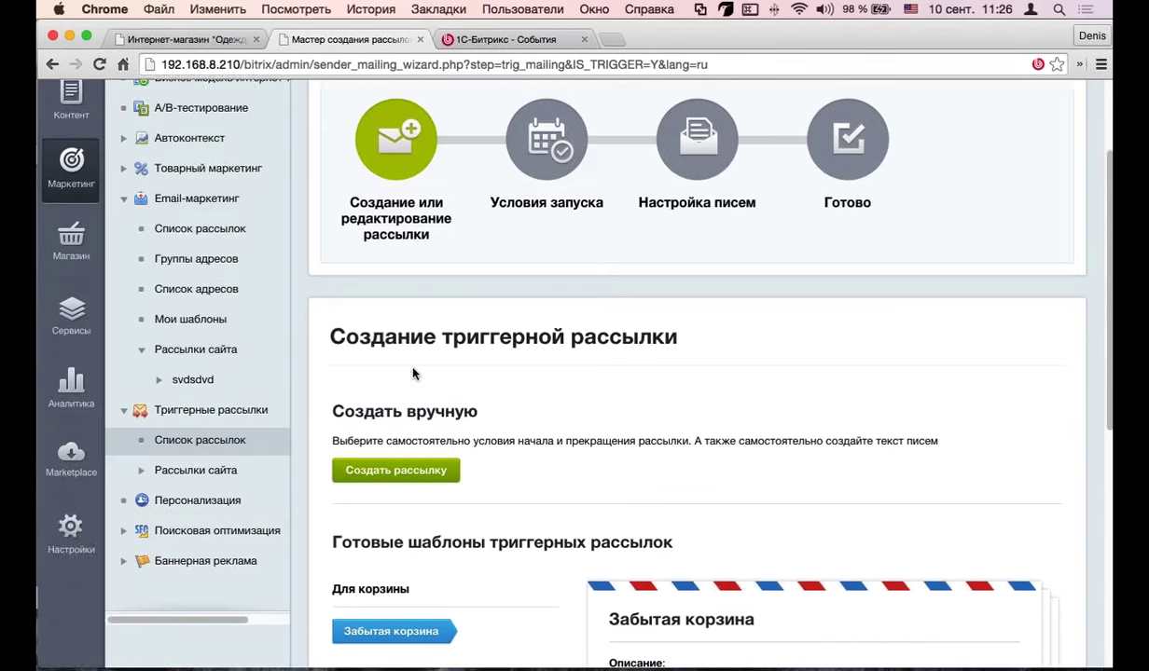
scroll(413, 373, "down", 3)
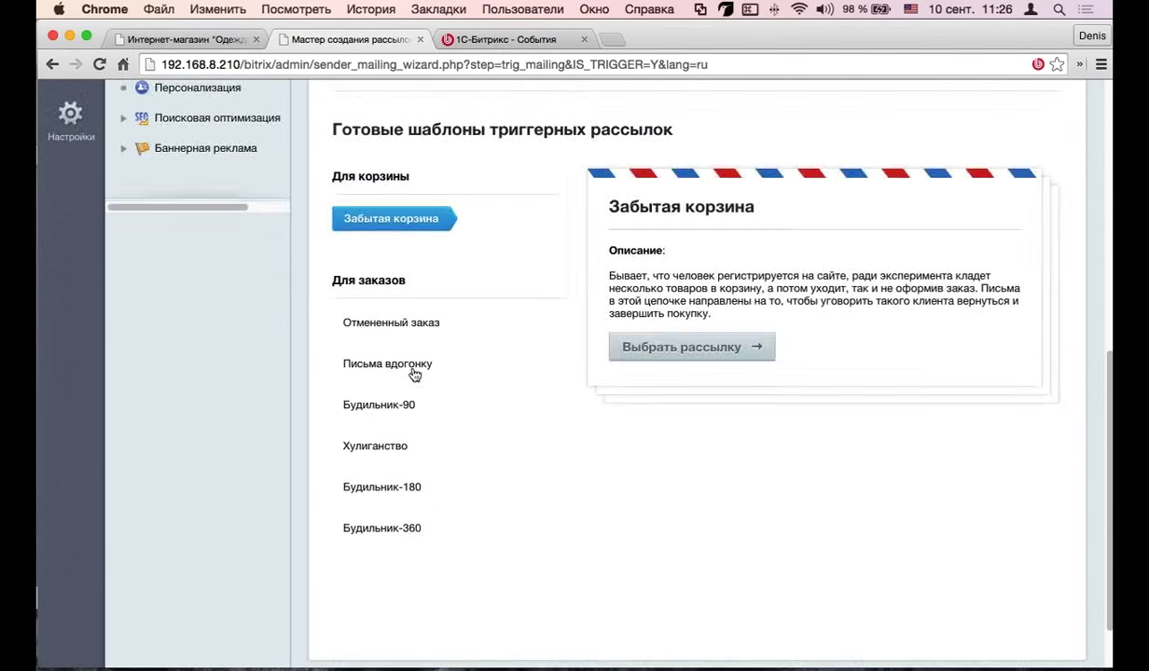
scroll(487, 374, "up", 3)
scroll(489, 373, "up", 1)
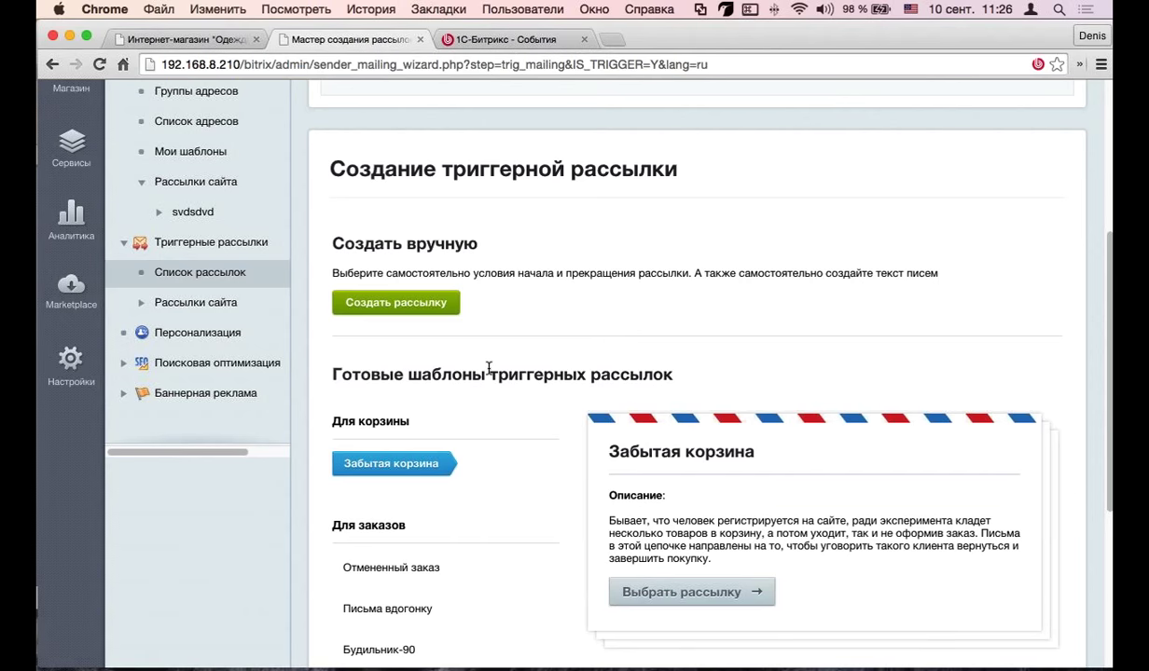
scroll(489, 368, "up", 3)
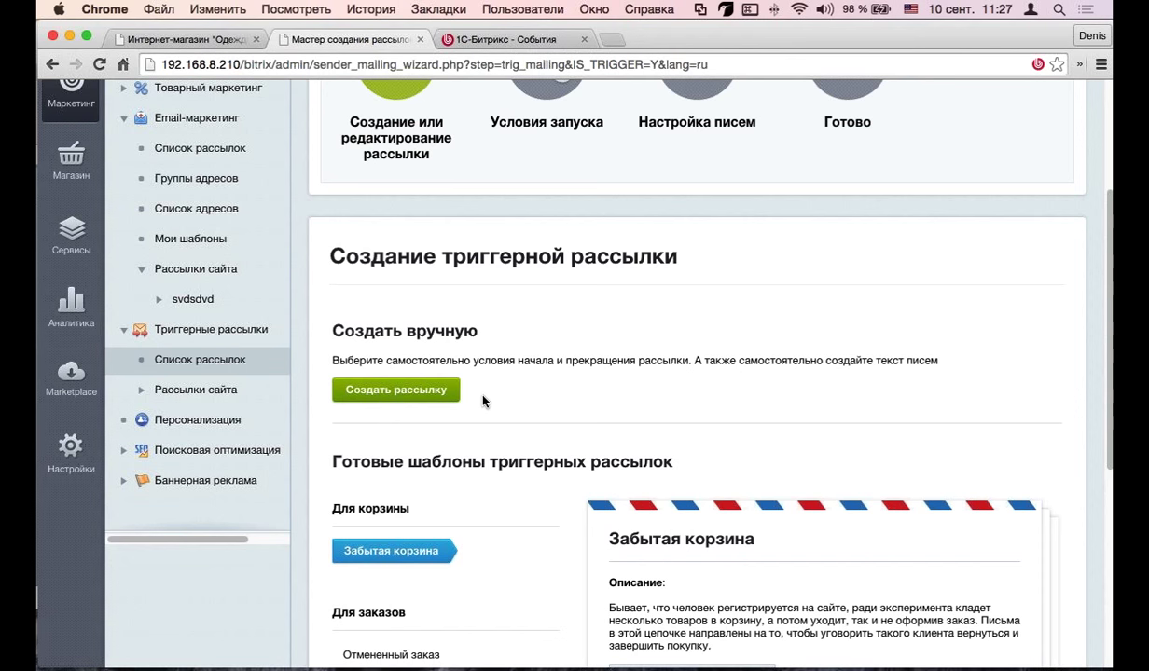
Step: Create a trigger mailing manually named dvsdvdv with the suggested sender address, and proceed to its launch conditions
left_click(411, 392)
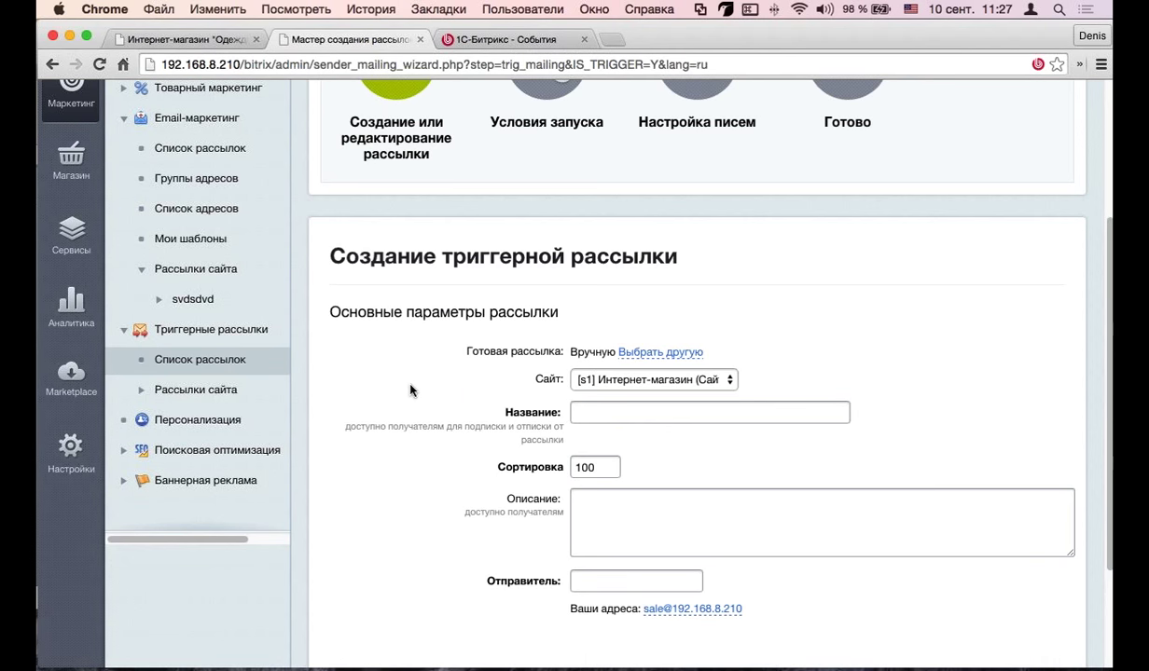
type("dvsdvdv")
scroll(616, 546, "down", 2)
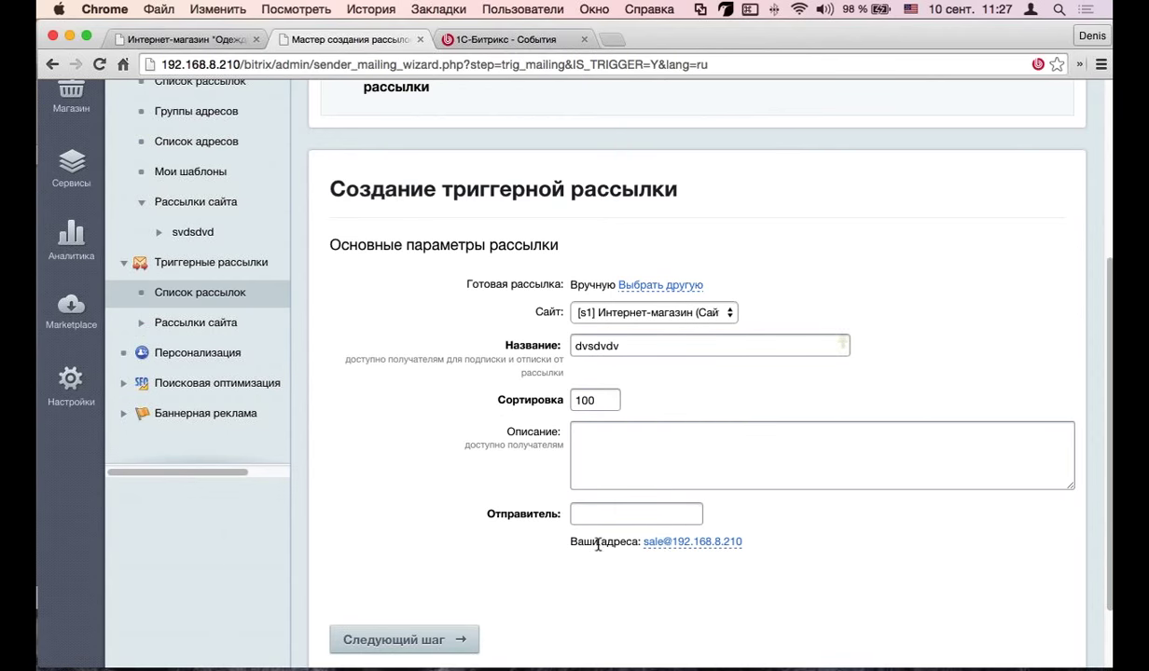
left_click(657, 541)
left_click(458, 634)
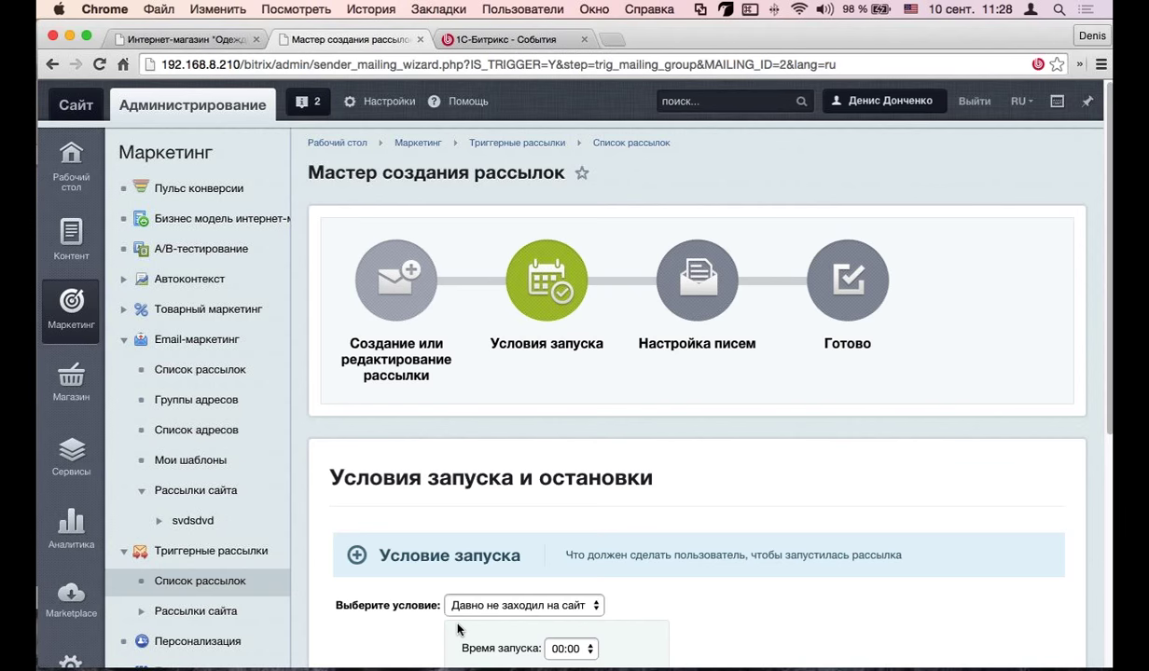
Step: Examine the available launch conditions for the trigger mailing, leaving «Давно не заходил на сайт» selected
scroll(443, 602, "down", 2)
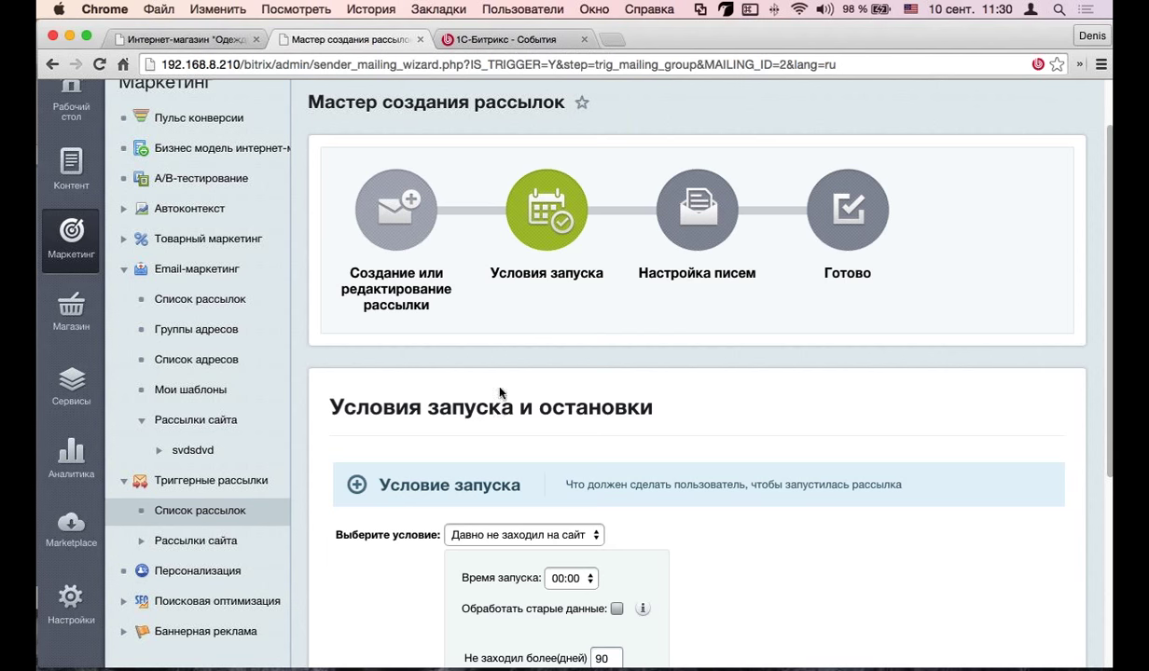
scroll(496, 392, "down", 1)
scroll(496, 392, "up", 2)
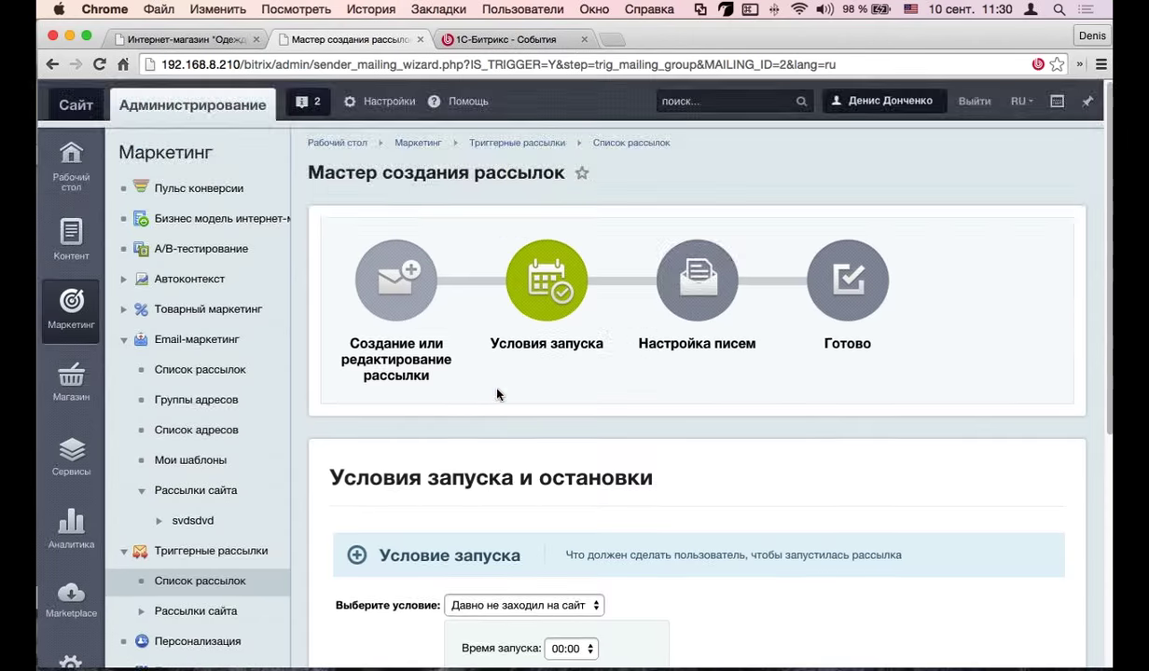
scroll(496, 391, "down", 1)
scroll(497, 395, "down", 3)
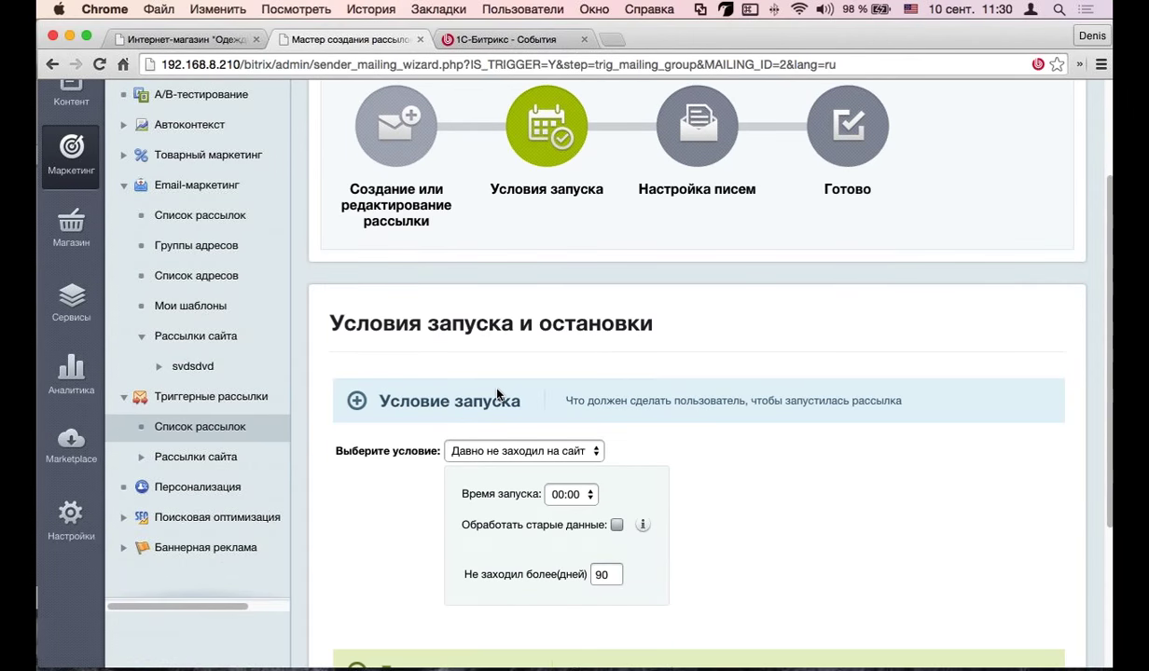
scroll(497, 396, "down", 2)
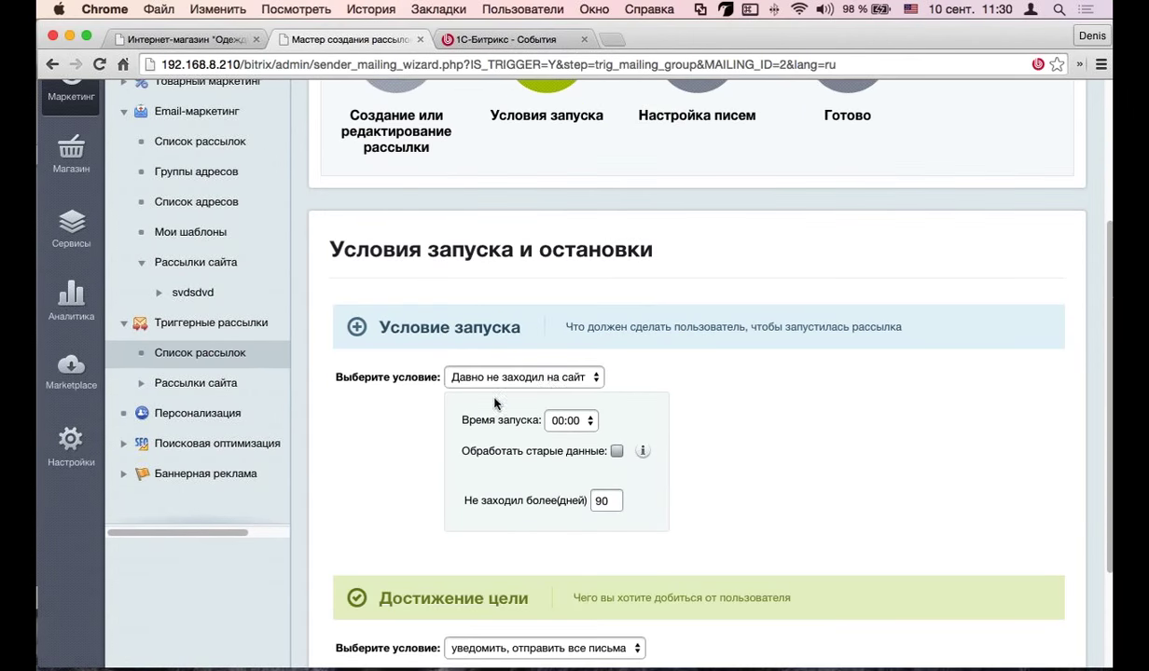
left_click(550, 378)
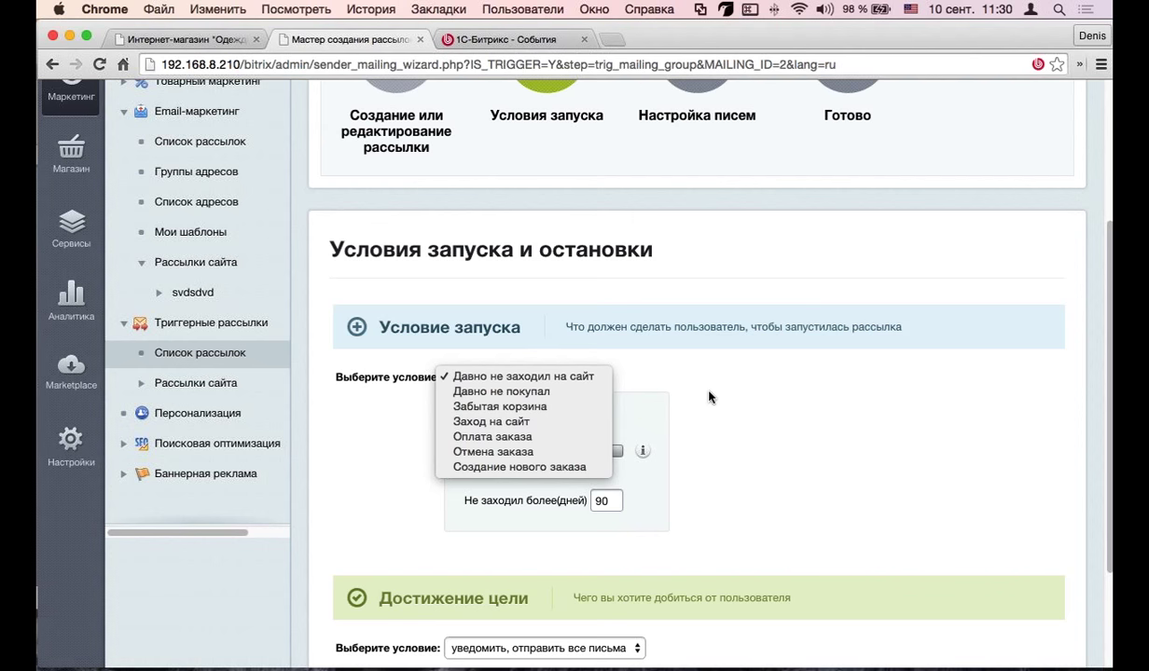
left_click(707, 397)
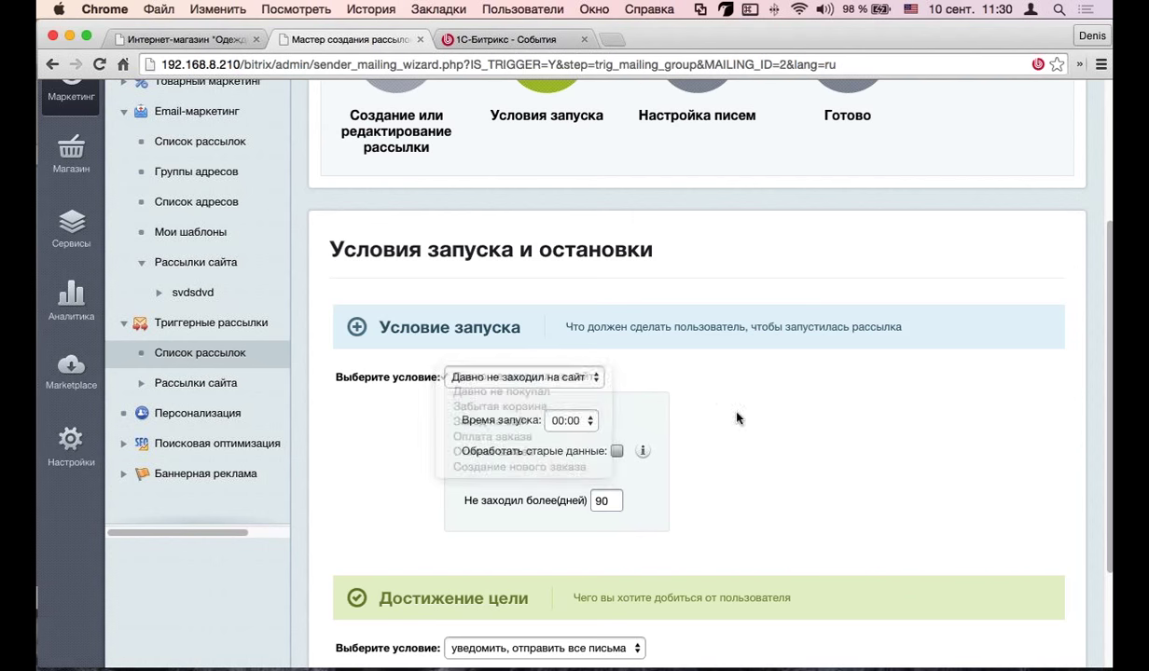
scroll(649, 506, "down", 1)
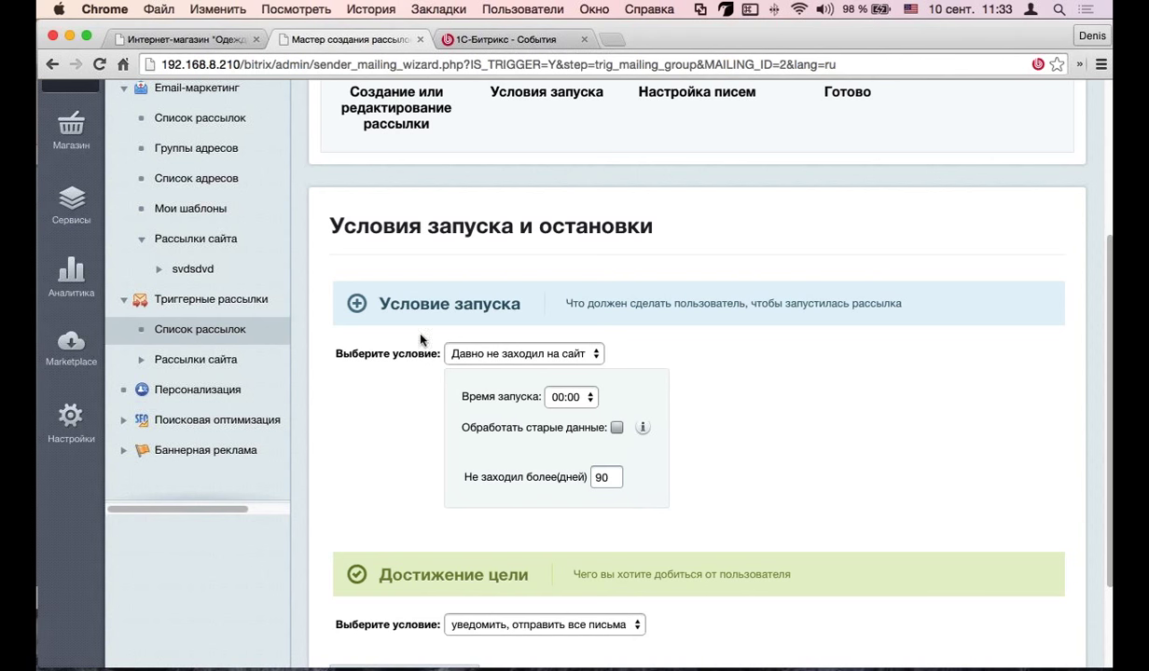
left_click(498, 353)
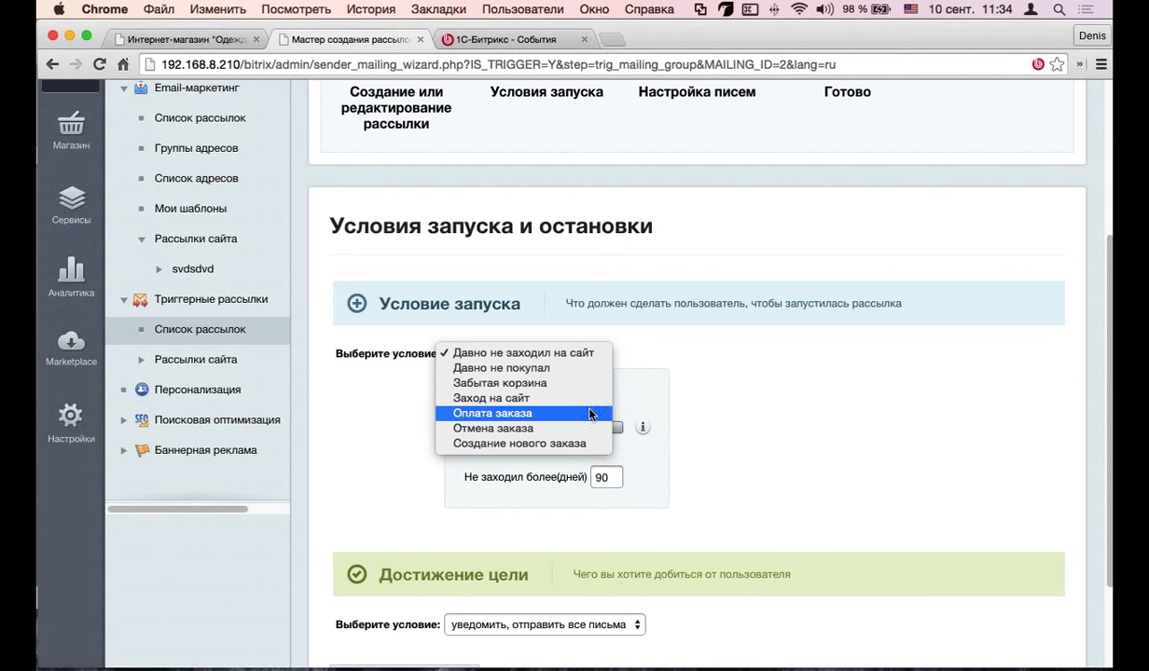
left_click(752, 398)
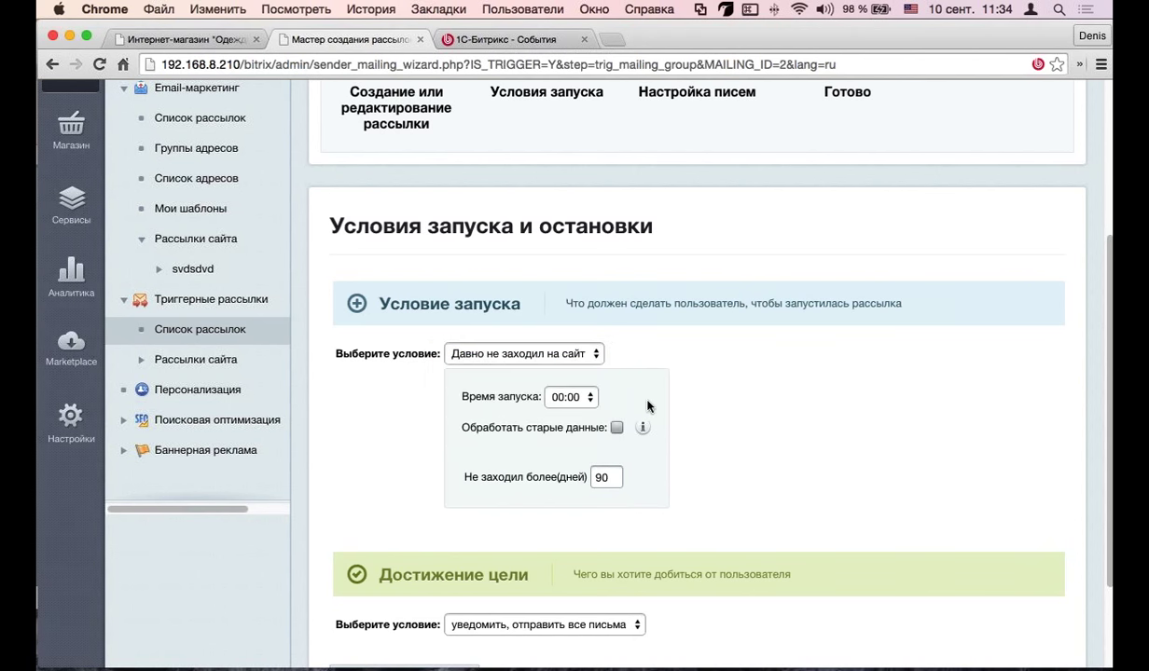
left_click(578, 356)
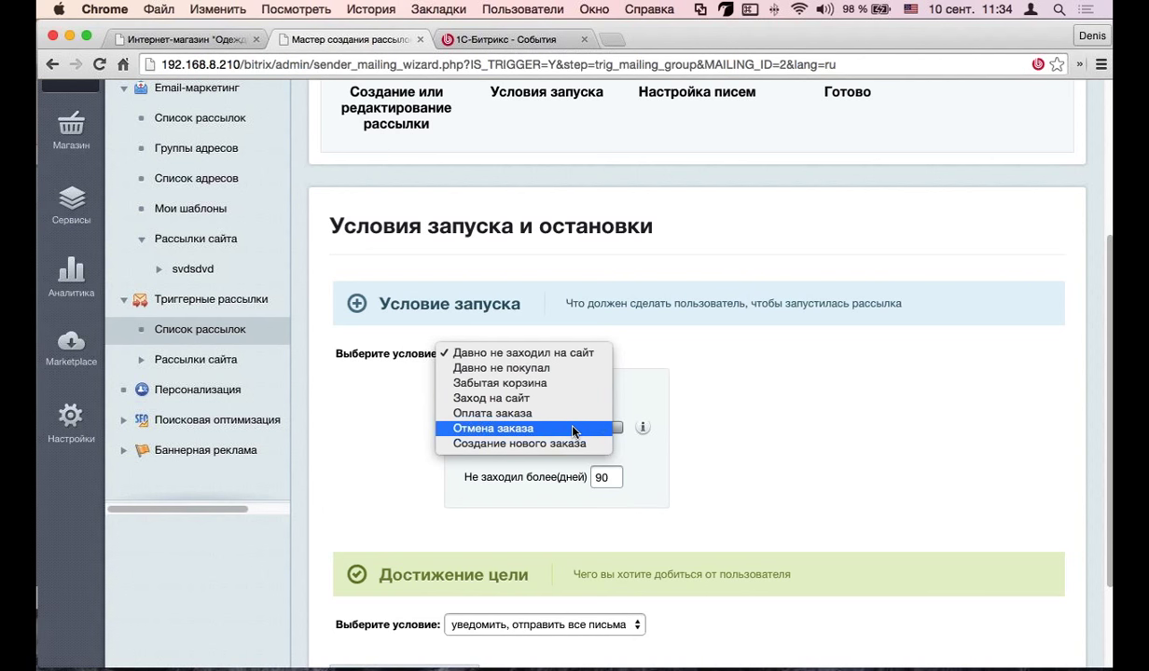
left_click(846, 490)
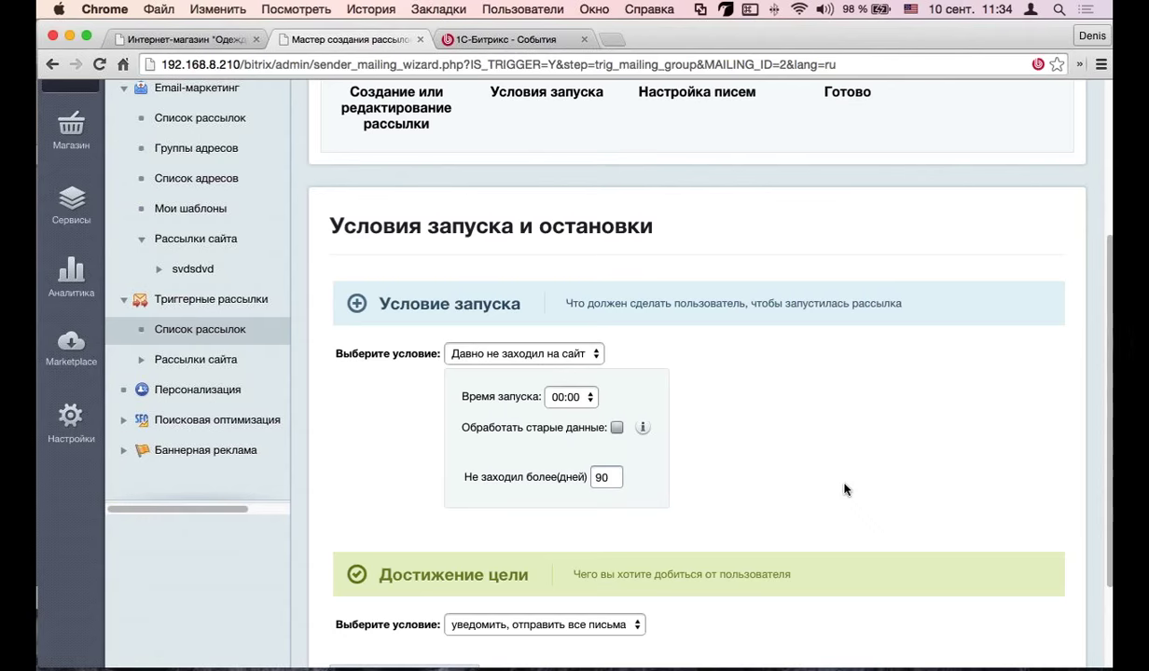
Step: Examine the «Достижение цели» condition options, leaving «уведомить, отправить все письма» selected
scroll(528, 455, "down", 2)
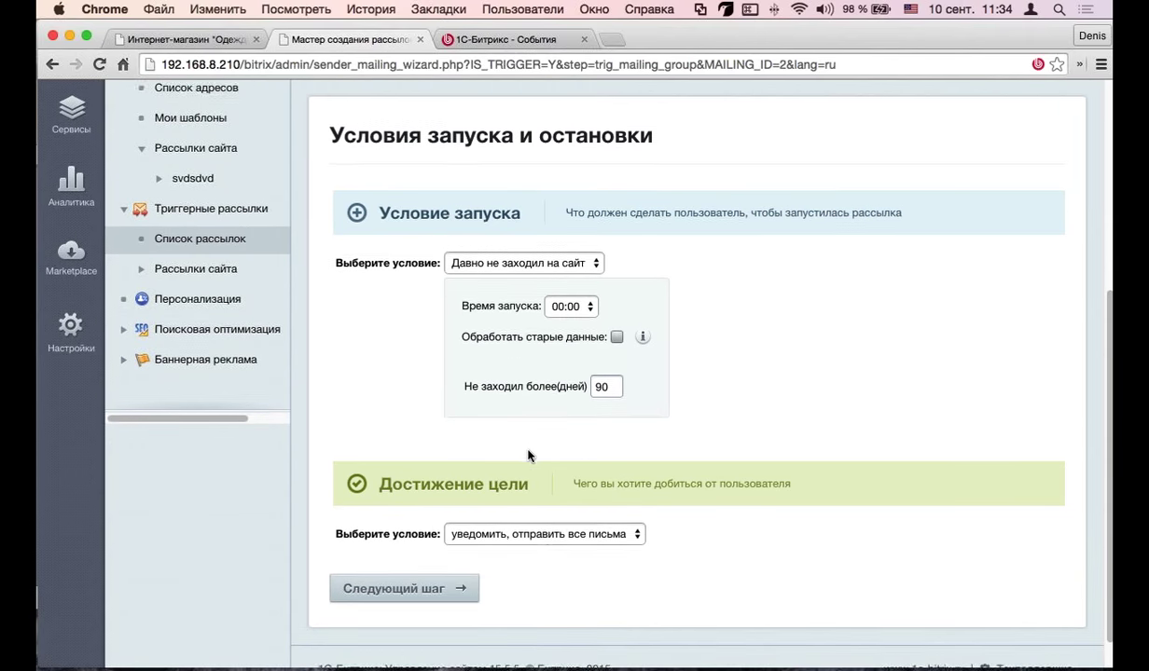
scroll(531, 466, "down", 1)
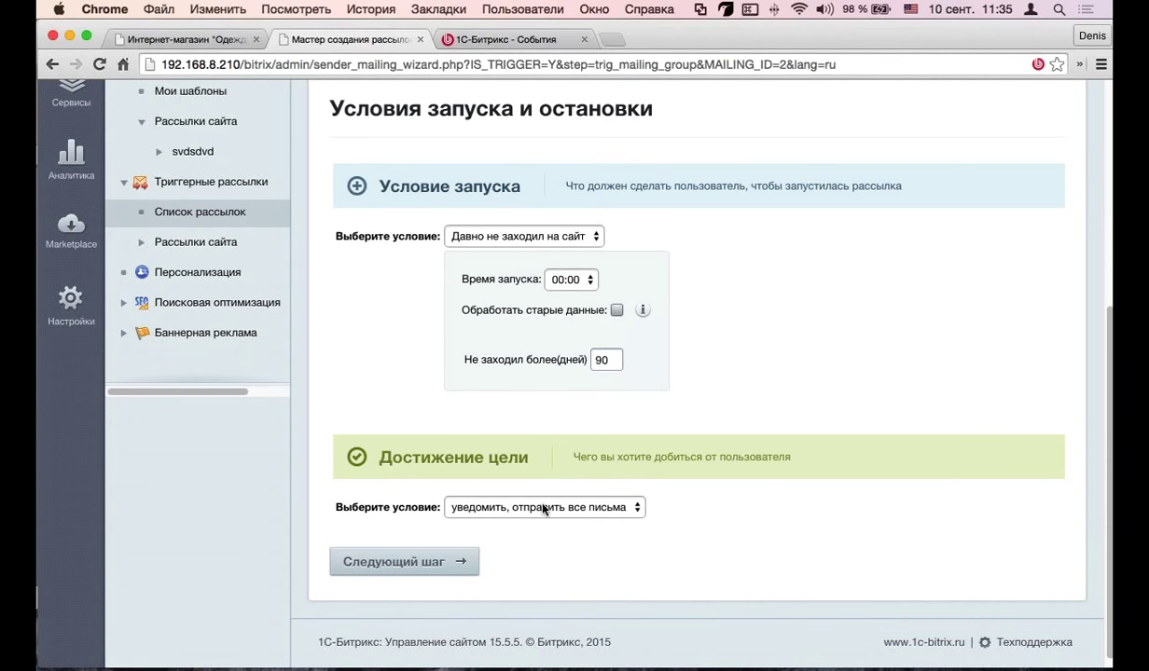
left_click(543, 509)
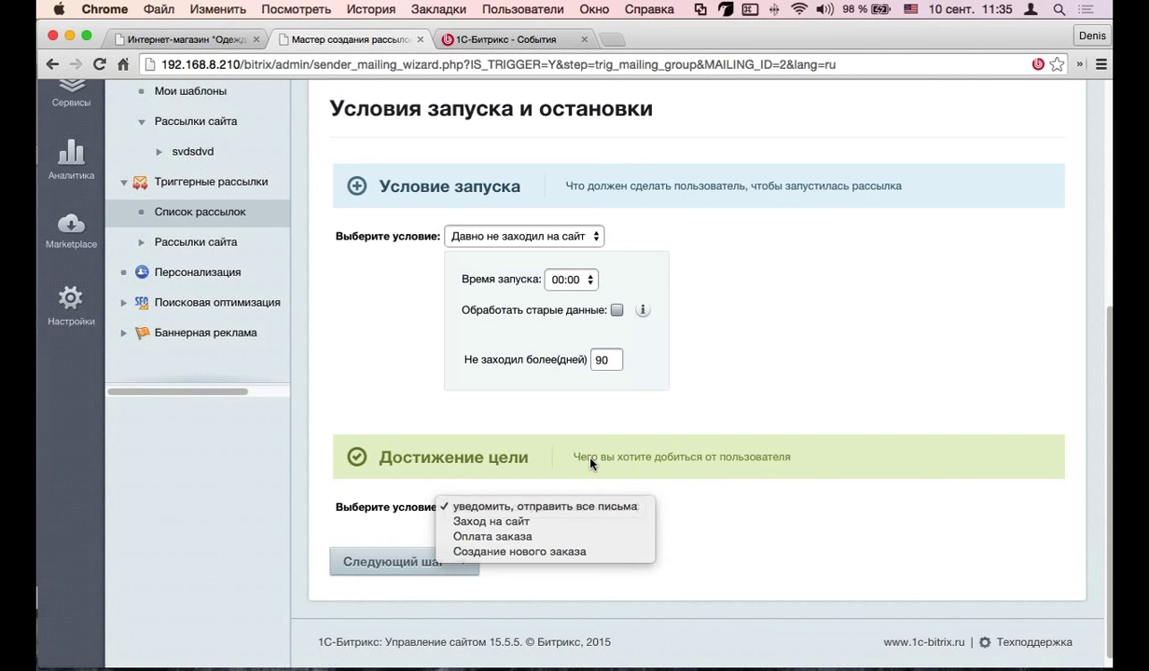
left_click(590, 464)
scroll(590, 463, "up", 1)
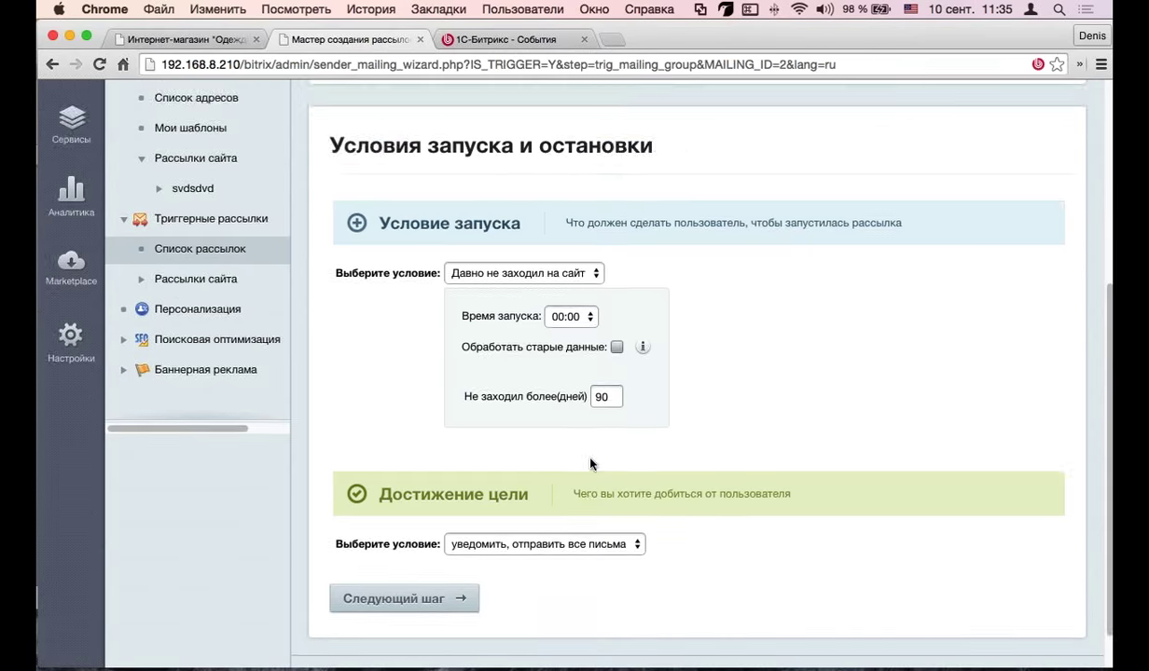
scroll(574, 485, "up", 5)
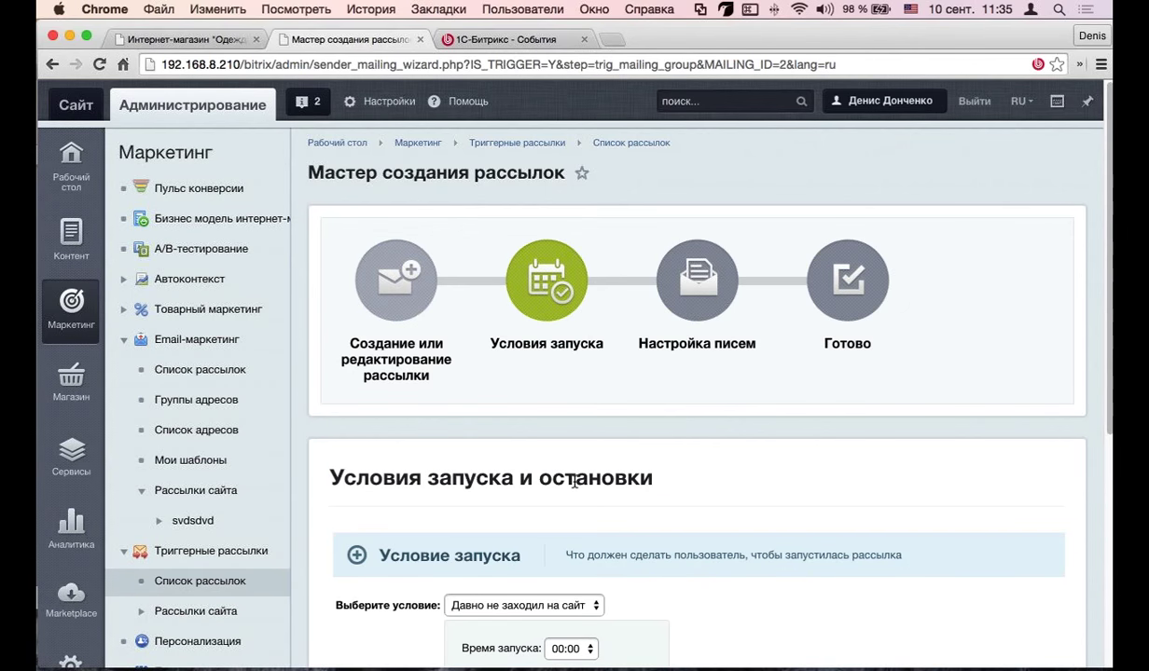
Step: Expand «Рассылки сайта» under Триггерные рассылки and look over the launch and stop conditions page again
scroll(575, 482, "down", 1)
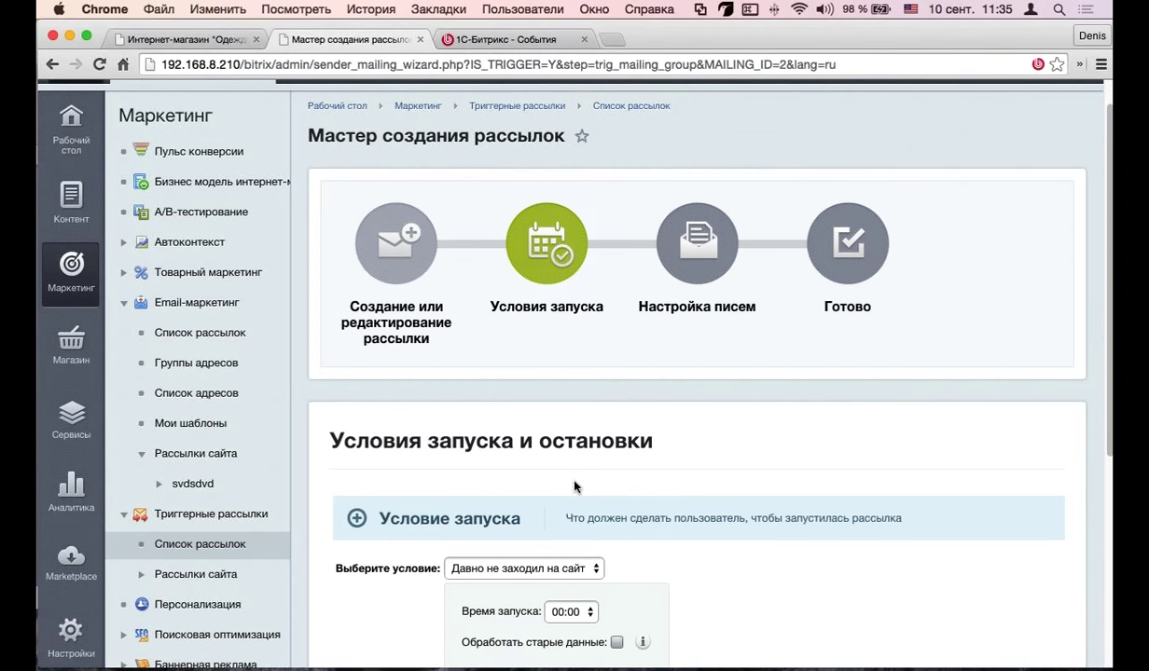
scroll(575, 486, "down", 1)
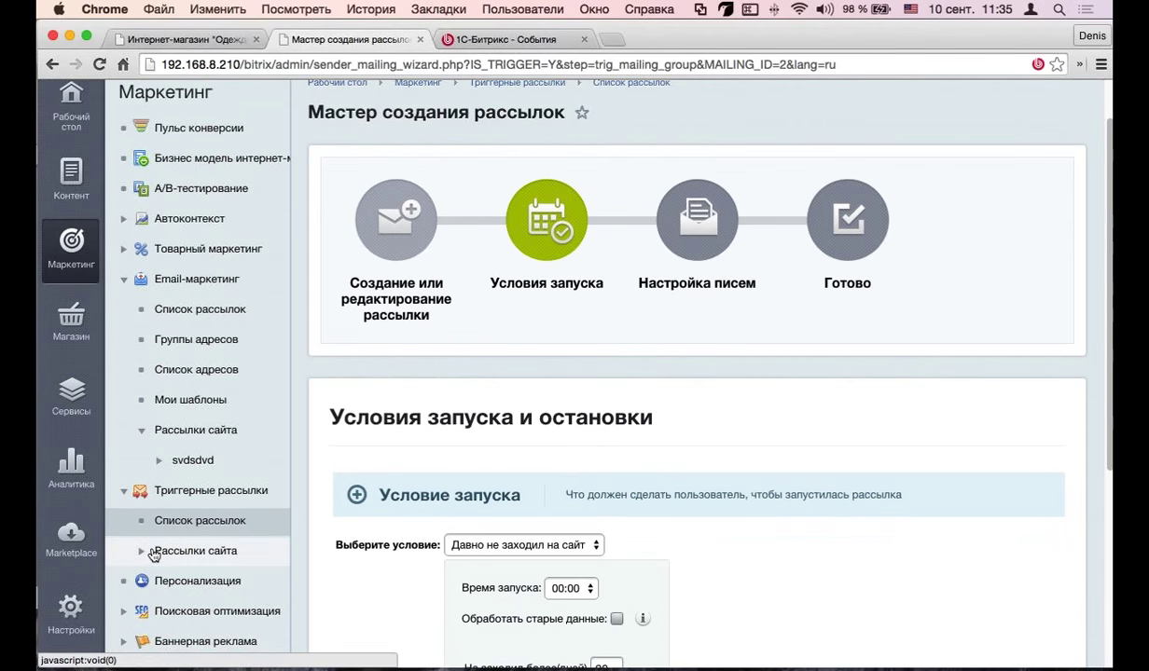
scroll(145, 527, "down", 3)
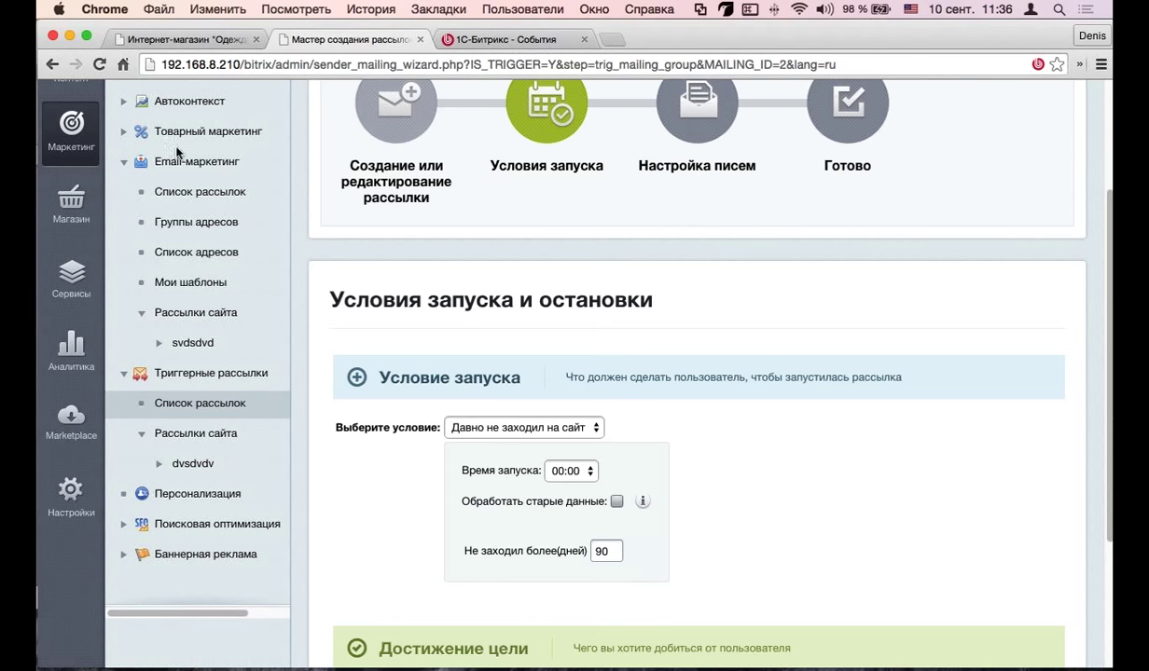
scroll(545, 309, "up", 3)
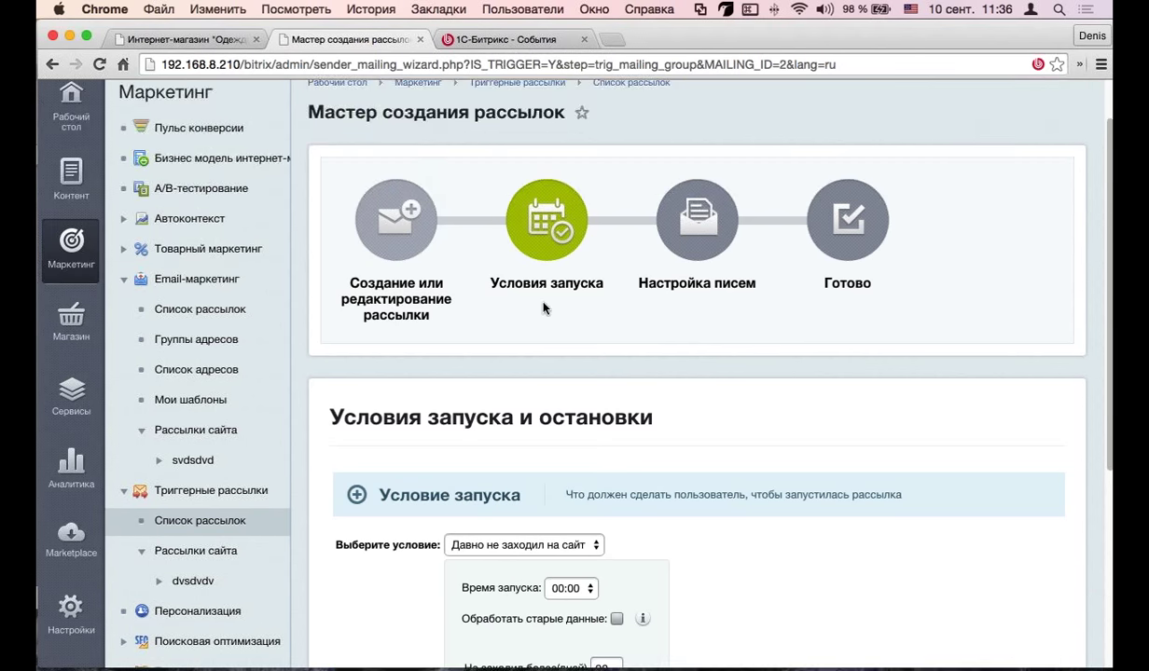
scroll(544, 309, "down", 5)
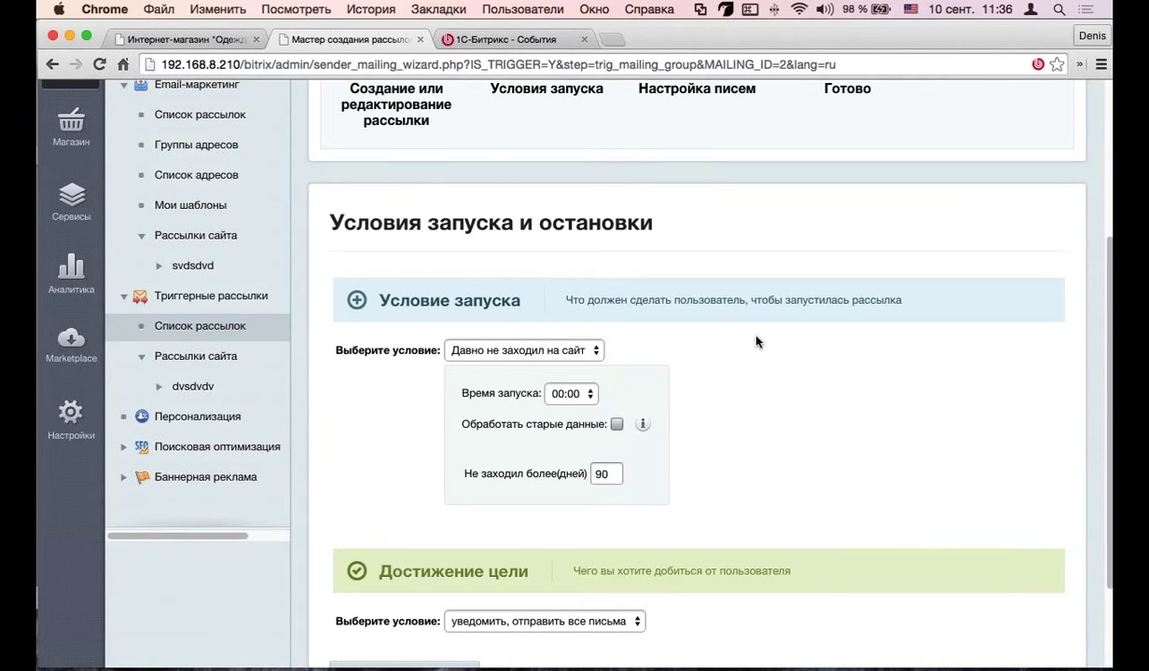
scroll(757, 342, "up", 5)
scroll(427, 436, "down", 2)
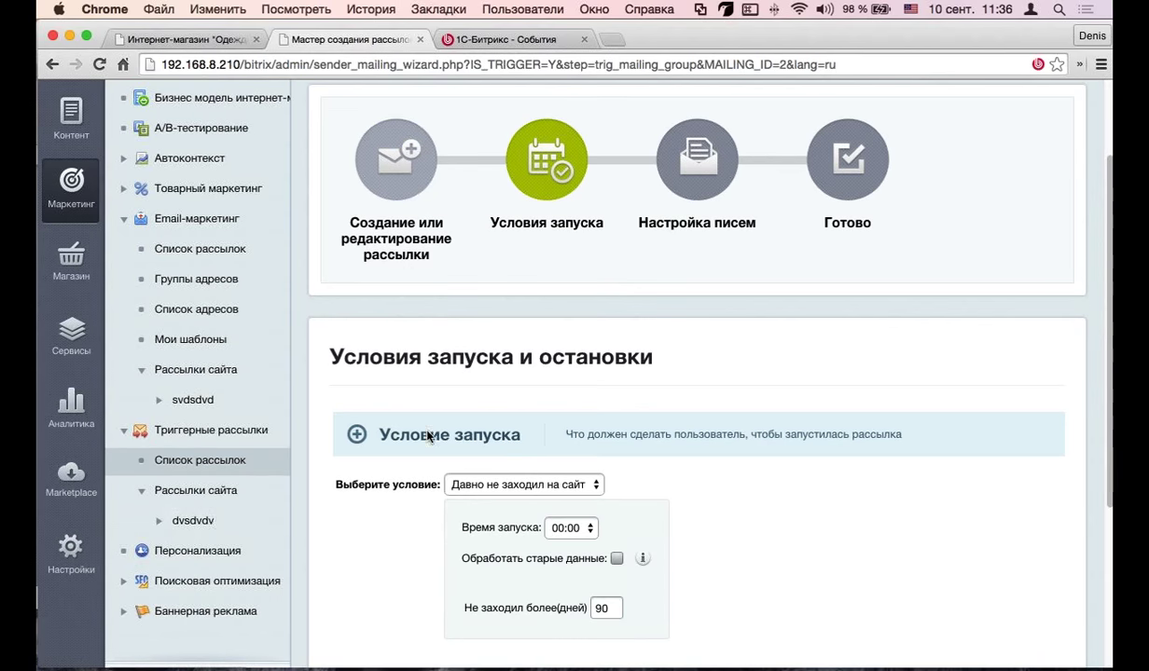
Step: Open «Статистика» for the trigger mailing dvsdvdv and review its user, letter and goal metrics
left_click(160, 523)
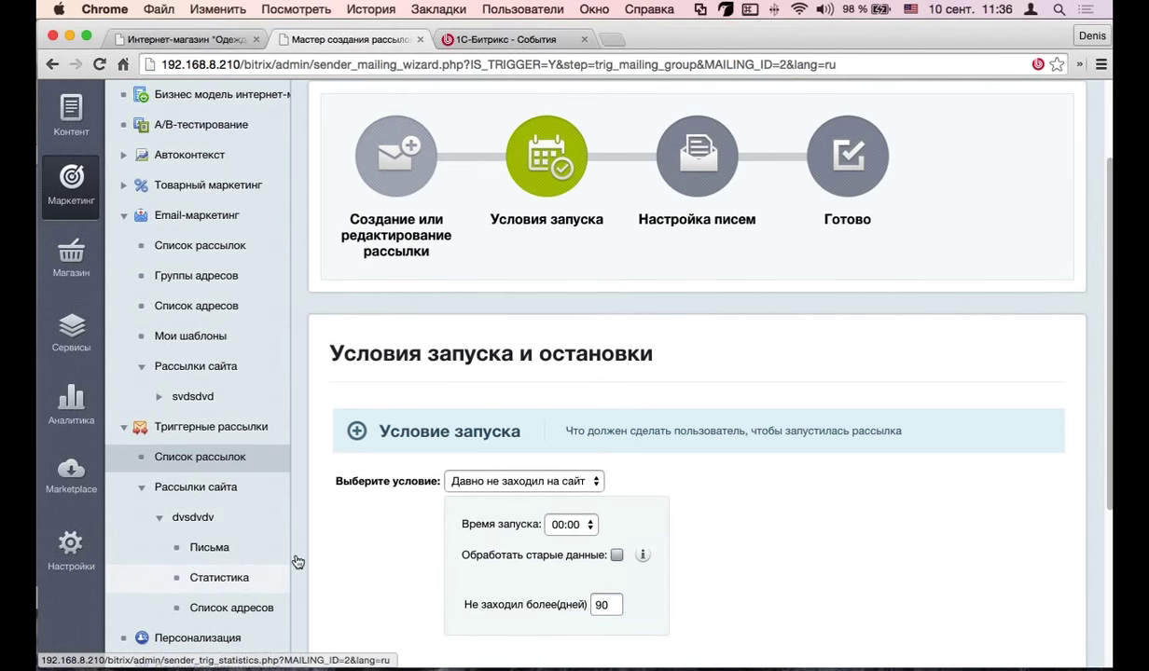
left_click(238, 575)
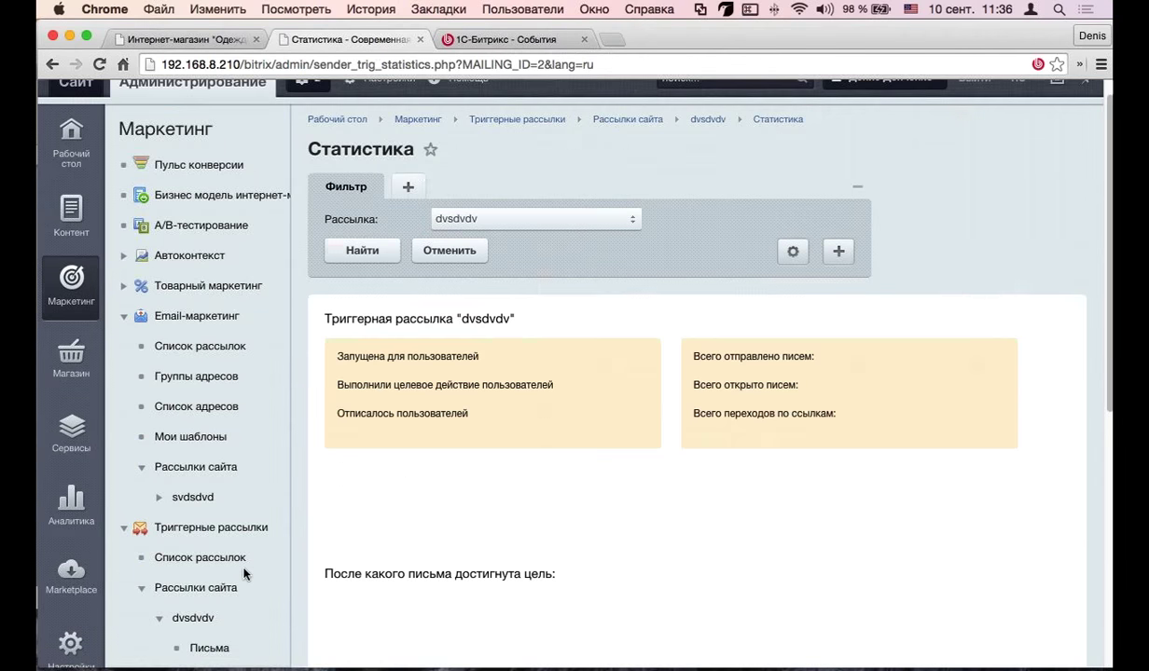
scroll(486, 249, "down", 5)
scroll(500, 320, "up", 5)
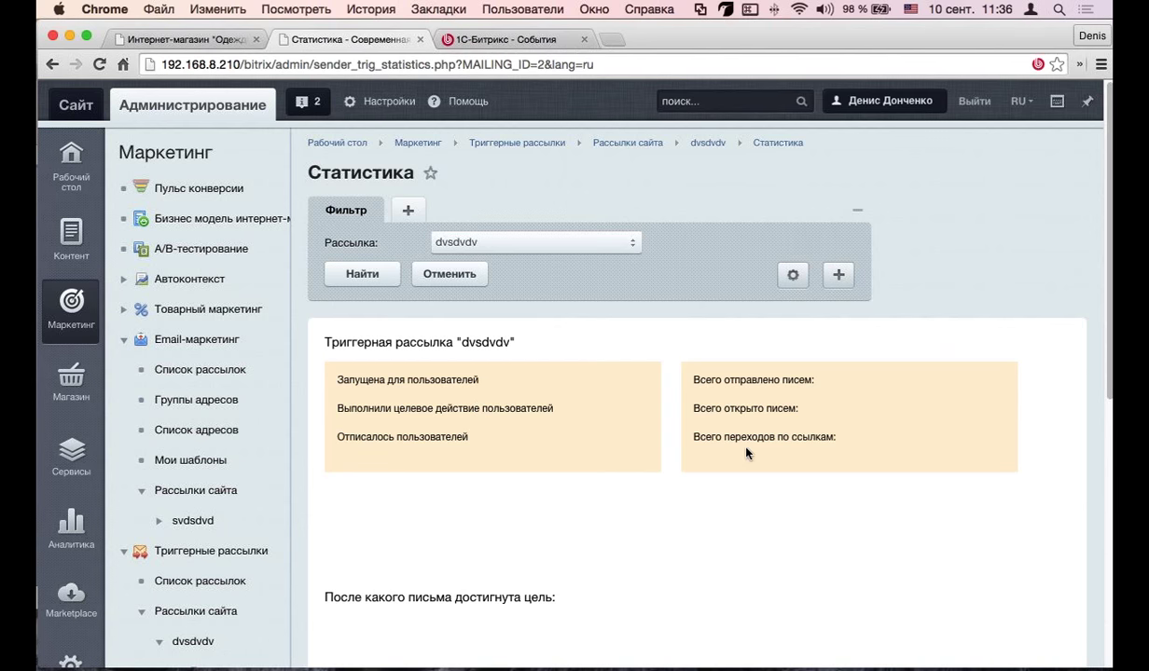
scroll(746, 453, "down", 2)
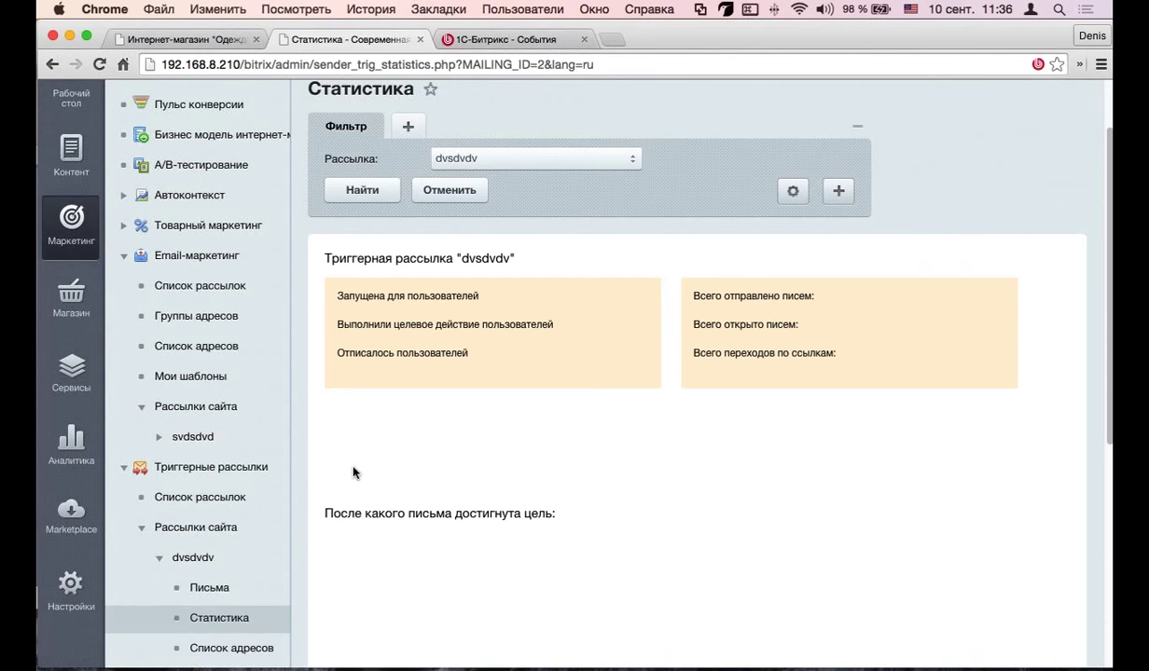
Step: Expand the mailing svdsdvd under Email-маркетинг and look over its «Статистика выпусков» page
left_click(161, 438)
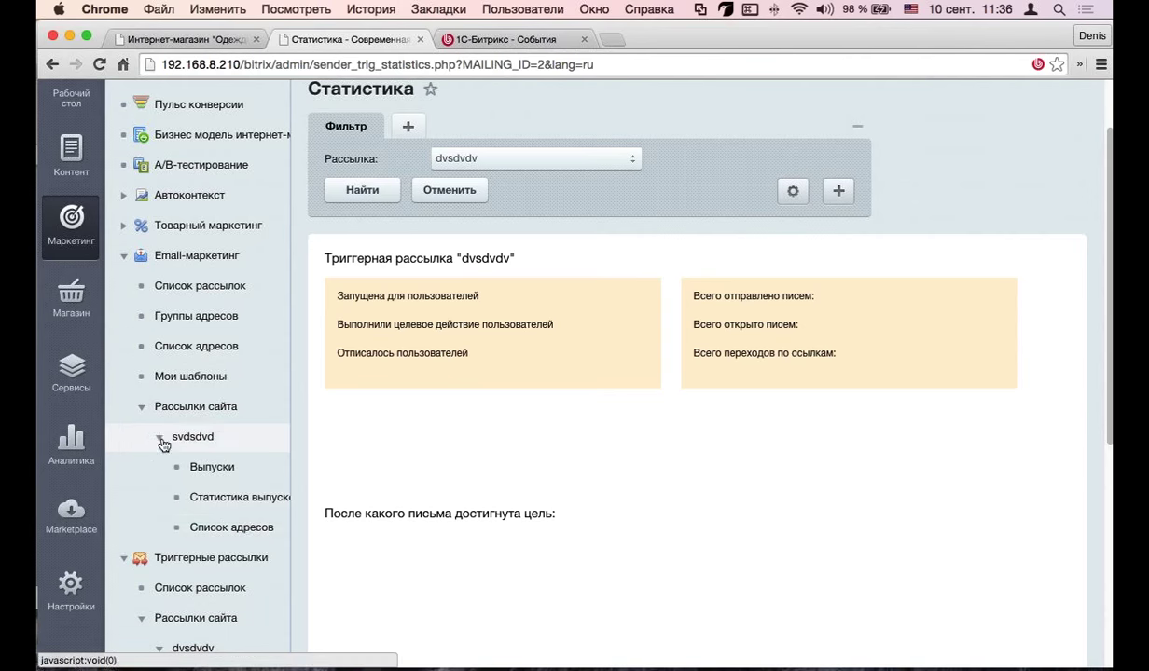
left_click(212, 469)
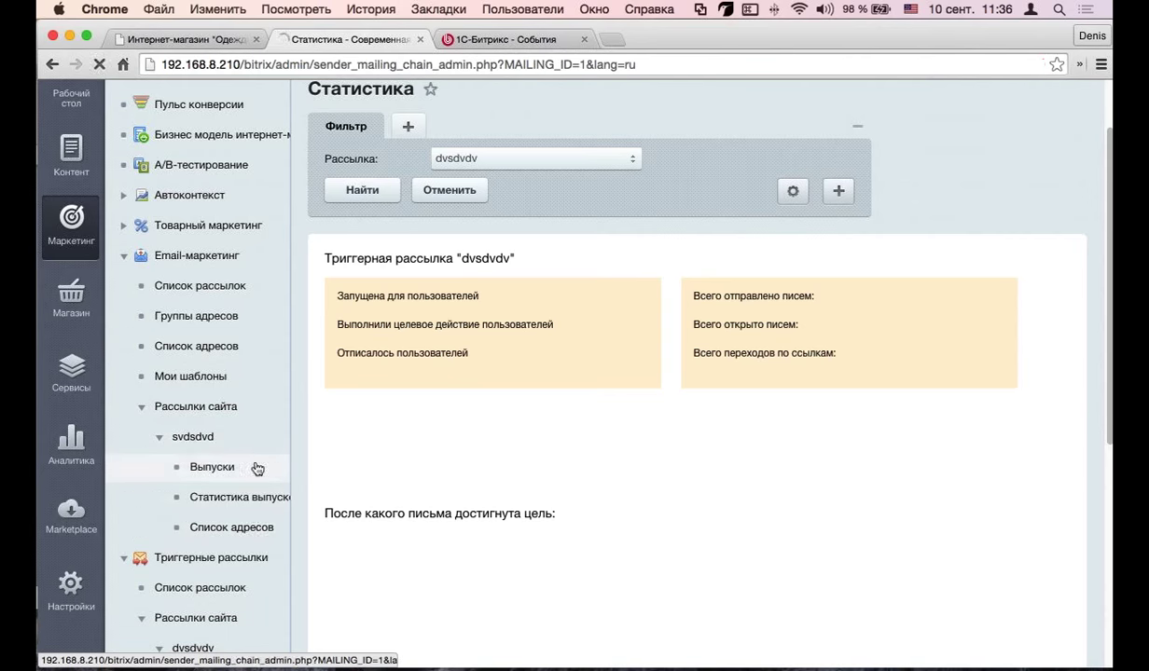
left_click(241, 534)
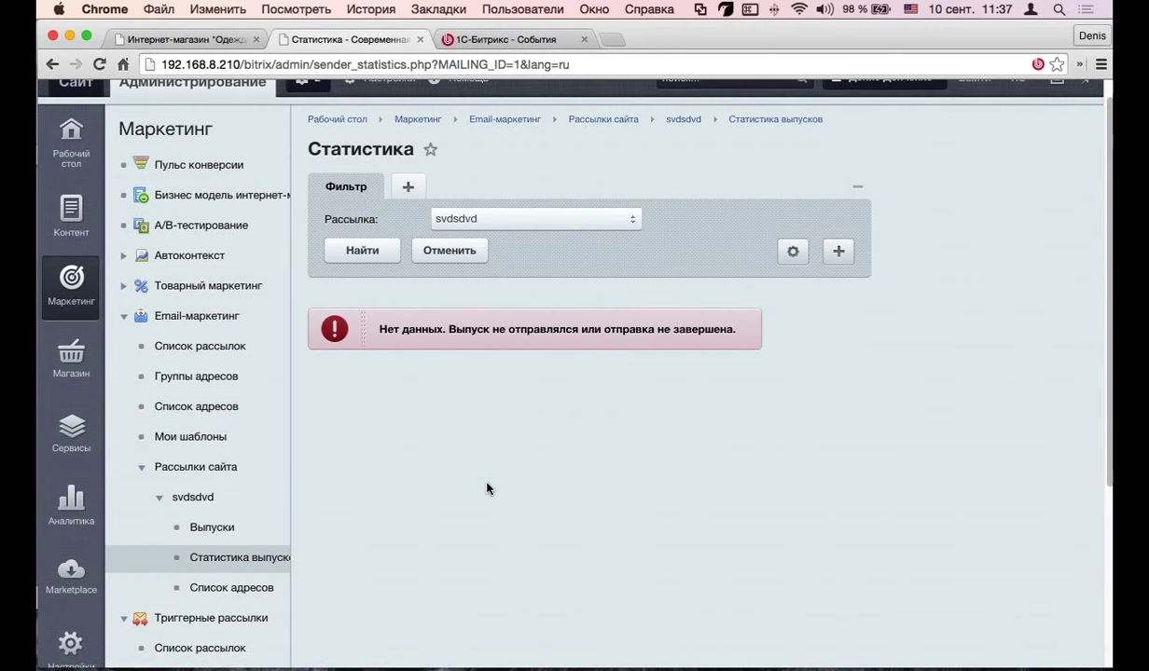
scroll(487, 489, "down", 3)
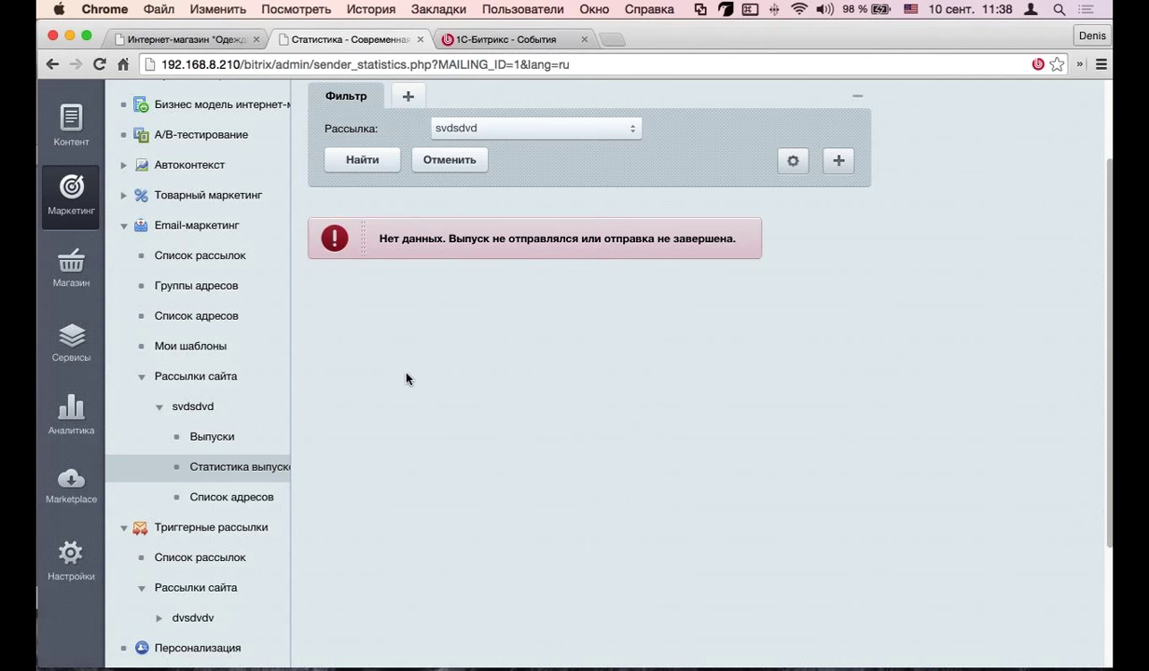
scroll(406, 379, "up", 3)
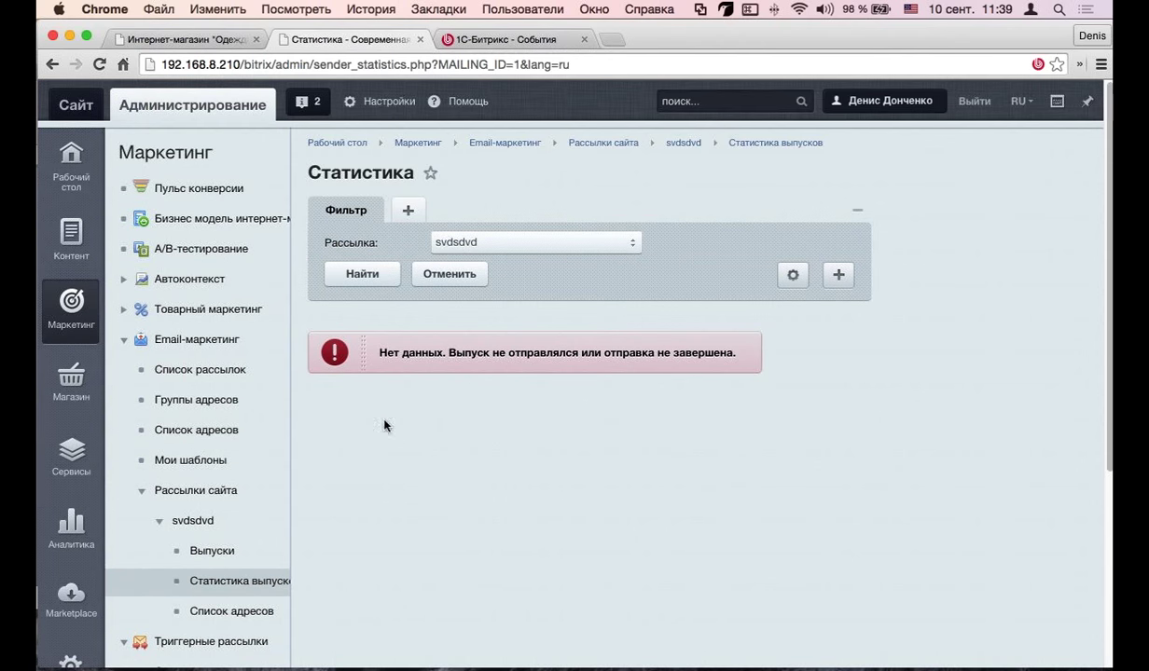
Step: Collapse Email-маркетинг and Триггерные рассылки, open «A/B-тестирование» and review the list of ready-made test templates
left_click(124, 340)
left_click(125, 372)
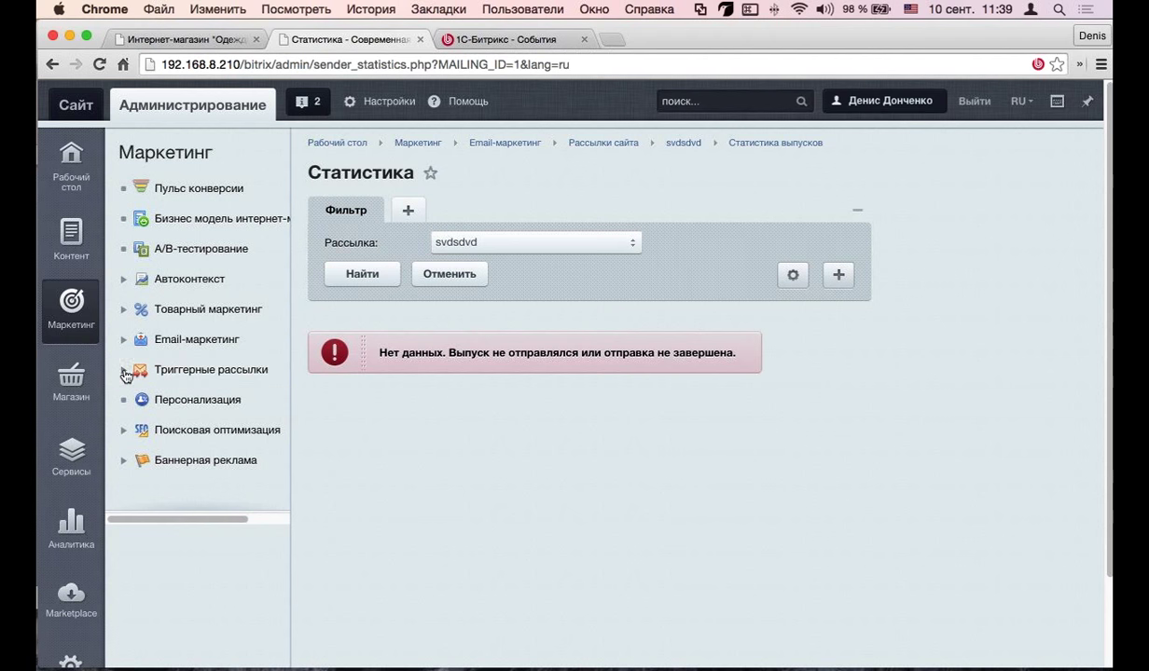
left_click(189, 256)
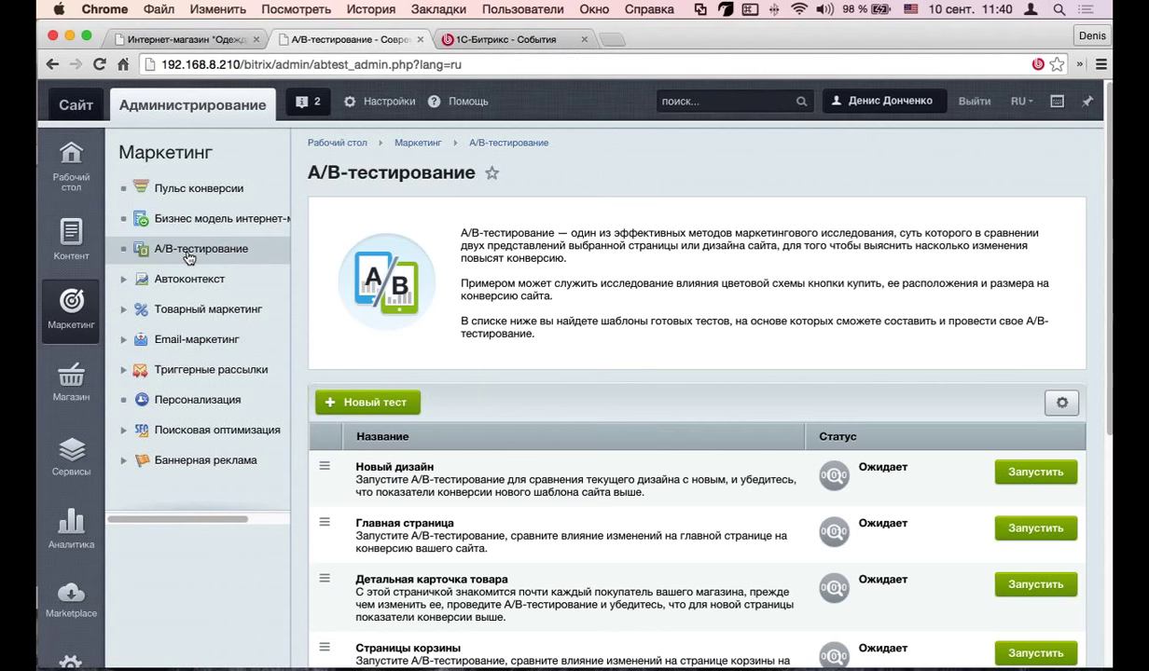
scroll(231, 243, "down", 5)
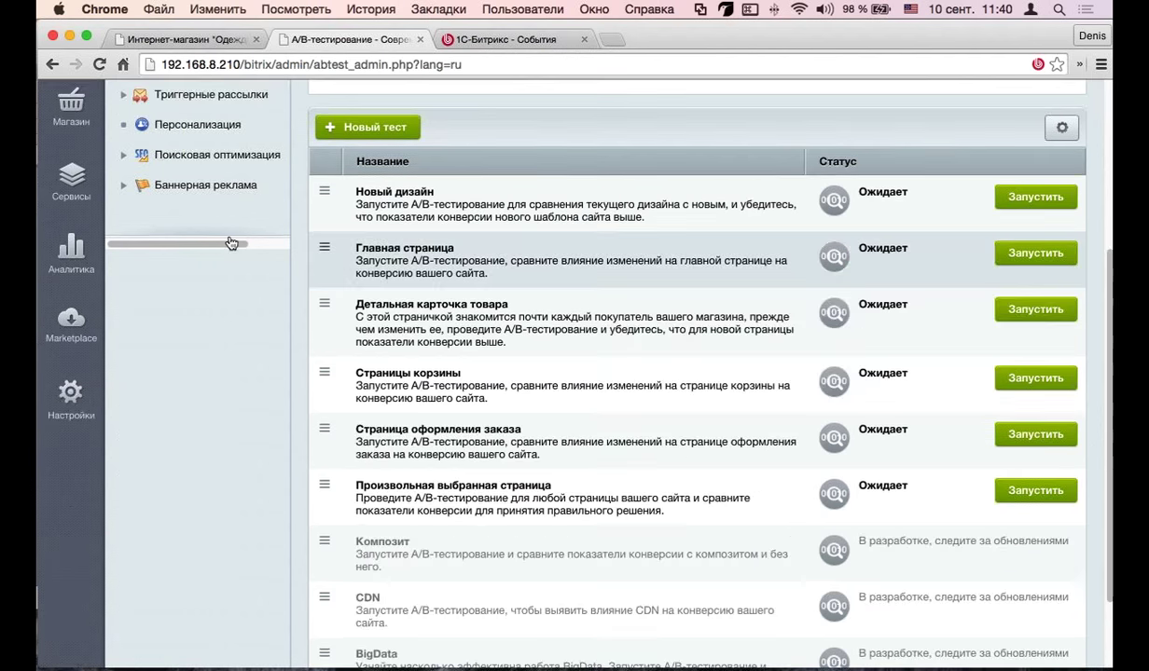
scroll(375, 317, "down", 1)
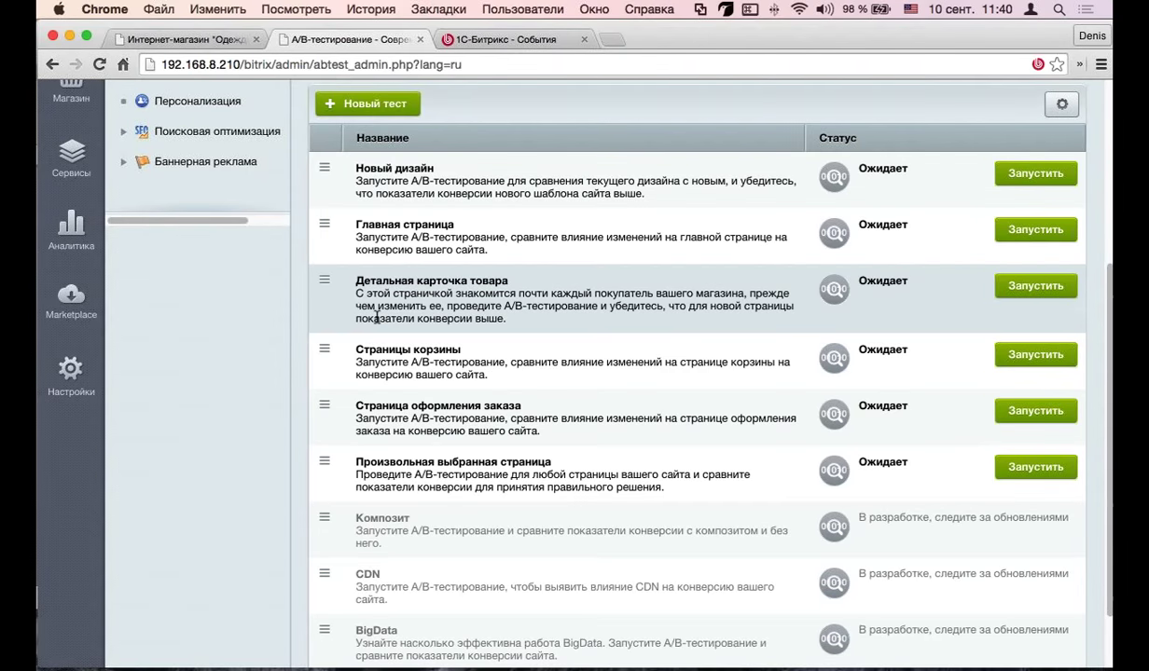
scroll(457, 401, "up", 3)
scroll(464, 414, "up", 3)
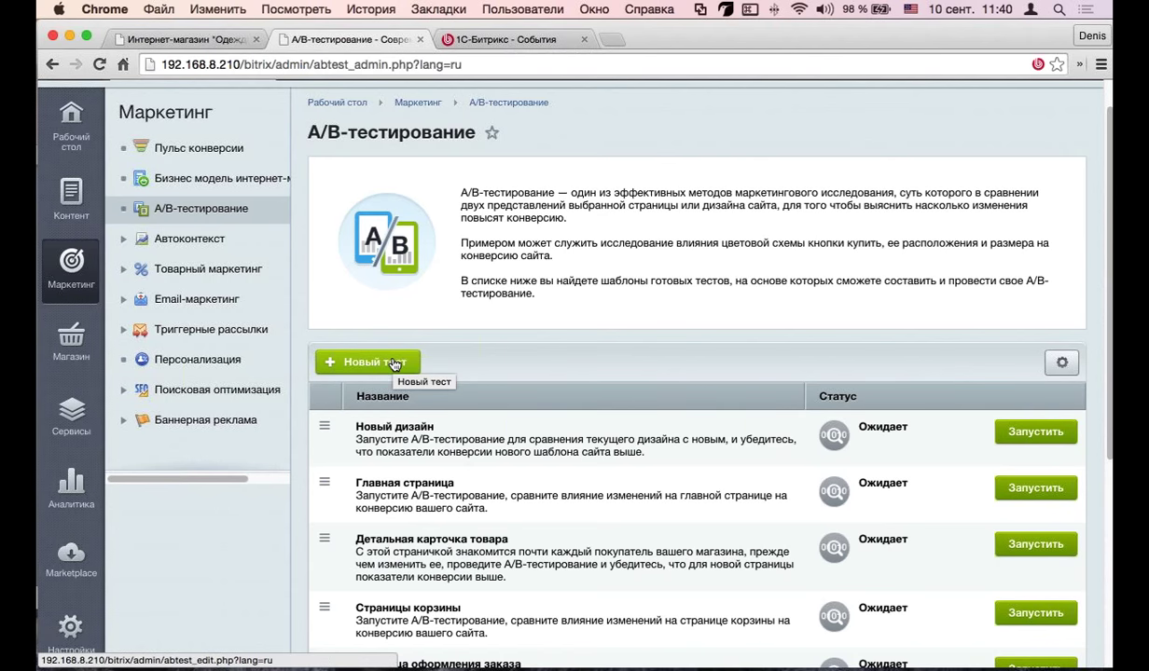
Step: Open the form for a new A/B test and look over its parameters and the available sites
left_click(392, 364)
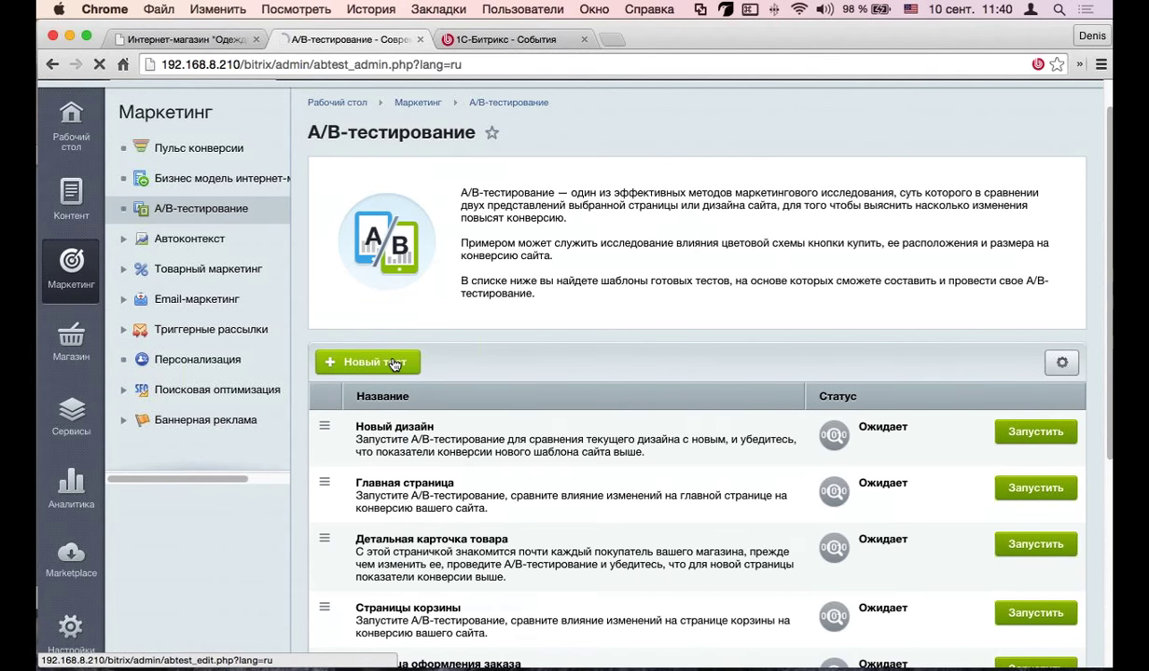
scroll(434, 371, "down", 3)
scroll(434, 372, "down", 3)
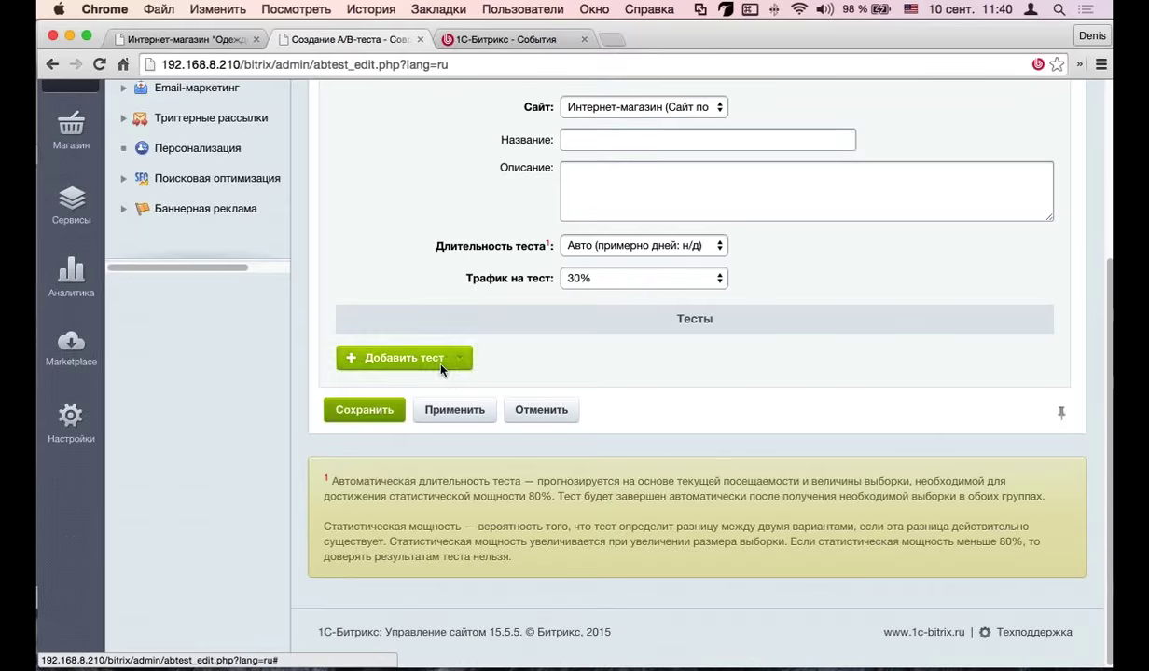
scroll(424, 350, "up", 5)
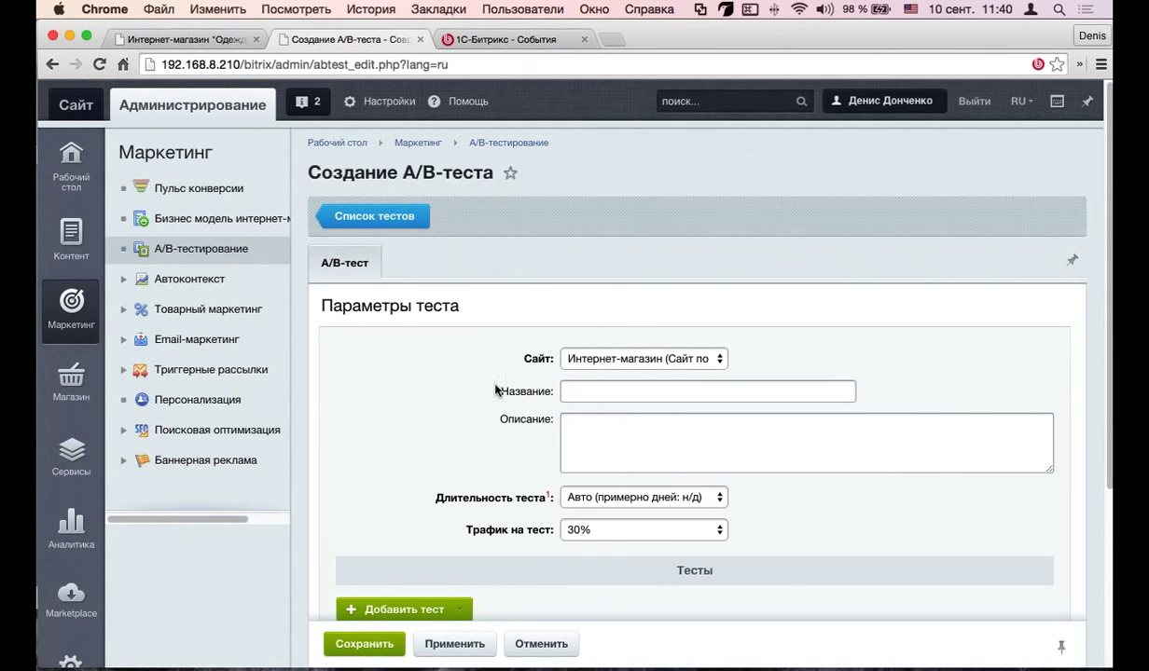
left_click(668, 363)
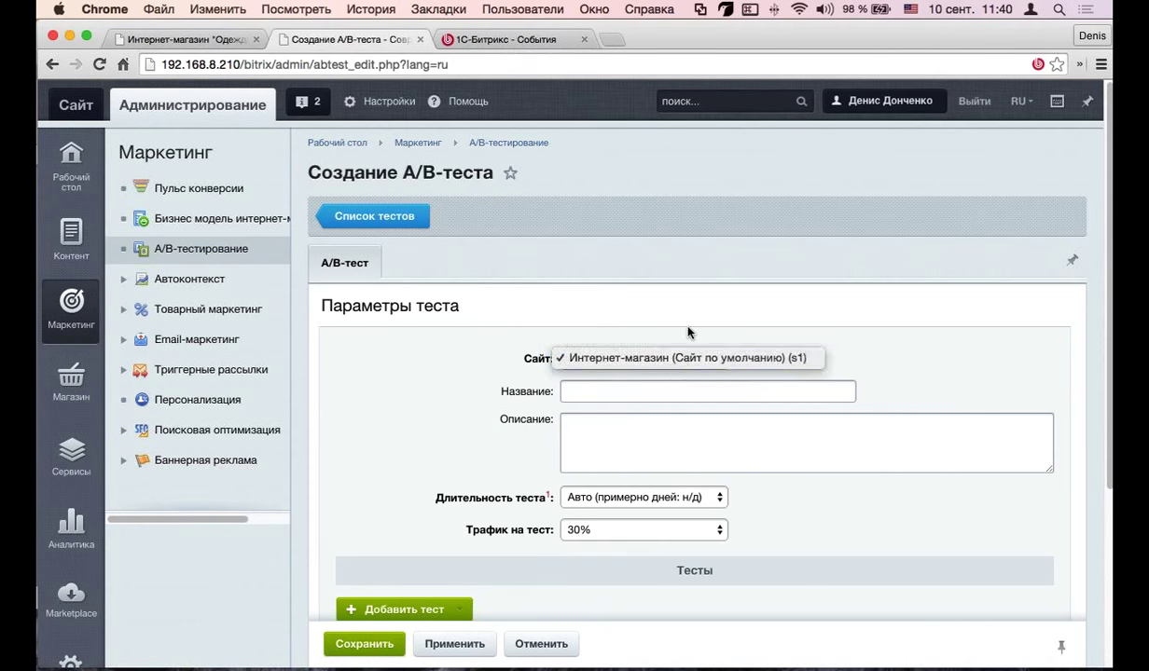
left_click(688, 333)
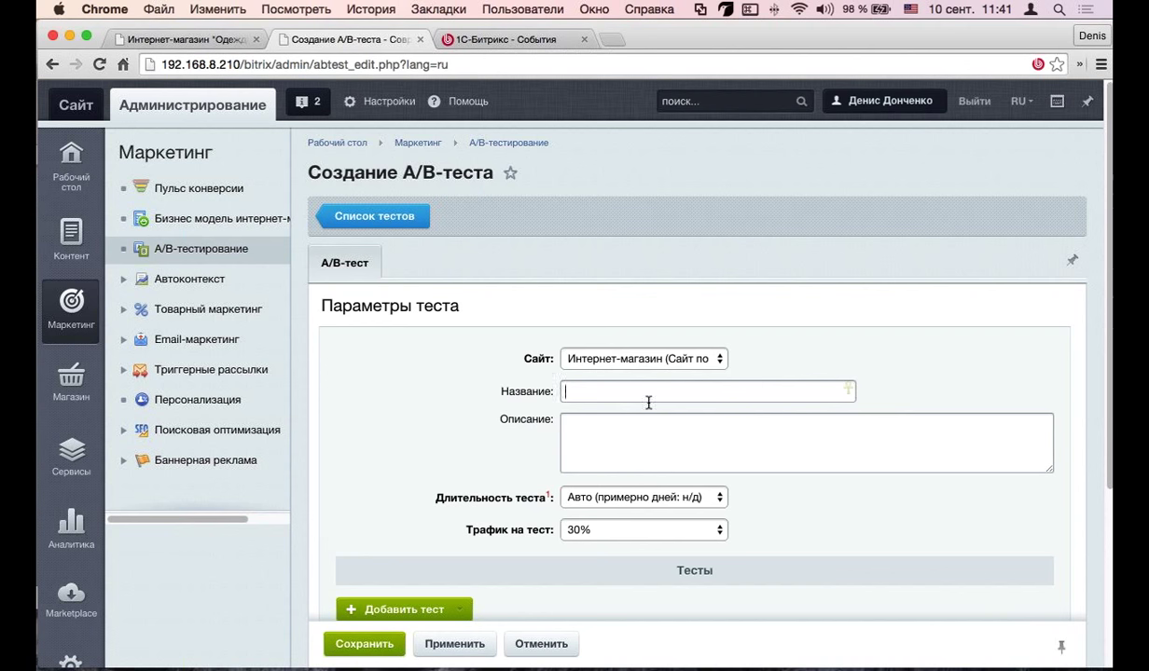
Step: Name the new A/B test dvsdvsdvsdv and enter sdvsdvsdv as its description
type("dvsdvsdvsdv")
left_click(594, 420)
type("sdvsdvsdv")
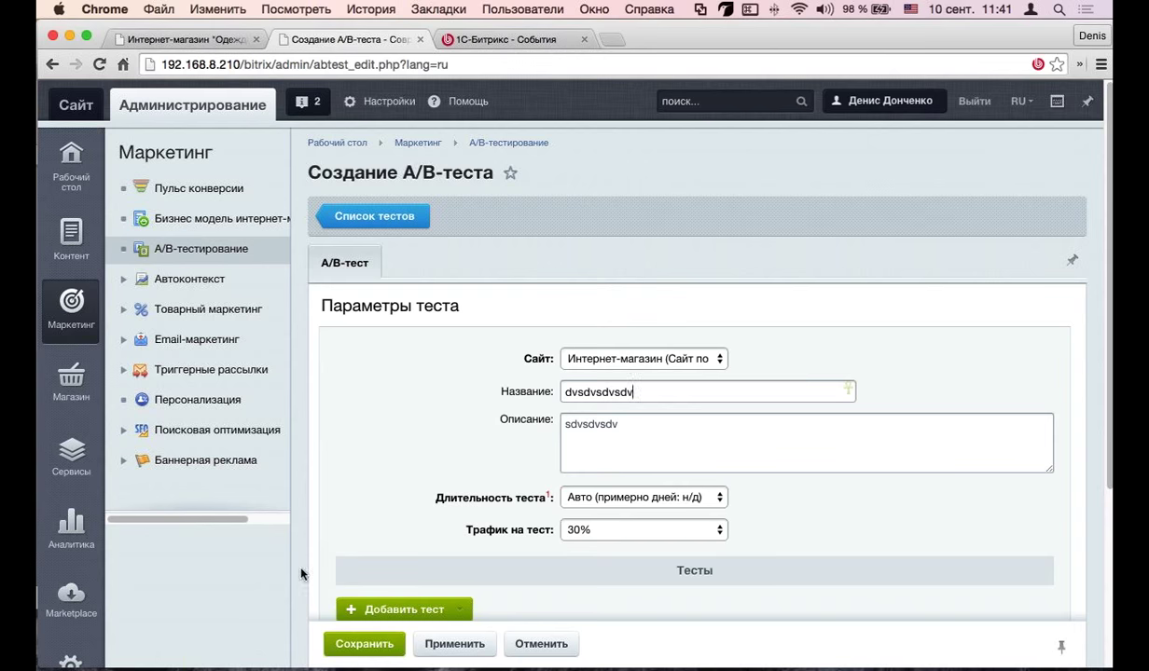
Step: Set the test duration to «До ручной остановки теста» and check the traffic share options, leaving 30% selected
scroll(630, 505, "down", 2)
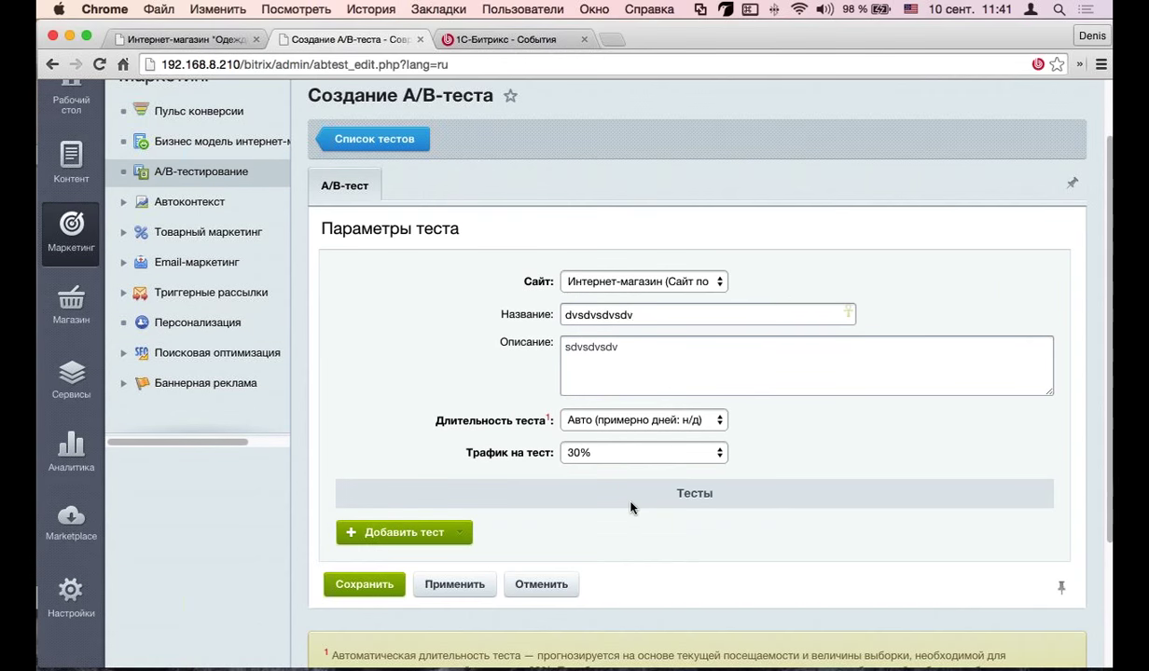
left_click(659, 427)
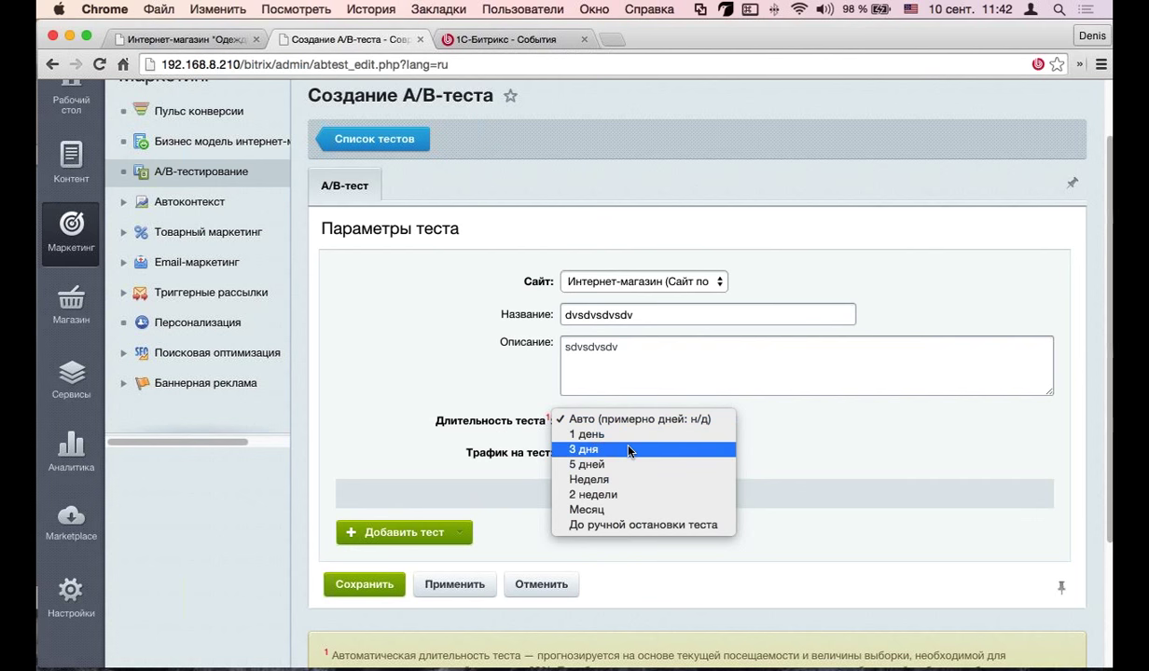
left_click(641, 526)
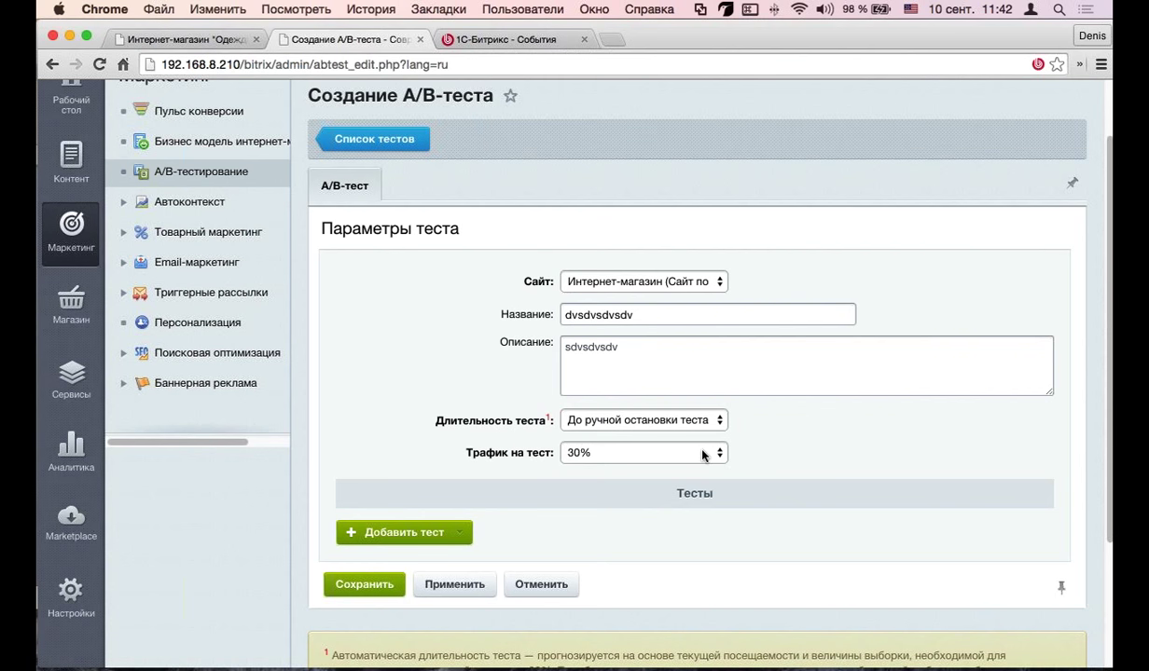
left_click(704, 455)
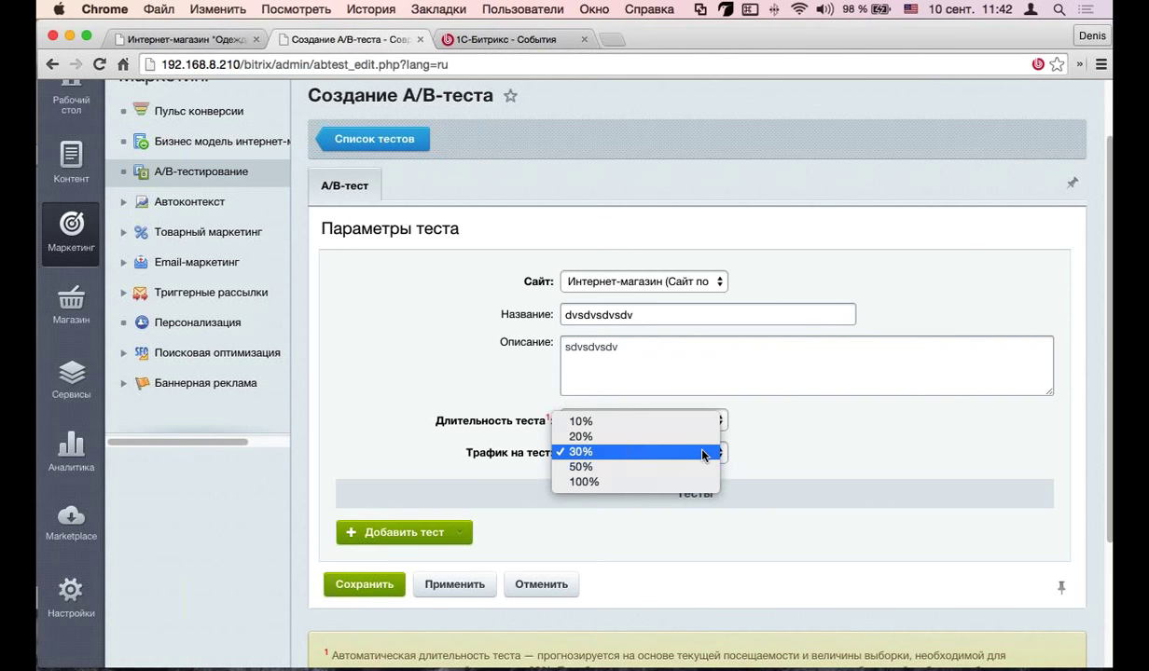
left_click(786, 440)
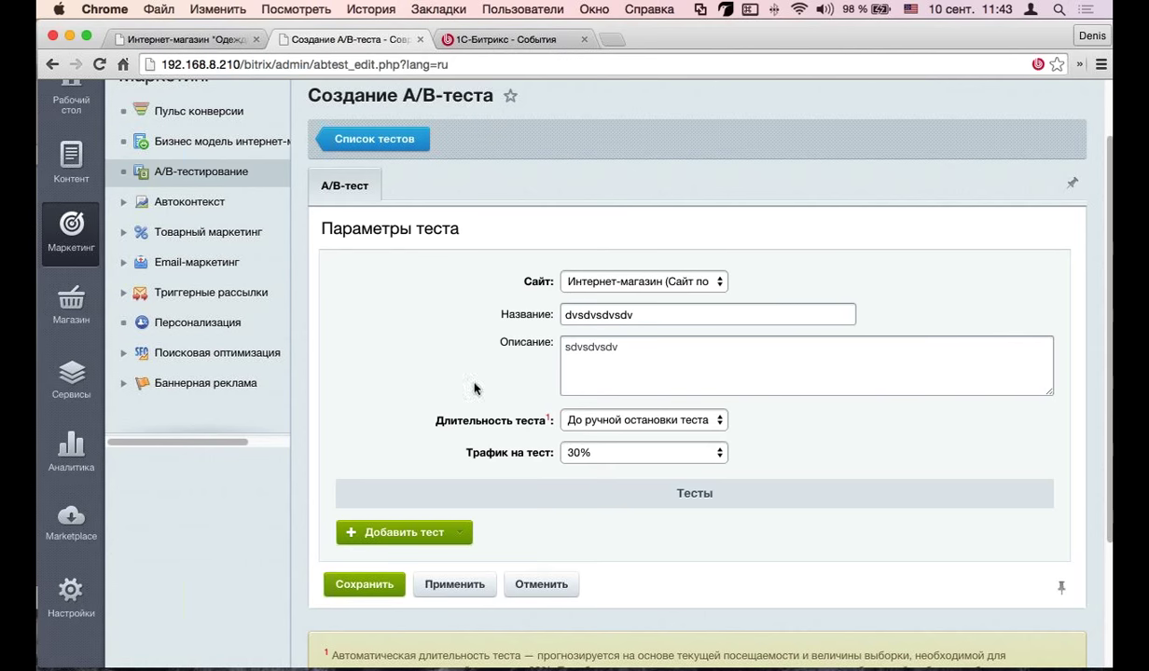
Step: Add a «Шаблон сайта» test and look over the template choices for variants A and B, leaving both empty
scroll(445, 507, "down", 1)
left_click(434, 464)
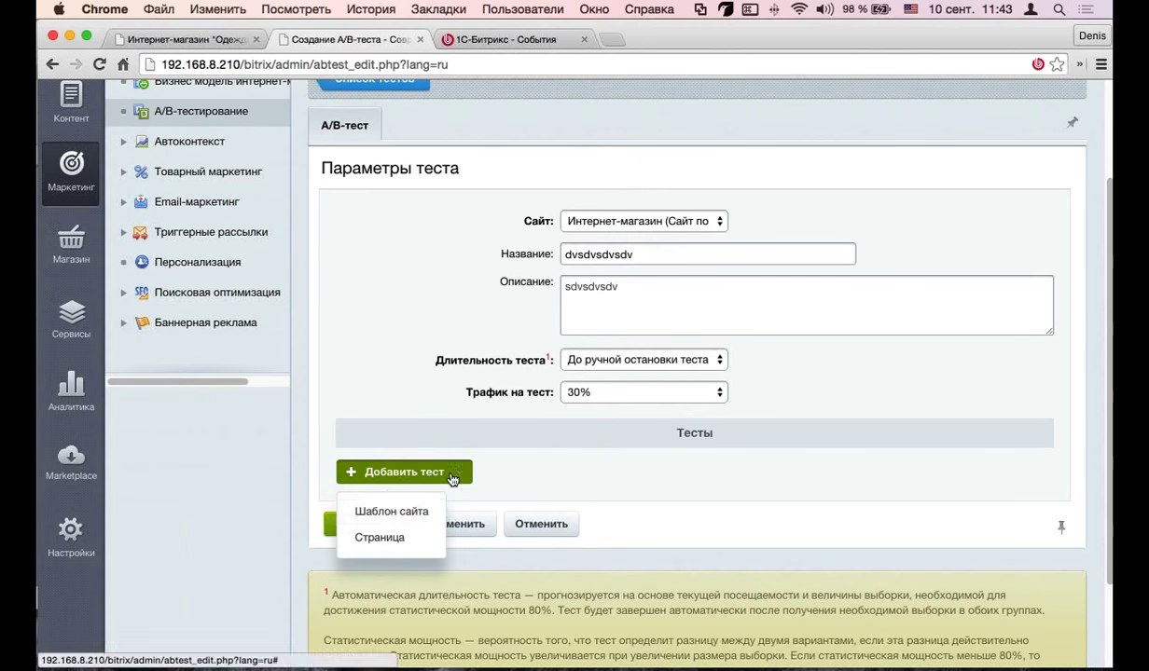
left_click(412, 512)
scroll(443, 490, "down", 5)
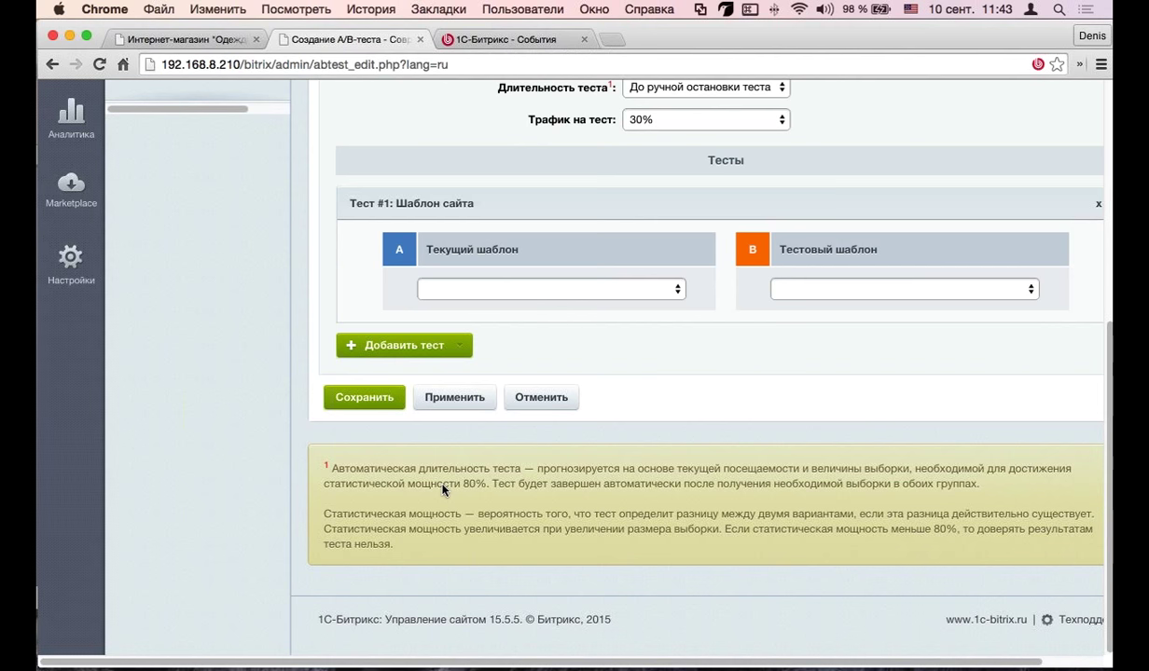
left_click(447, 287)
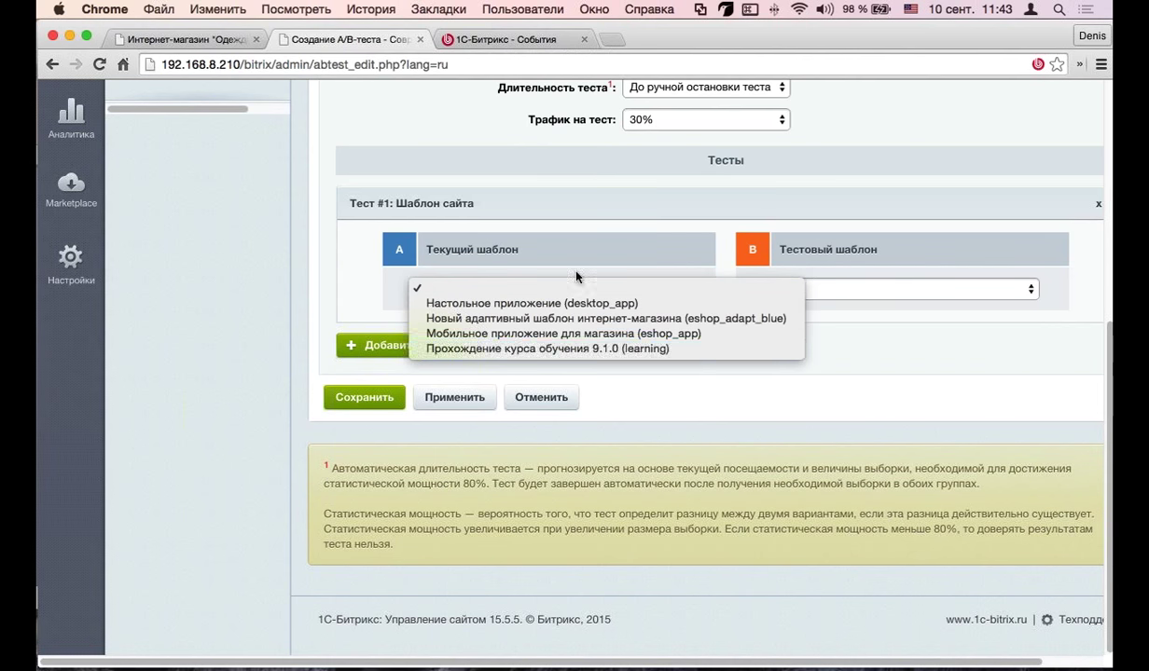
left_click(479, 285)
left_click(811, 285)
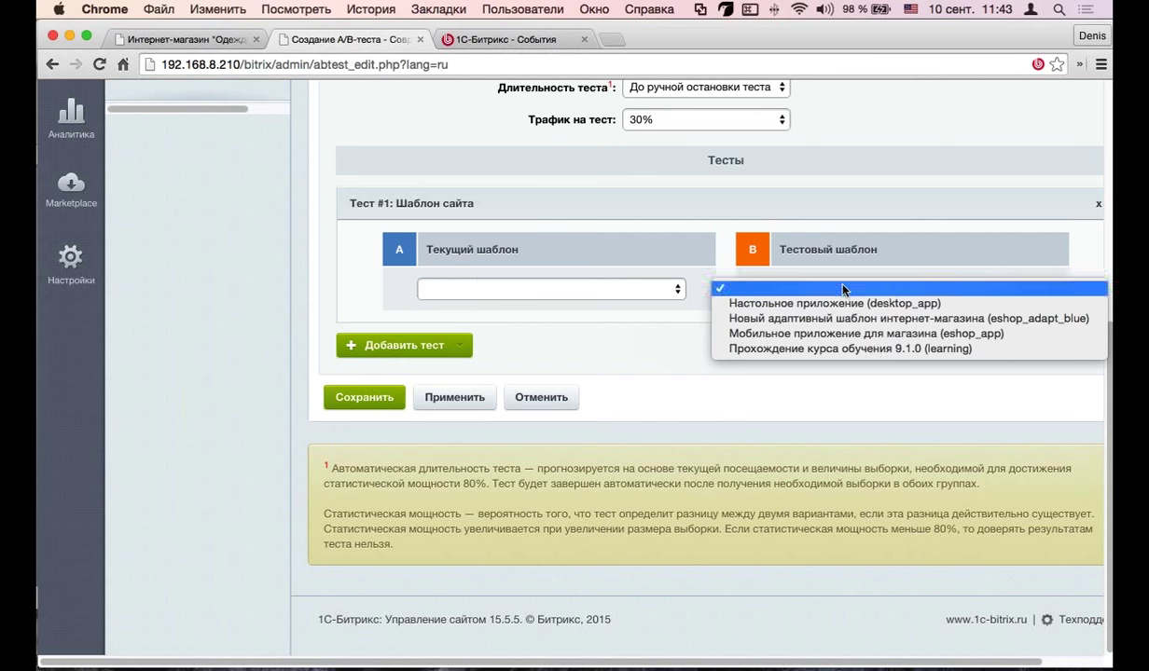
left_click(736, 288)
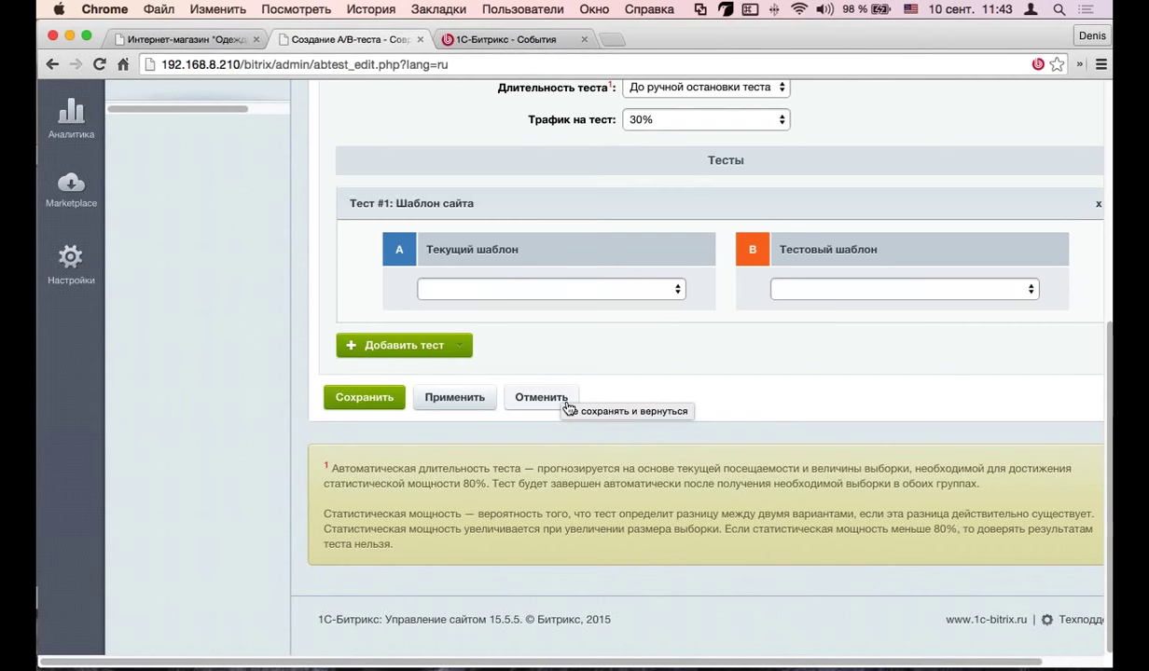
Step: Add a «Страница» test and open the file browser for «Текущая страница», closing it without choosing a file
scroll(623, 395, "up", 1)
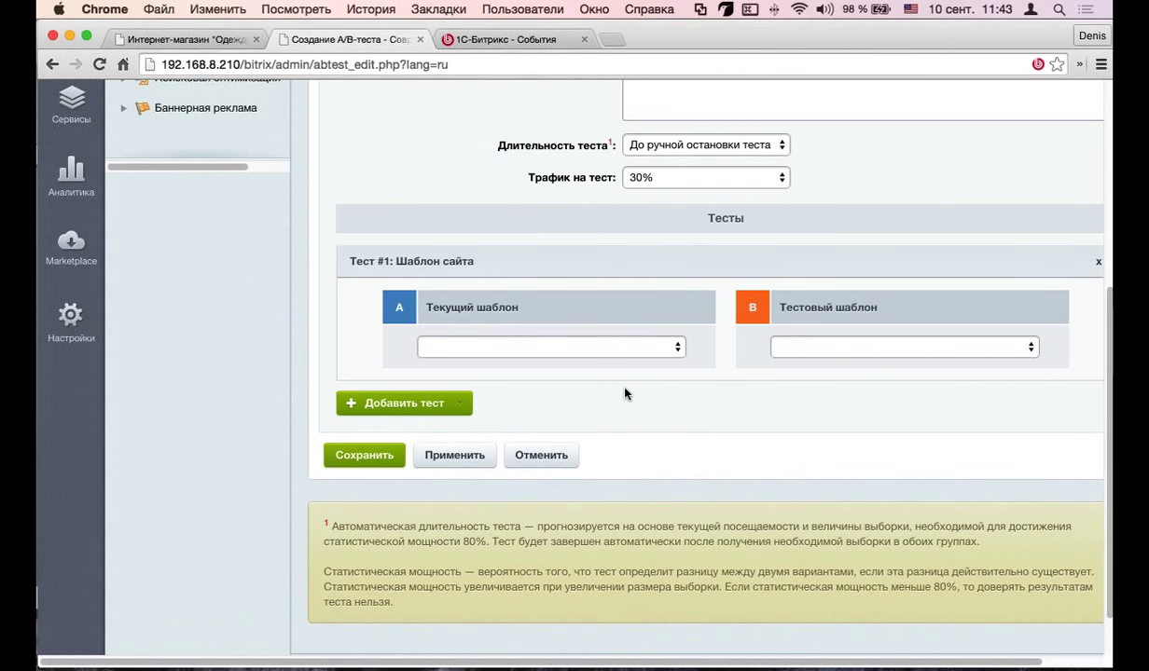
left_click(457, 403)
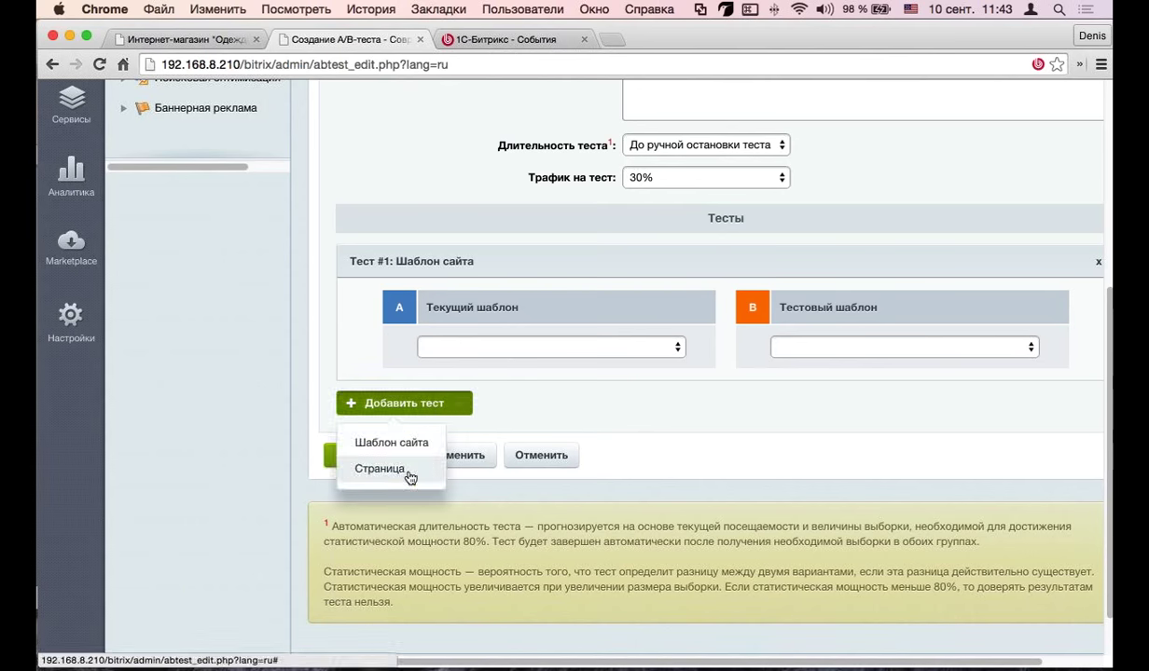
left_click(421, 469)
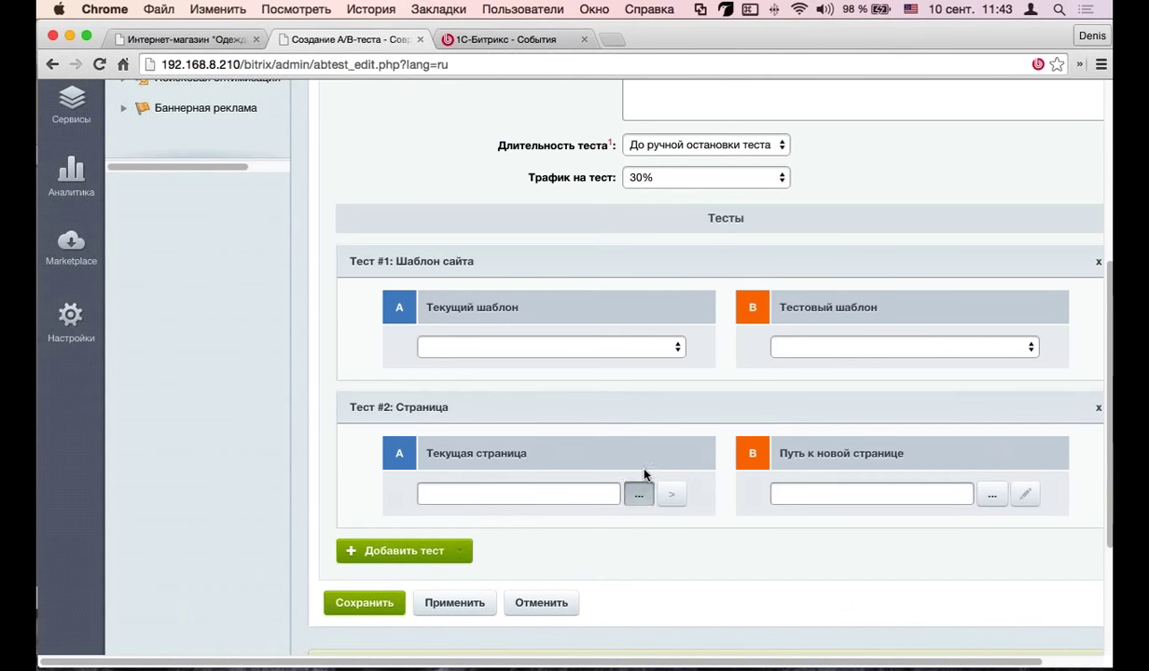
left_click(639, 495)
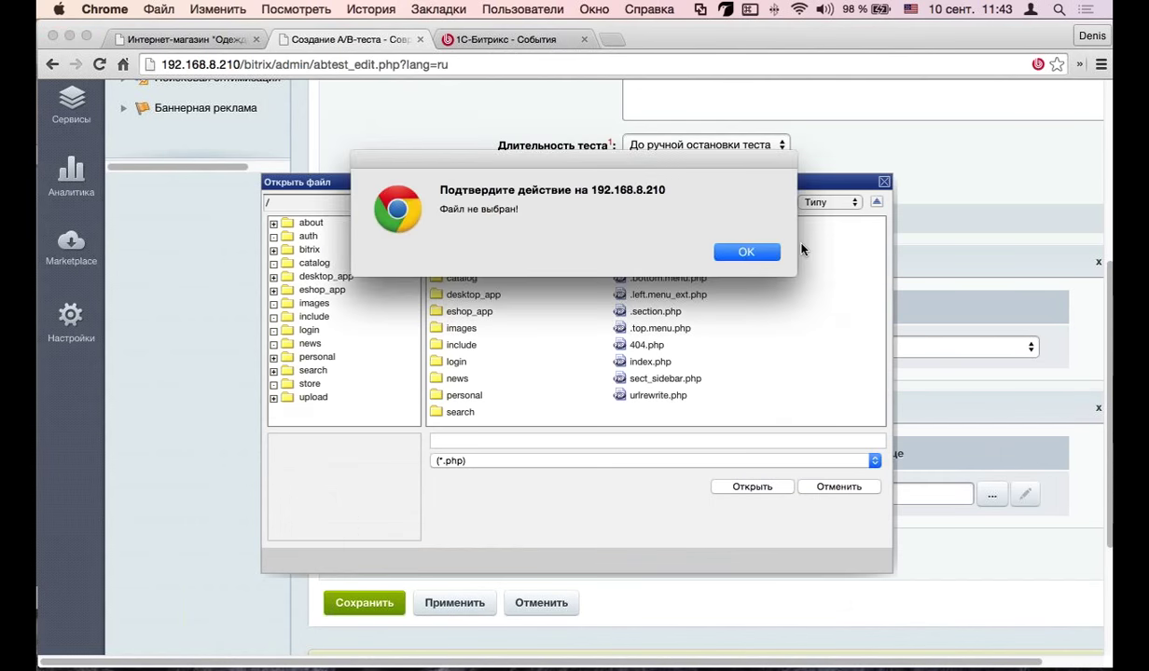
left_click(744, 254)
left_click(833, 486)
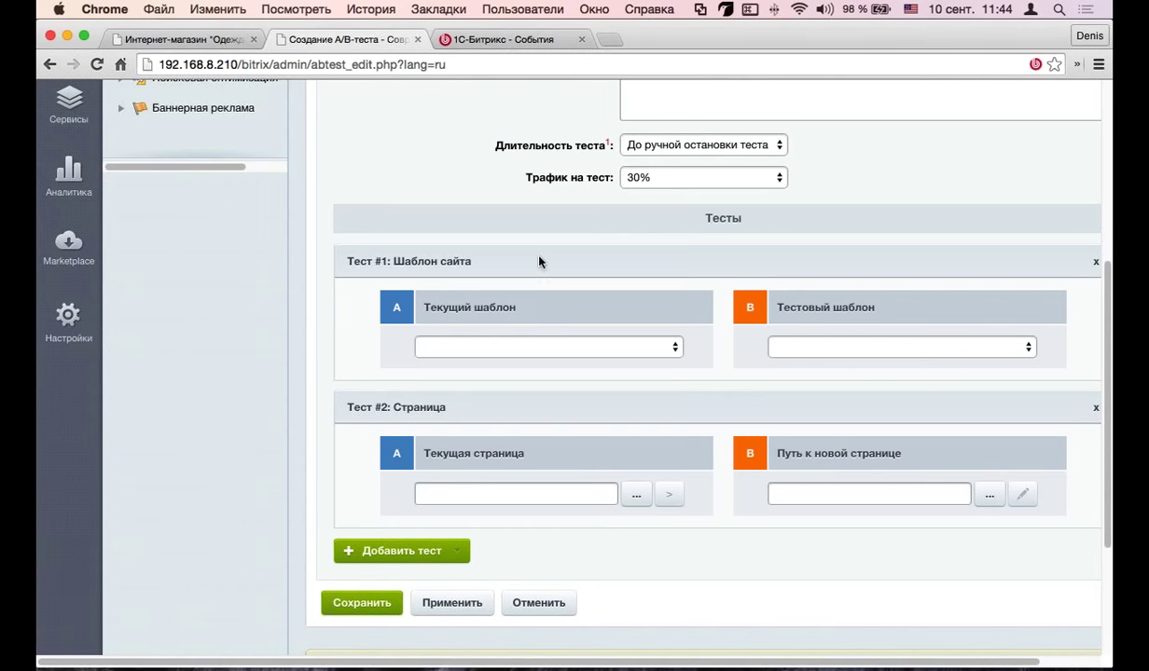
Step: Return to the test list without saving, open the «Новый дизайн» test for editing and review its parameters
scroll(526, 262, "up", 5)
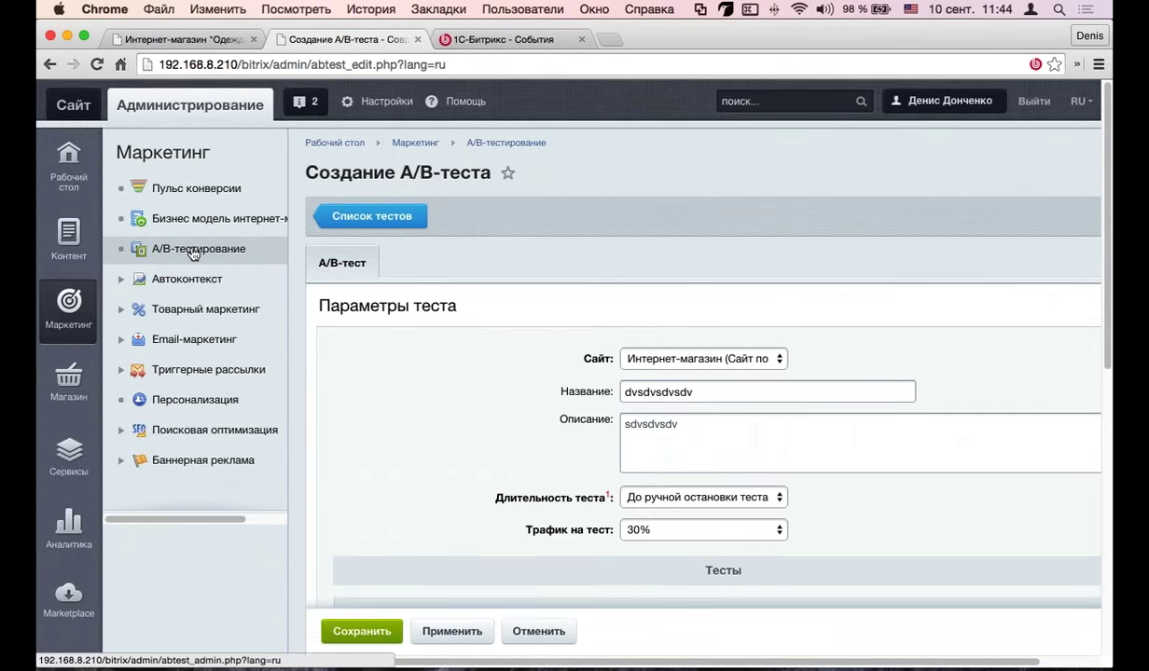
left_click(360, 216)
scroll(360, 215, "down", 5)
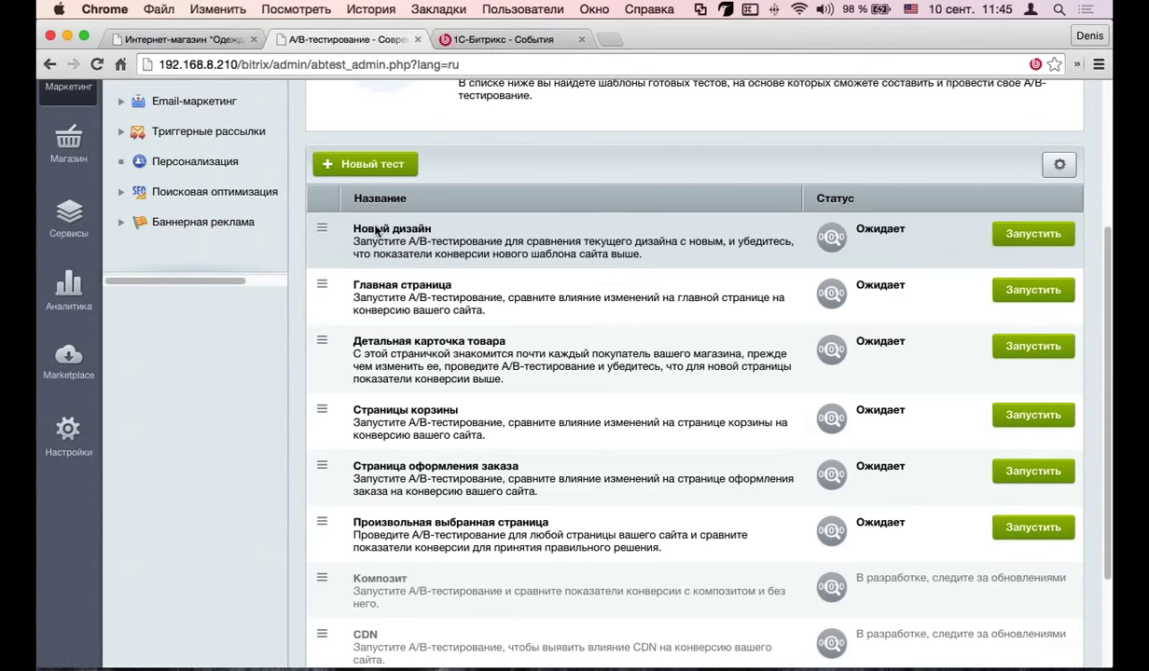
left_click(322, 227)
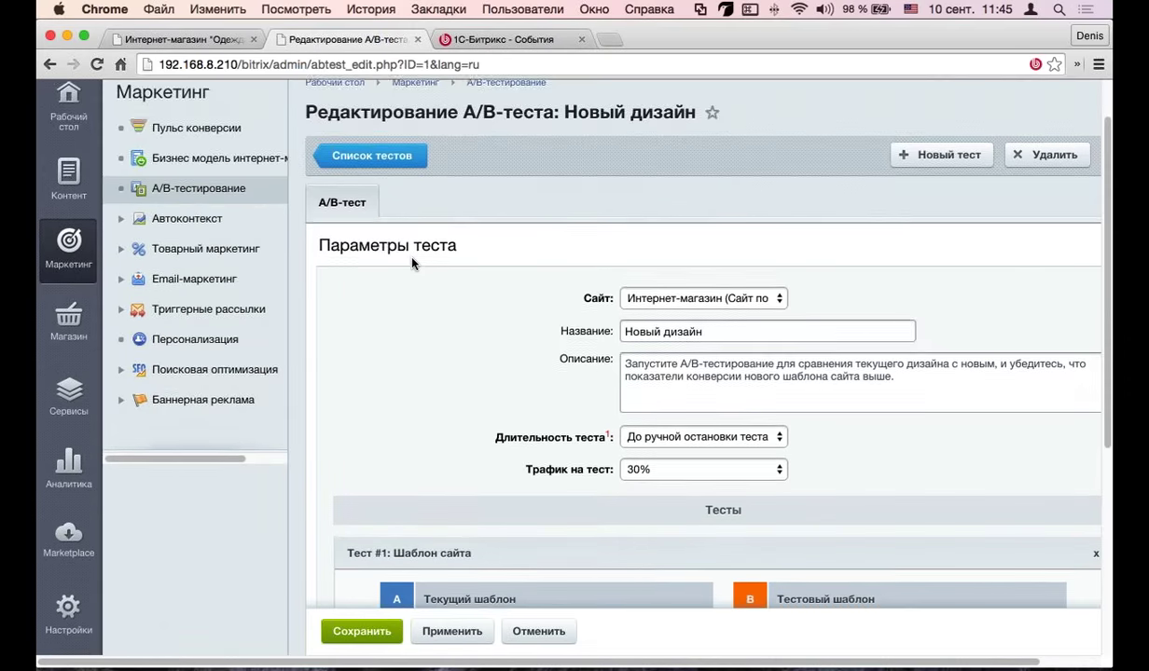
scroll(412, 264, "down", 10)
scroll(412, 264, "up", 10)
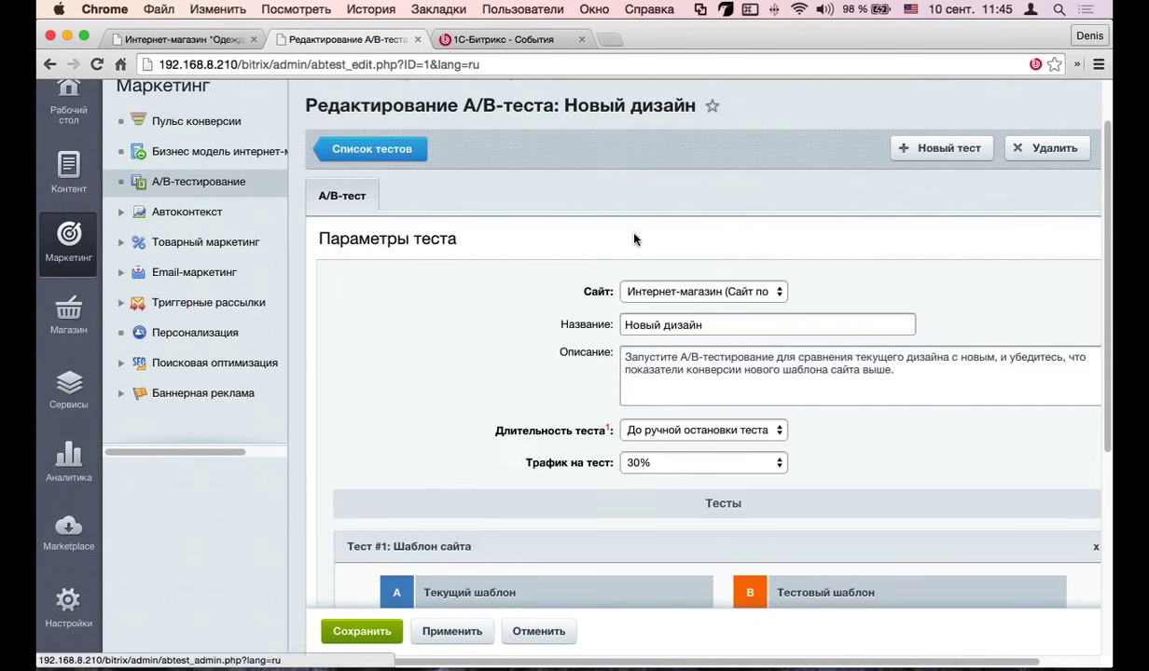
Step: Choose «Настольное приложение (desktop_app)» as template A and «Новый адаптивный шаблон интернет-магазина (eshop_adapt_blue)» as template B
scroll(413, 298, "down", 1)
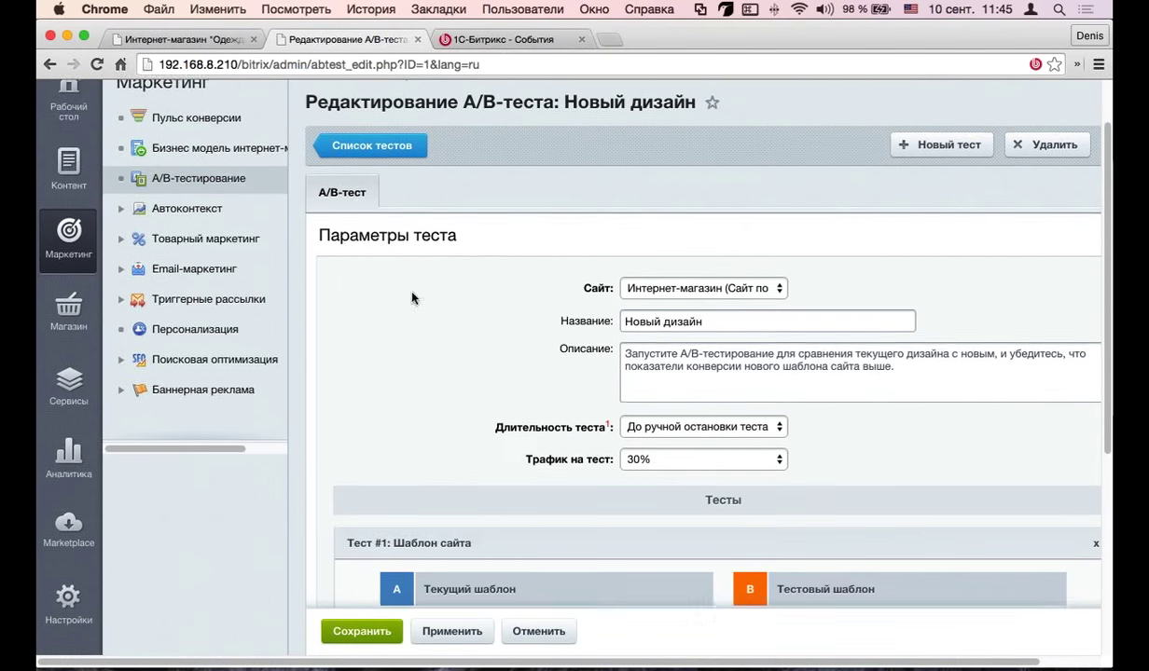
scroll(413, 298, "down", 3)
left_click(579, 457)
left_click(783, 474)
left_click(777, 461)
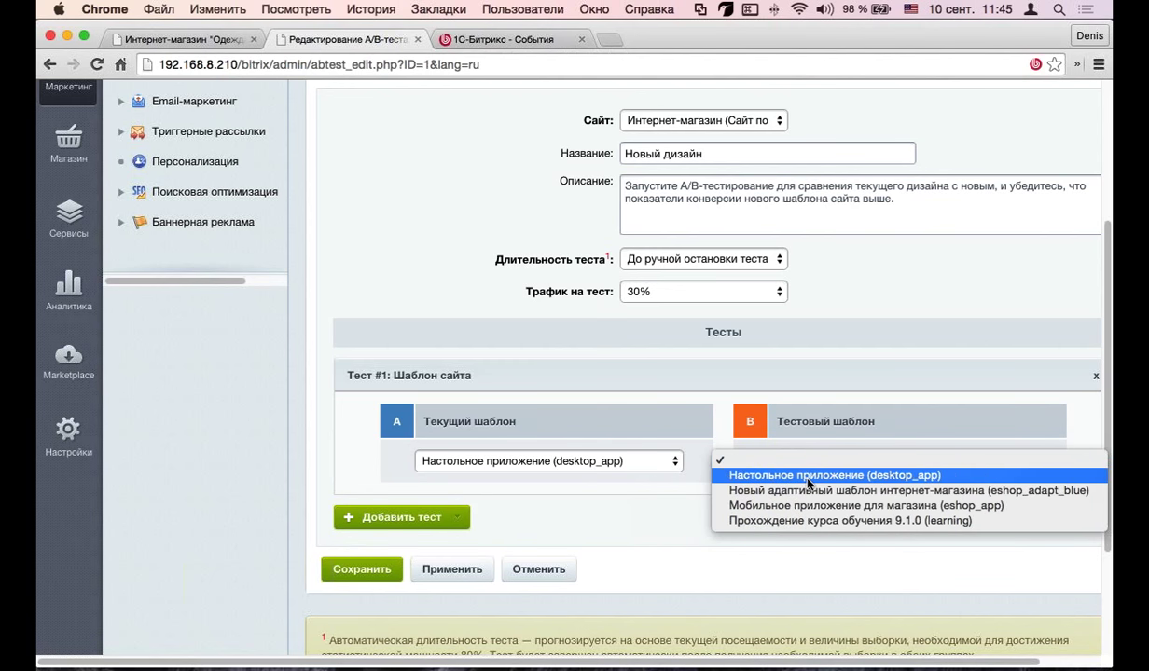
left_click(806, 491)
Step: Set template A to «Новый адаптивный шаблон интернет-магазина (eshop_adapt_blue)», template B to «Прохождение курса обучения 9.1.0 (learning)», and save the test
left_click(564, 459)
left_click(569, 475)
left_click(837, 465)
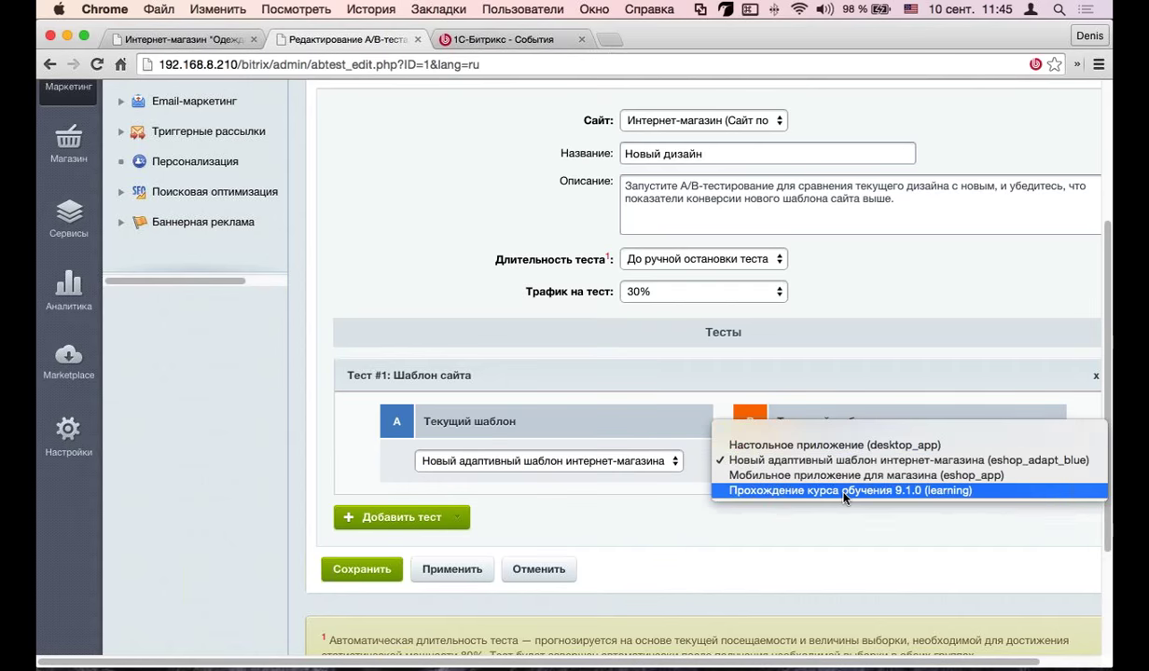
left_click(839, 489)
left_click(362, 569)
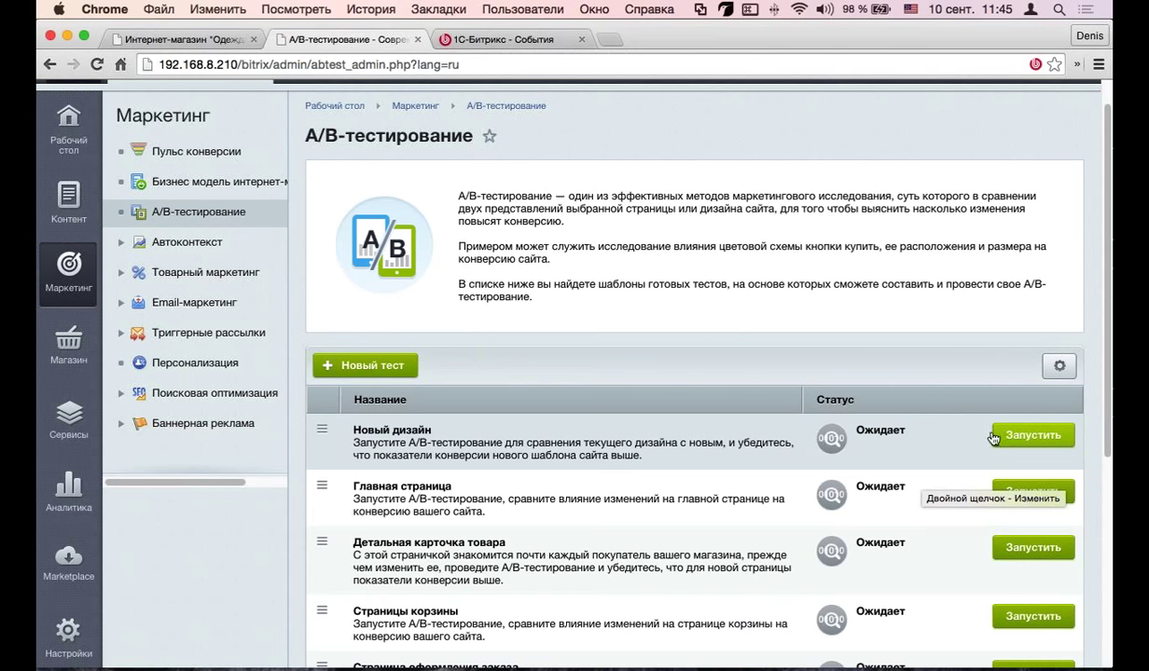
Step: Start the «Новый дизайн» A/B test, confirming the launch, and open its report
left_click(1030, 434)
left_click(770, 250)
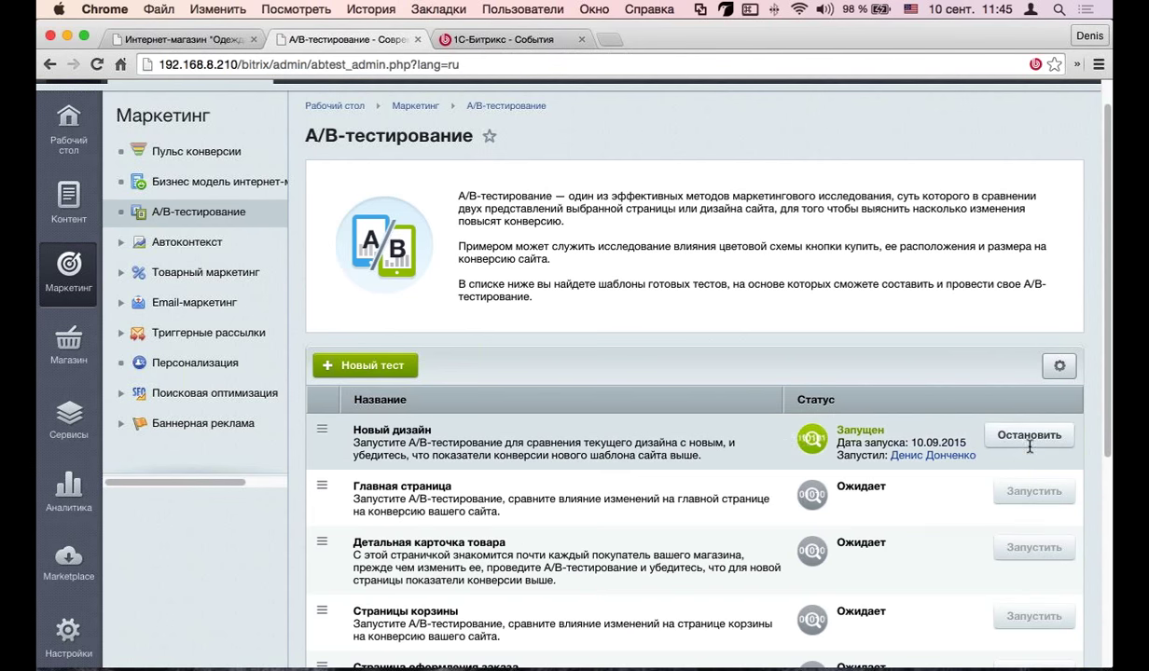
left_click(333, 432)
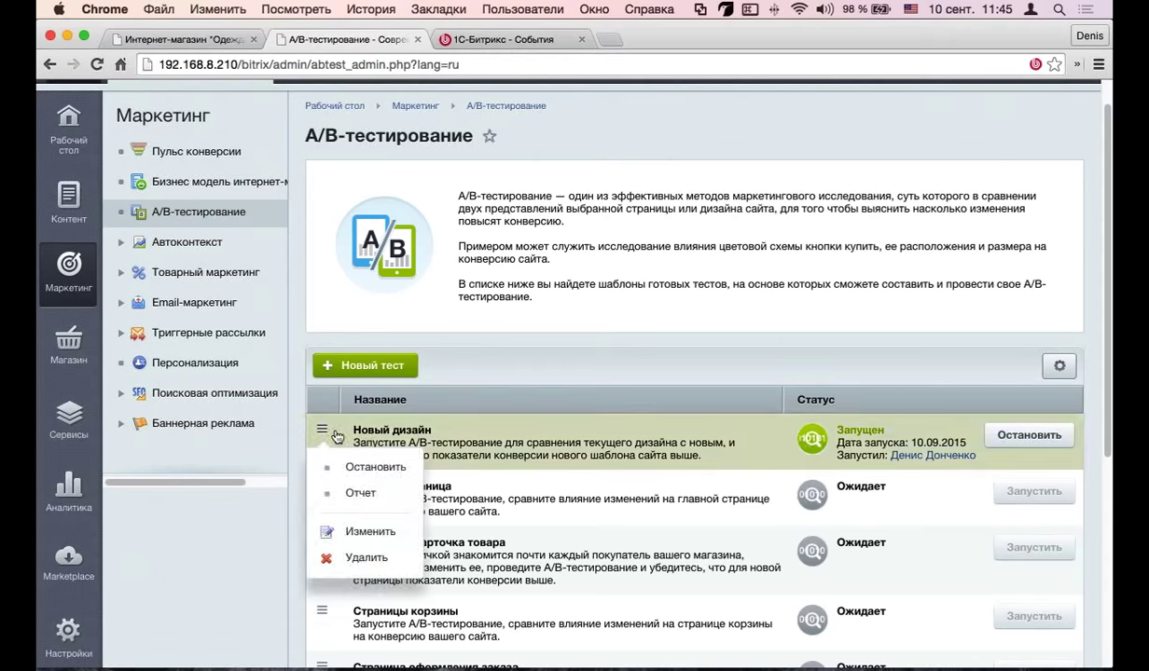
left_click(360, 494)
Step: Examine the report's statistical status, the conversion of groups A and B, and the main and full sets of conversion indicators
scroll(438, 501, "down", 1)
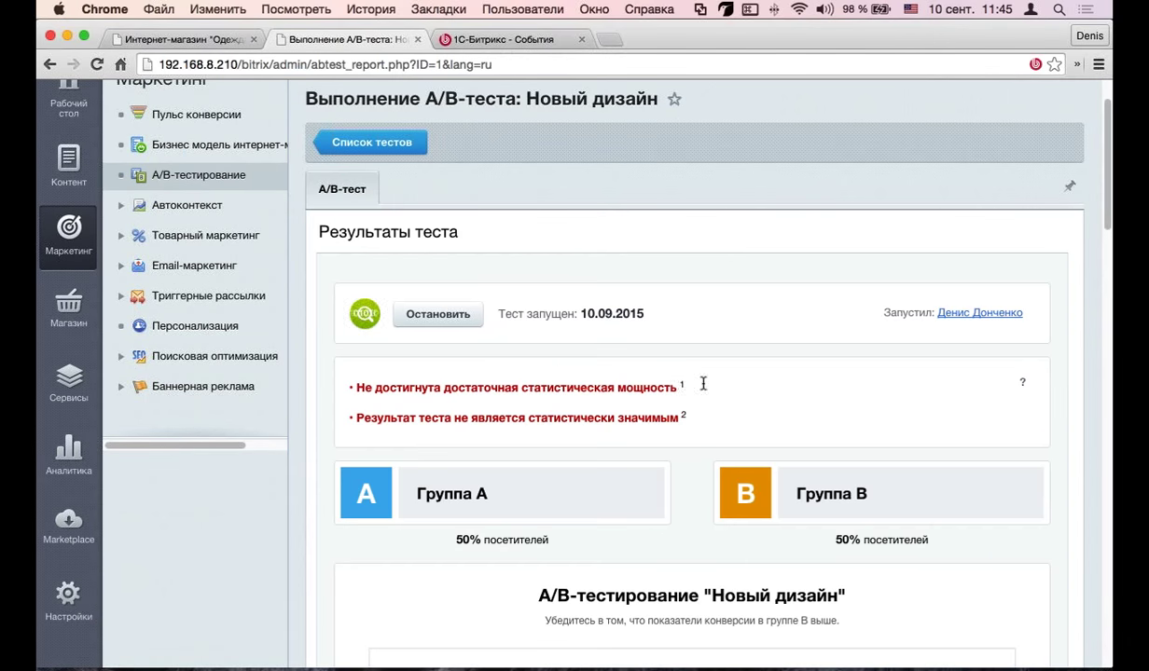
left_click_drag(679, 384, 377, 375)
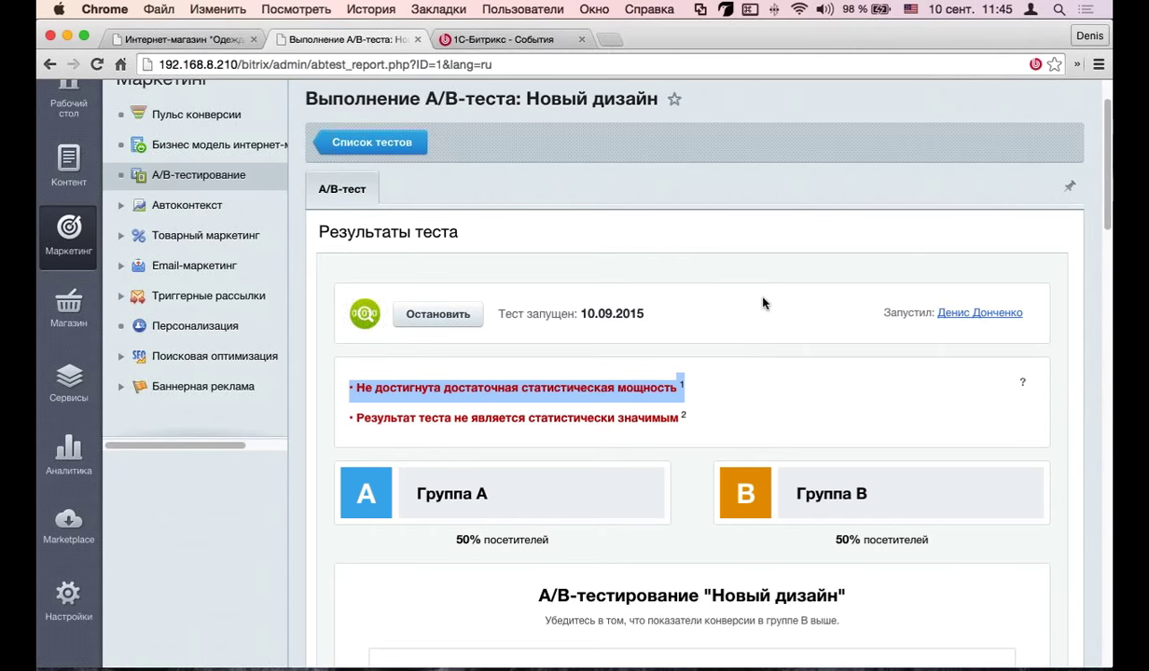
scroll(752, 302, "down", 3)
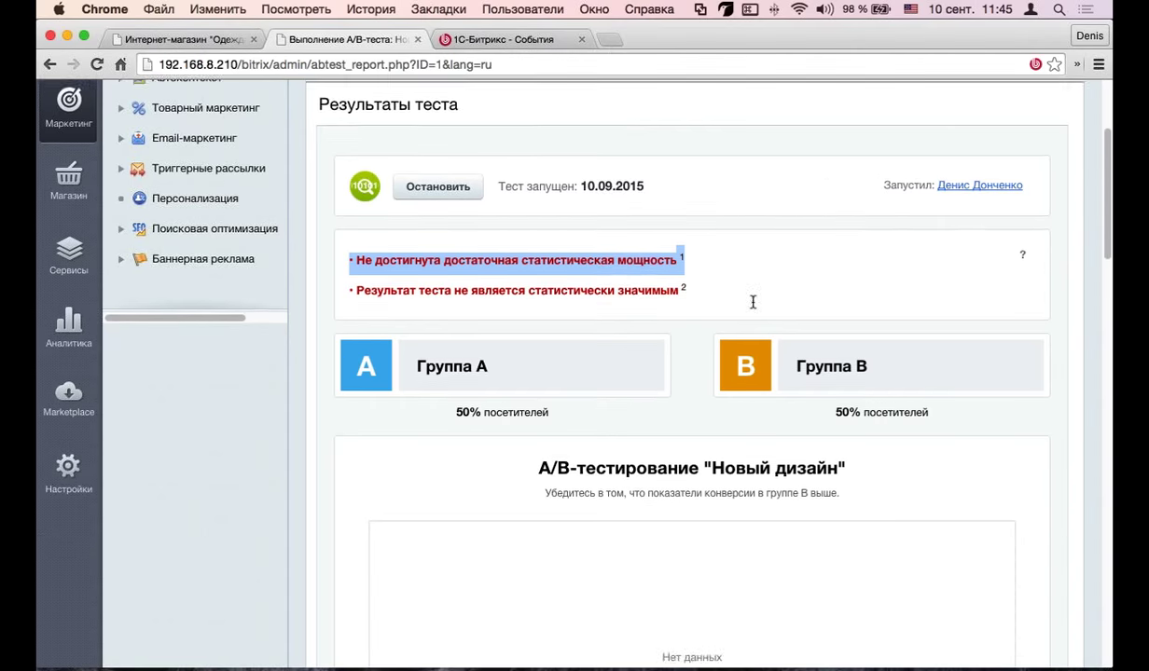
scroll(753, 302, "down", 13)
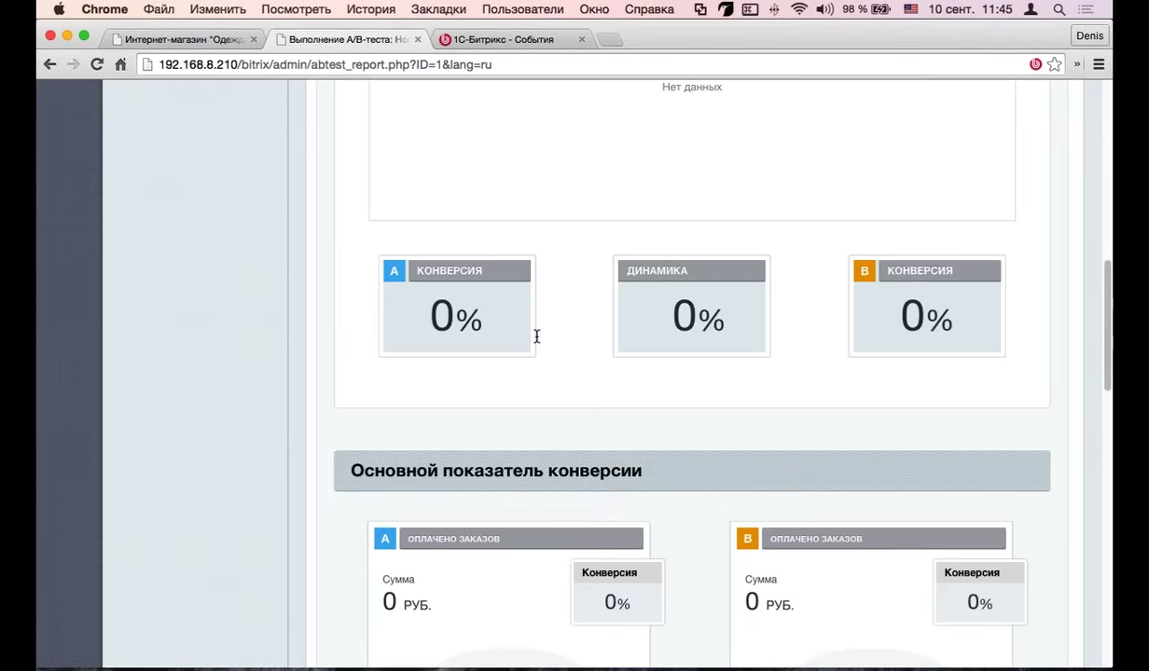
scroll(577, 417, "down", 7)
scroll(602, 421, "down", 20)
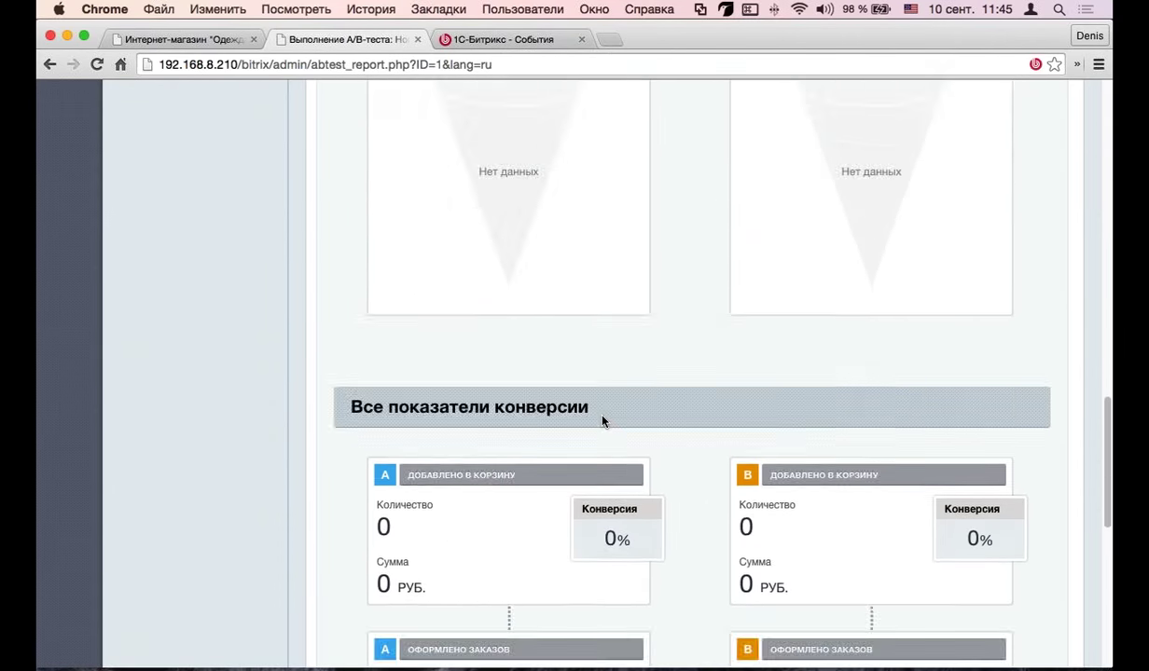
scroll(603, 421, "up", 3)
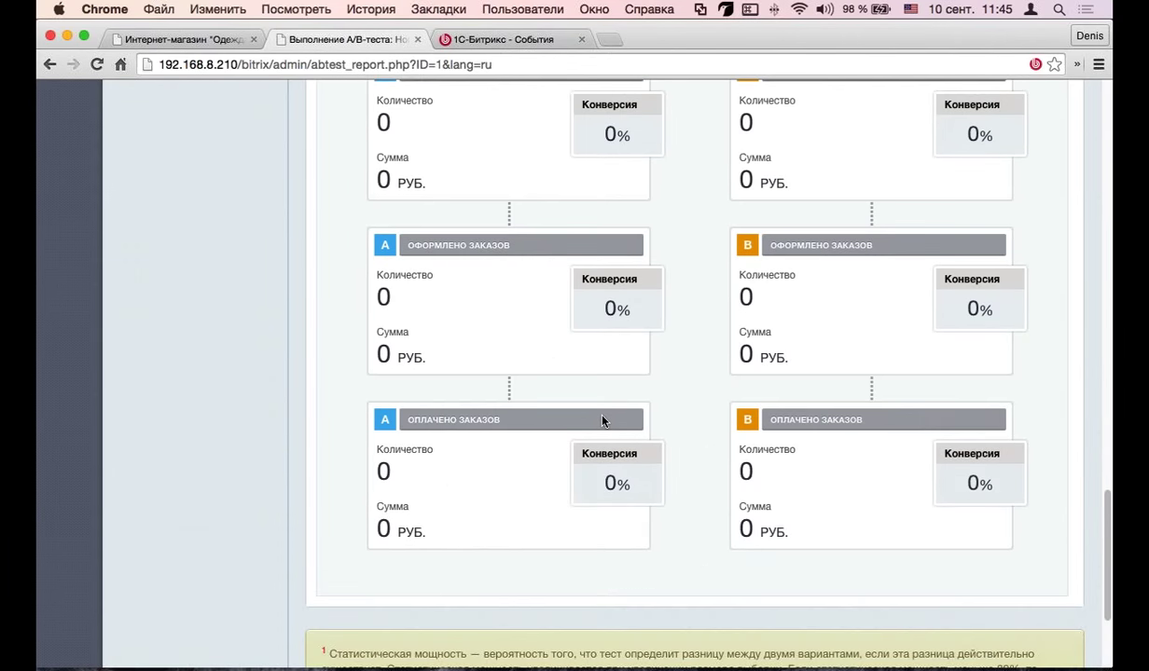
scroll(603, 422, "up", 14)
scroll(603, 421, "up", 10)
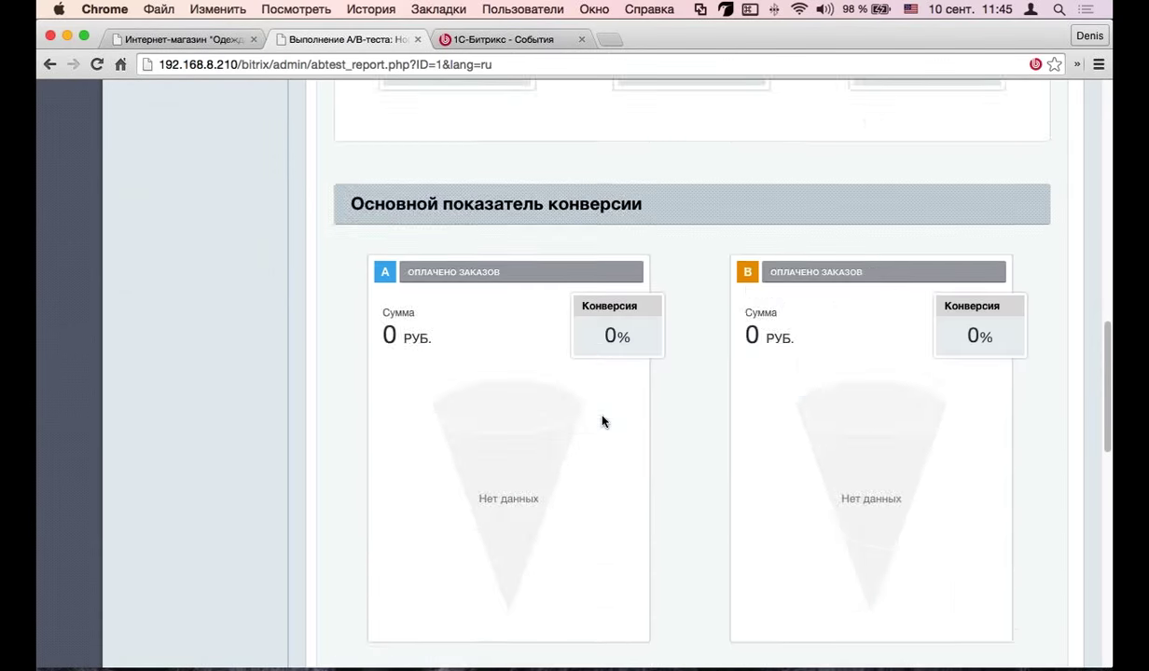
scroll(715, 421, "up", 8)
scroll(715, 426, "up", 8)
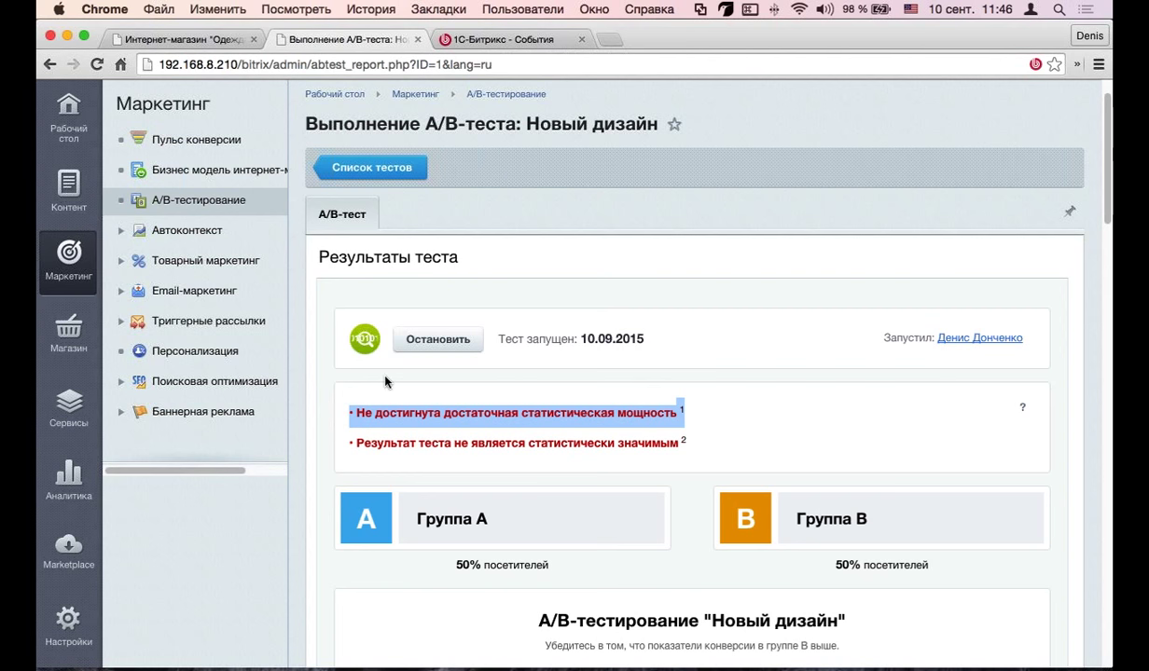
Step: Go through the report again down to the notes explaining statistical power and significance, and return to its beginning
scroll(130, 470, "down", 10)
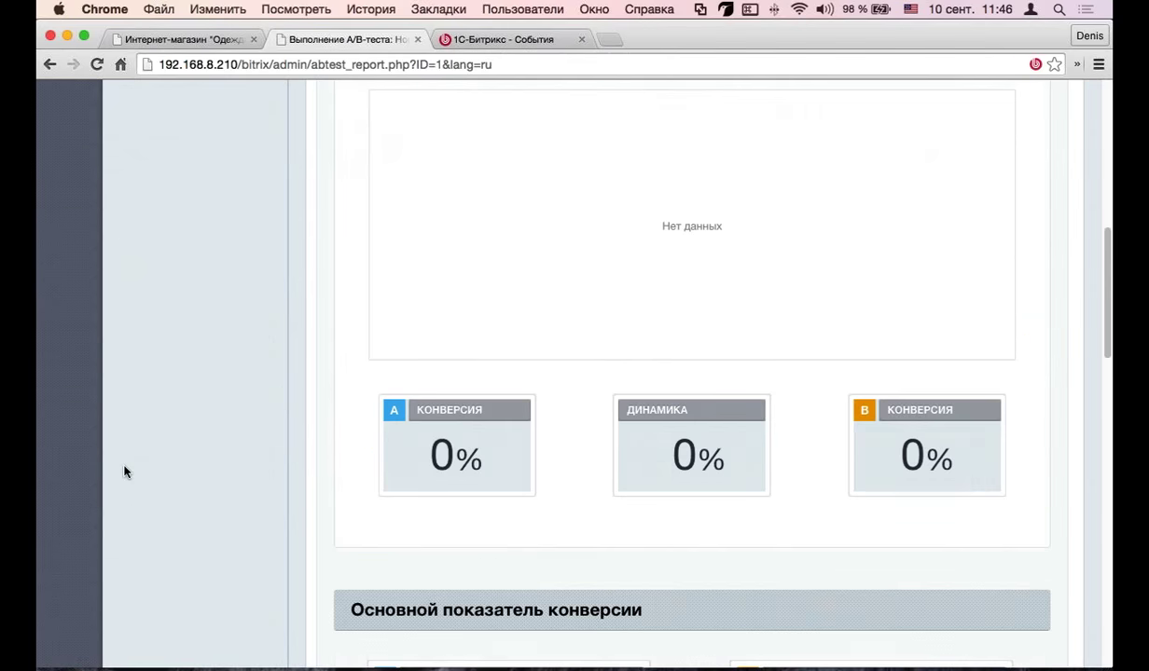
scroll(126, 471, "down", 15)
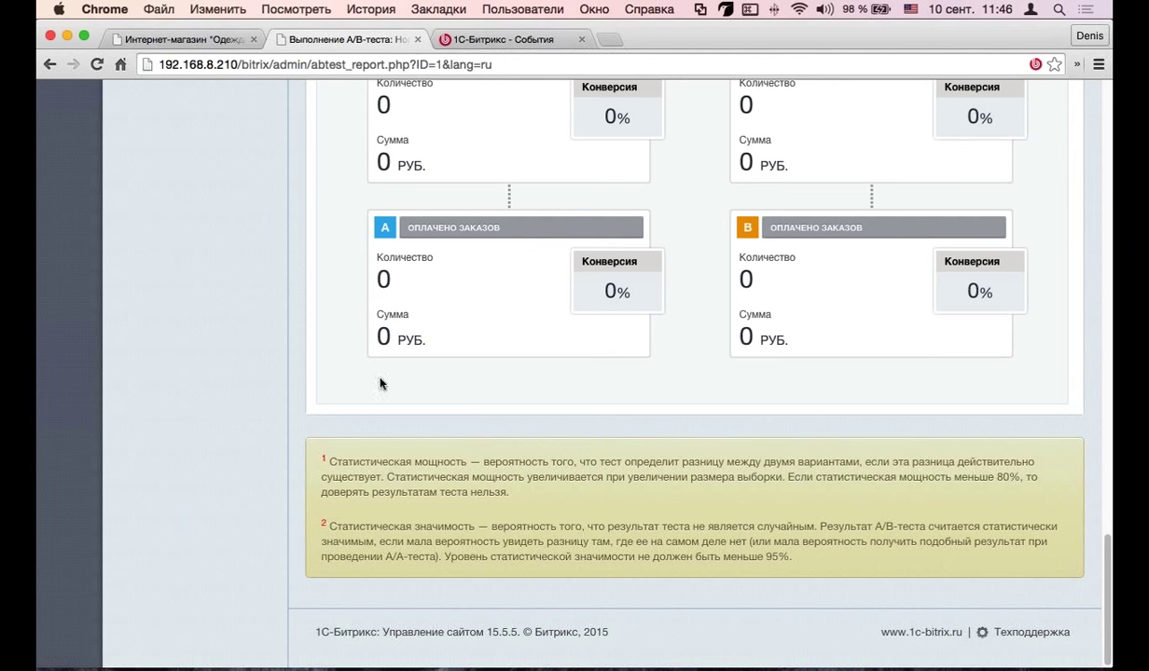
scroll(307, 297, "up", 10)
scroll(116, 250, "up", 15)
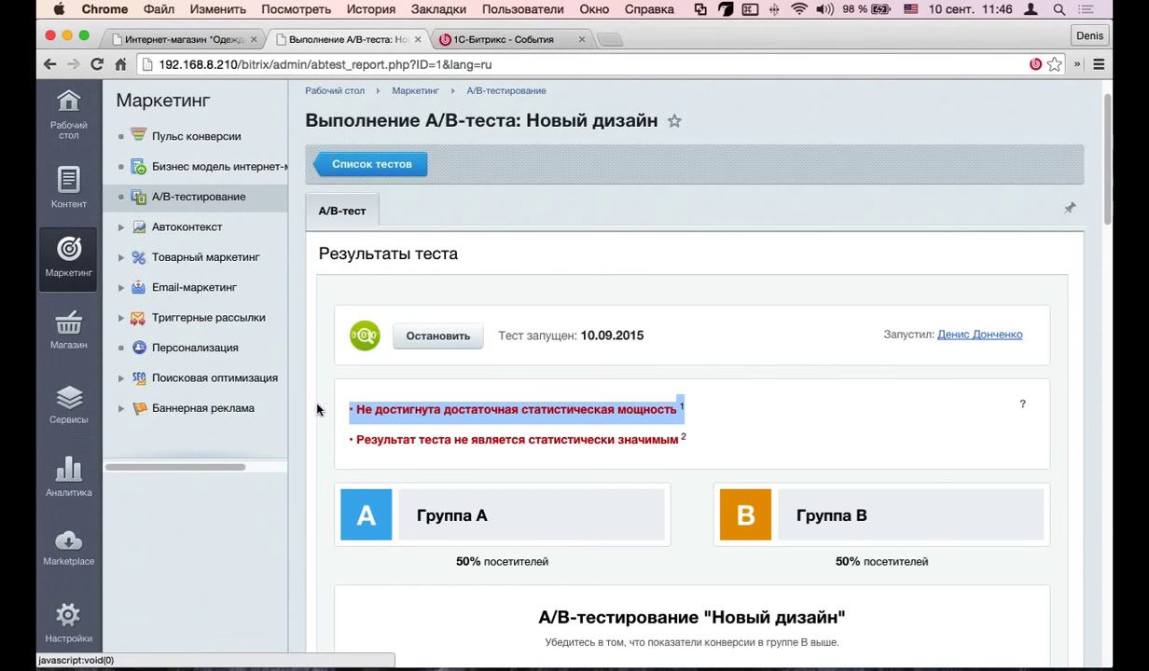
left_click(70, 622)
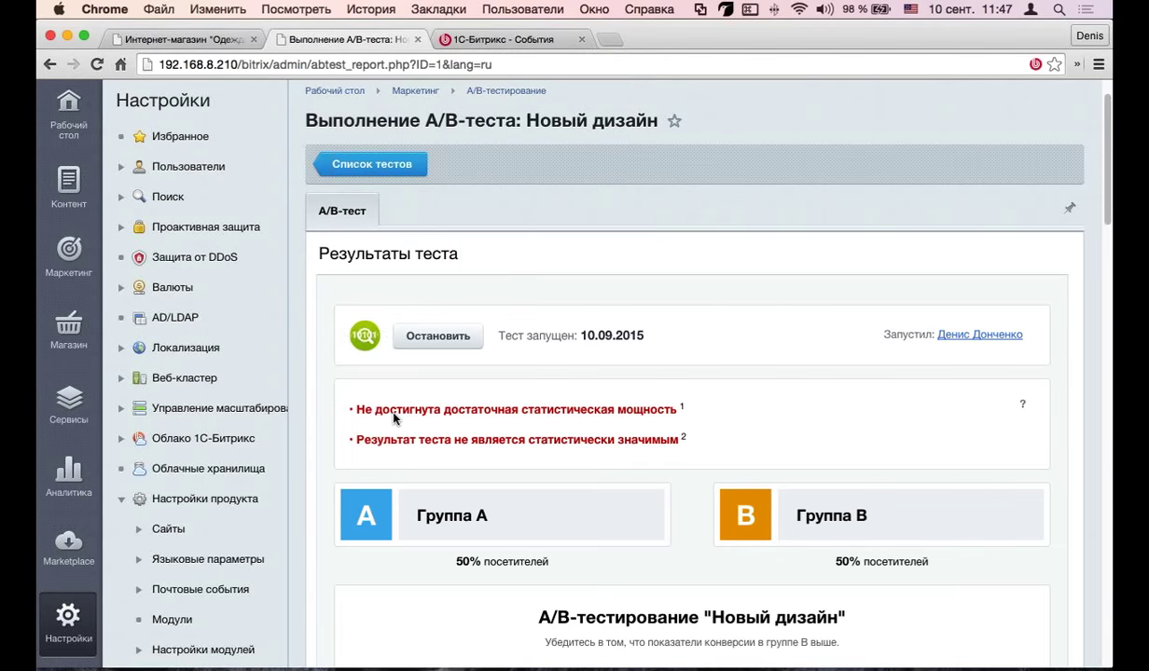
left_click(205, 39)
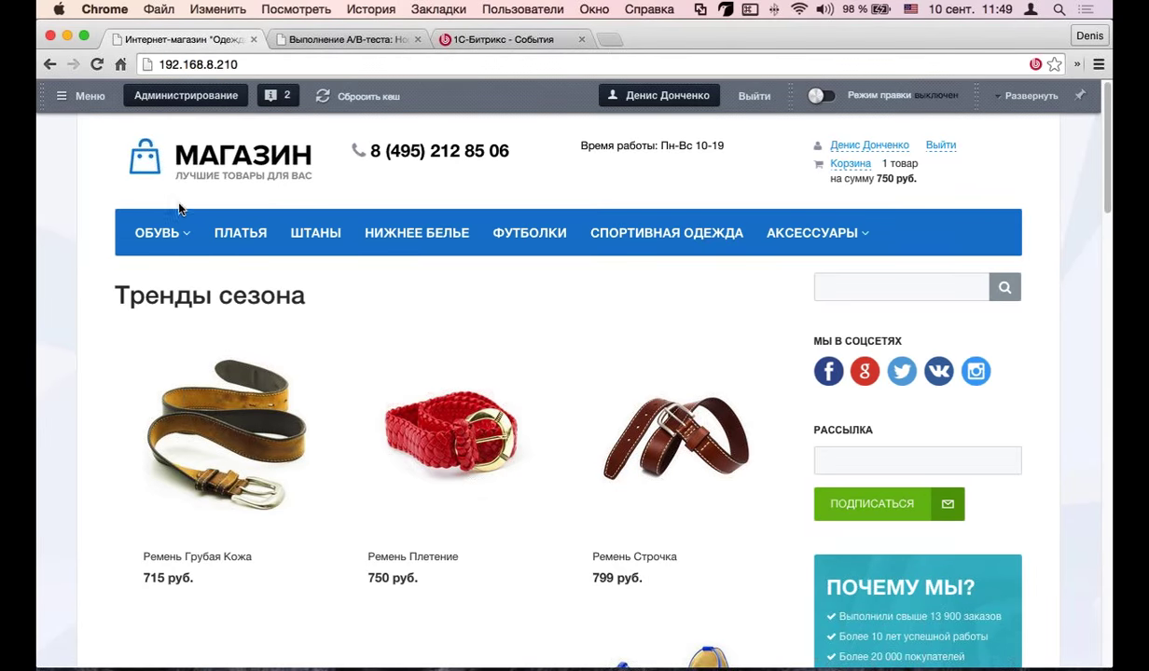
left_click(341, 38)
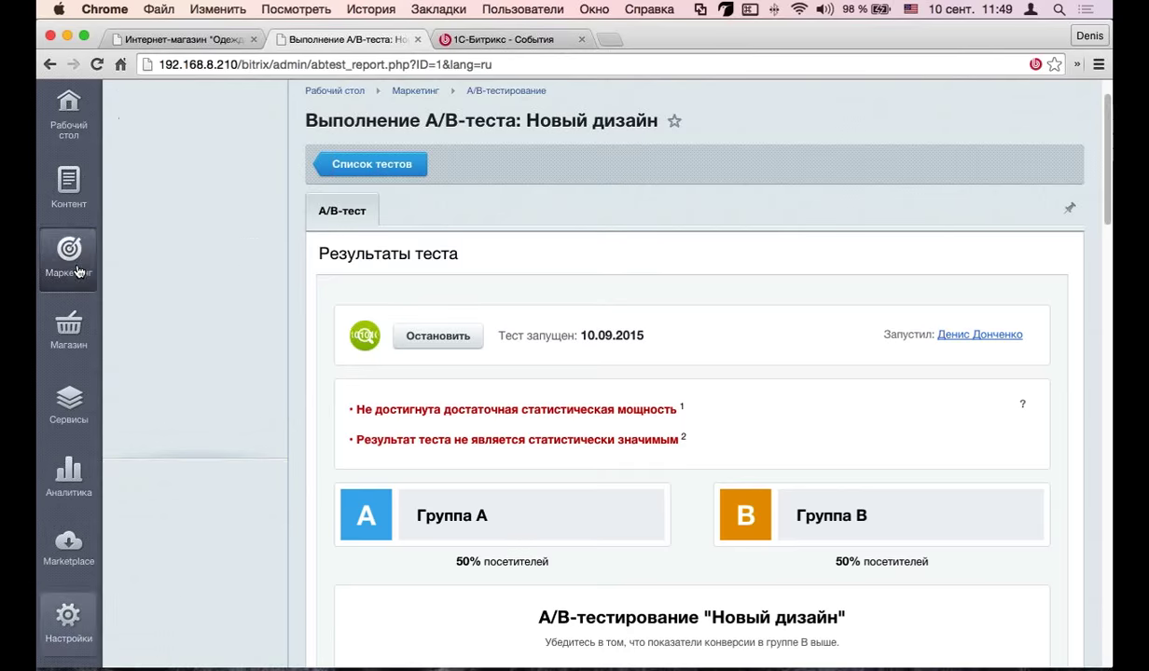
left_click(69, 252)
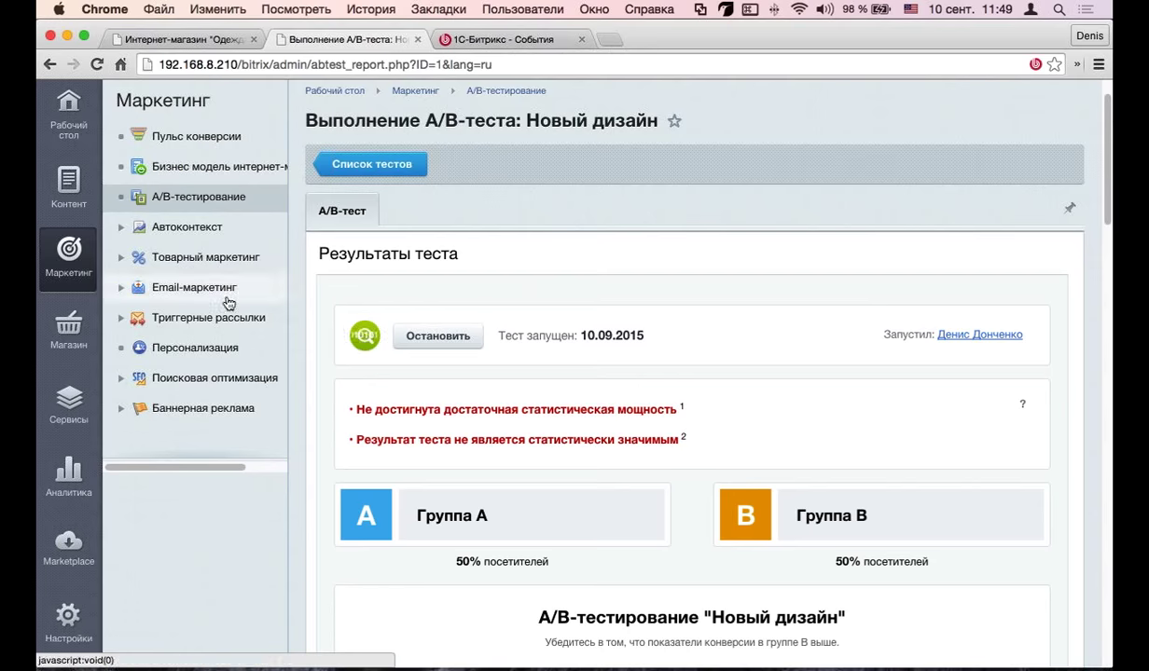
scroll(226, 302, "up", 2)
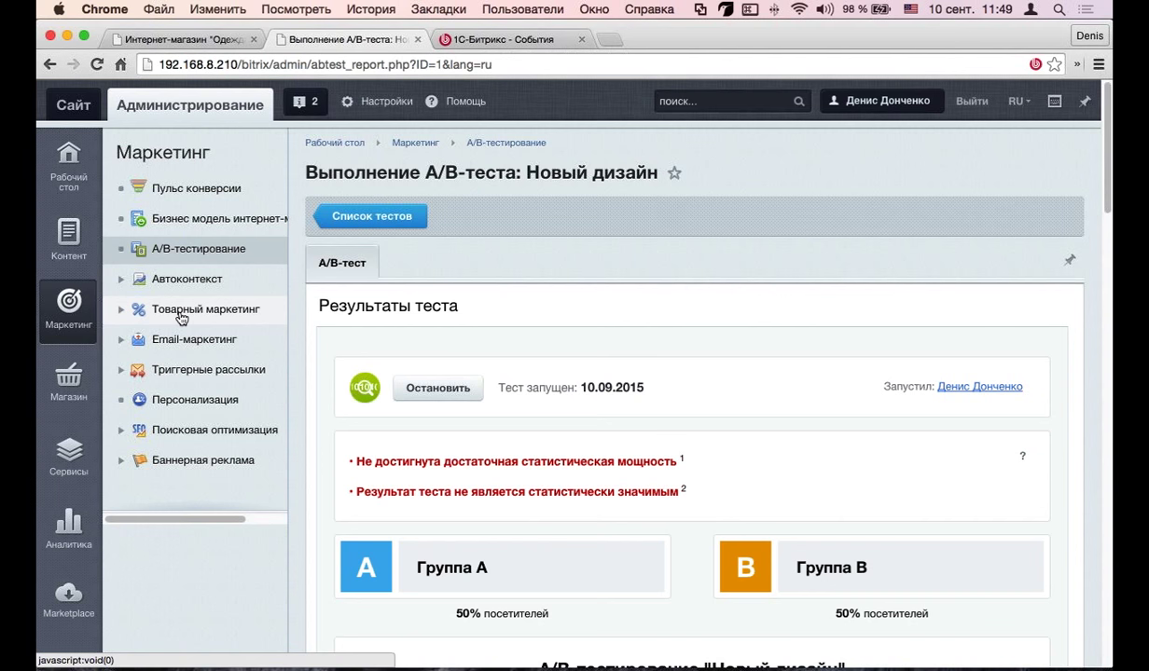
Step: Look over the «Товарный маркетинг» sections, and open the «Яндекс.Директ» campaign management page under «Автоконтекст»
left_click(120, 309)
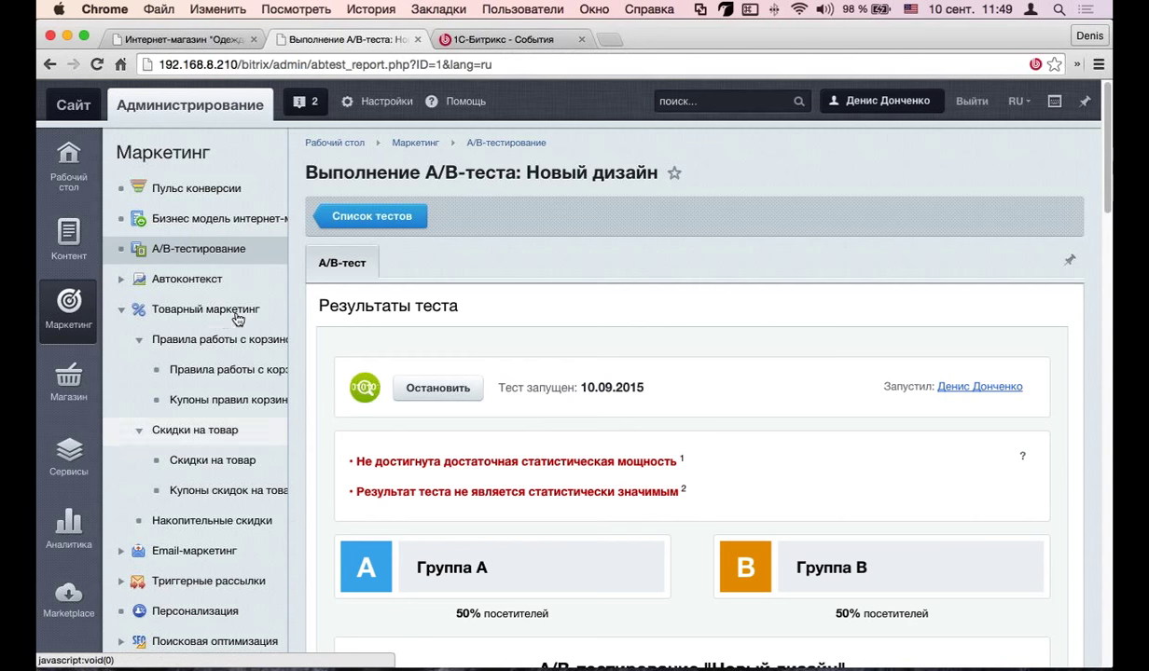
left_click(120, 316)
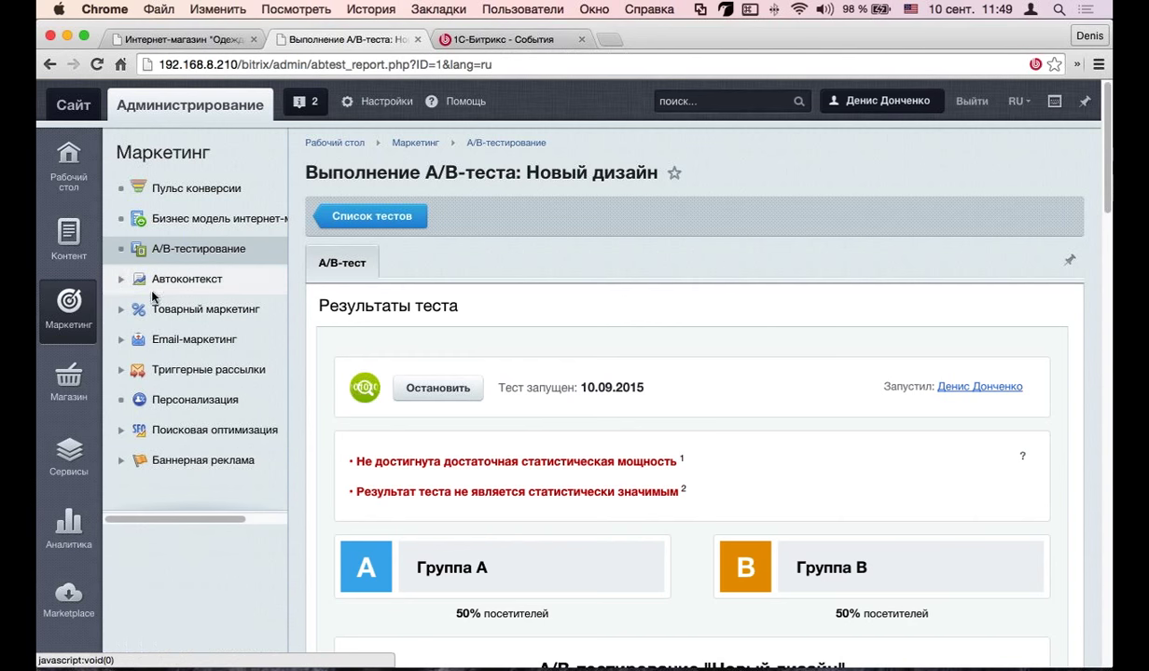
left_click(119, 281)
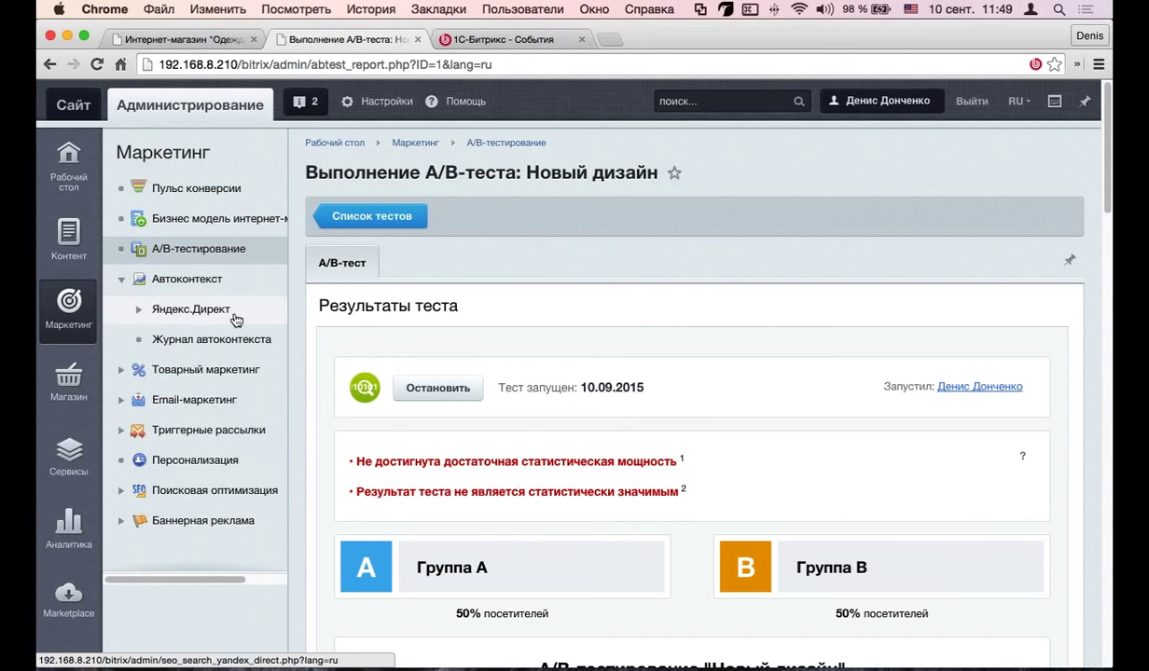
left_click(138, 309)
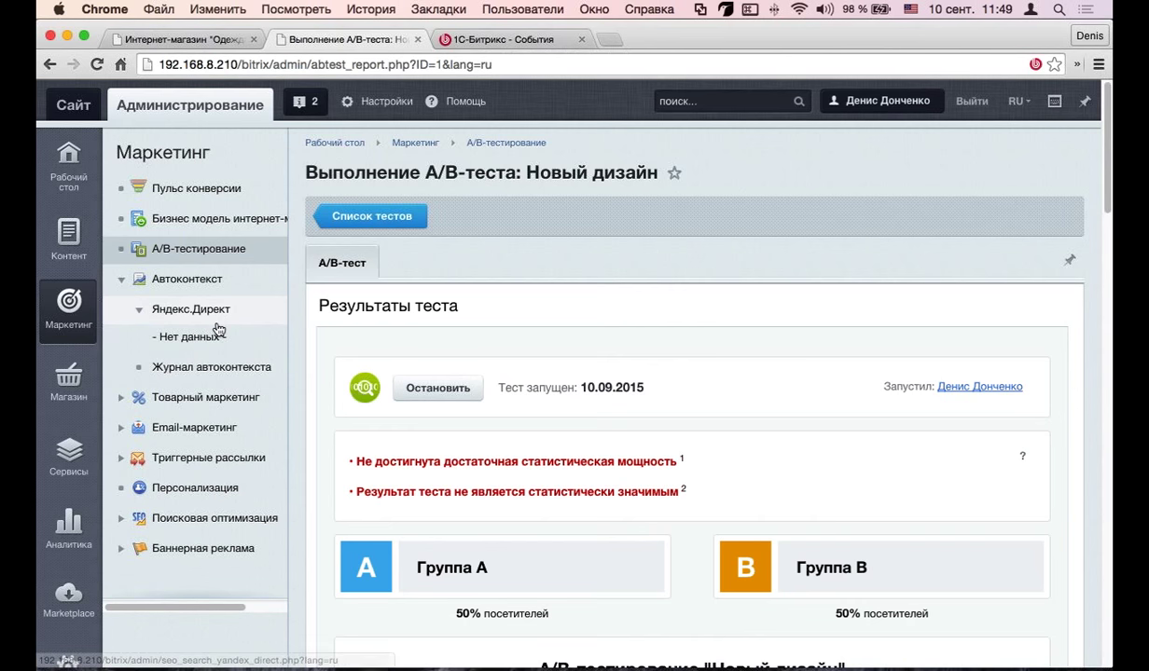
left_click(217, 322)
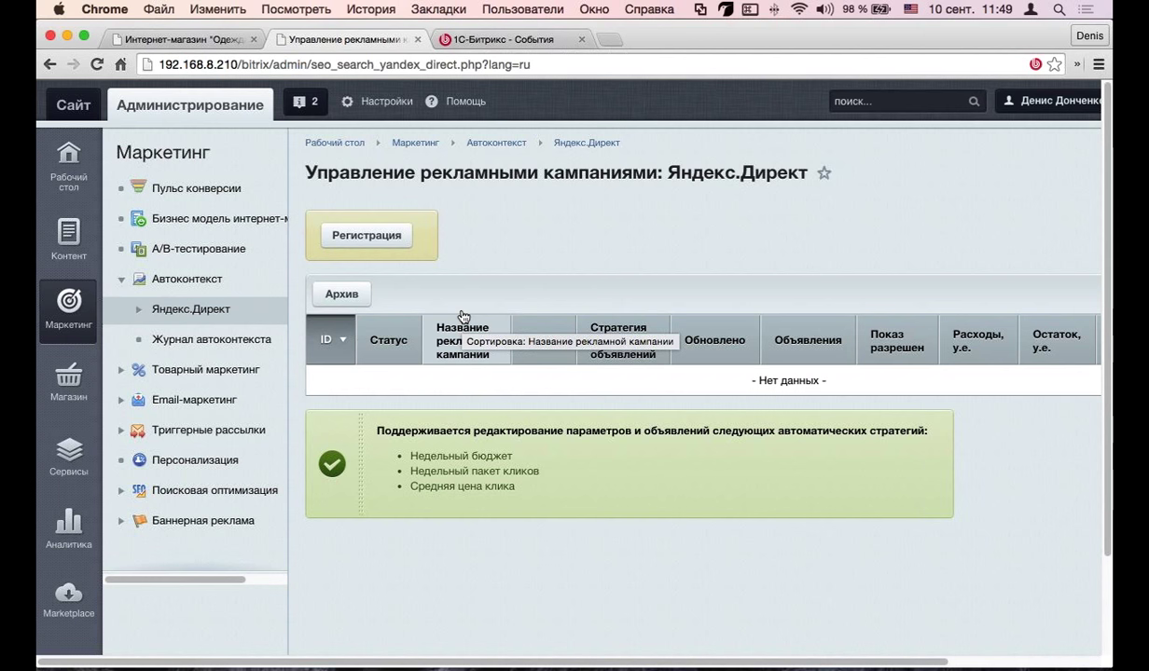
Step: Register the site for Яндекс.Директ, authorise in Яндекс, and review the campaign management page
left_click(397, 254)
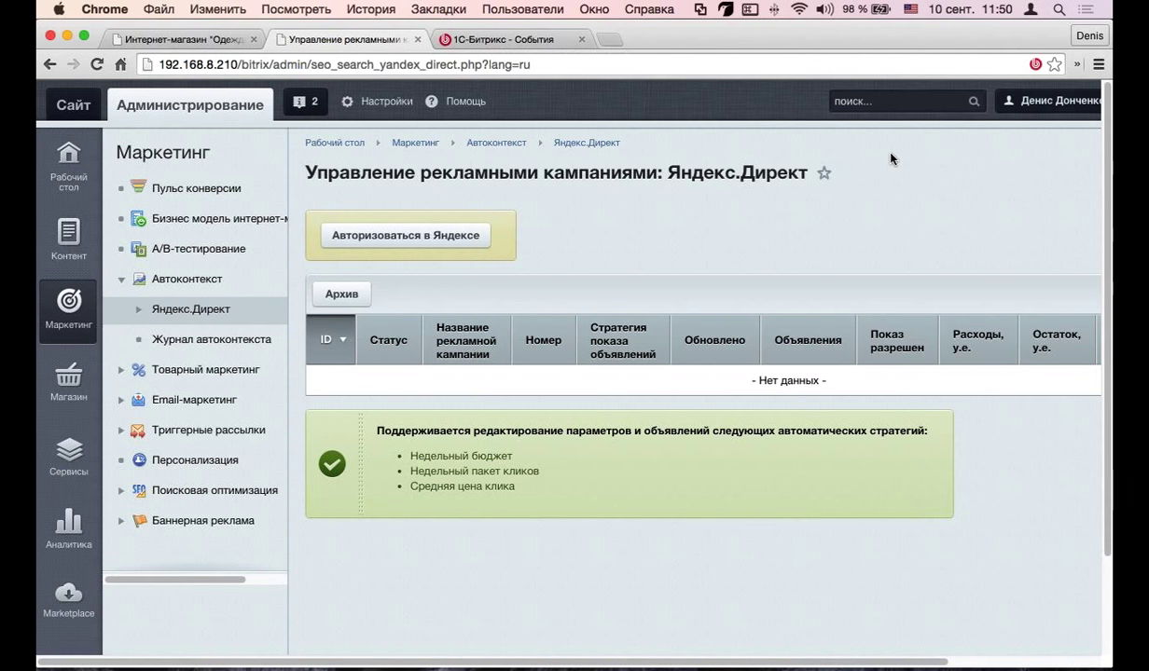
scroll(754, 215, "down", 3)
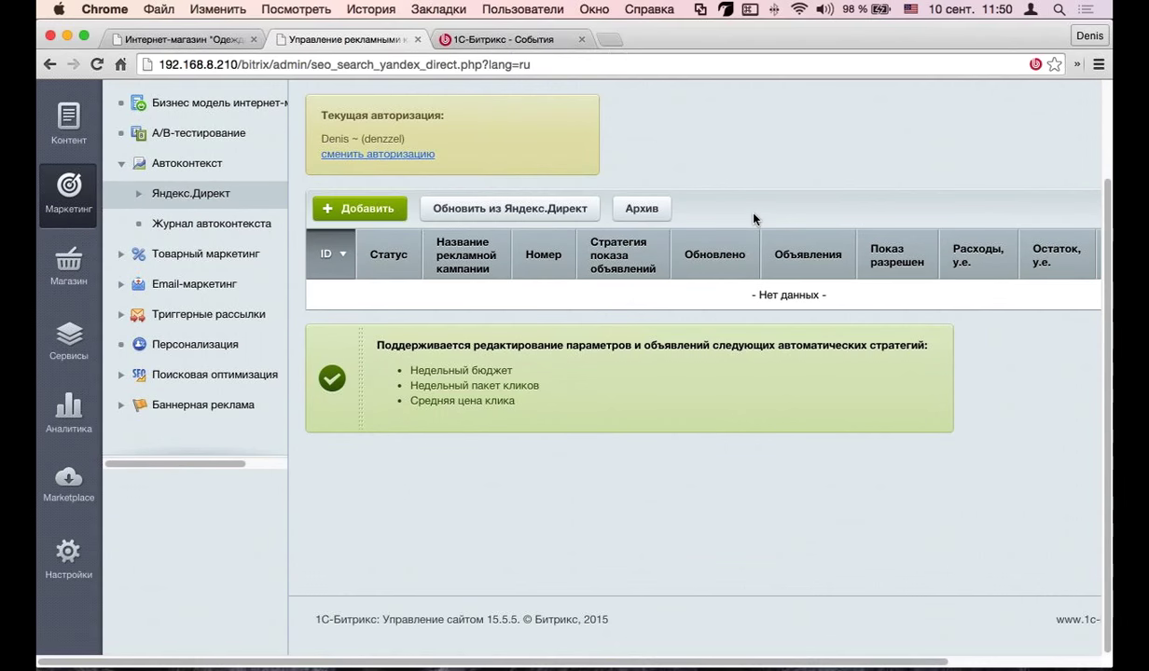
scroll(755, 219, "up", 3)
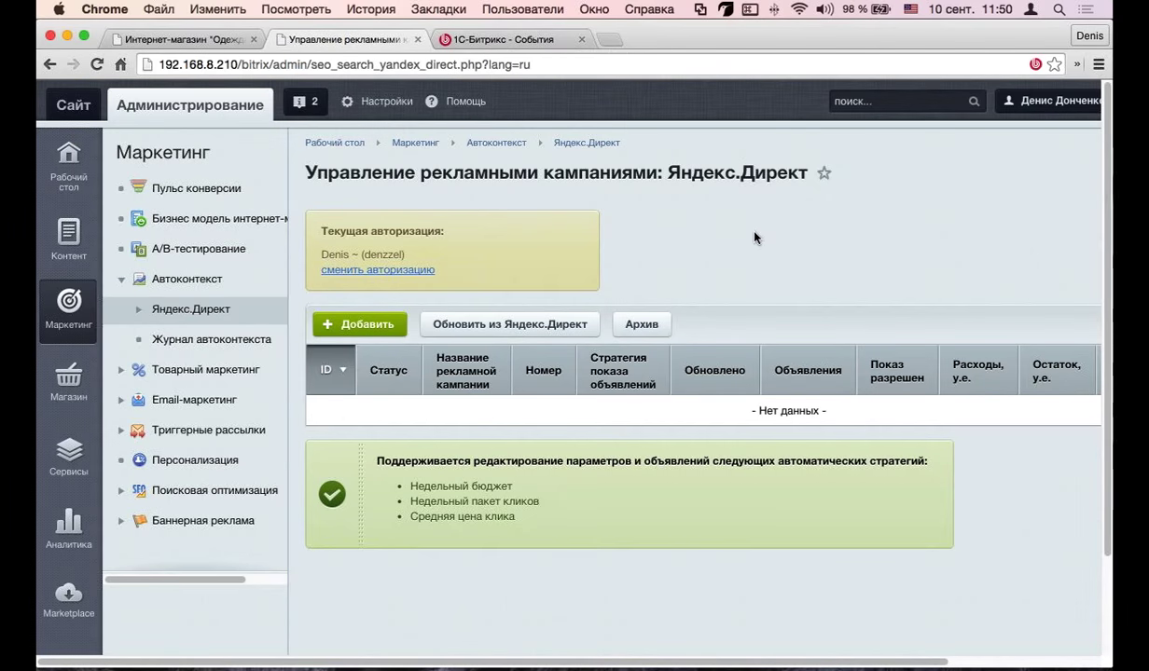
Step: View the «Ремень Плетение» product page in the storefront, and return to the Яндекс.Директ campaign page
left_click(191, 39)
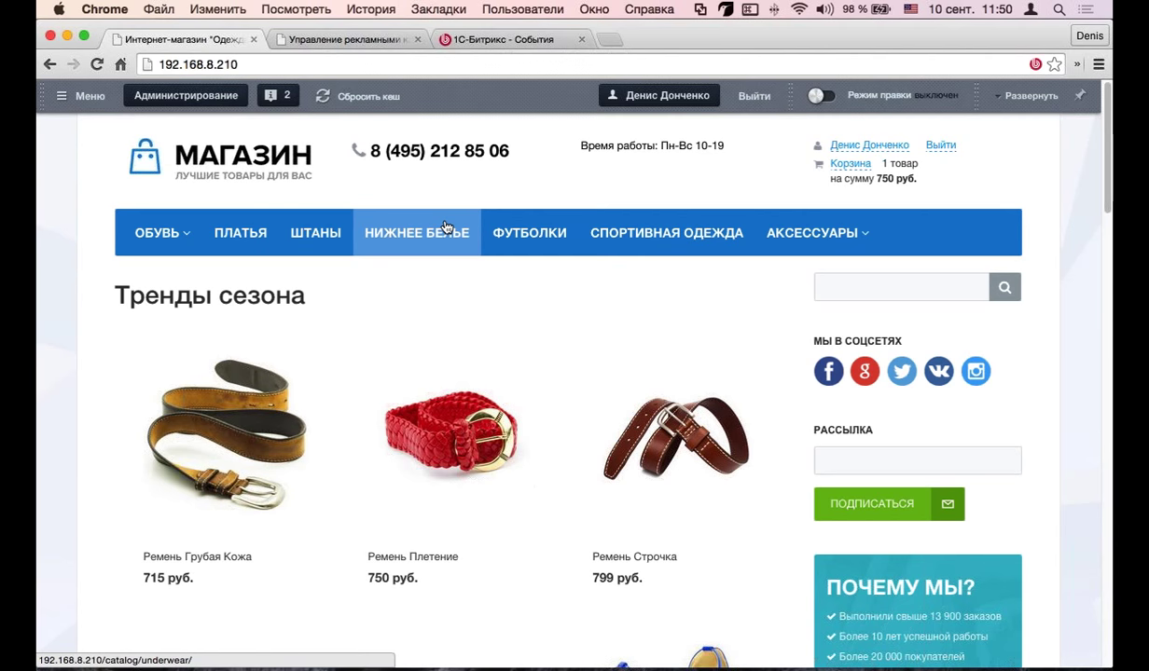
left_click(460, 435)
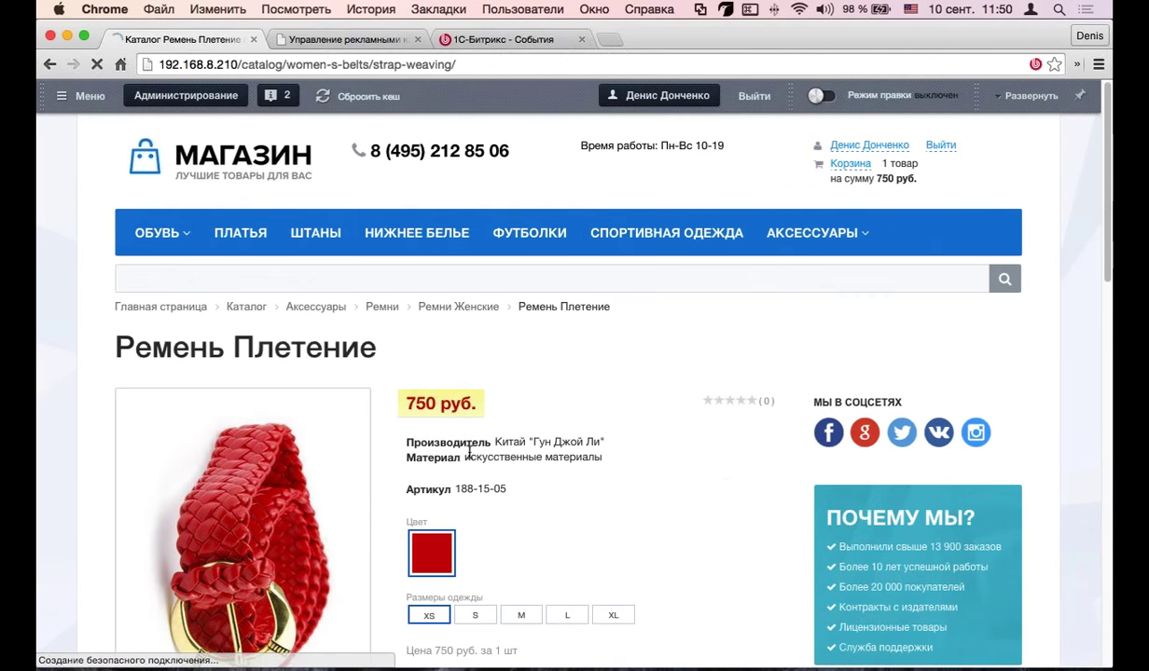
scroll(398, 410, "down", 1)
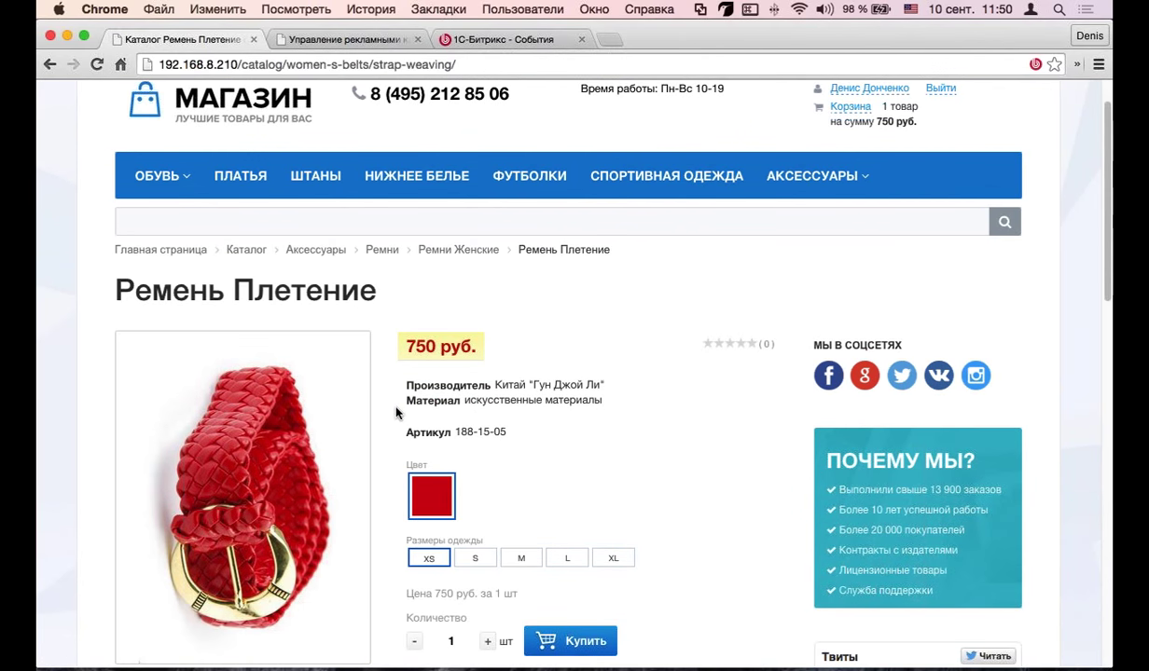
scroll(659, 258, "up", 1)
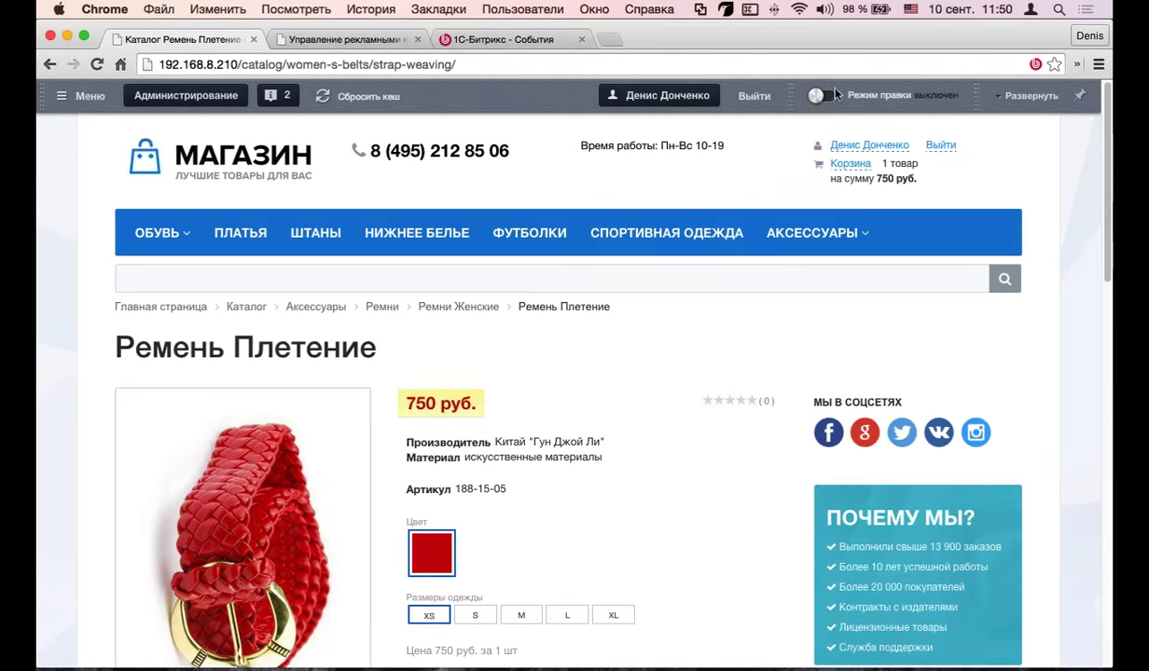
left_click(379, 41)
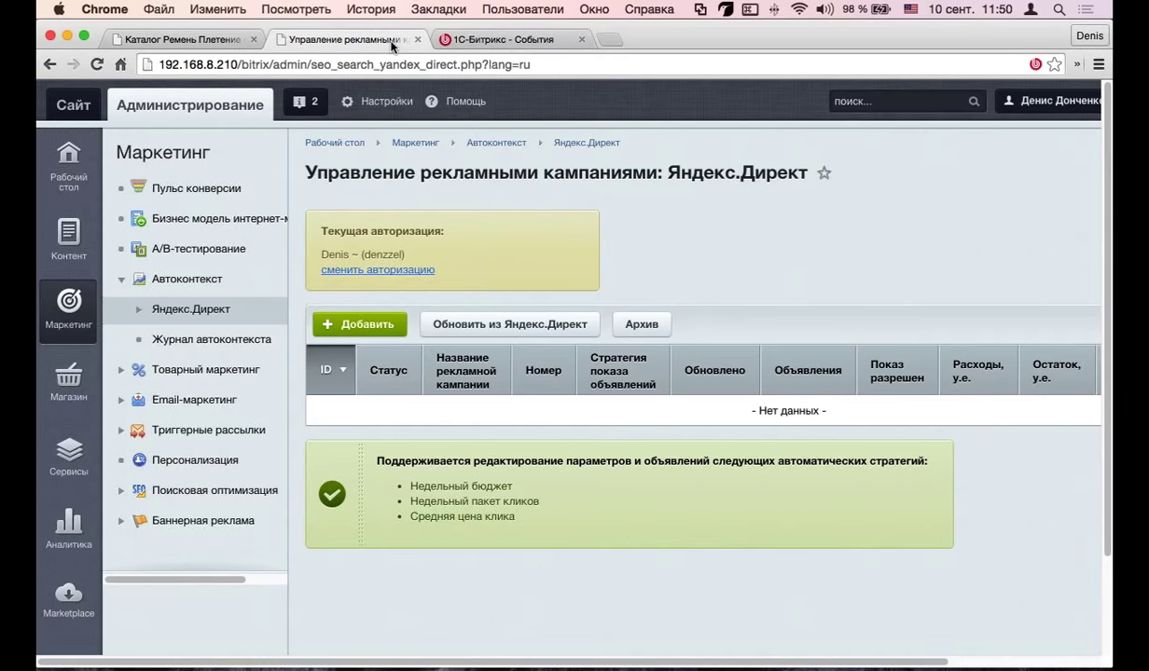
Step: View the form for creating a new campaign, return to the campaign list, and update the list from Яндекс.Директ
left_click(373, 324)
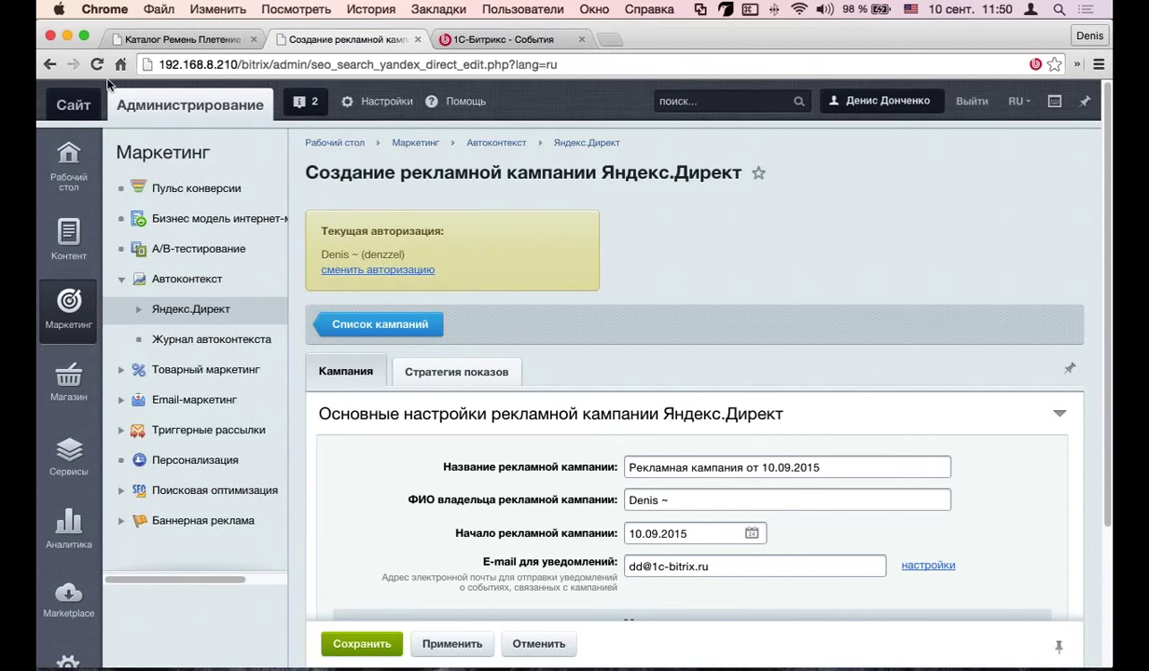
left_click(49, 65)
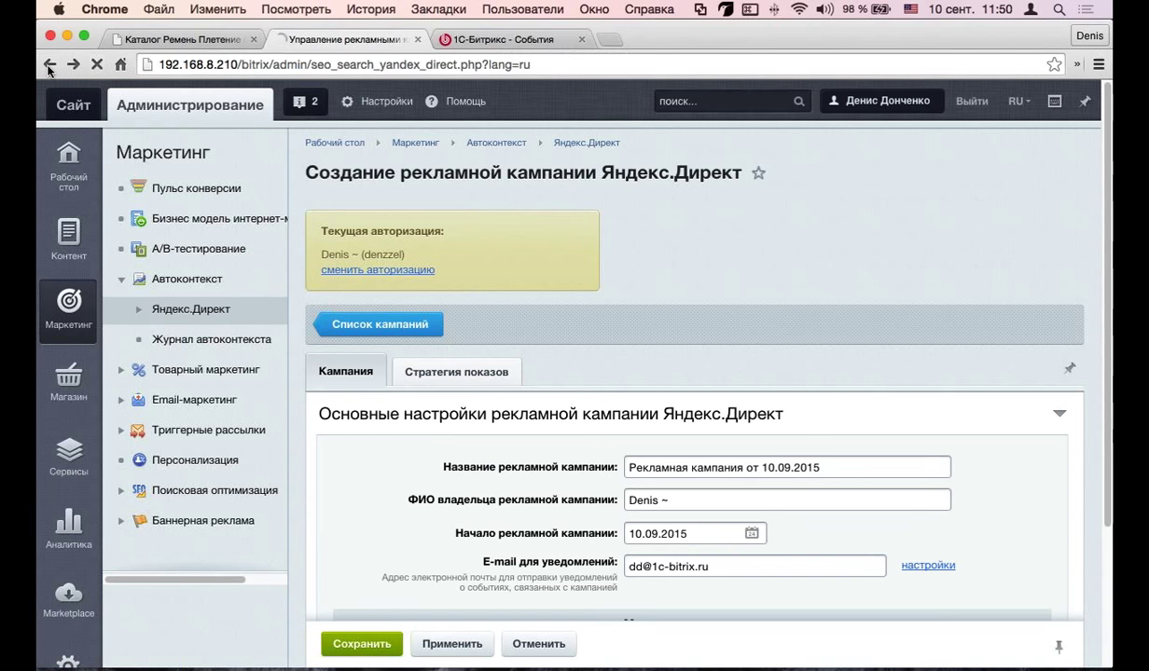
left_click(506, 326)
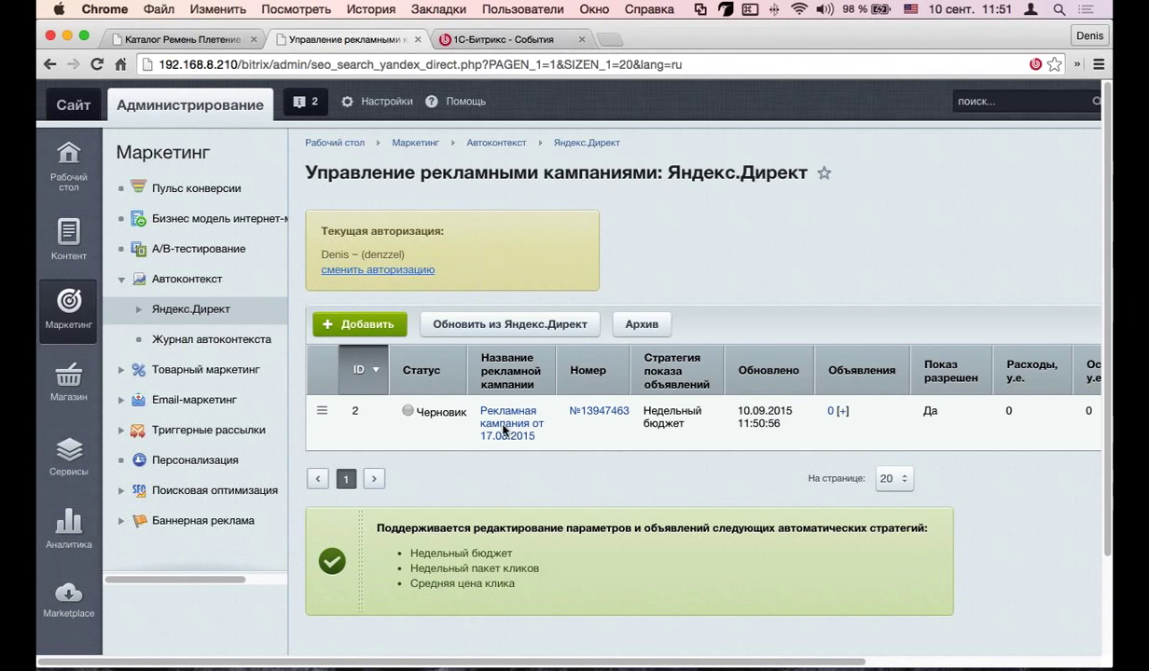
Step: Open «Рекламная кампания от 17.08.2015» for editing and look over its main settings down to the negative keywords
left_click(322, 411)
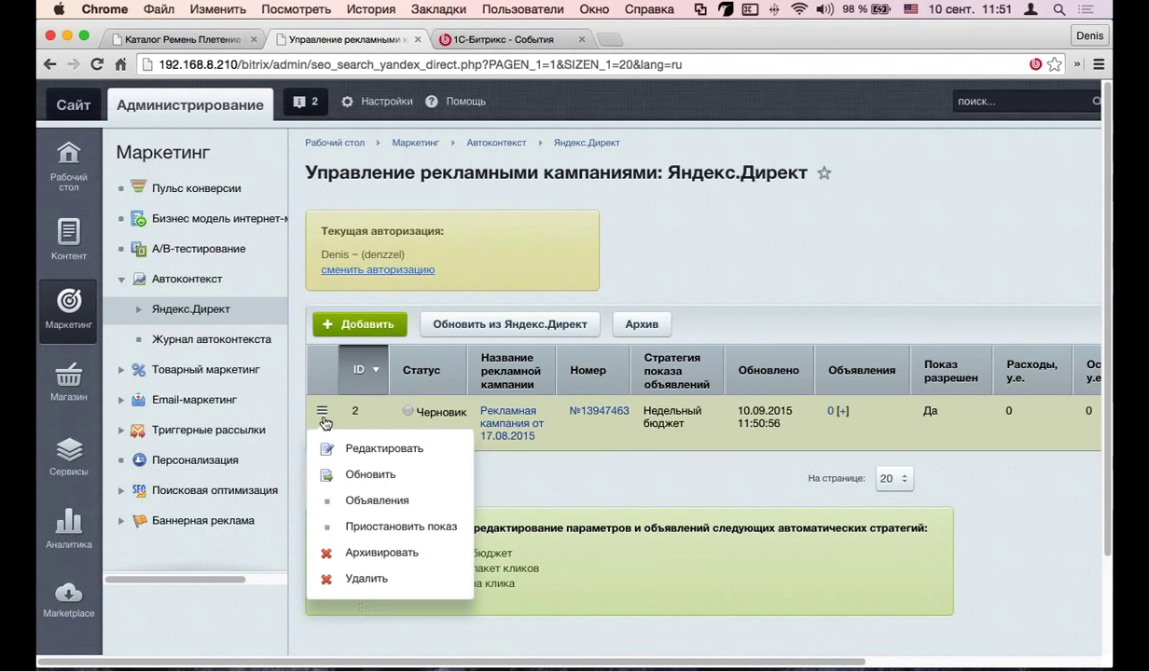
left_click(390, 451)
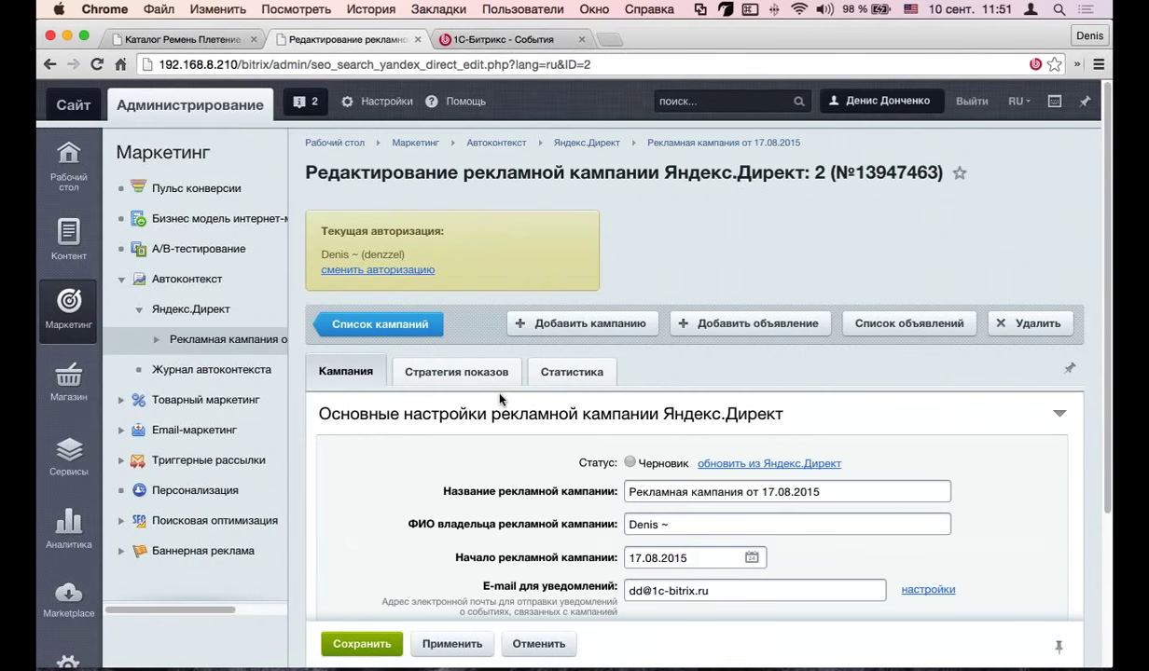
scroll(495, 387, "down", 1)
scroll(600, 431, "down", 3)
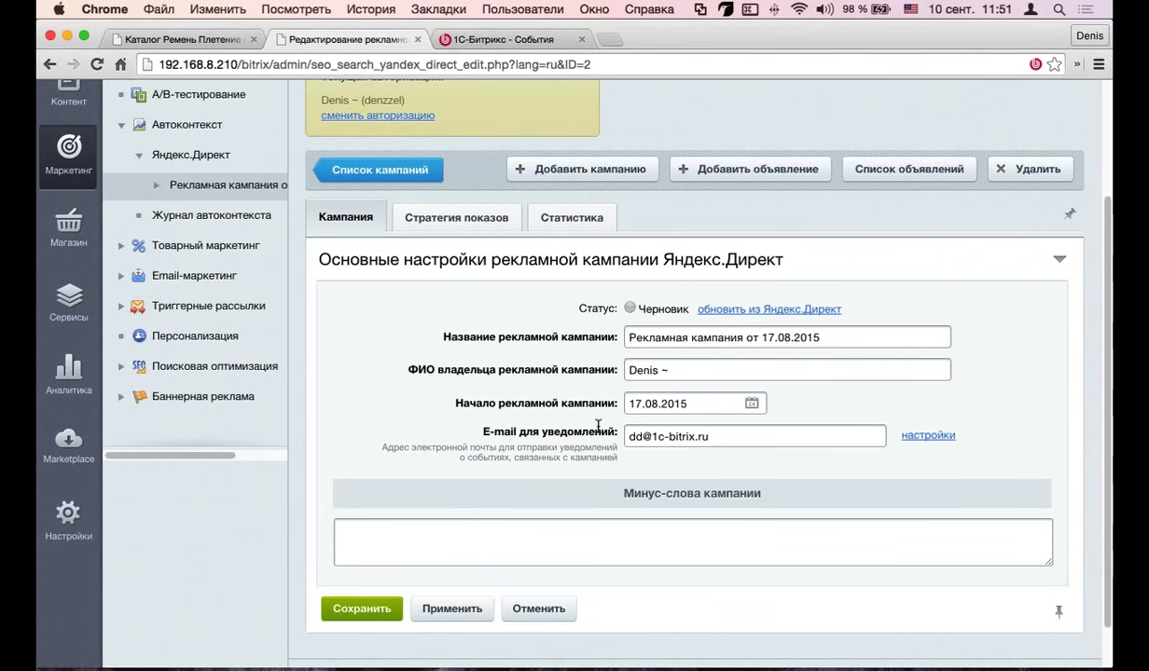
Step: Review the campaign's display strategy and statistics, and return to its main settings
left_click(467, 219)
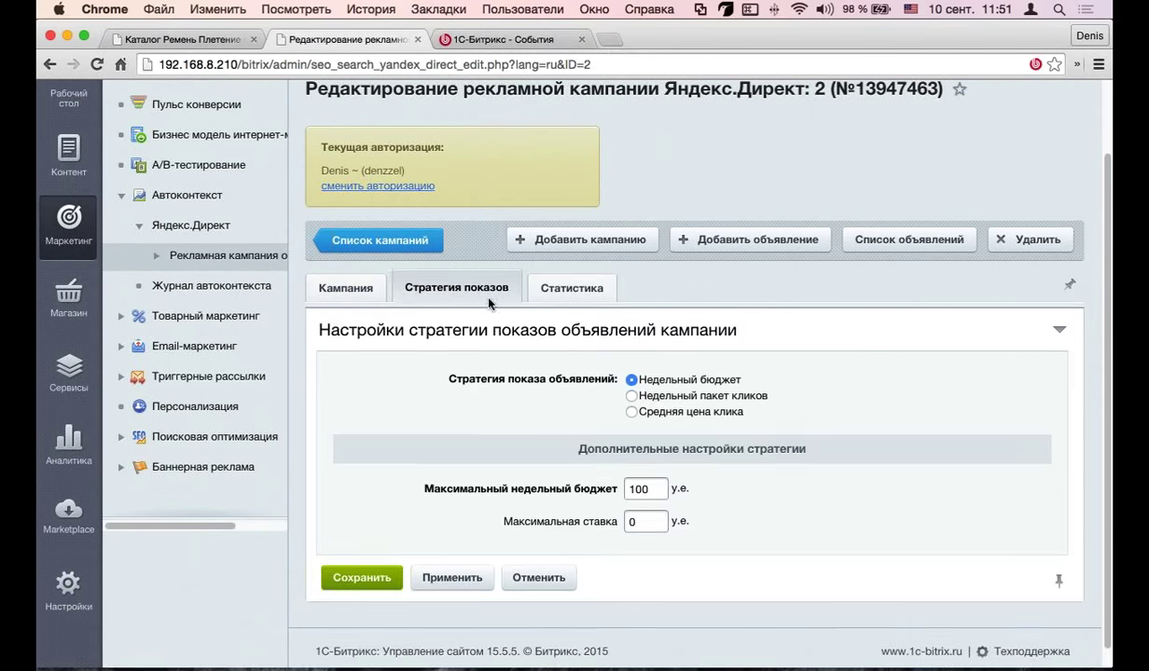
left_click(567, 289)
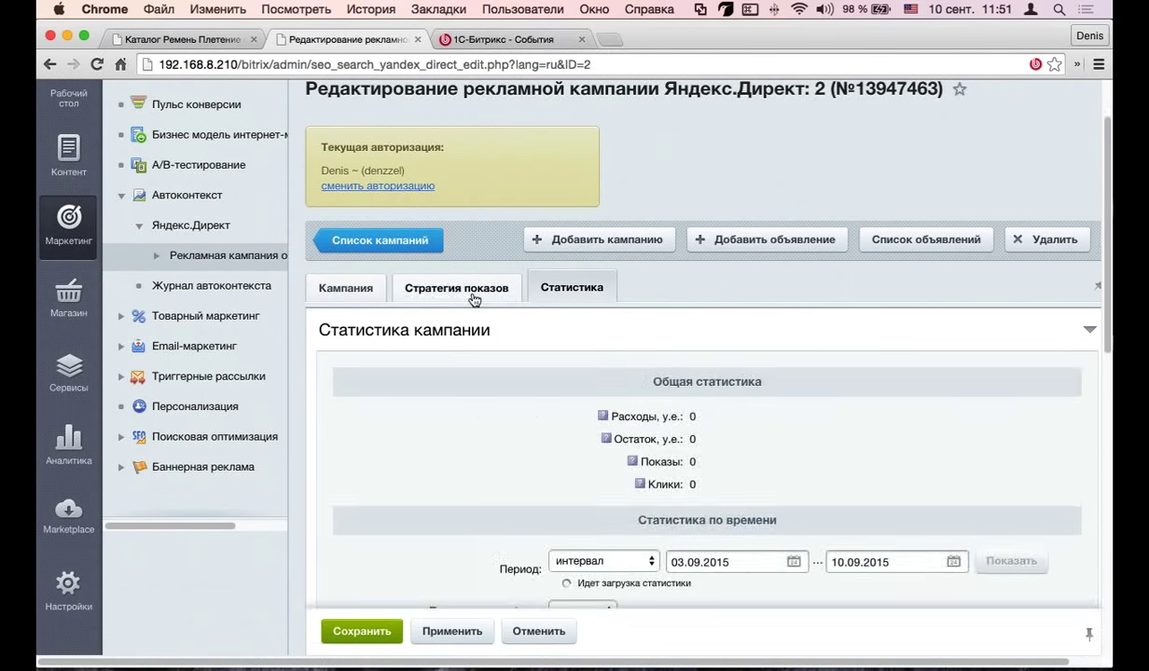
left_click(473, 295)
left_click(718, 245)
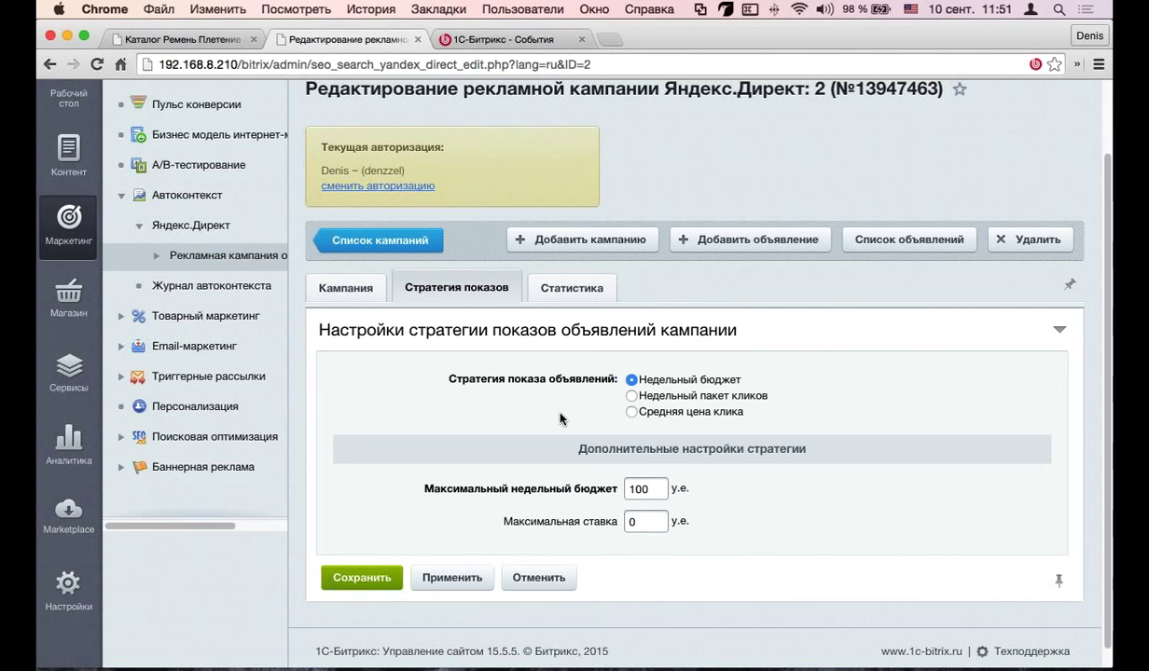
left_click(345, 288)
scroll(559, 382, "down", 3)
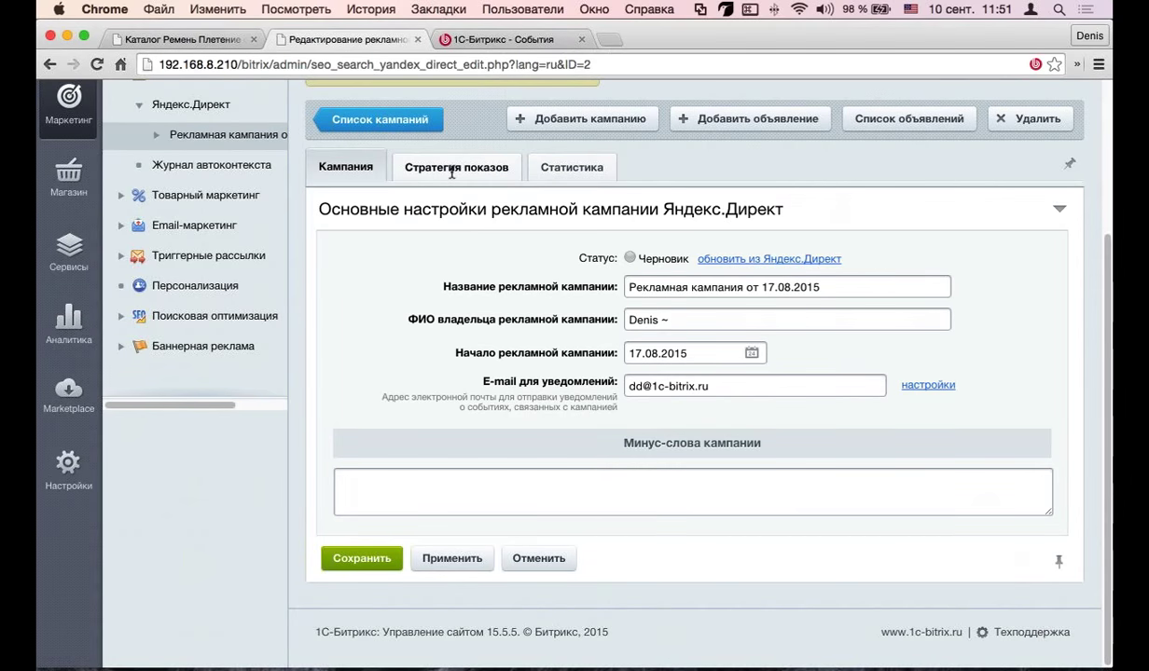
scroll(452, 173, "up", 4)
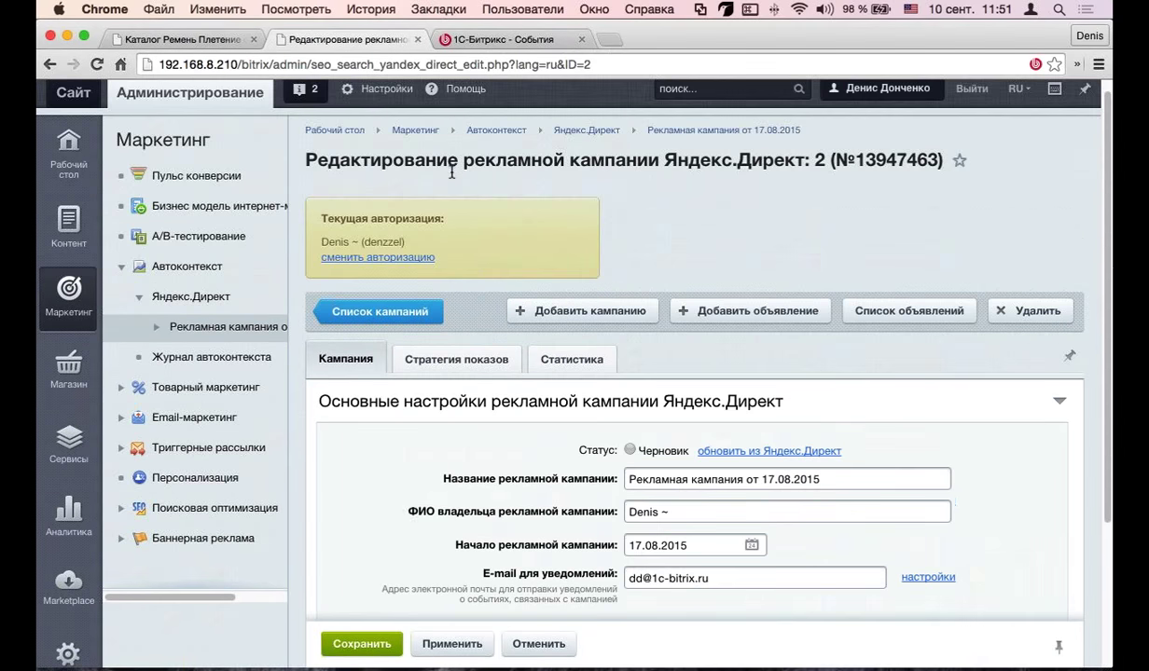
Step: Open the storefront product «Ремень Плетение» for editing and select «Рекламная кампания от 17.08.2015» in its Яндекс.Директ advertising settings
left_click(168, 41)
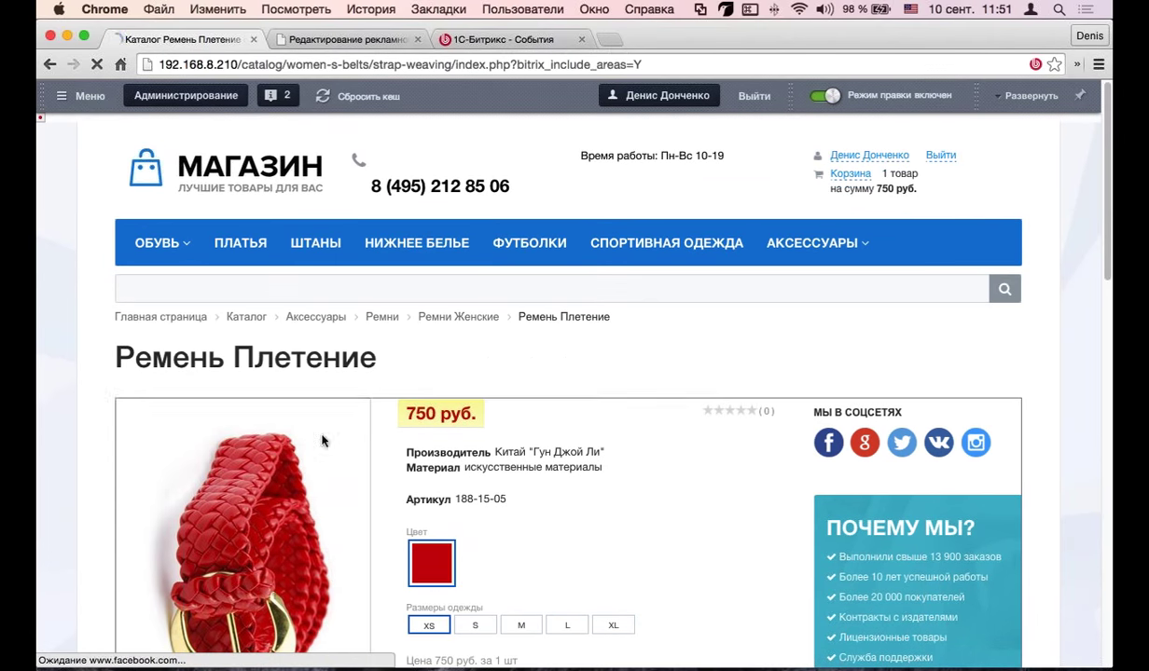
left_click(201, 381)
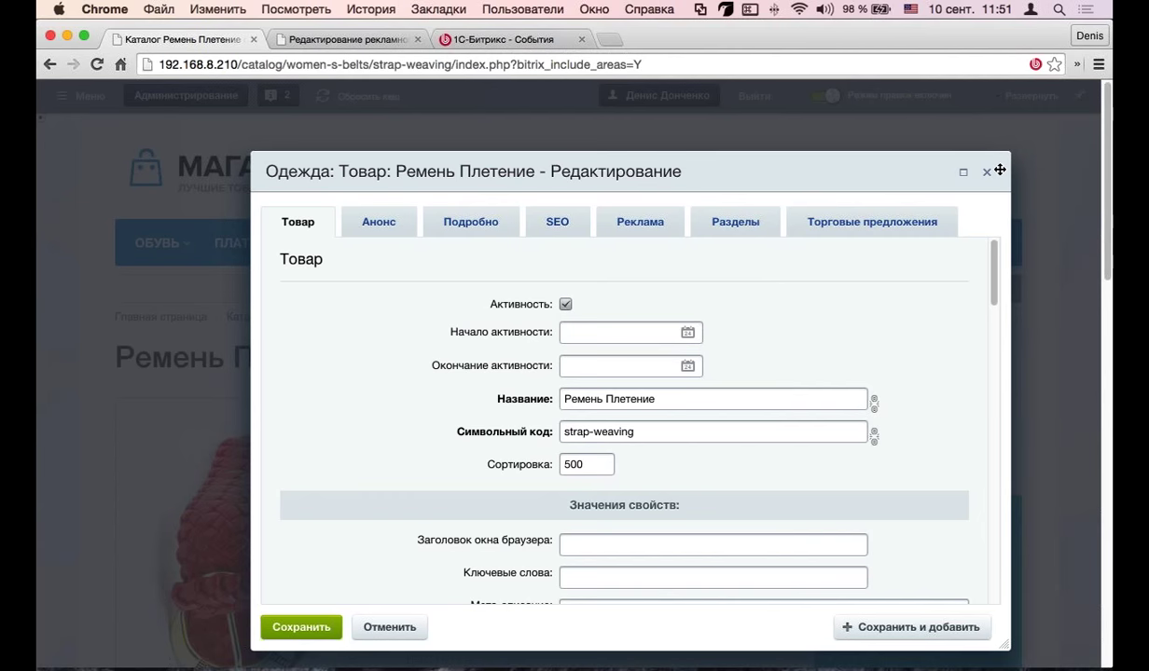
left_click(622, 229)
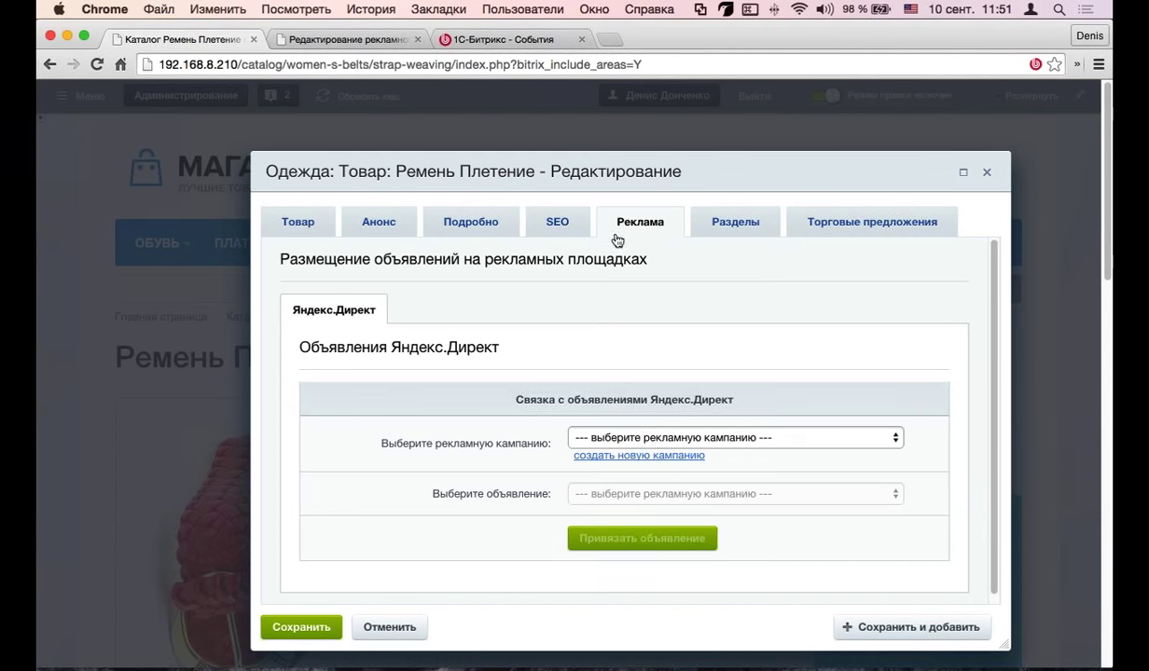
left_click(639, 438)
left_click(647, 454)
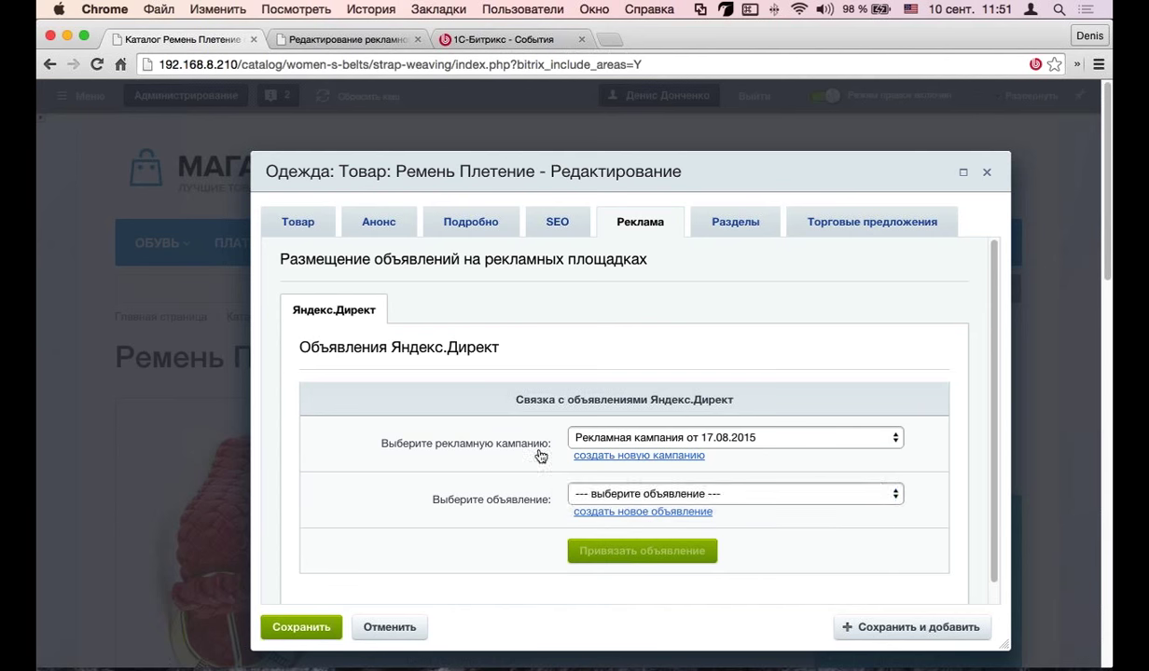
Step: Check the campaign's available ads and start creating a new Яндекс.Директ ad for the product
left_click(623, 494)
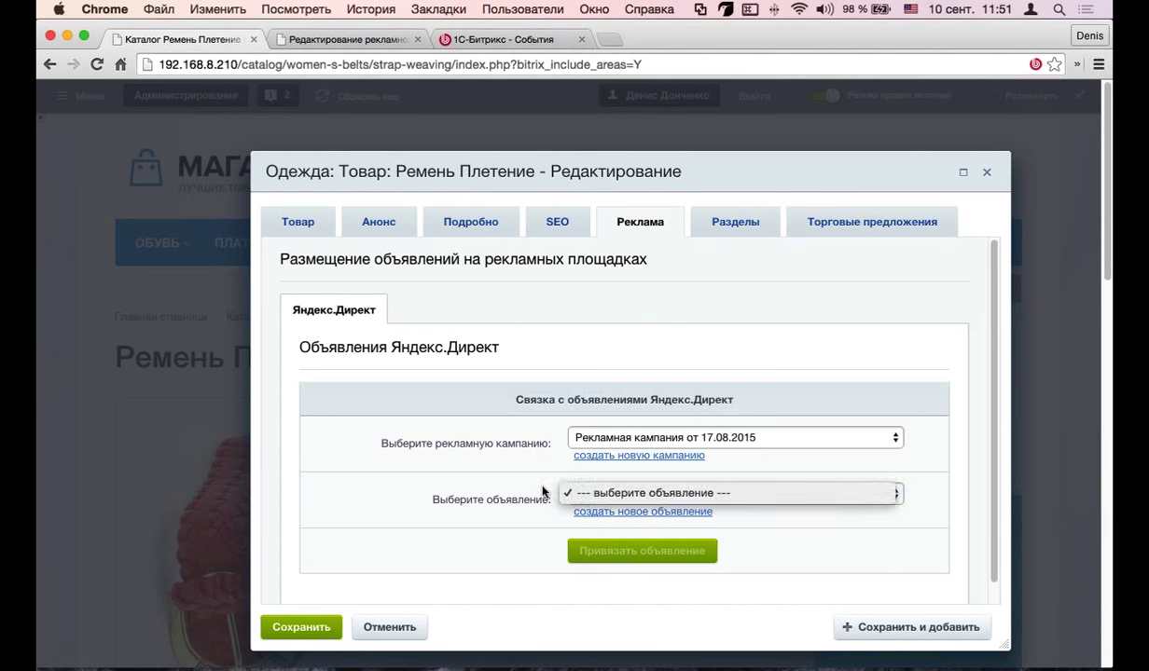
left_click(588, 481)
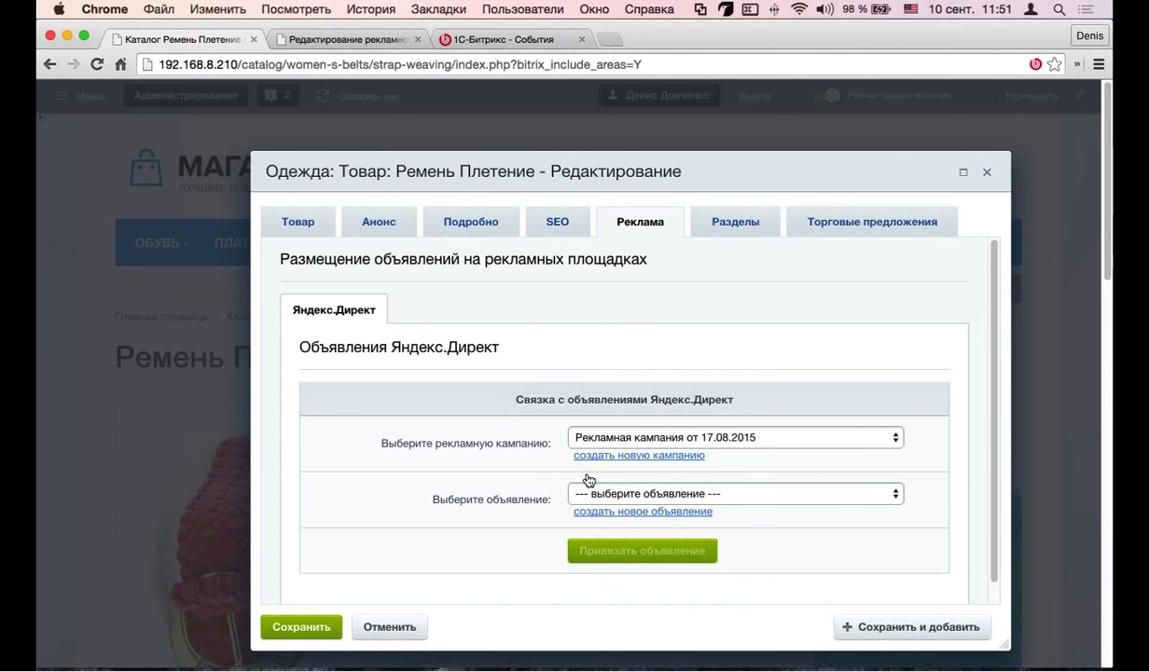
left_click(555, 544)
scroll(680, 359, "down", 4)
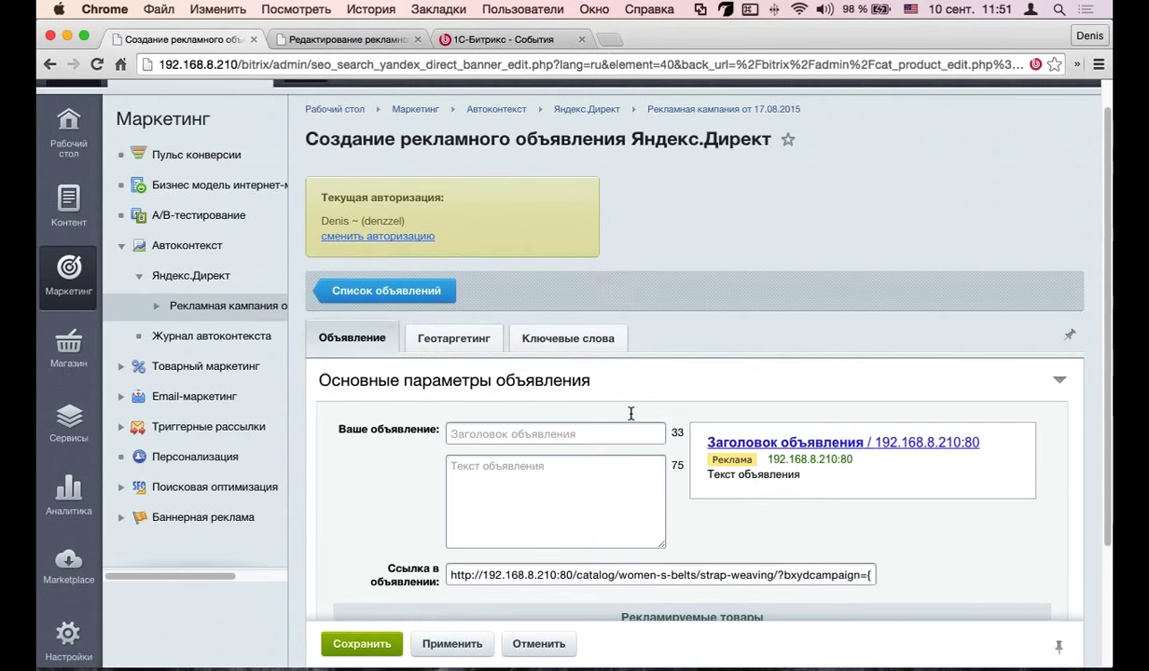
Step: Enter «купи ремень» as the ad title and point out the site address in the ad preview
left_click(541, 371)
type("regb")
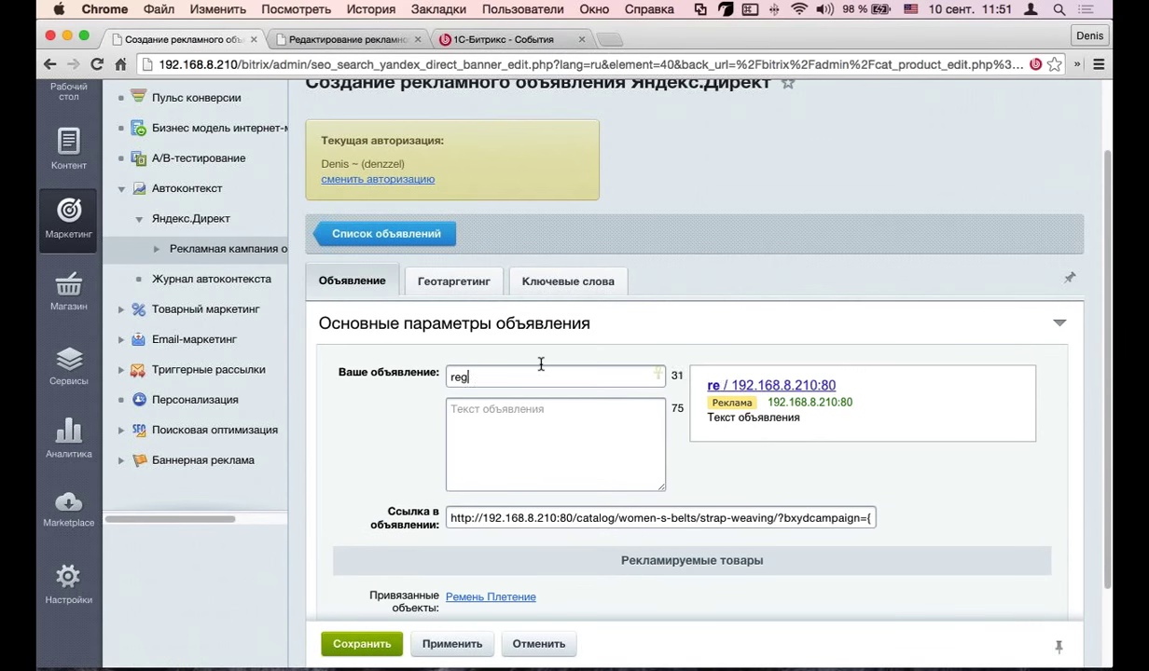
key("BackSpace")
key("BackSpace")
key("BackSpace")
key("BackSpace")
type("купи ")
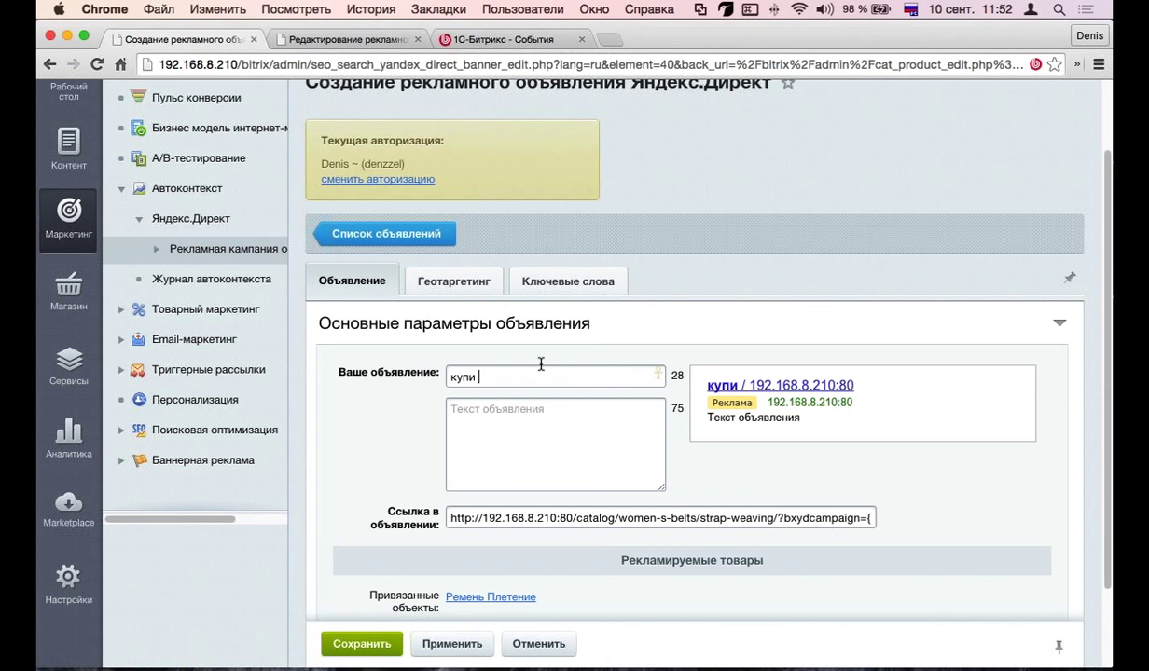
type("рене")
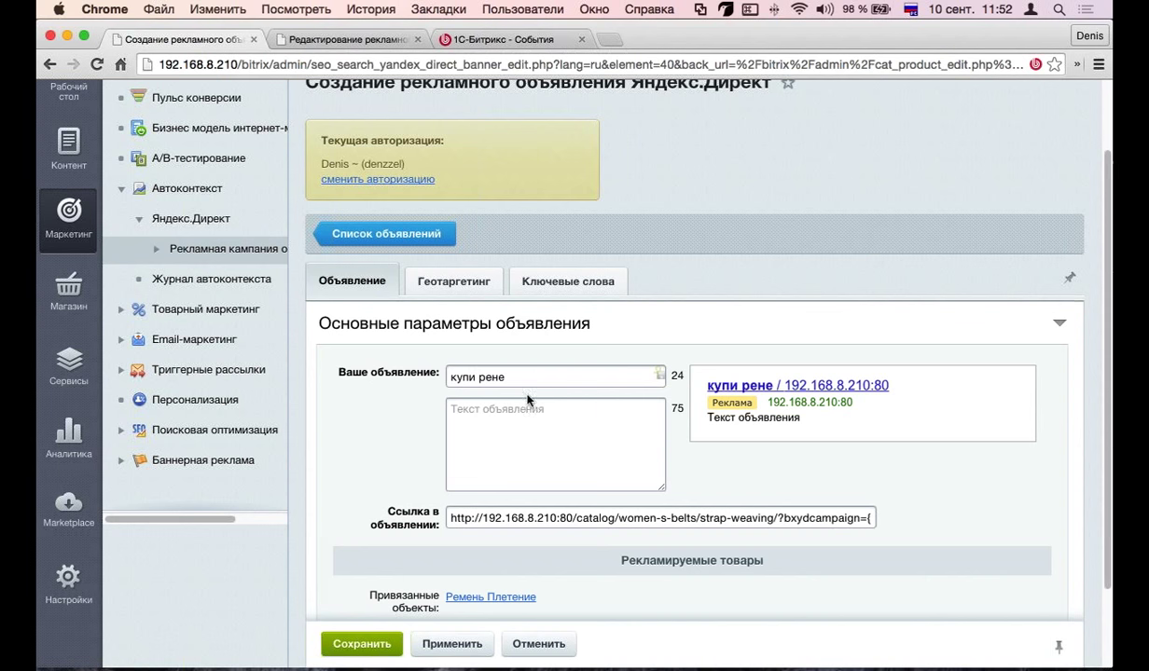
key("BackSpace")
key("BackSpace")
type("мень")
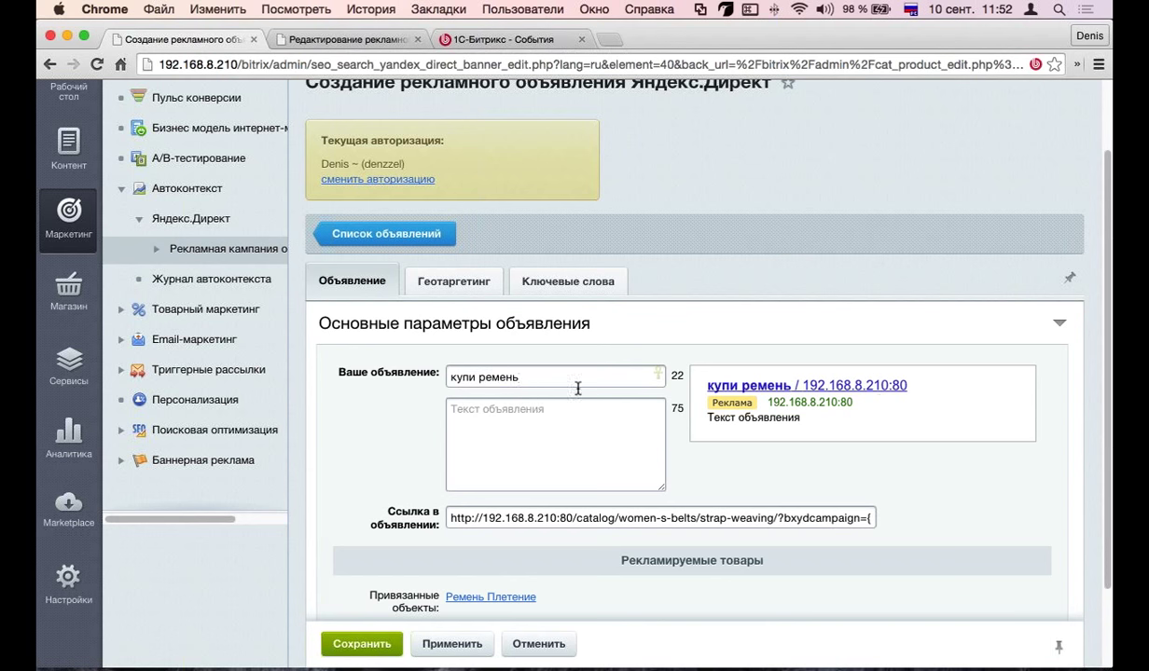
left_click_drag(909, 384, 800, 378)
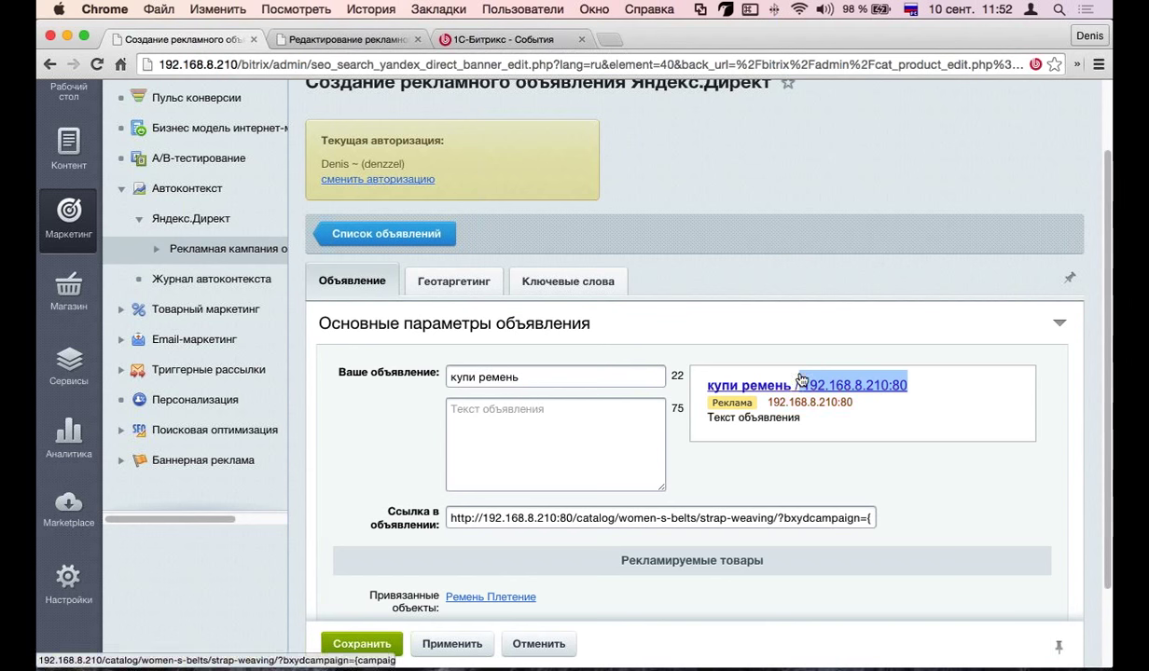
Step: Enter the ad text «ремни кожа лучшие блабллаам»
left_click(523, 426)
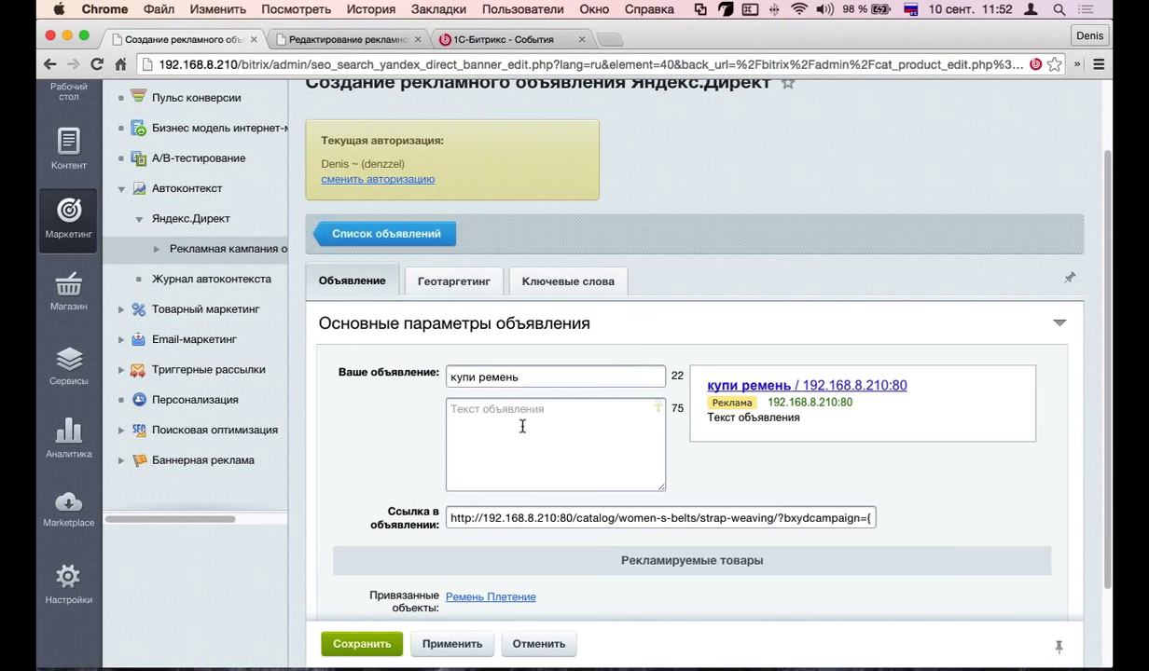
type("ремни")
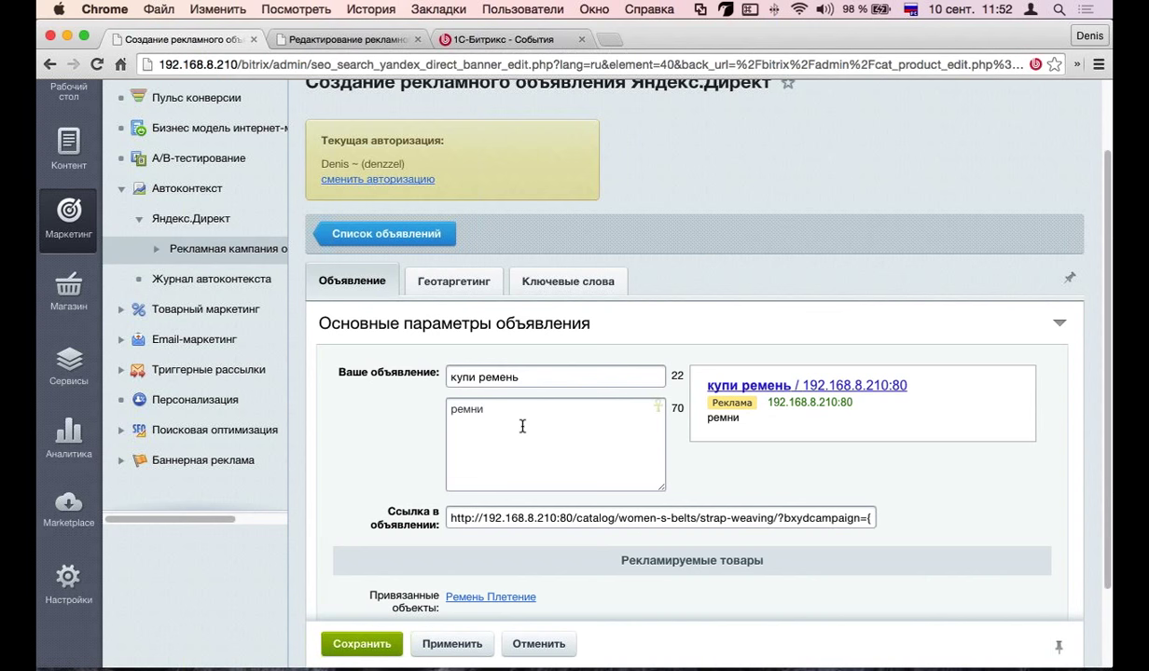
type(" кожа л")
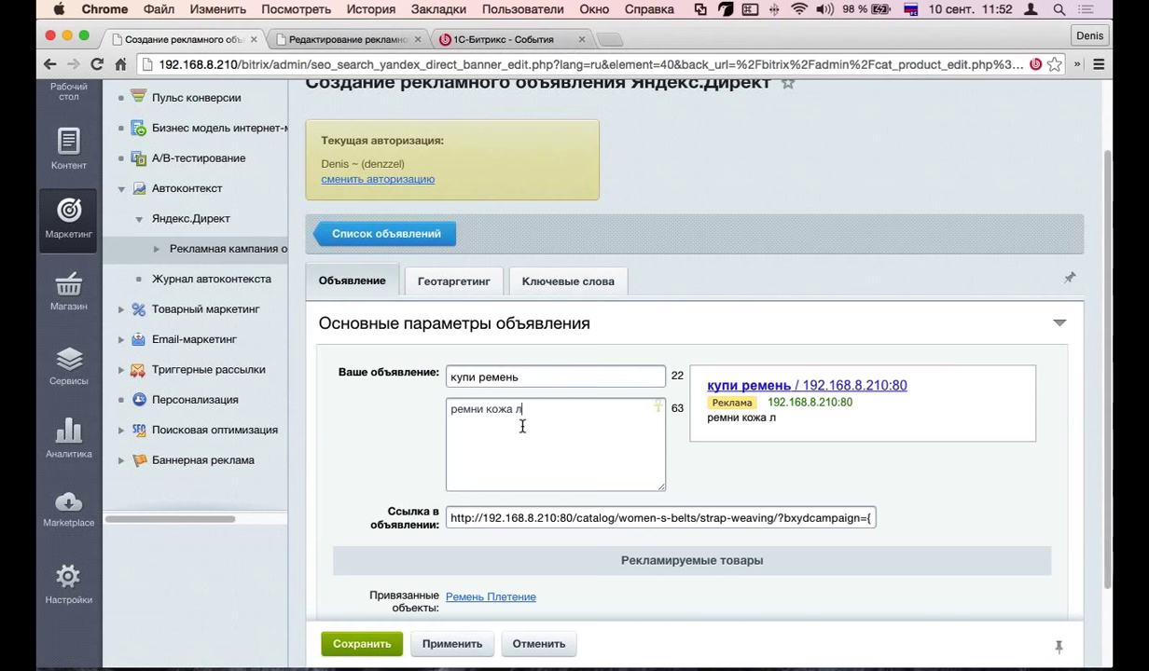
type("учшие блабллаам")
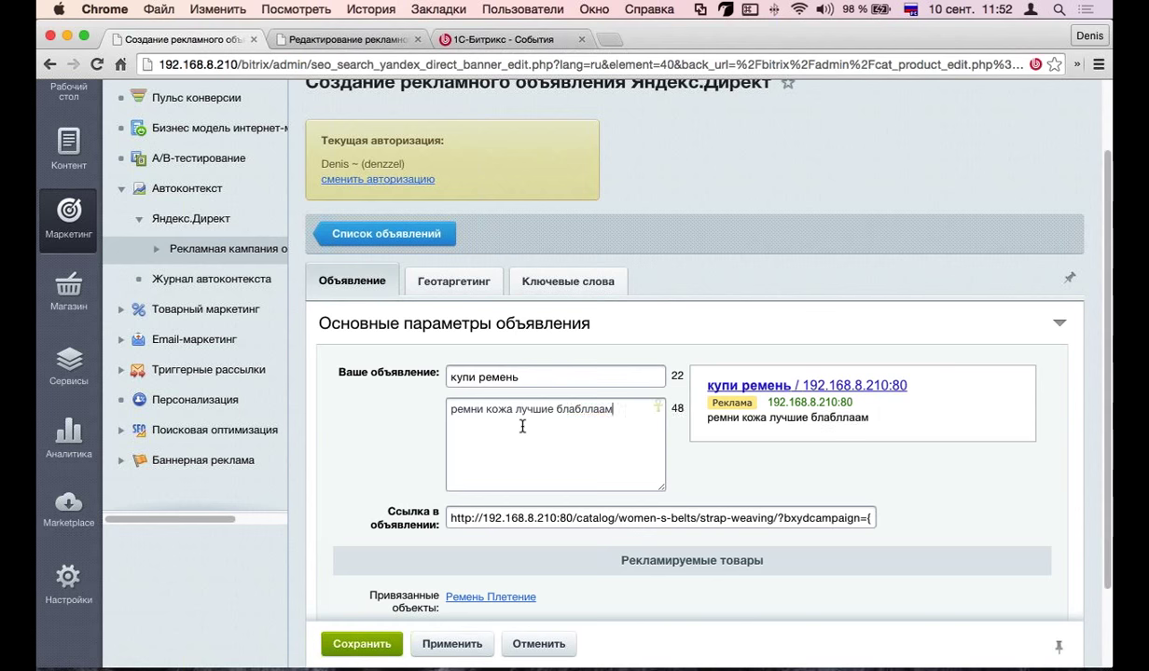
key("Return")
Step: In the ad's geotargeting parameters, clear the selection of «Все» locations
scroll(616, 454, "down", 3)
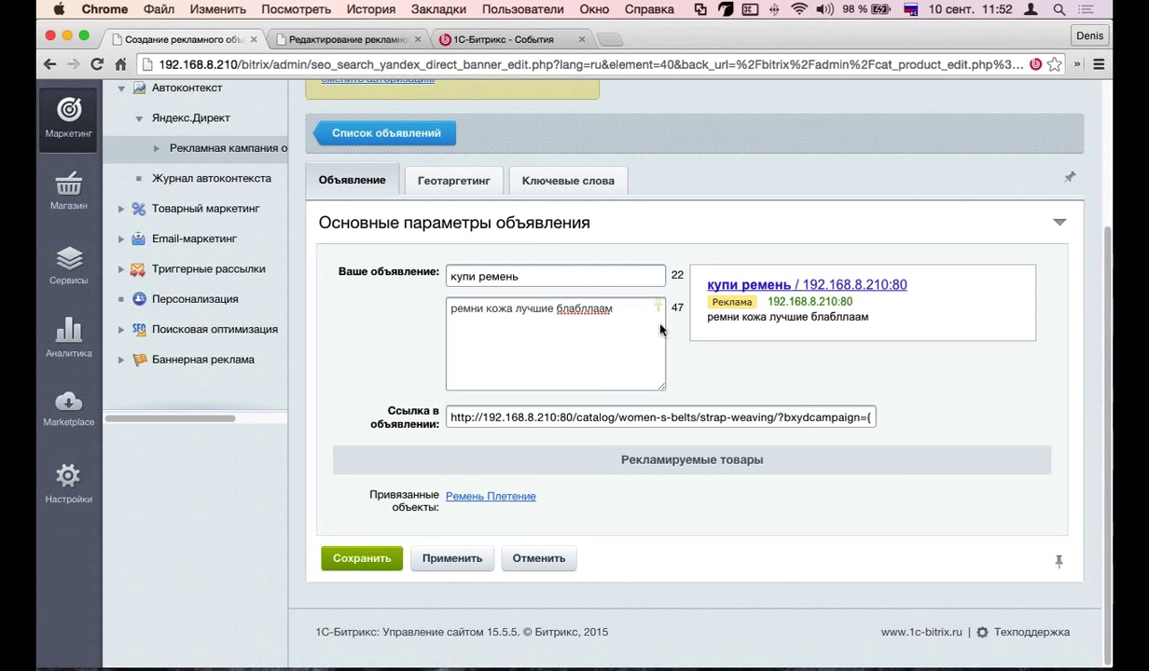
left_click(458, 182)
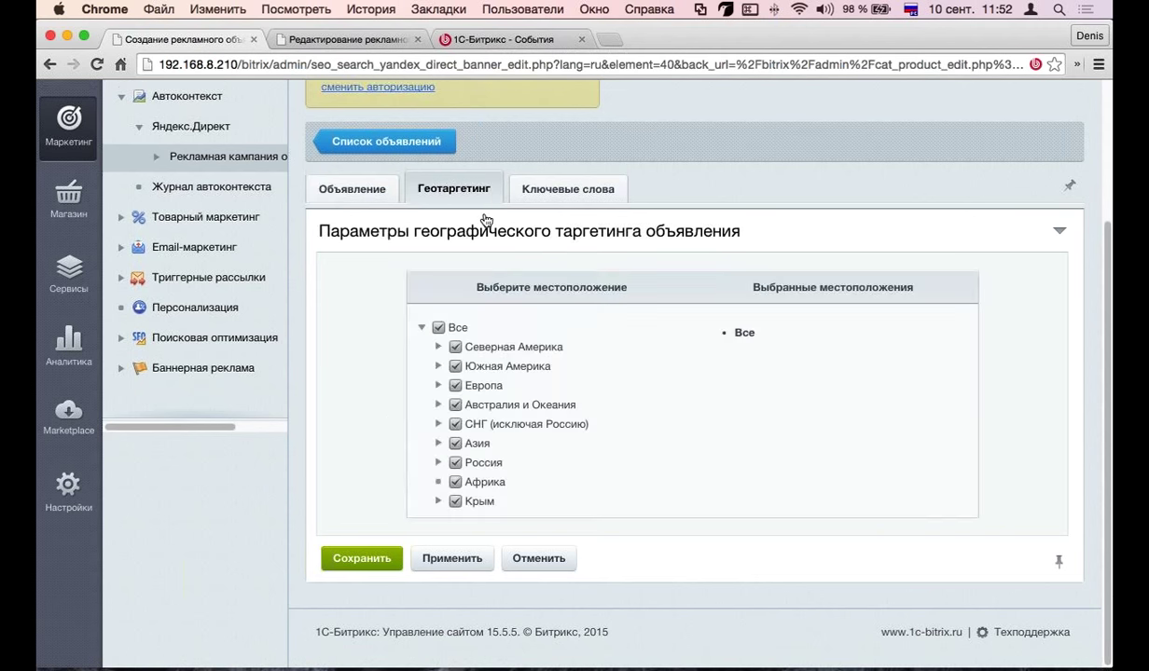
left_click(438, 328)
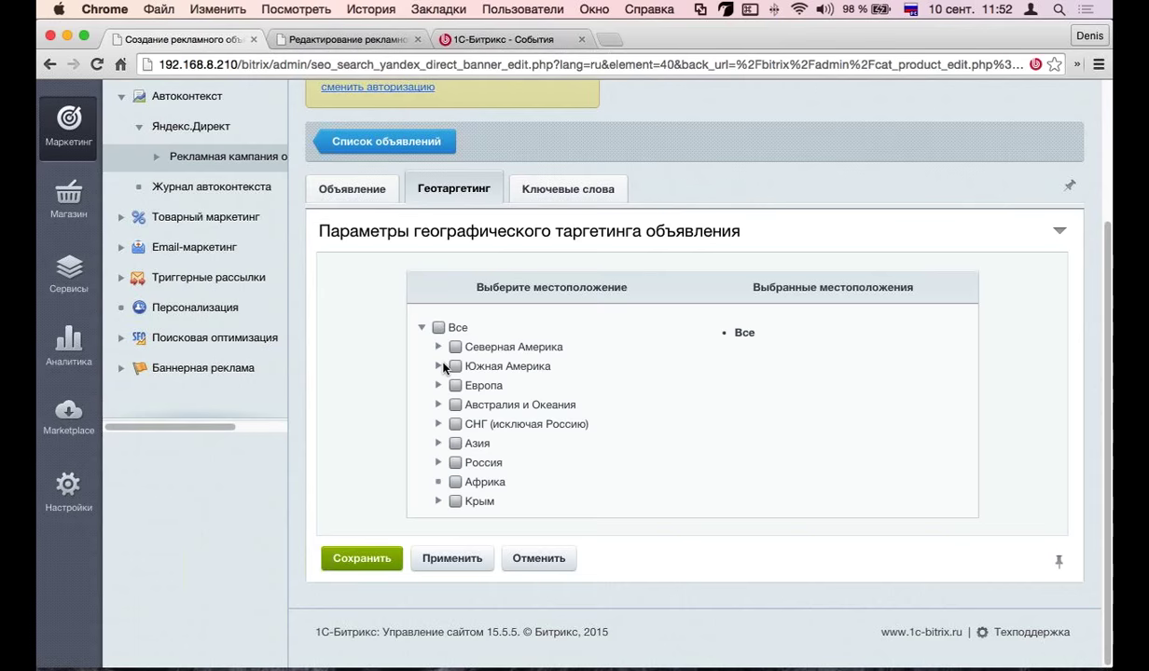
Step: Enter the keyword «ремень» for the ad, get its search statistics, and look through the related phrases
left_click(620, 336)
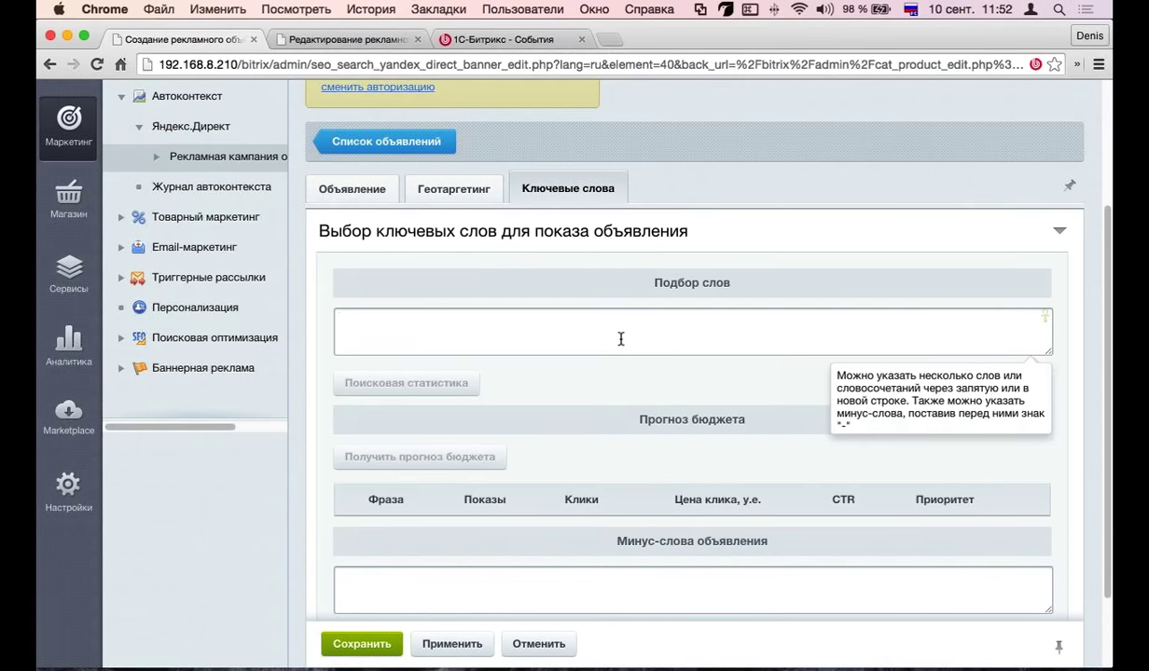
scroll(620, 340, "down", 2)
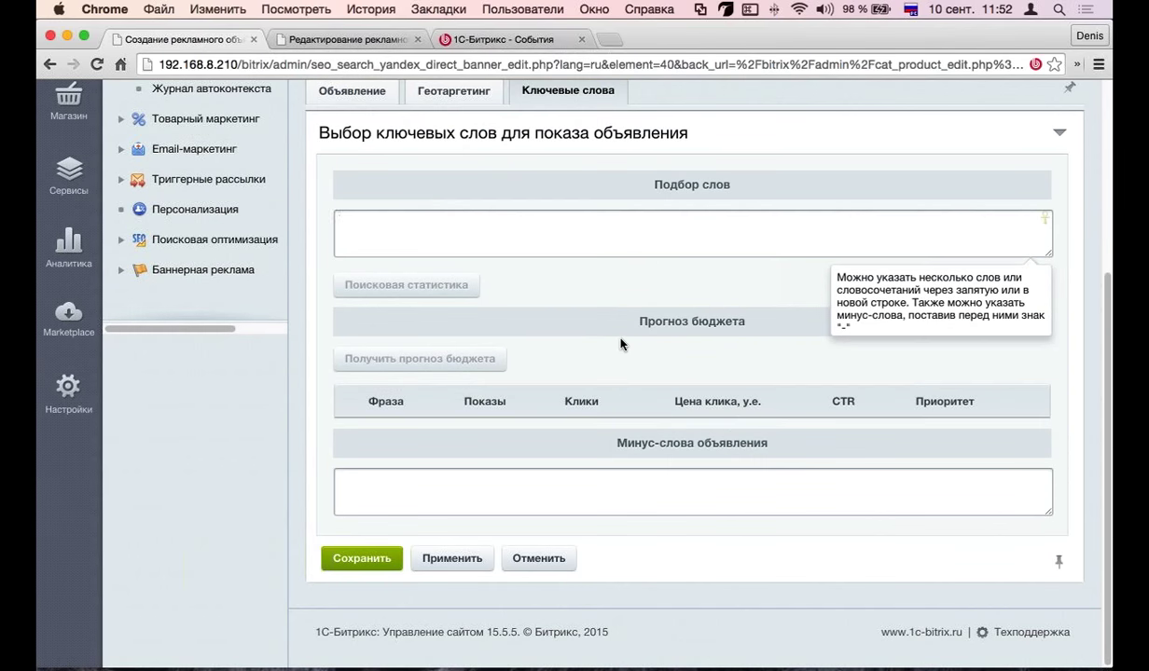
type("ремень")
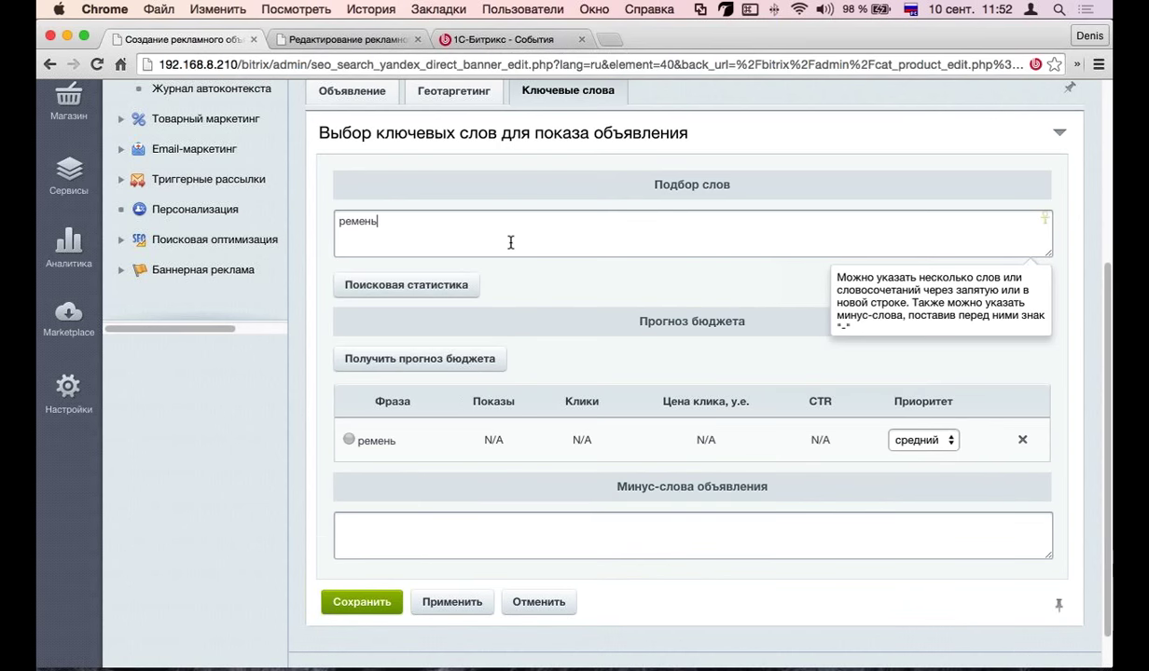
left_click(457, 289)
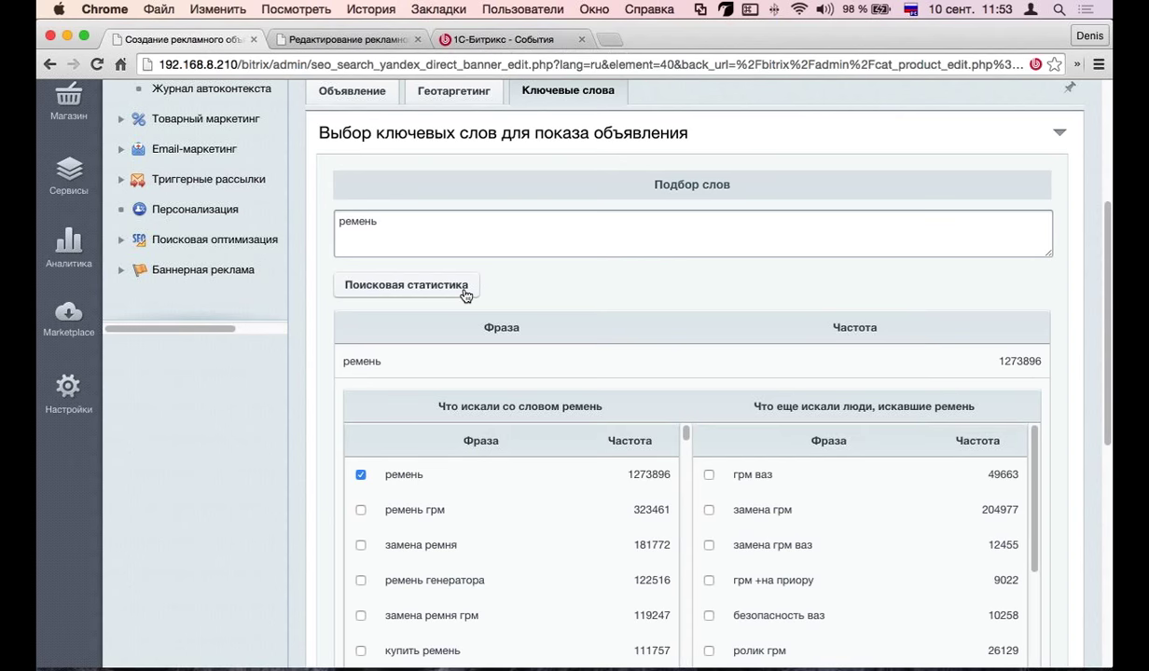
scroll(462, 291, "down", 5)
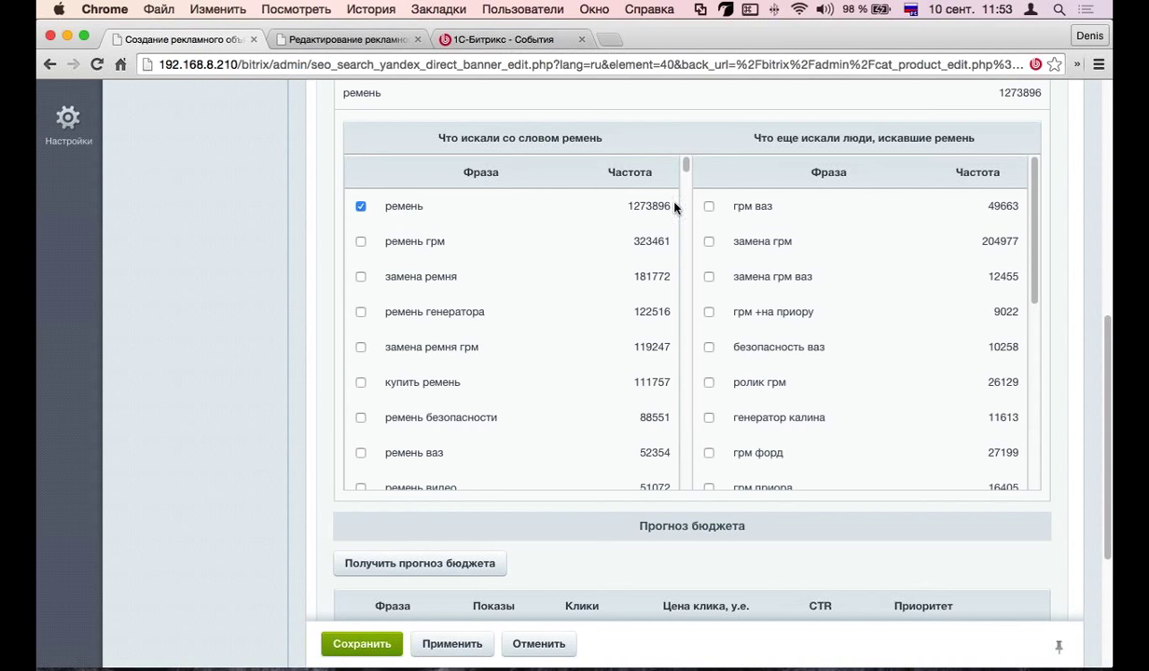
Step: Highlight the search frequency of «ремень» and the «ремень грм» and «замена ремня» phrases, and look through the related phrases
left_click_drag(678, 208, 606, 203)
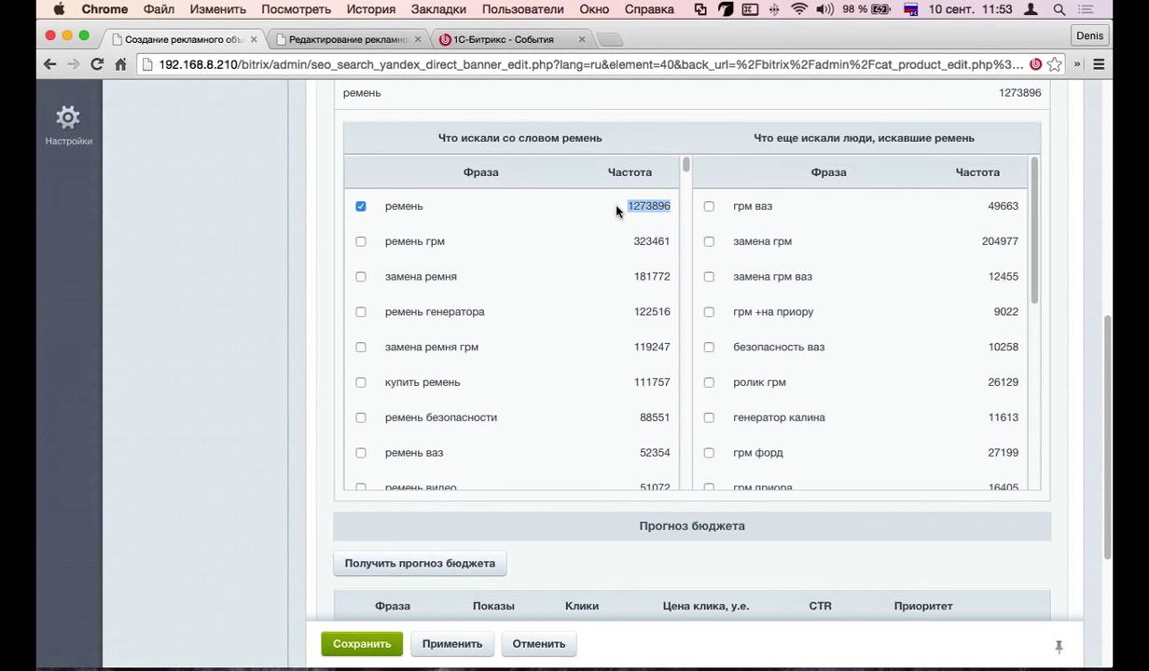
triple_click(481, 248)
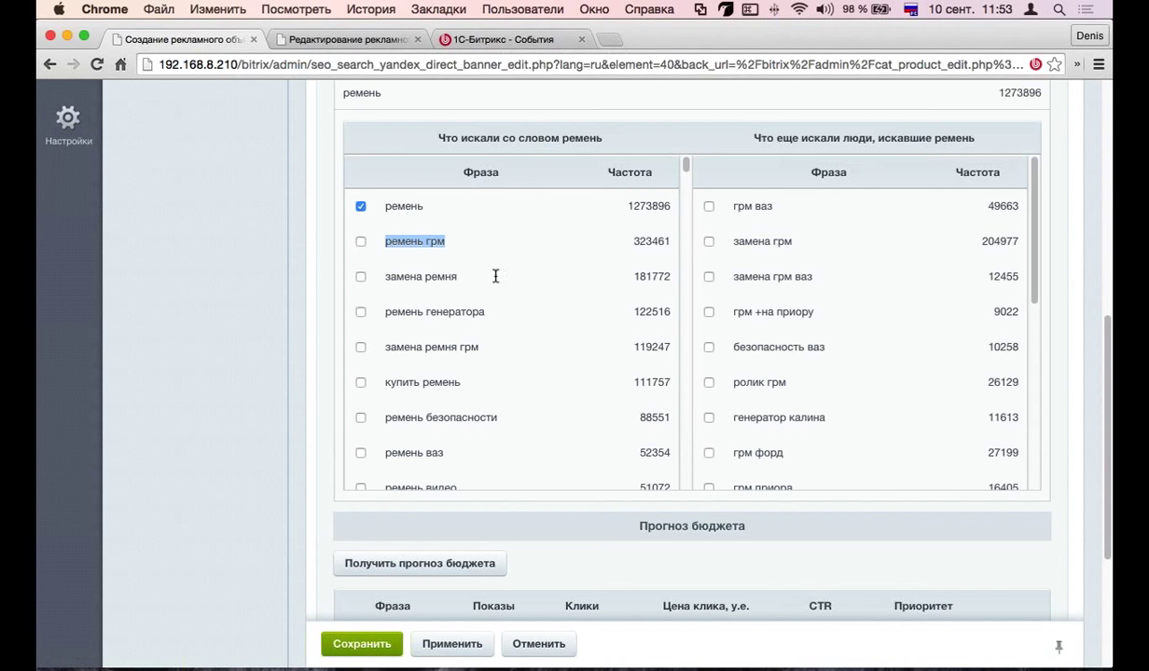
left_click_drag(496, 276, 395, 240)
scroll(454, 318, "down", 2)
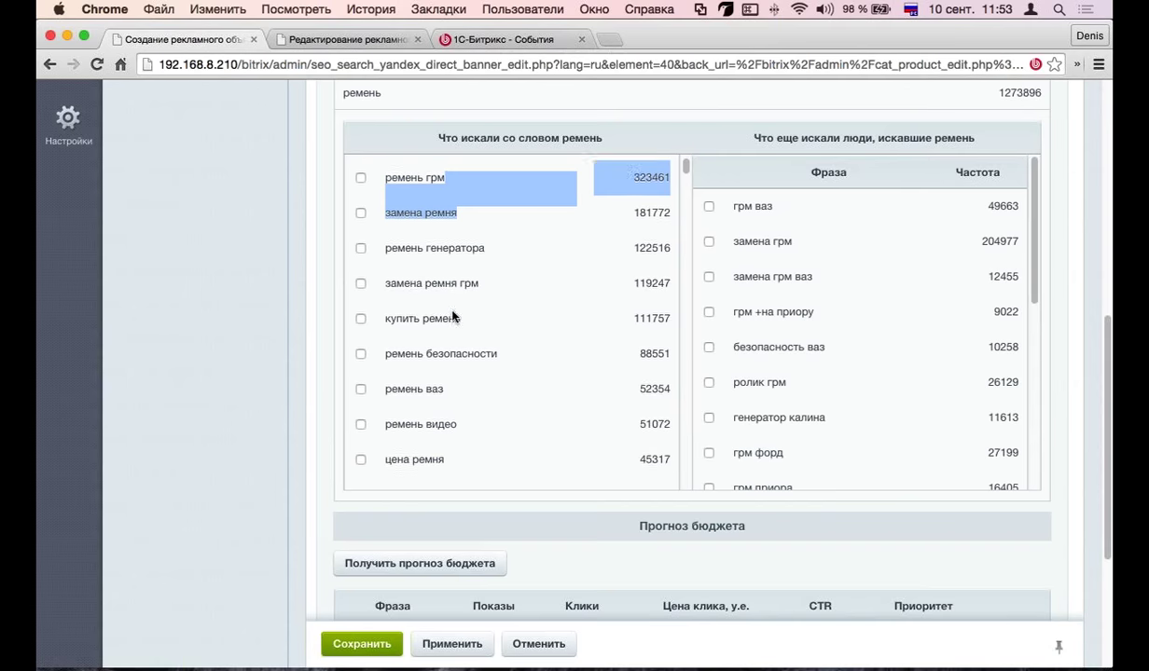
scroll(431, 299, "down", 1)
scroll(431, 299, "up", 8)
Step: Deselect the phrase «ремень» in the search statistics to remove it from the ad's keywords
left_click(361, 455)
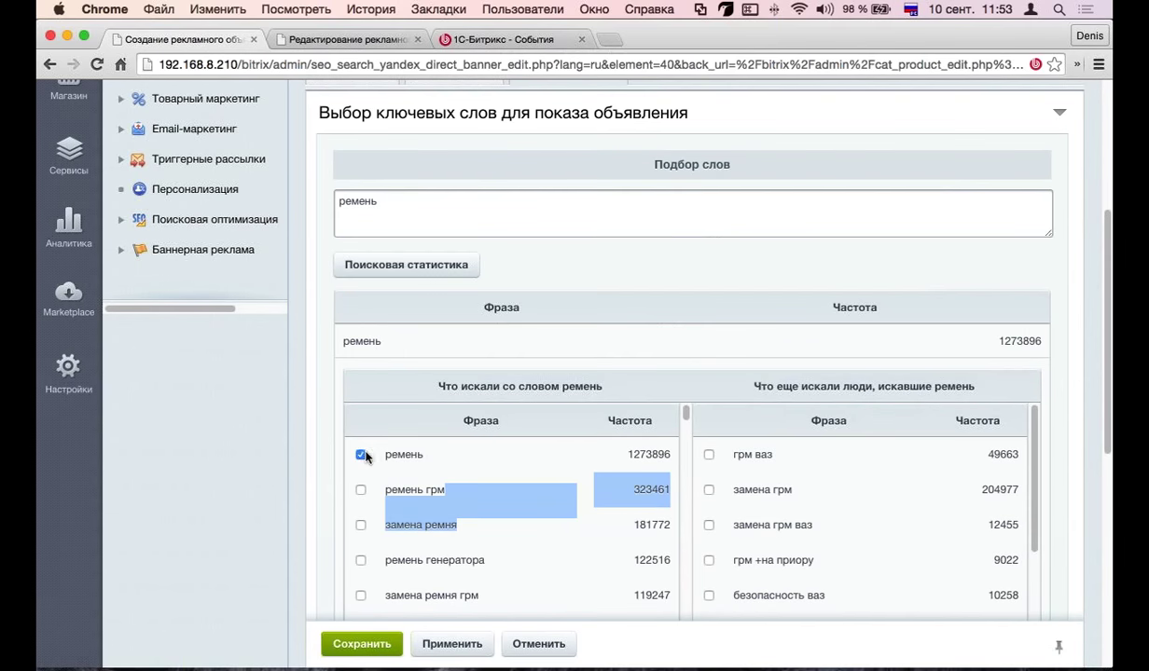
left_click(361, 455)
scroll(380, 418, "down", 6)
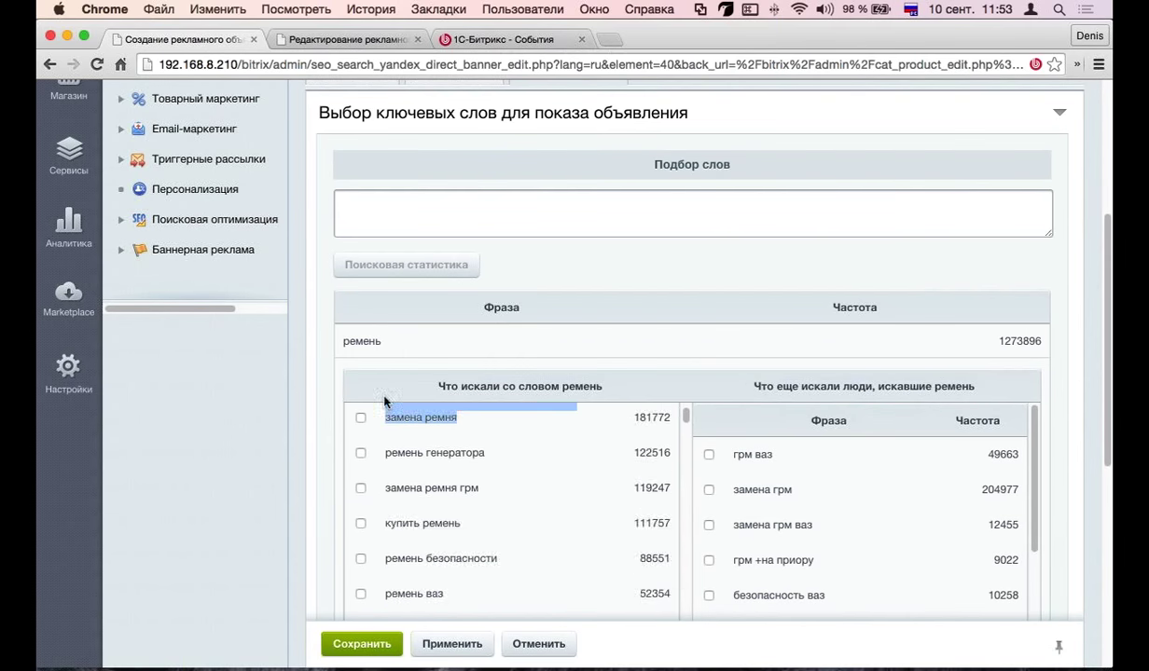
Step: Enter the keyword «пояс» for the ad and get its search statistics
left_click(417, 195)
scroll(513, 359, "down", 5)
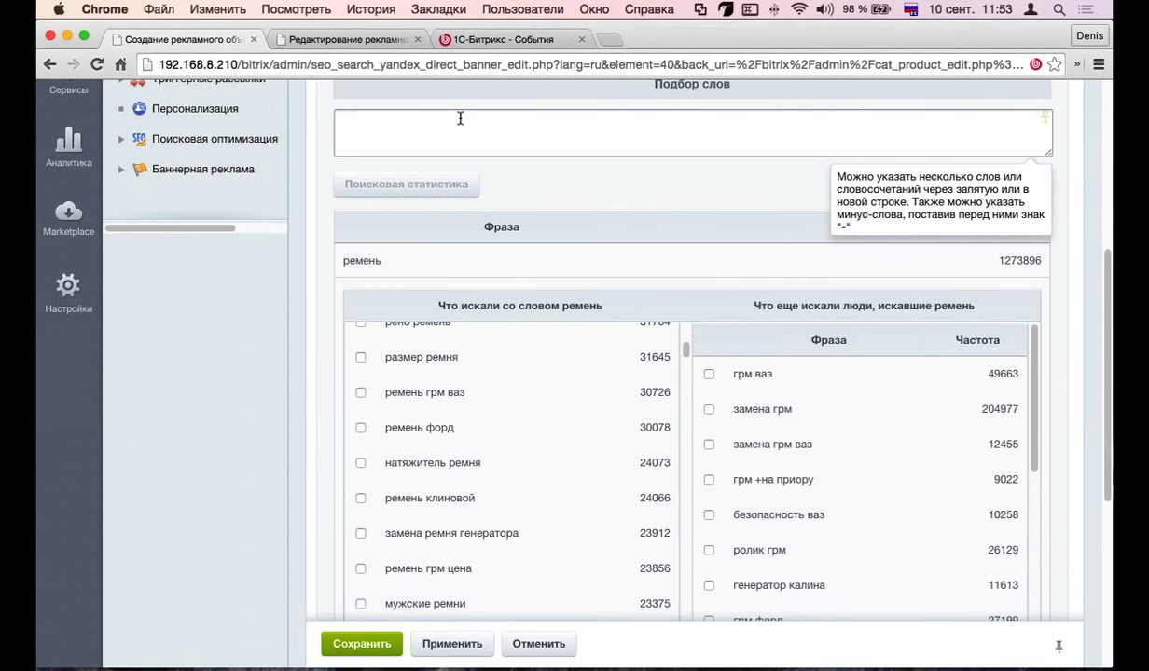
type("пояс")
key("BackSpace")
type("с")
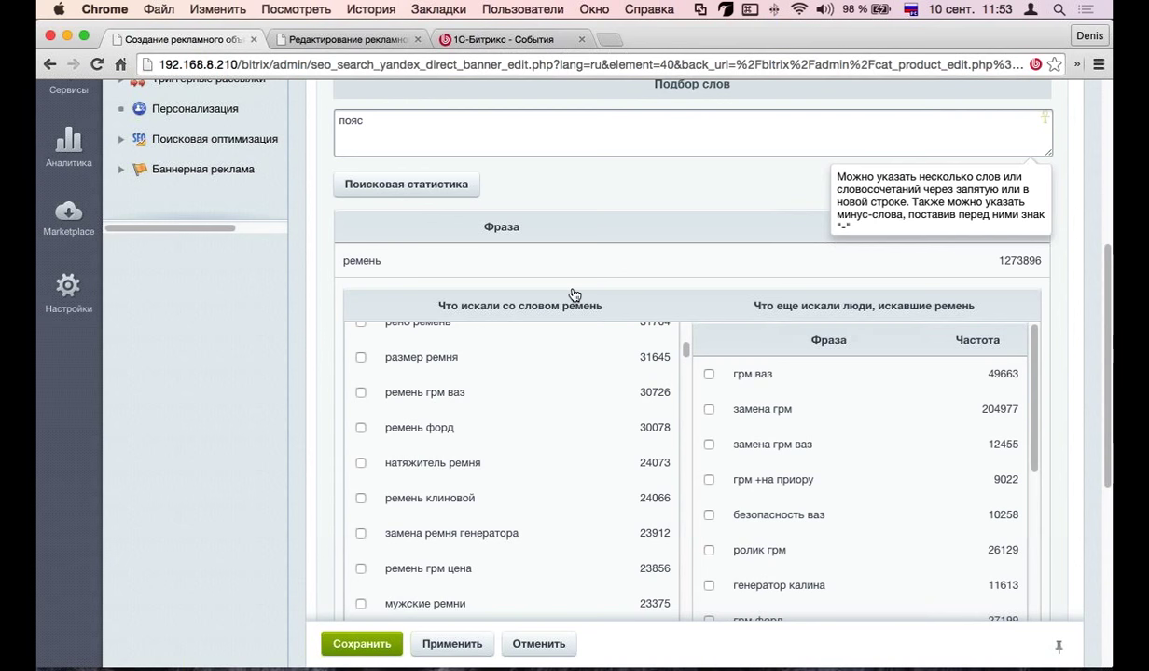
left_click(411, 183)
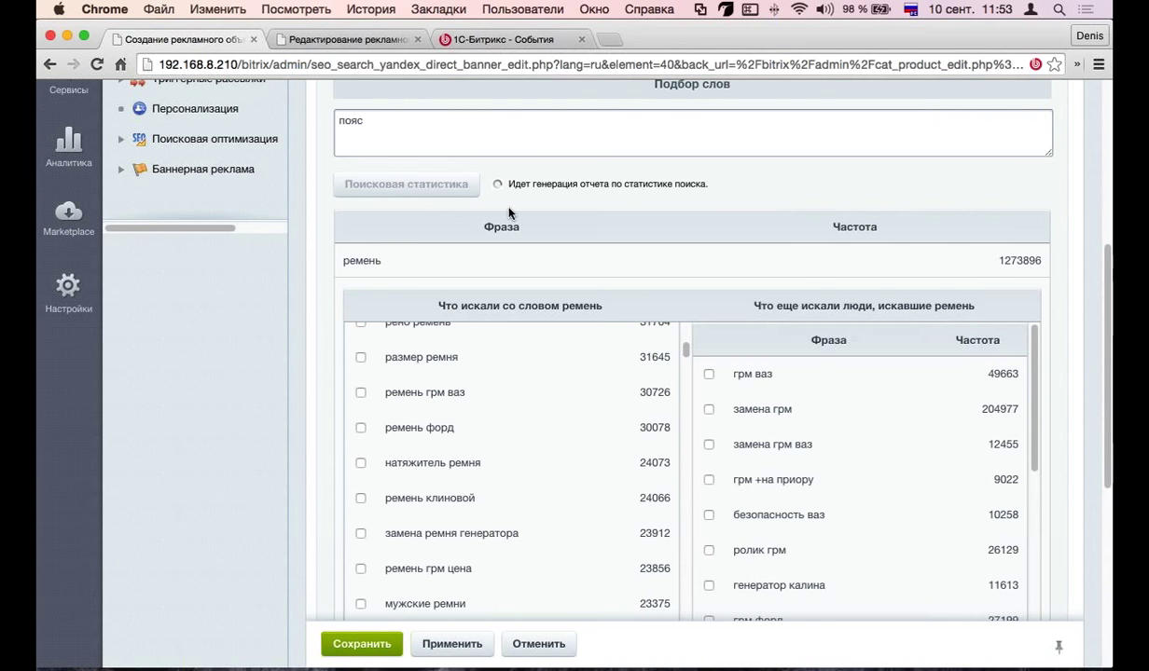
Step: Look through the phrases related to «пояс» and the ad's budget forecast and negative keyword sections
scroll(829, 220, "down", 5)
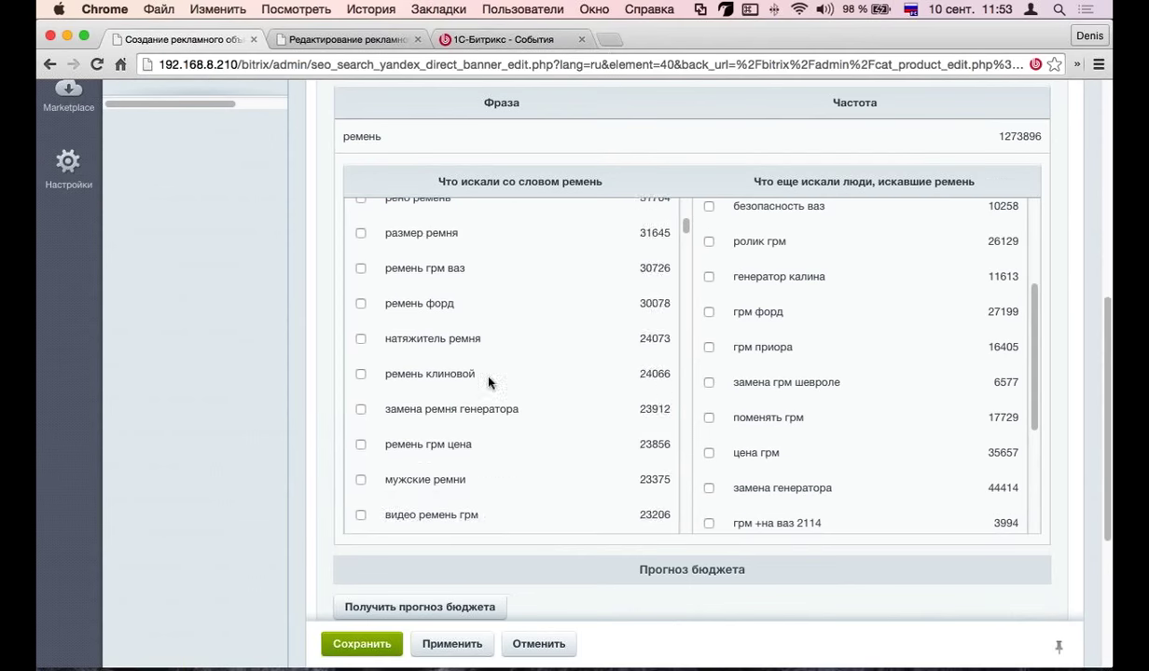
scroll(487, 373, "down", 4)
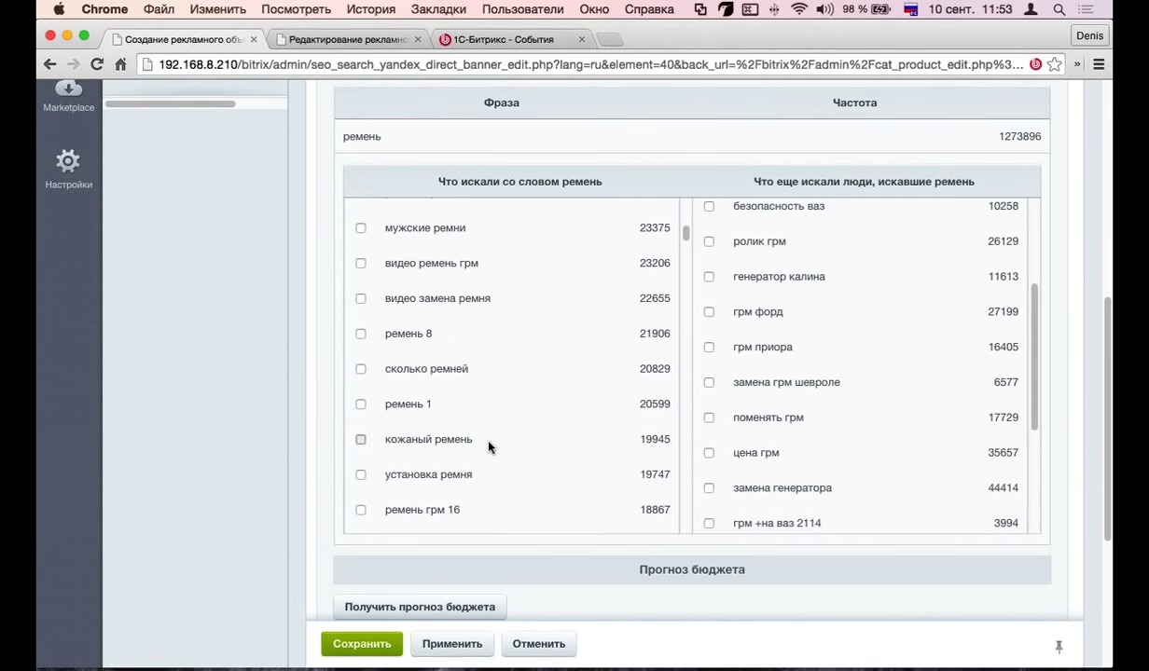
scroll(411, 418, "down", 10)
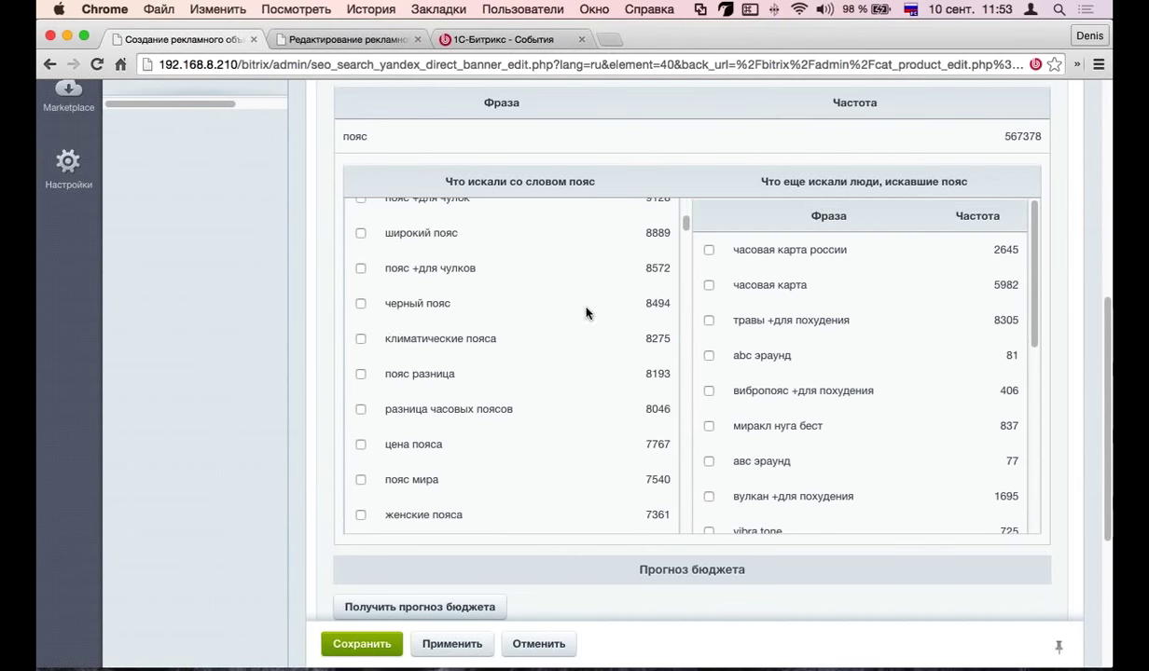
scroll(454, 321, "up", 1)
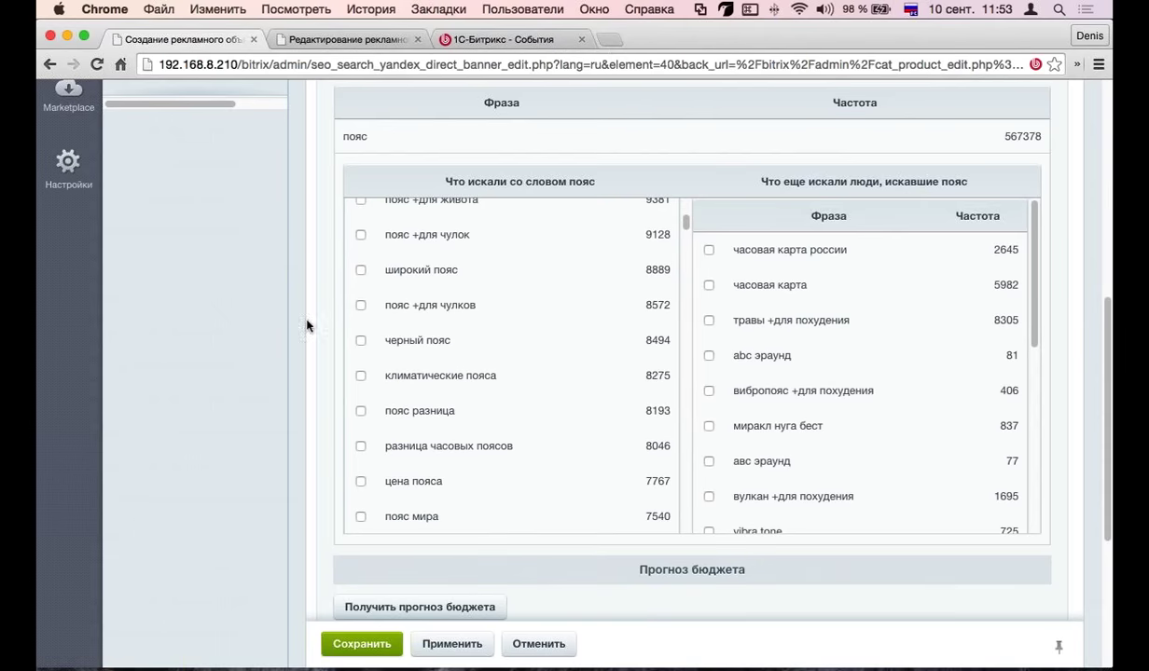
scroll(311, 320, "up", 10)
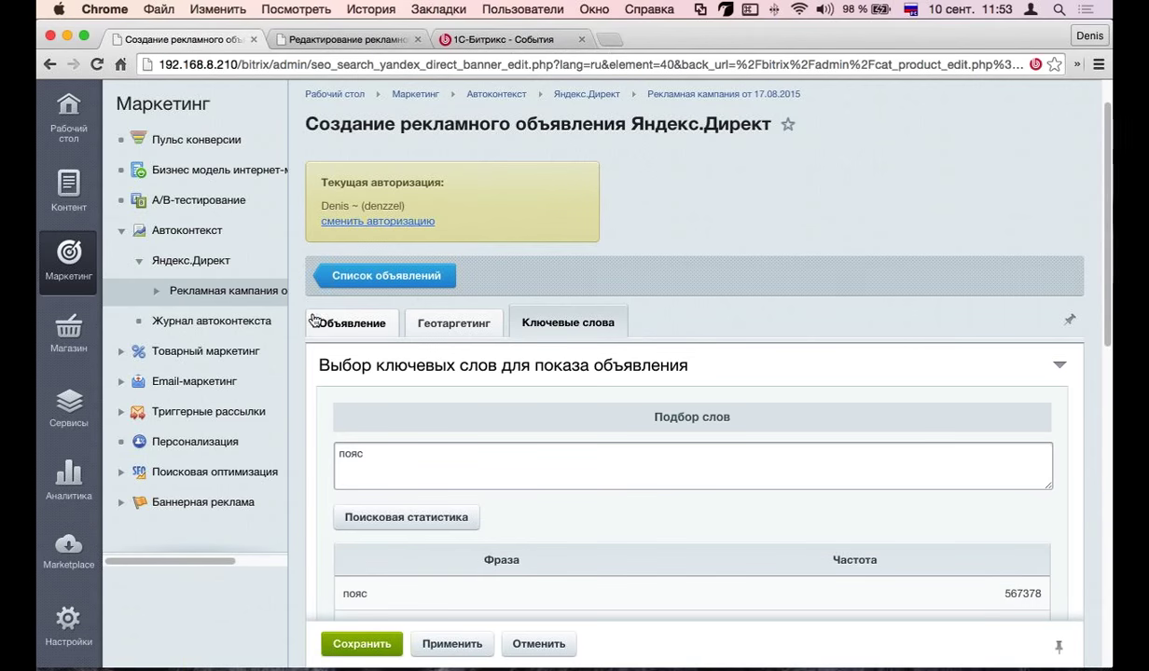
scroll(531, 378, "down", 14)
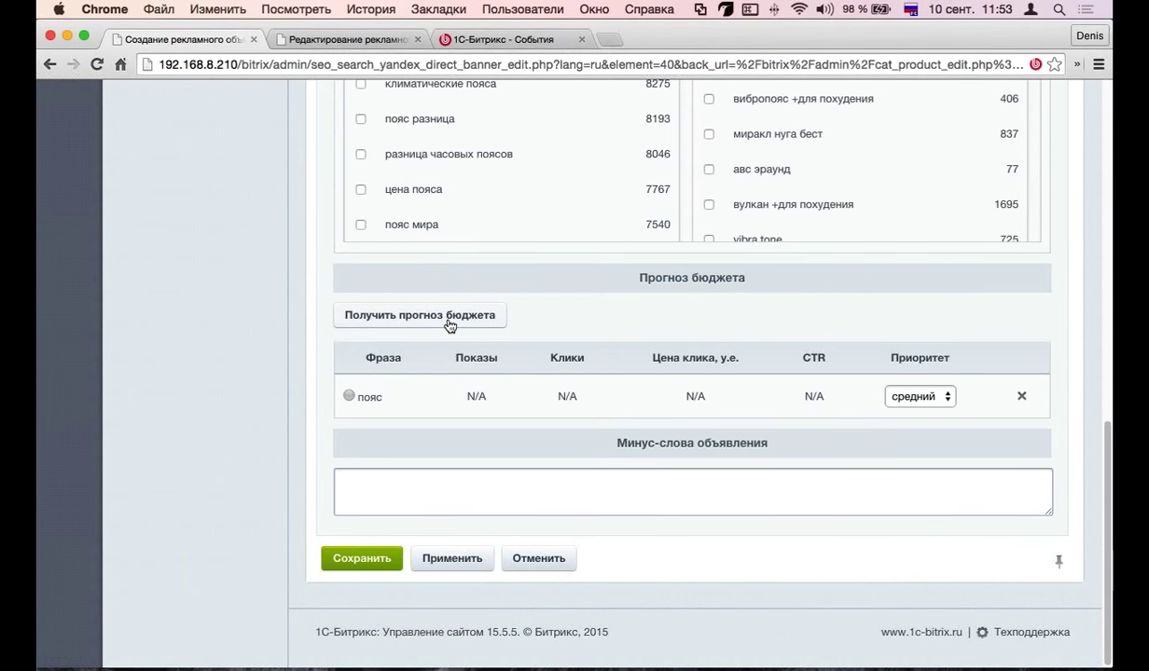
scroll(284, 334, "up", 10)
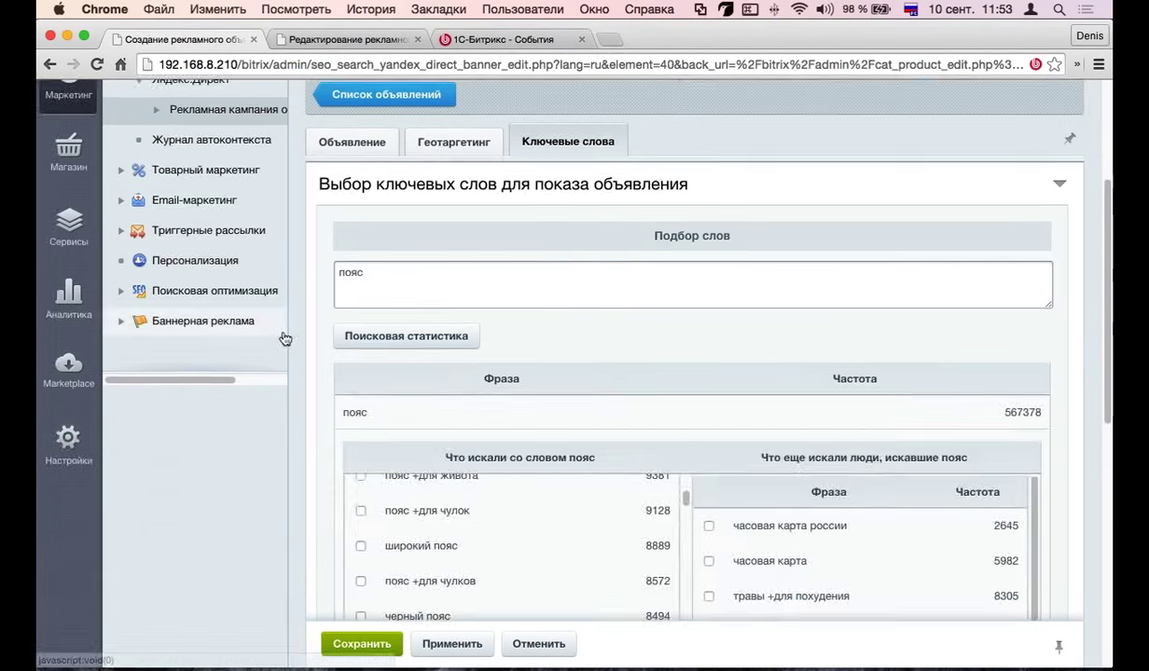
scroll(285, 339, "up", 5)
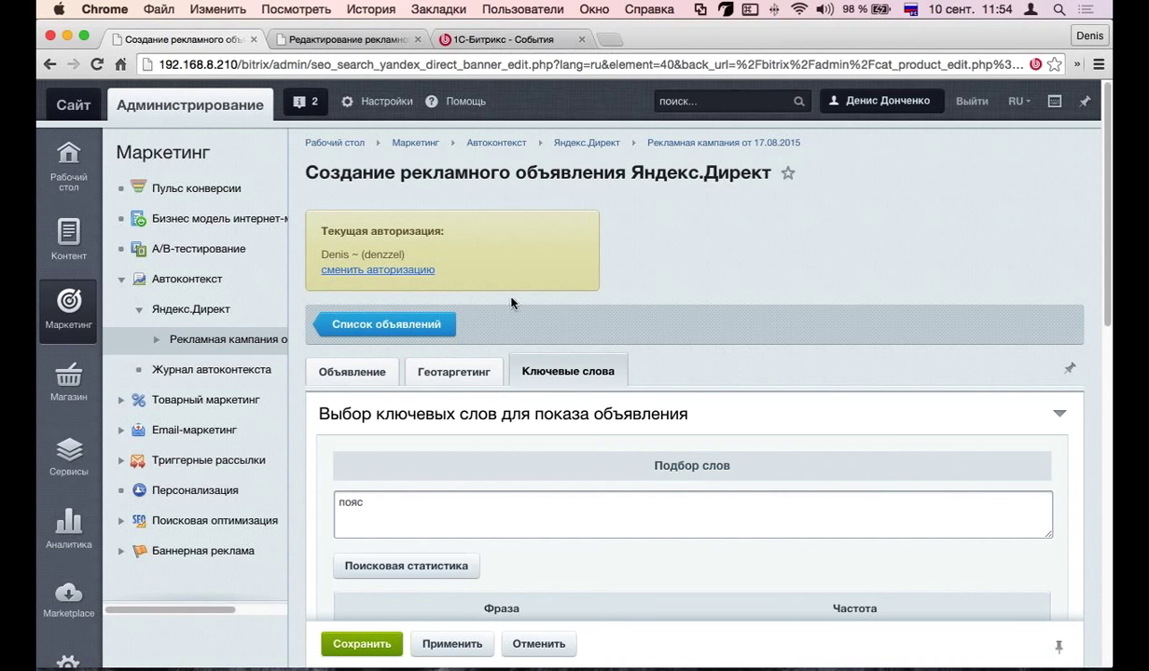
Step: Expand the «Рекламная кампания от 17.08.2015» campaign in the marketing tree and review the ad's main parameters
left_click(155, 341)
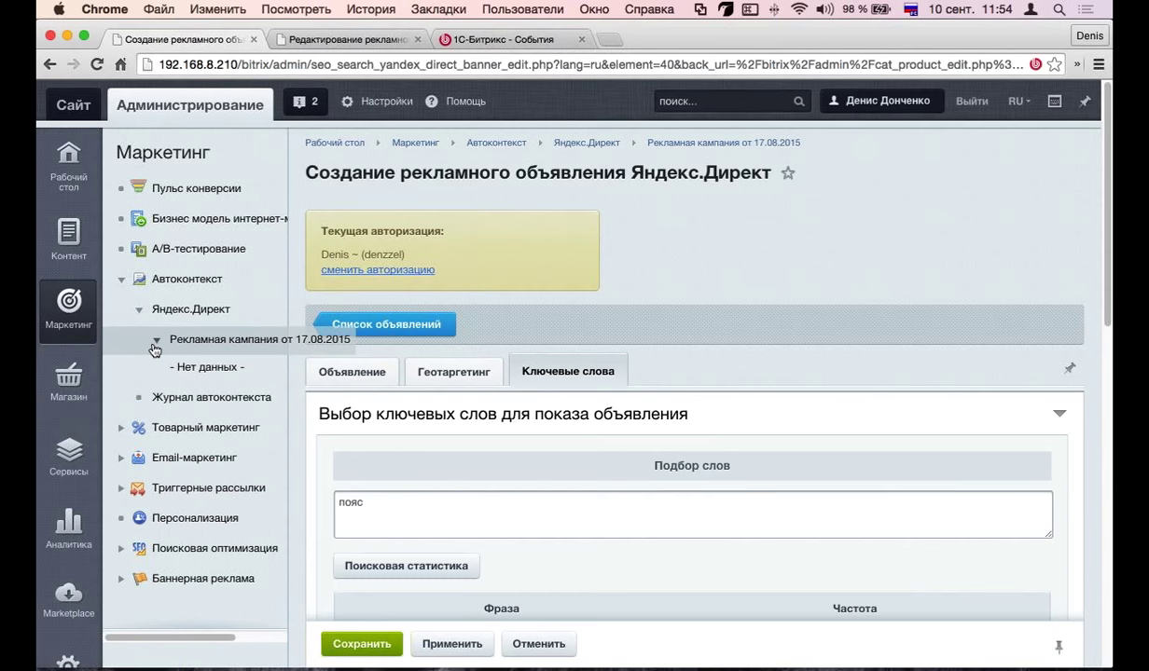
left_click(373, 375)
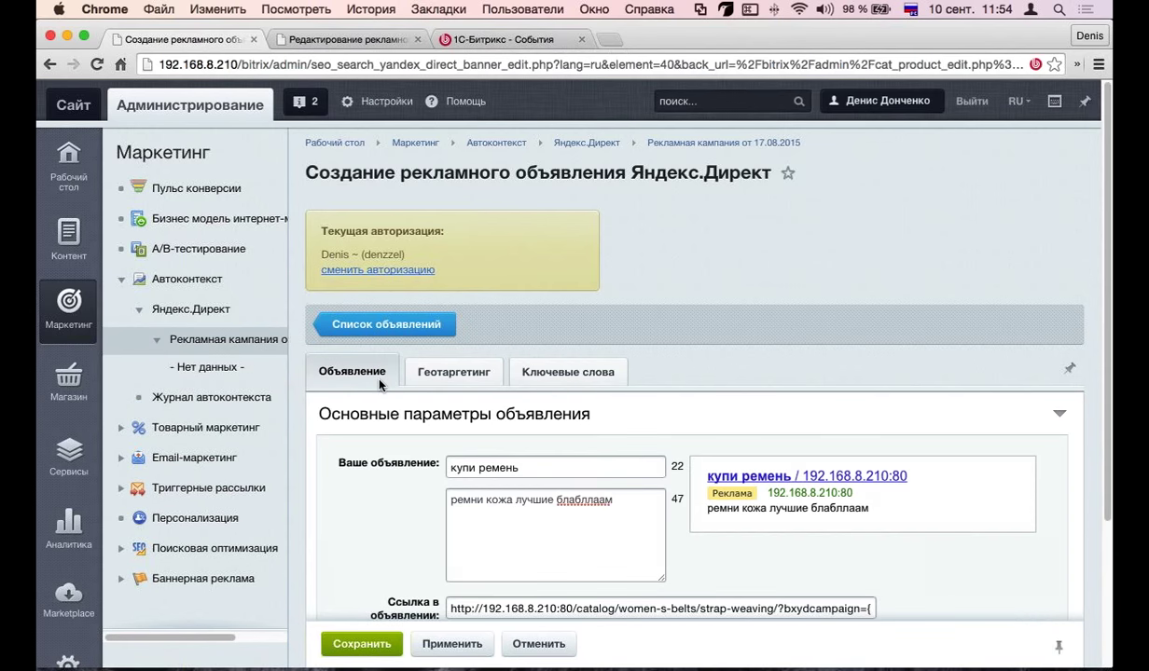
scroll(379, 384, "down", 5)
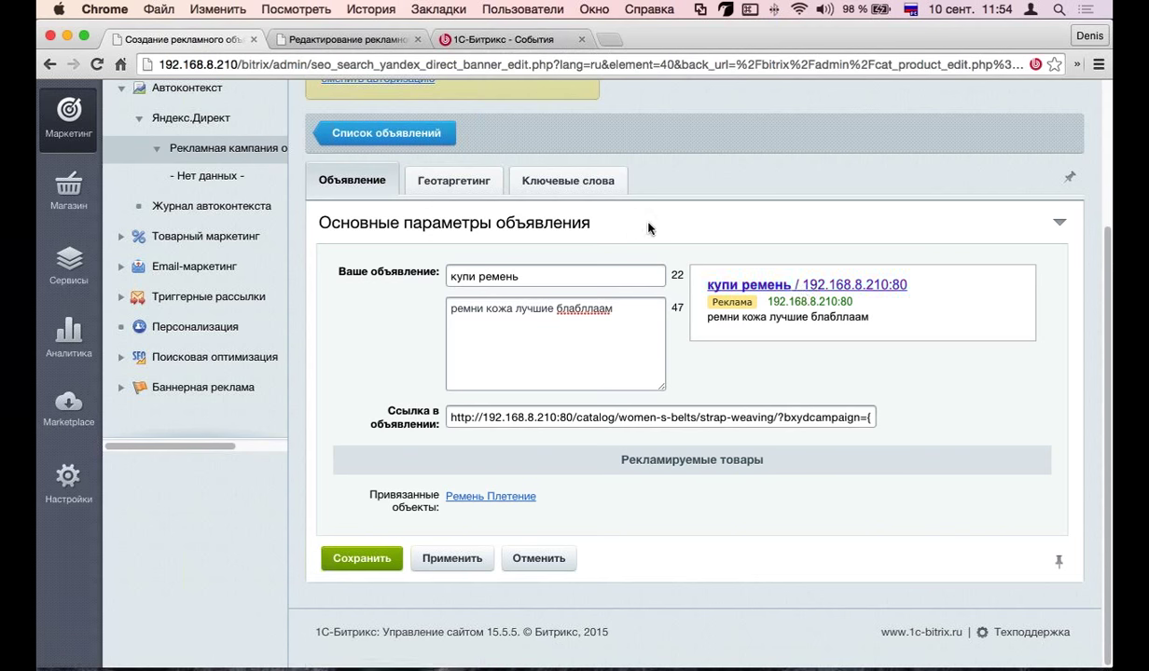
scroll(649, 229, "up", 5)
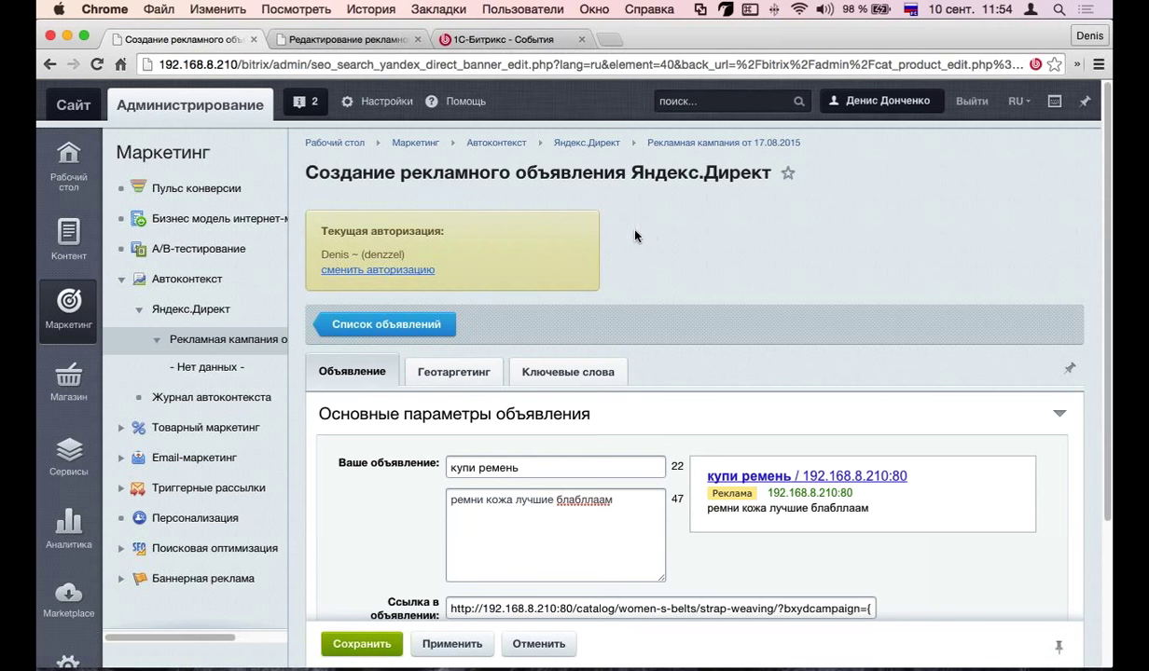
left_click(122, 280)
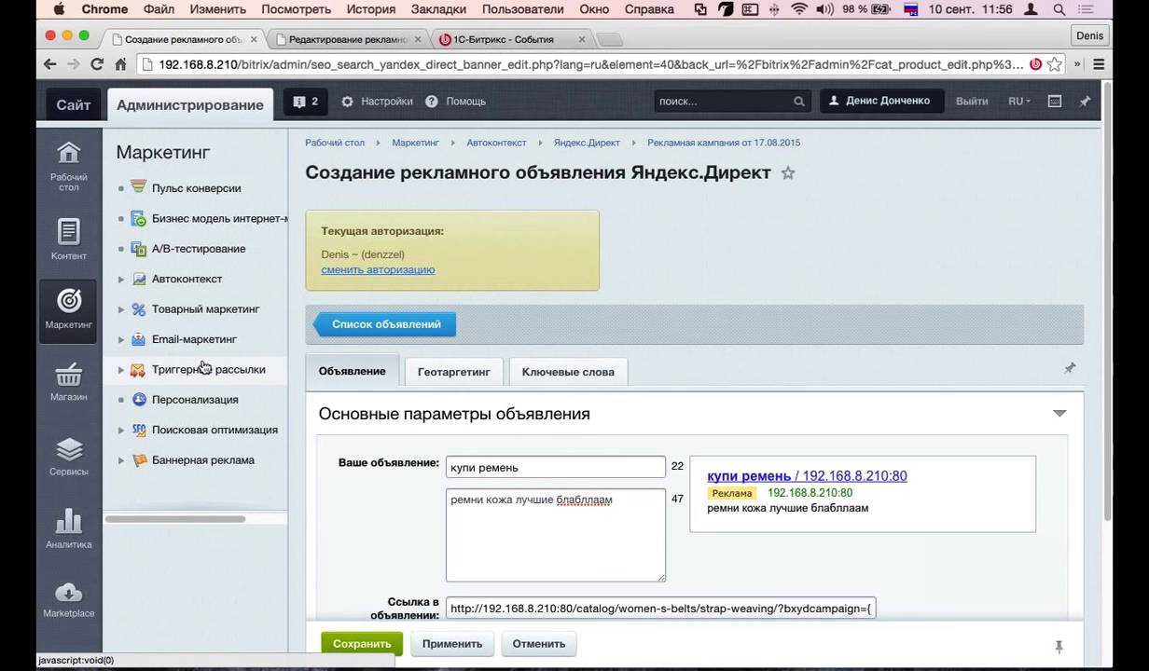
left_click(80, 398)
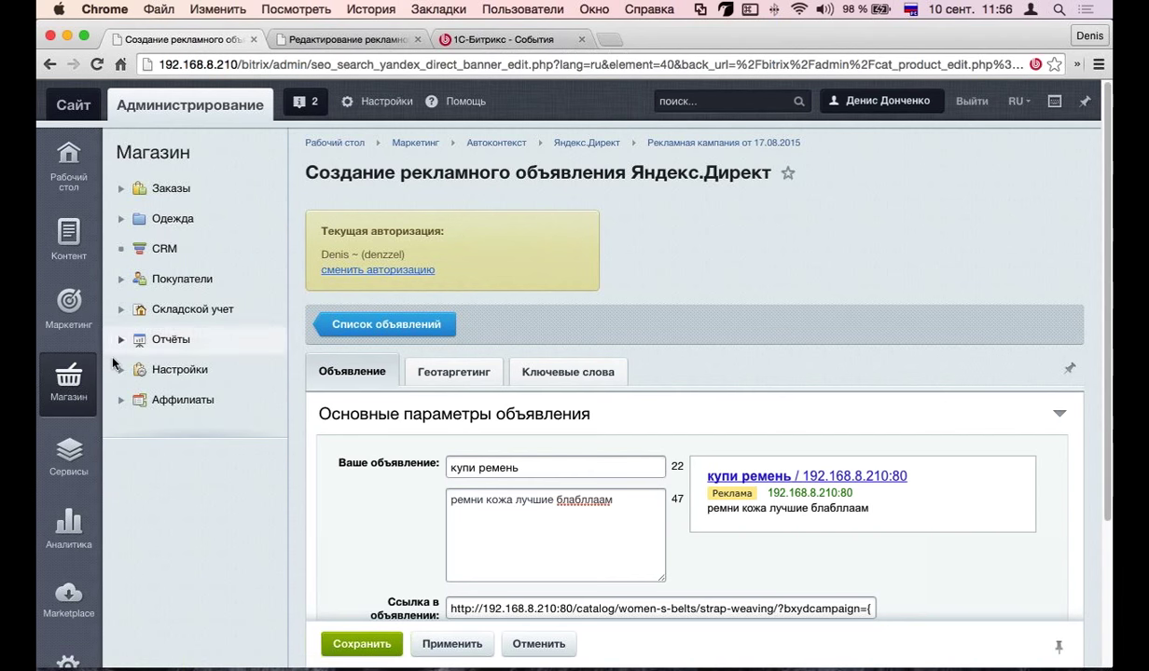
left_click(68, 307)
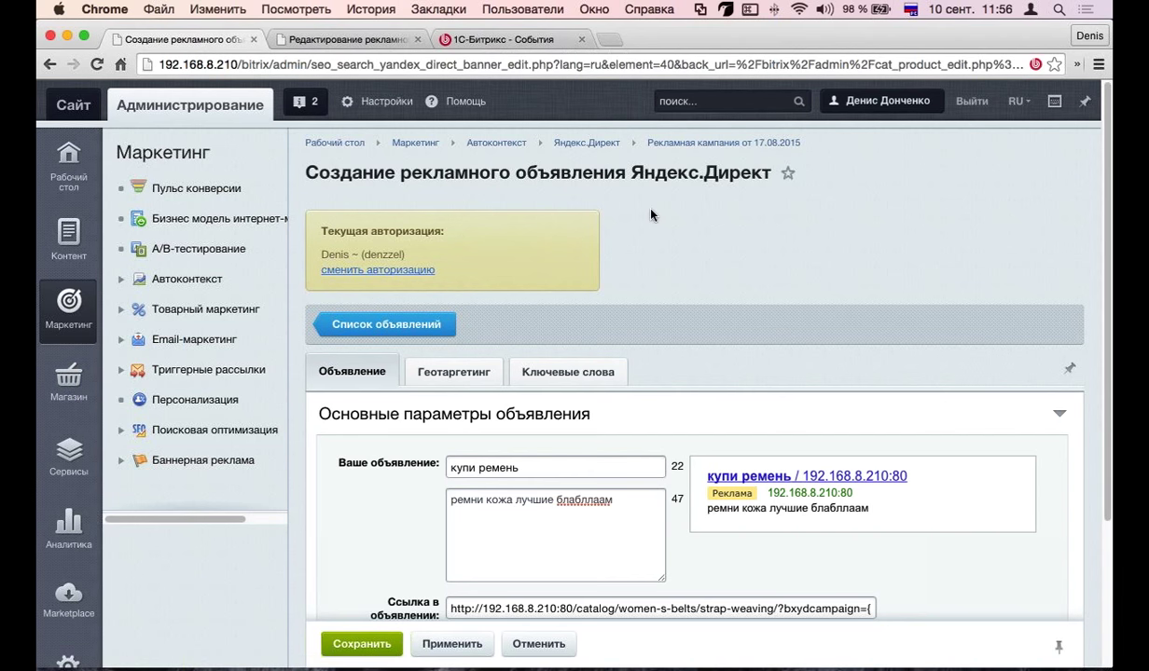
Step: Find the «Покупки на Маркете» settings by searching for «маркет» and enable the store's integration with Яндекс-Маркет
left_click(727, 105)
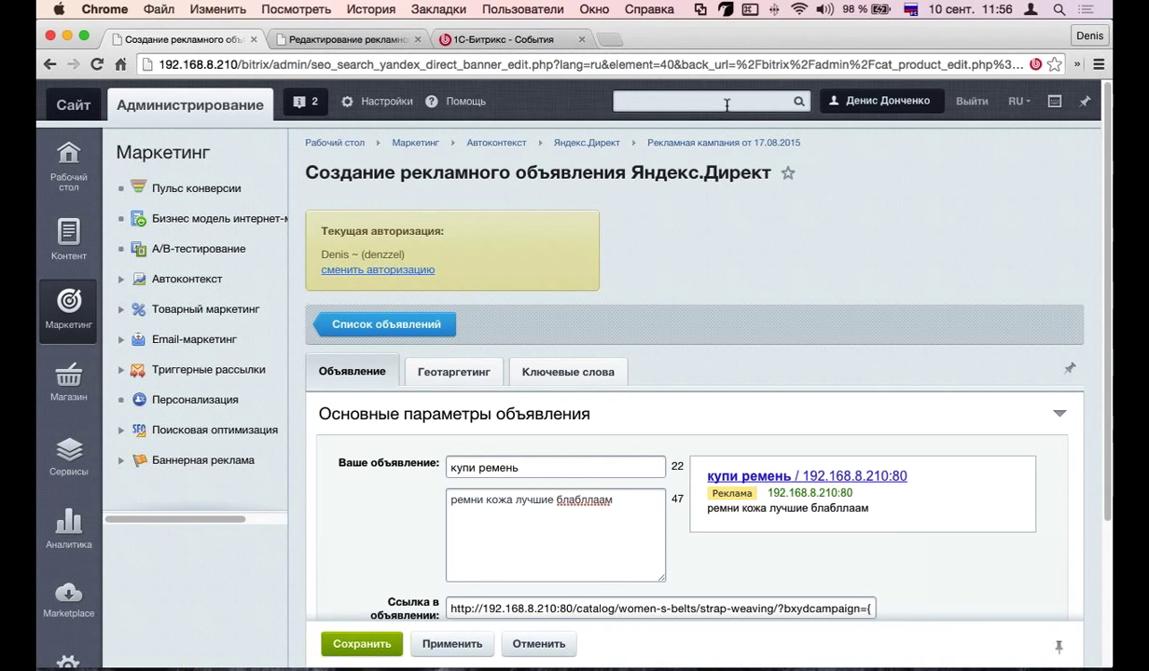
type("маркет")
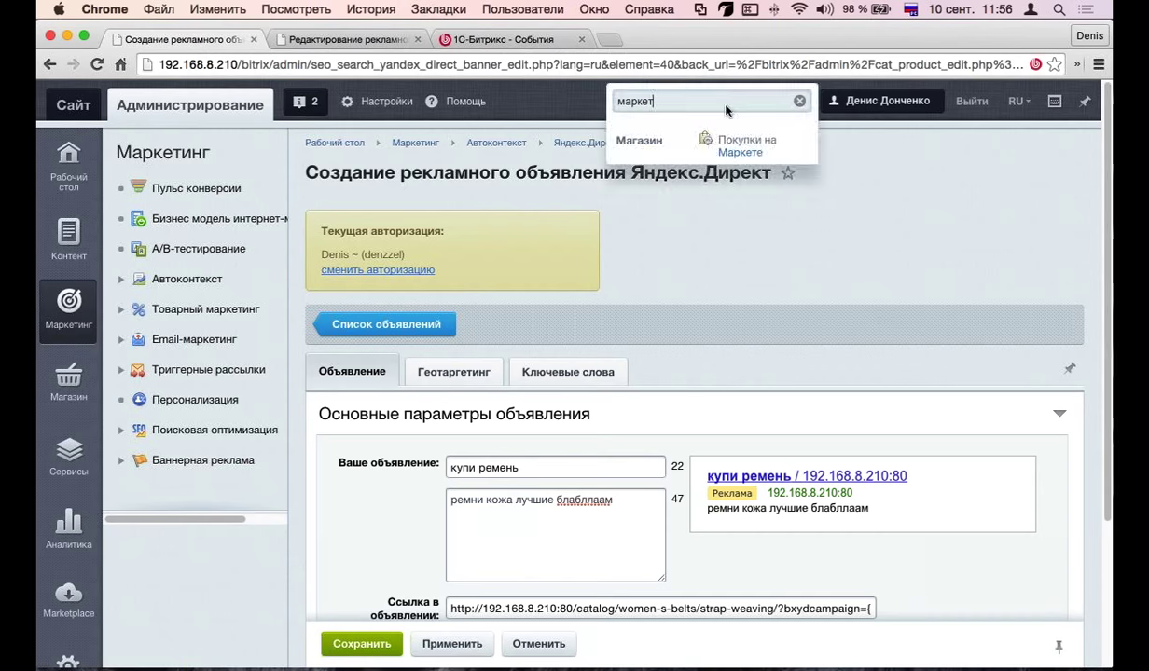
left_click(734, 145)
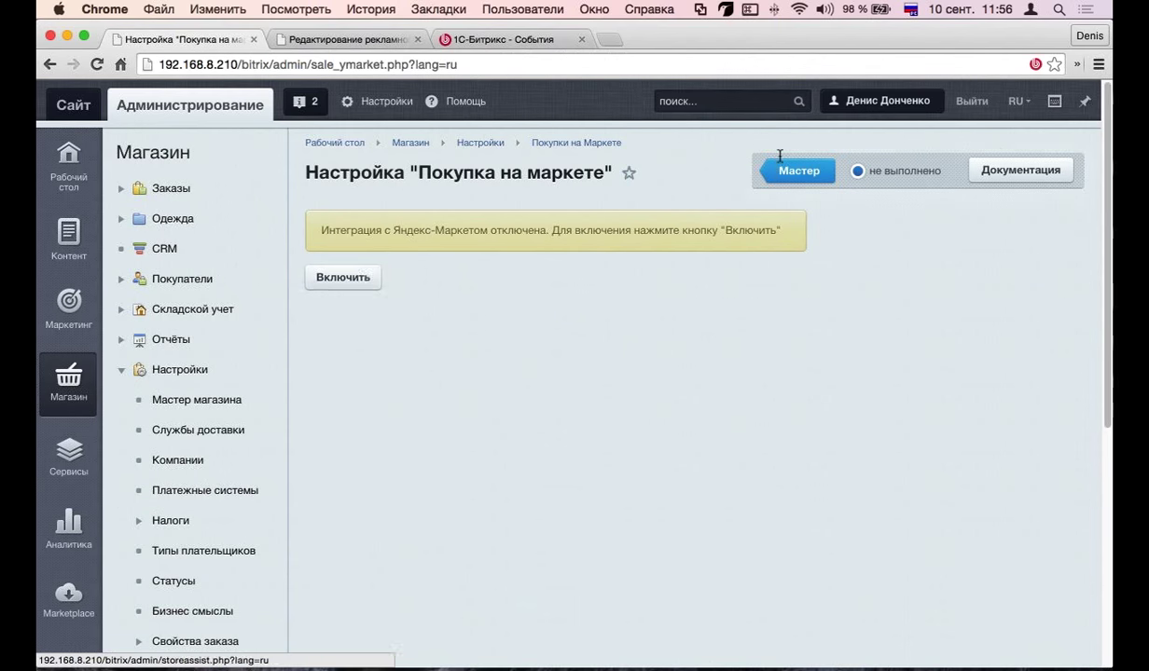
left_click(368, 273)
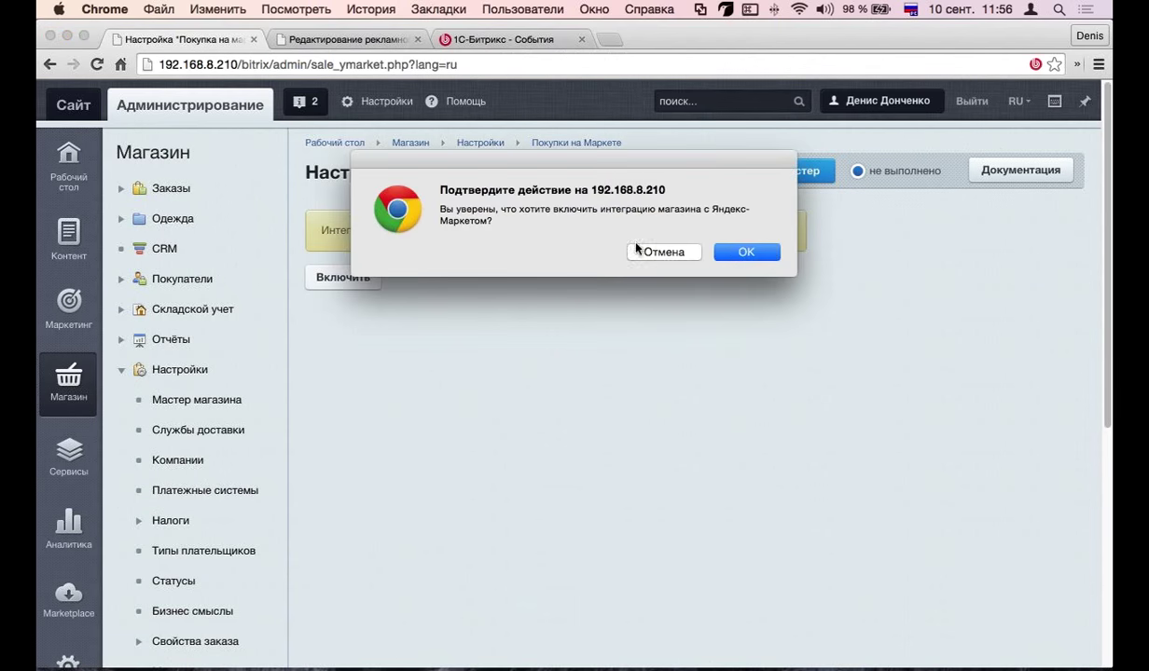
left_click(732, 252)
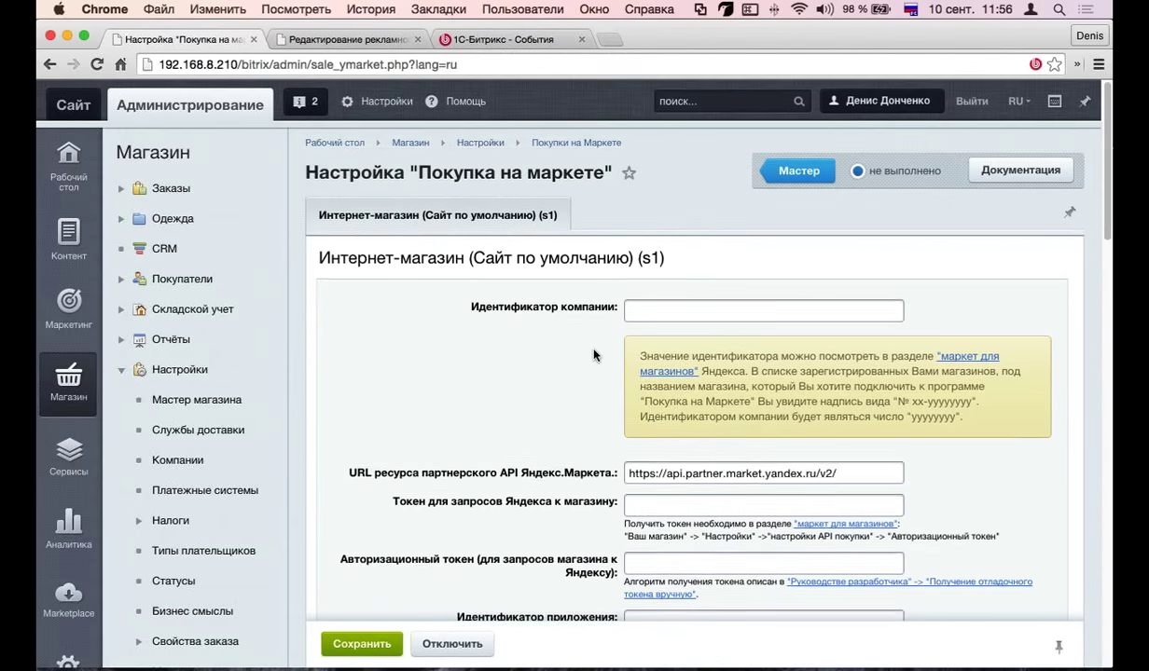
Step: Review the «Покупка на маркете» settings for the default site, including the payment options for «Предоплата через Яндекс»
scroll(583, 345, "down", 2)
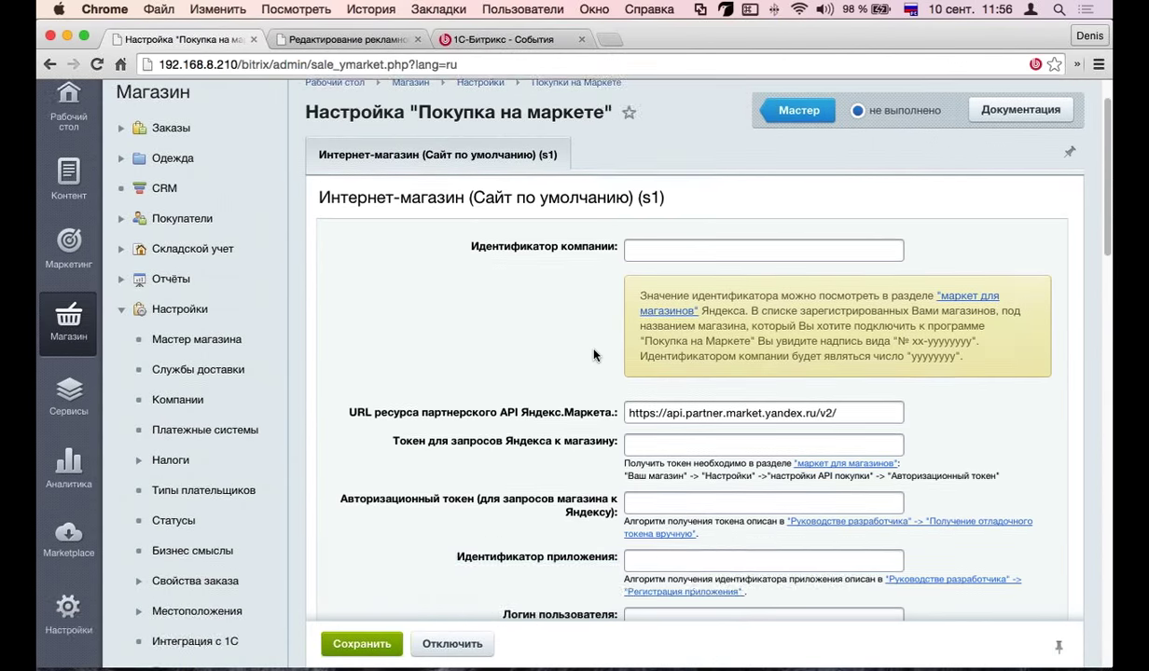
scroll(587, 350, "down", 5)
scroll(434, 376, "down", 5)
scroll(433, 375, "up", 11)
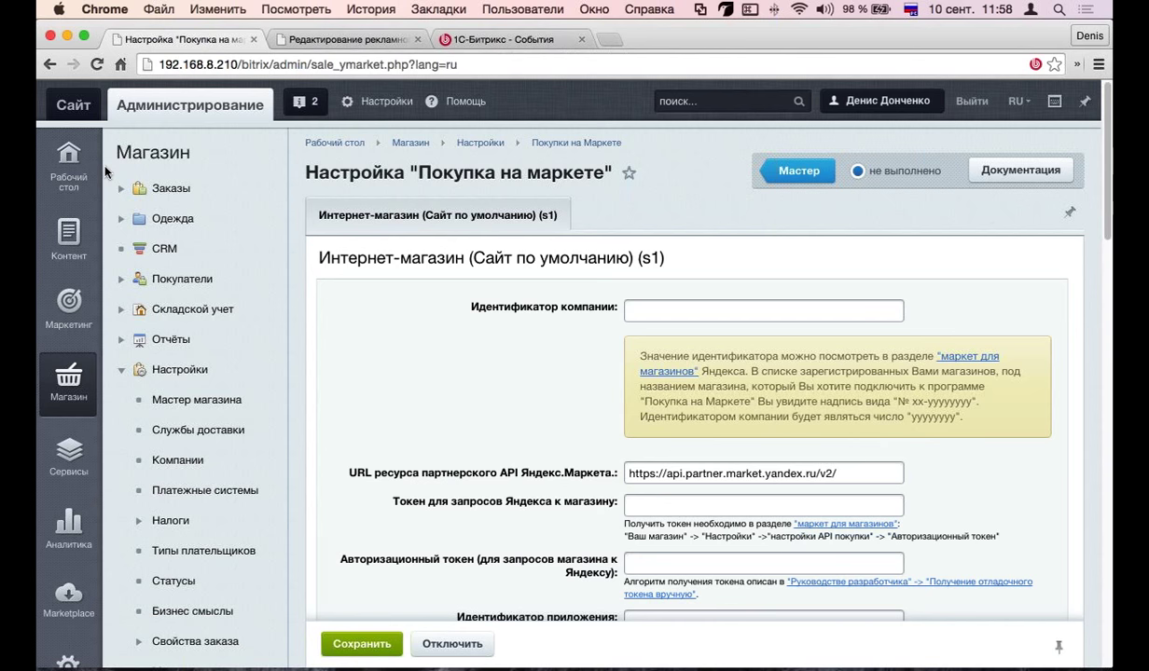
scroll(531, 331, "down", 5)
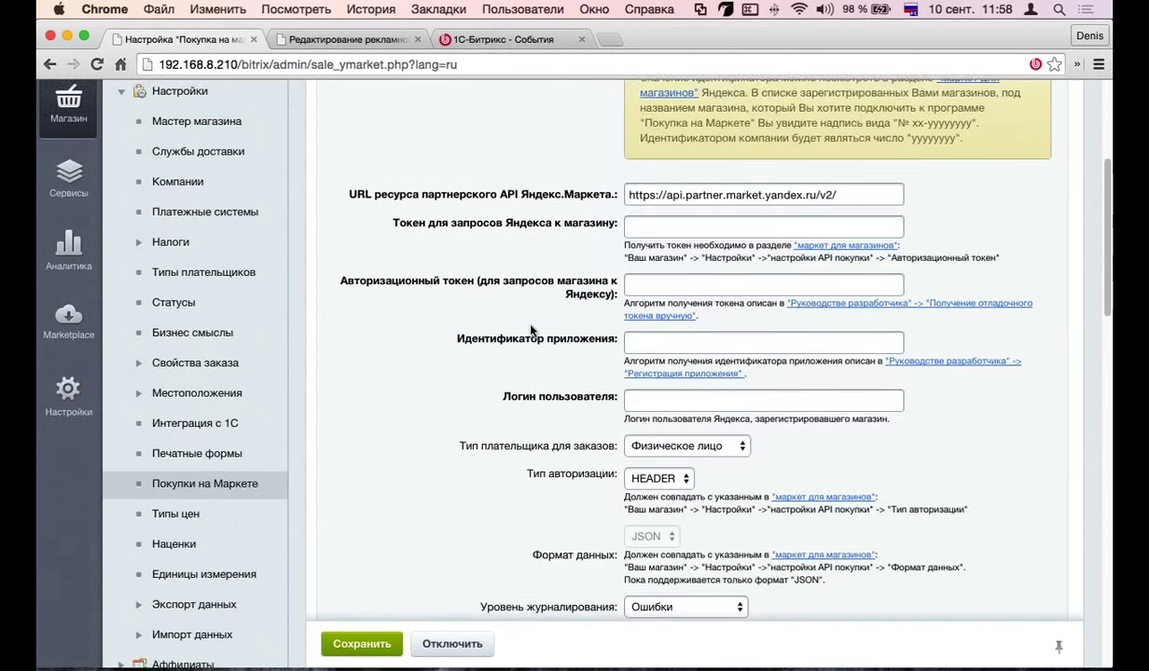
scroll(530, 331, "down", 5)
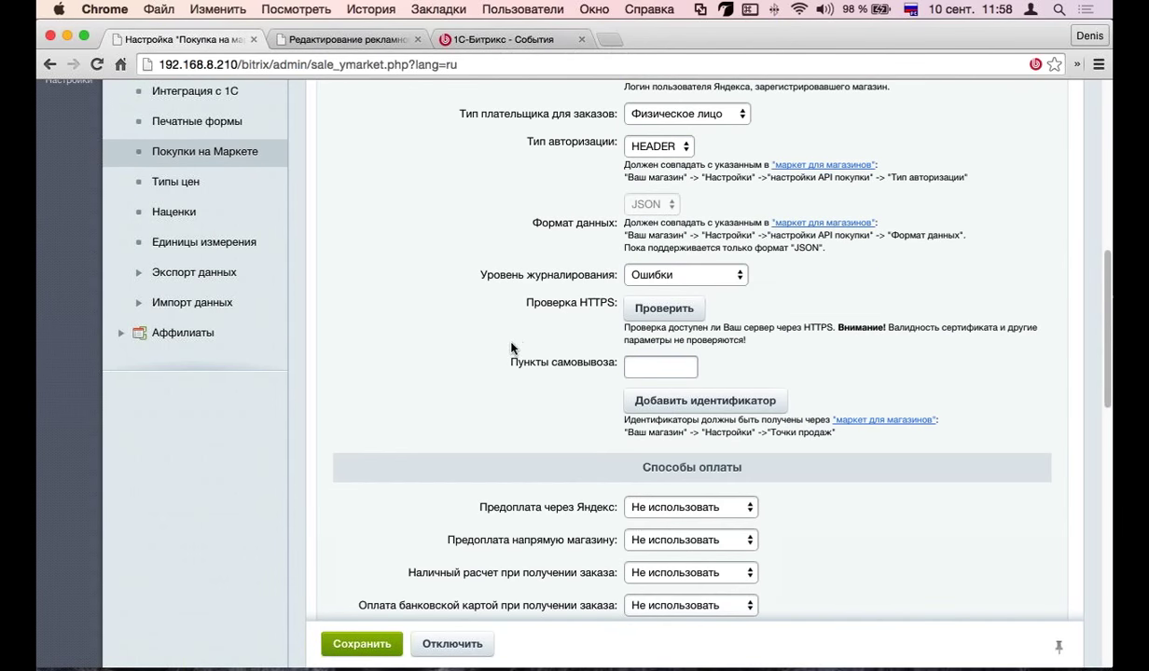
scroll(515, 343, "down", 5)
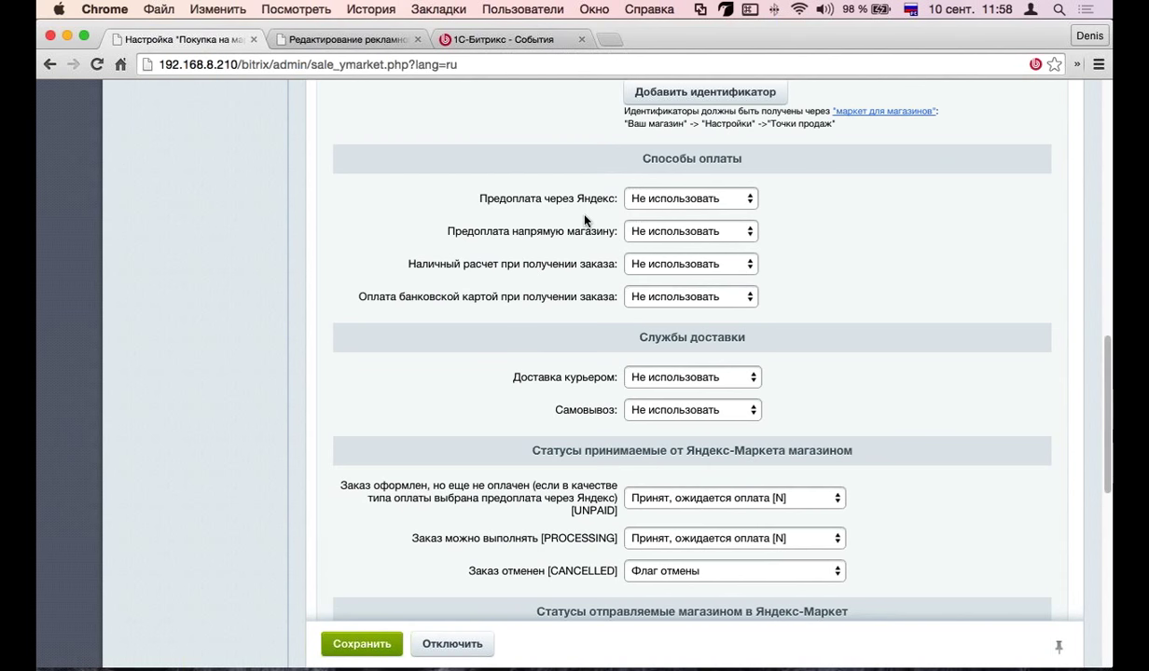
left_click(627, 197)
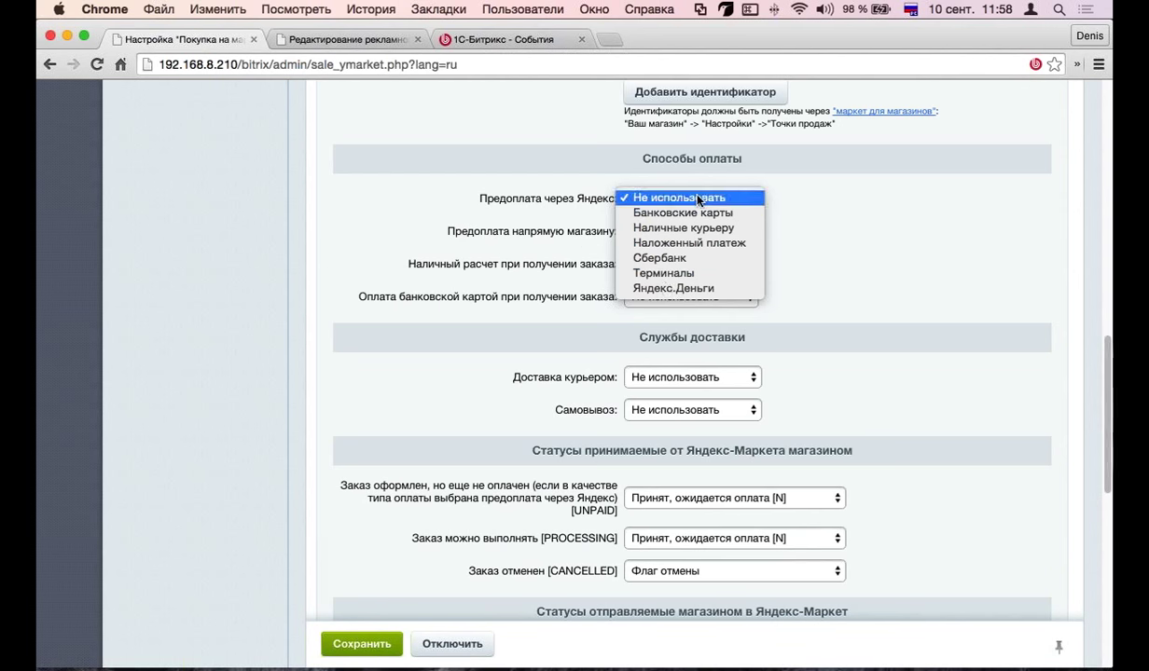
left_click(781, 229)
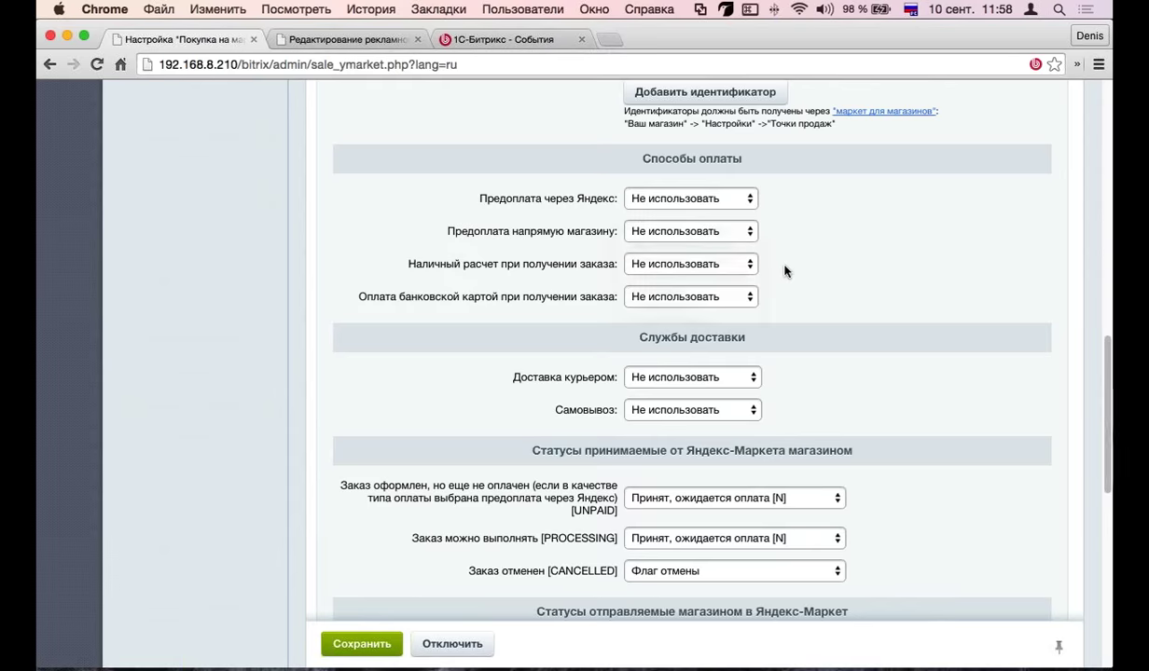
Step: Review the payment methods, delivery services and order statuses in the «Покупка на маркете» settings
scroll(784, 270, "down", 3)
scroll(784, 270, "up", 5)
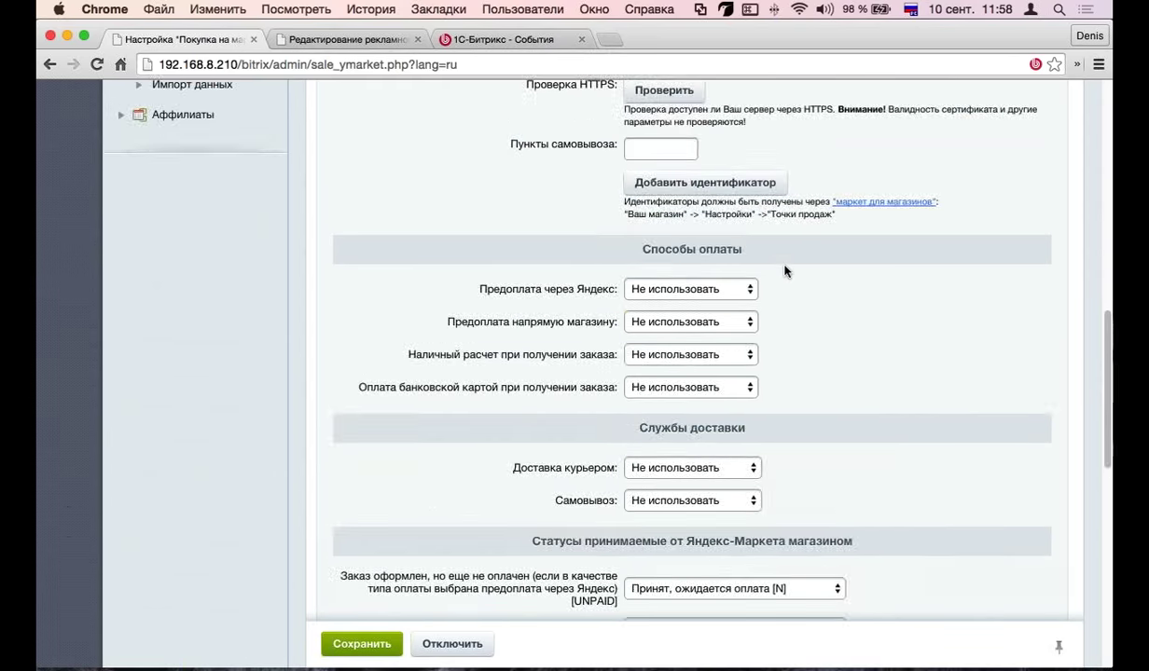
scroll(784, 271, "up", 10)
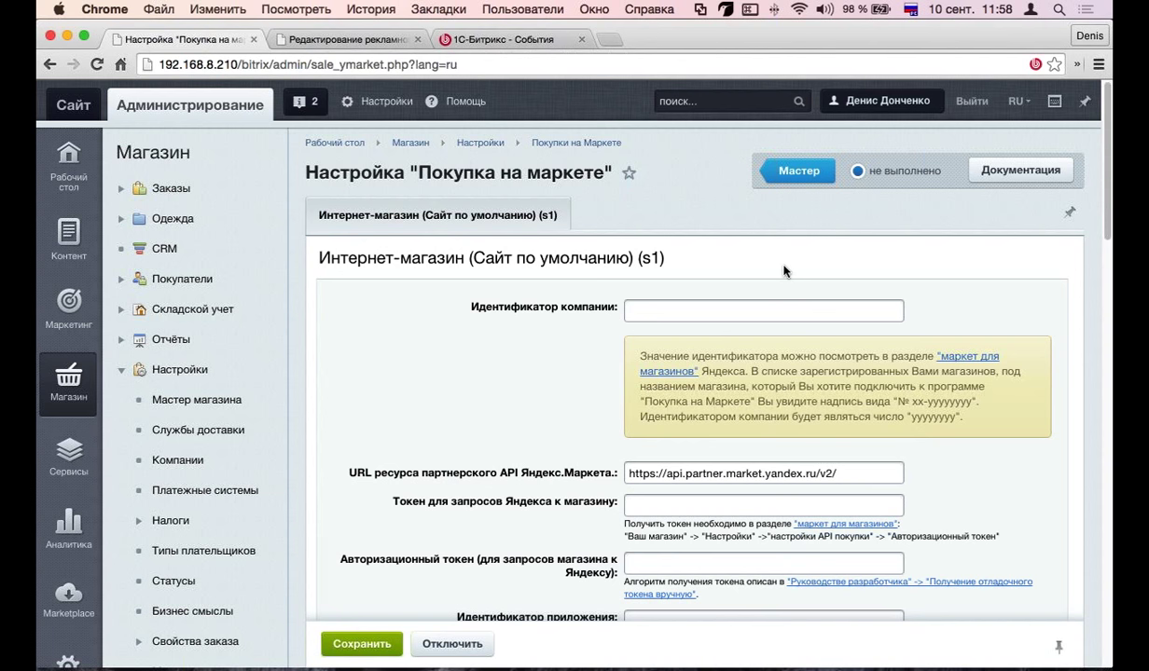
Step: Open the «Пульс конверсии» report in the marketing section and review the store's conversion scale and overall conversion chart
left_click(73, 308)
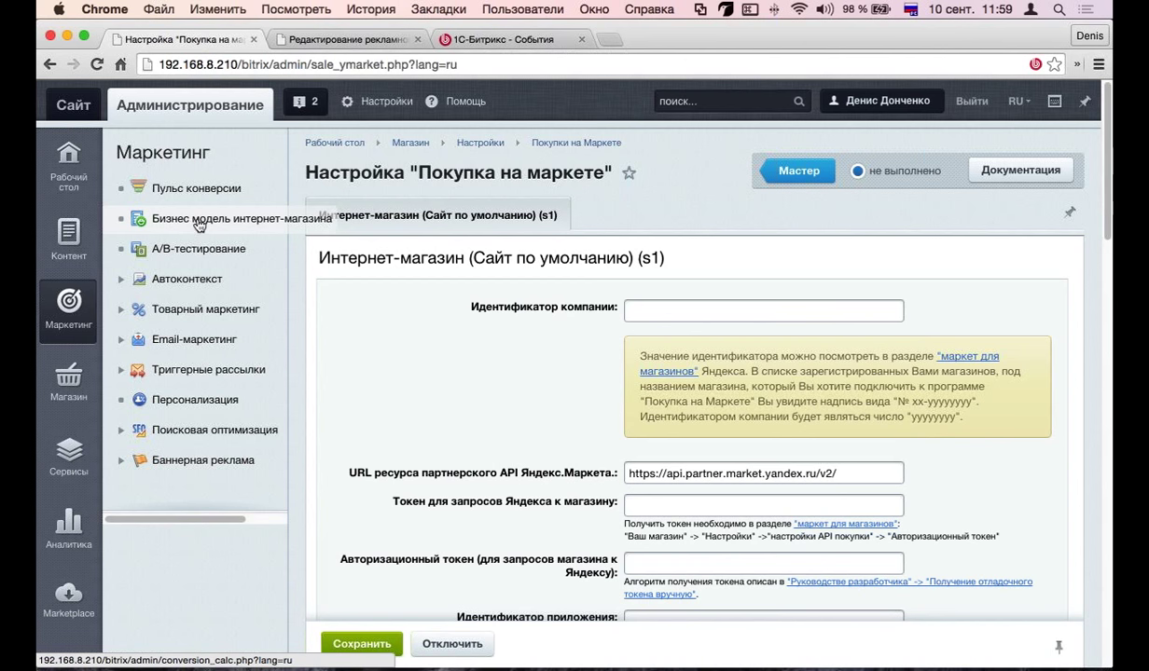
left_click(209, 192)
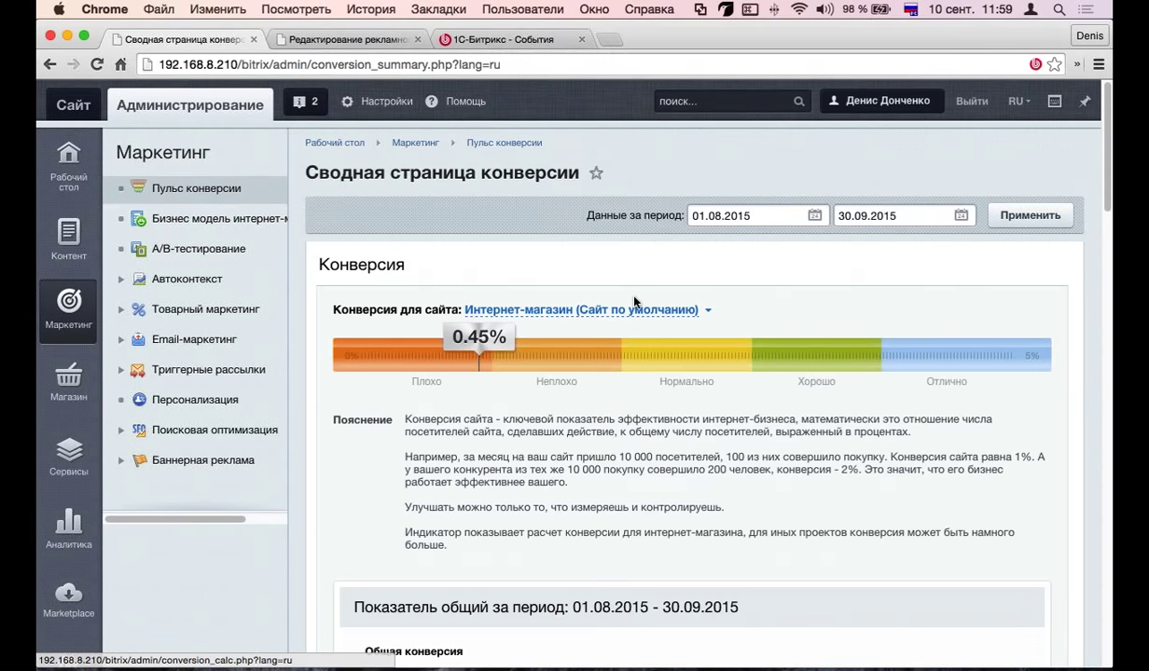
scroll(635, 328, "down", 5)
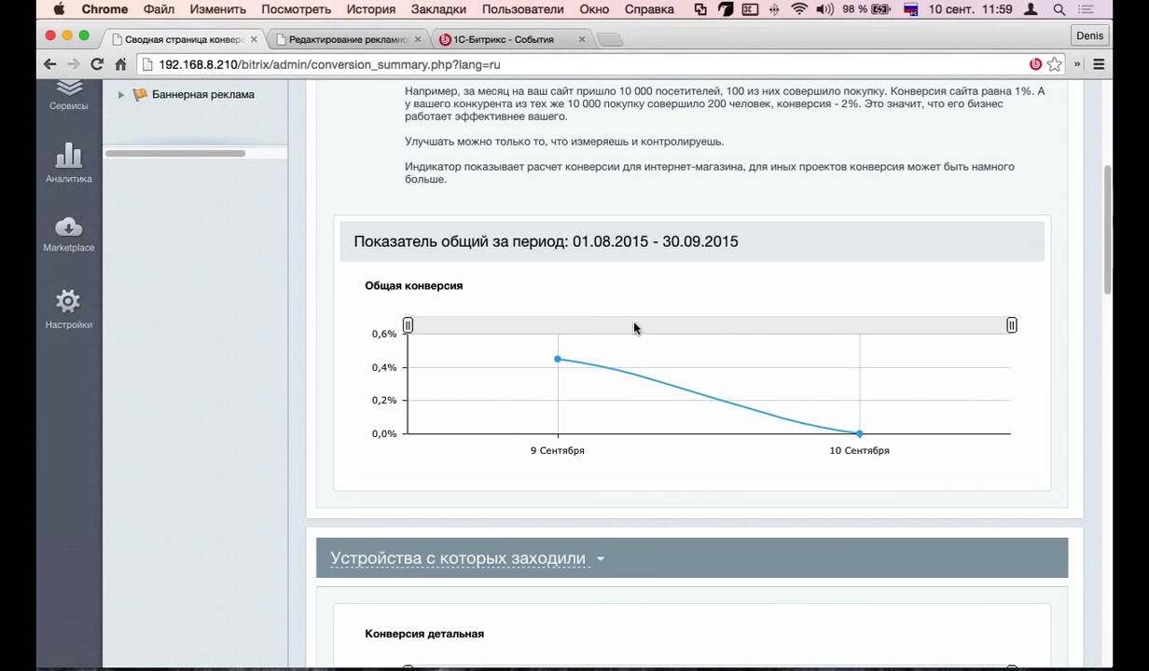
scroll(644, 311, "up", 5)
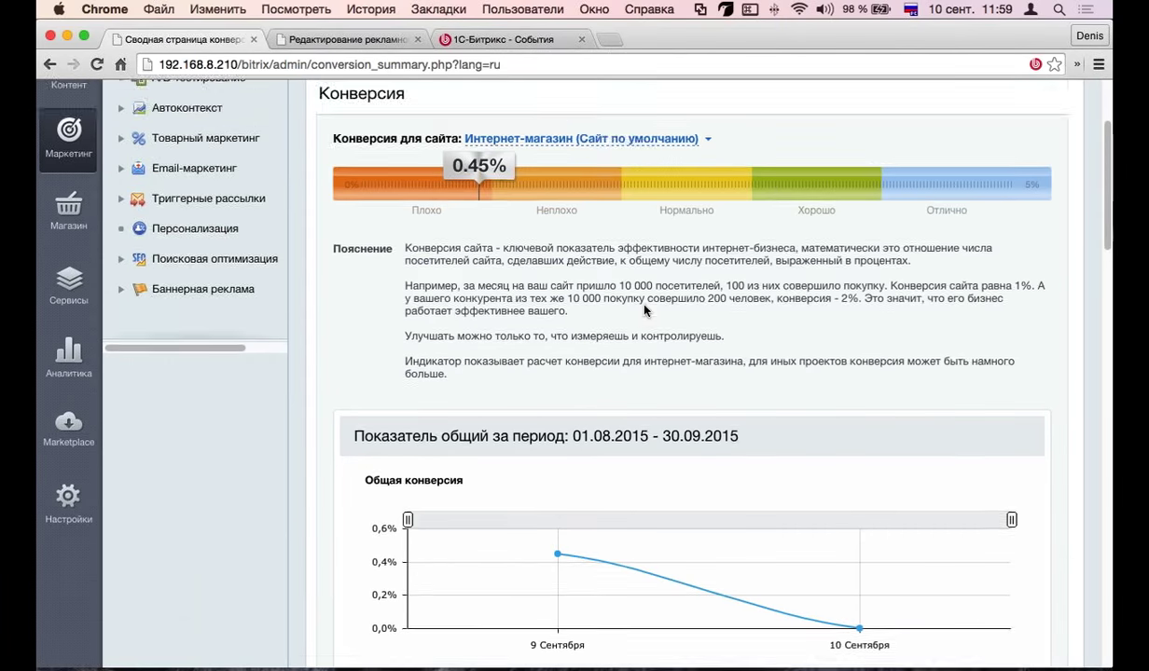
scroll(653, 313, "down", 3)
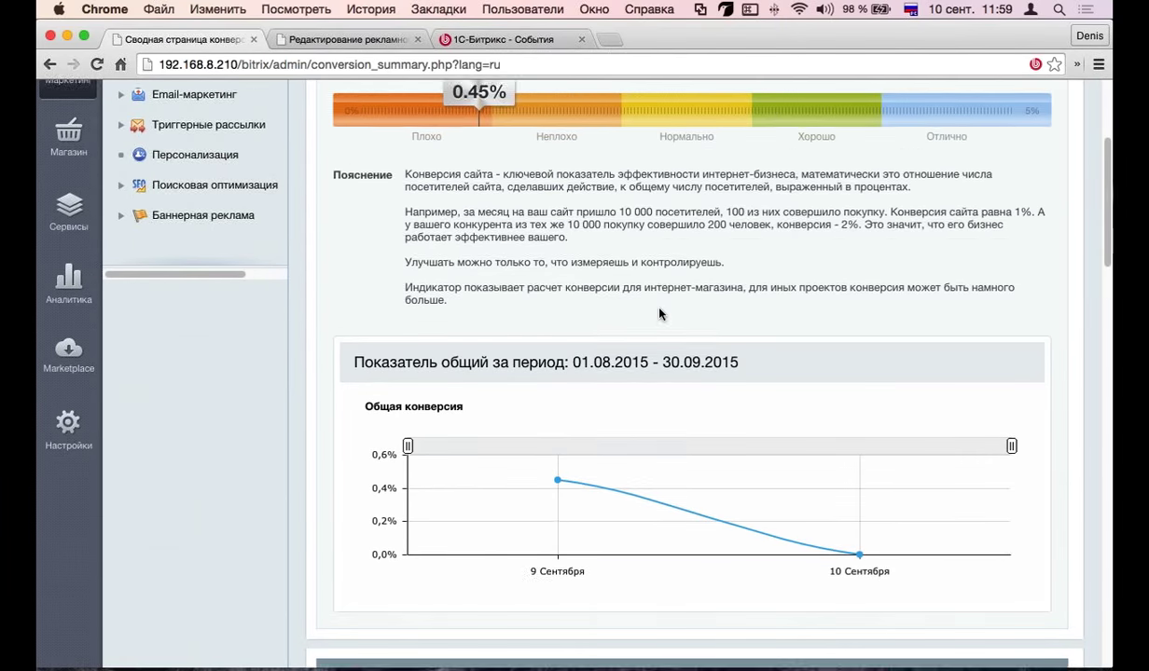
scroll(659, 315, "down", 3)
scroll(639, 357, "down", 5)
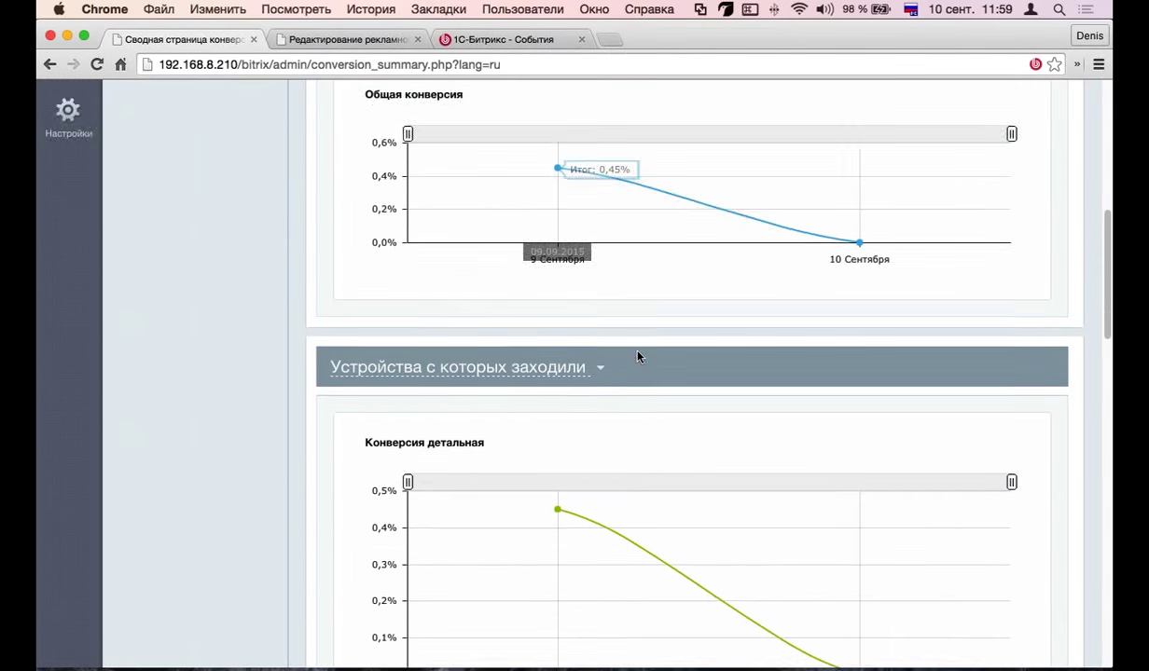
scroll(590, 380, "down", 5)
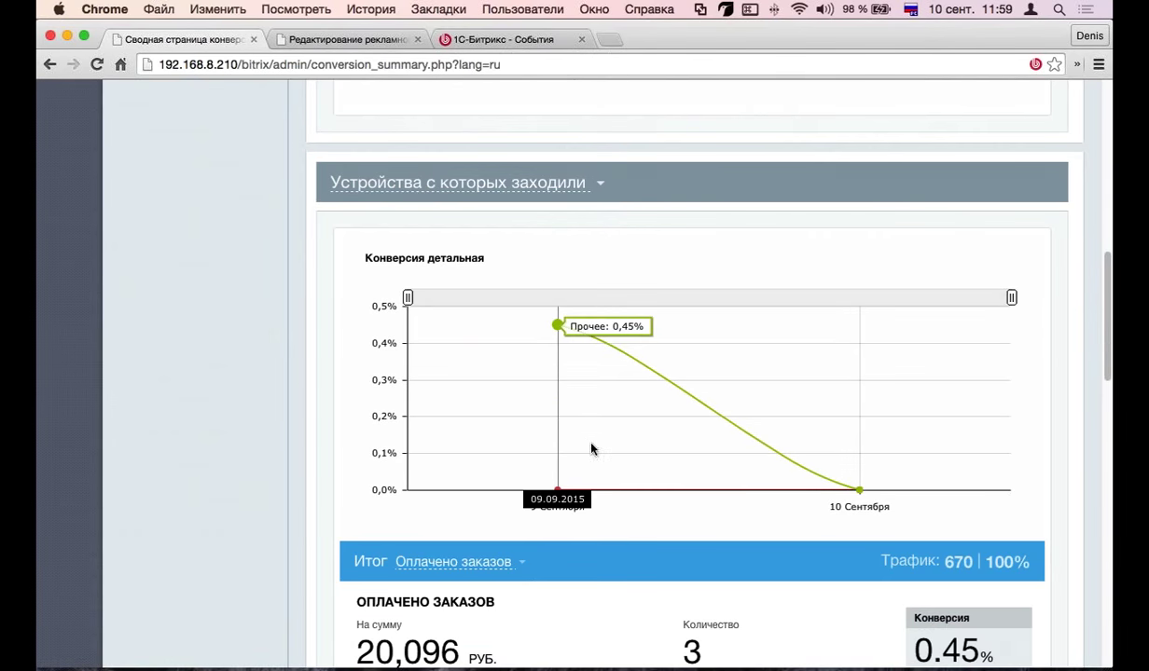
Step: Examine the detailed conversion chart and the totals for paid orders, placed orders and cart additions, including the available indicator options
scroll(597, 443, "down", 1)
scroll(559, 415, "down", 2)
scroll(522, 373, "down", 2)
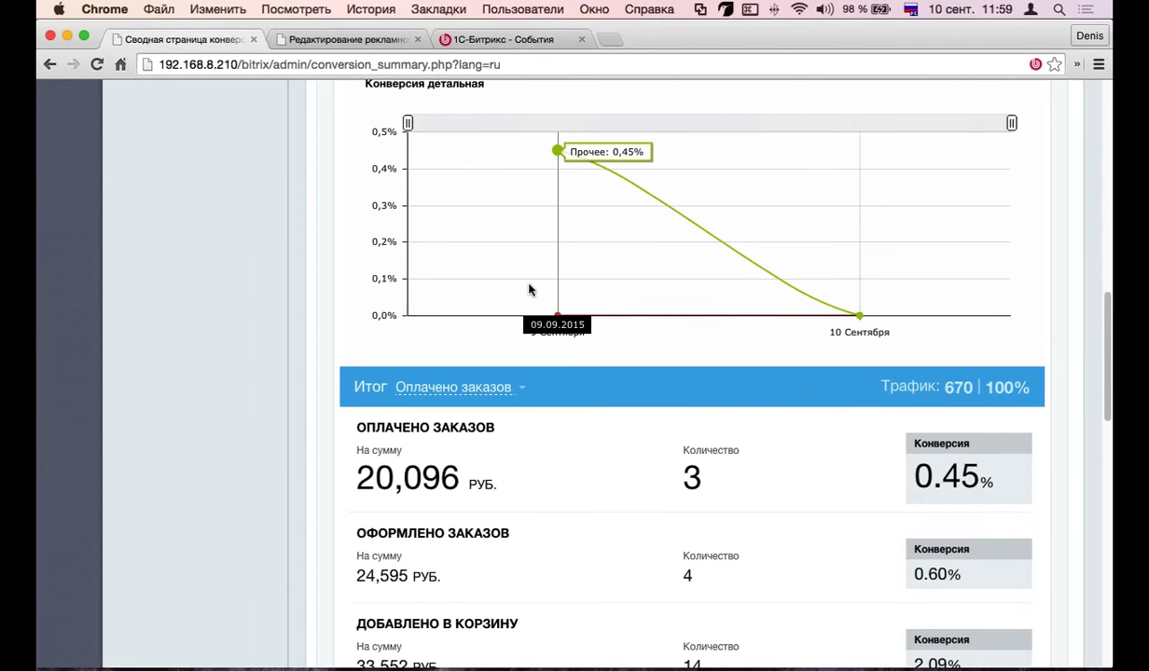
scroll(497, 377, "down", 3)
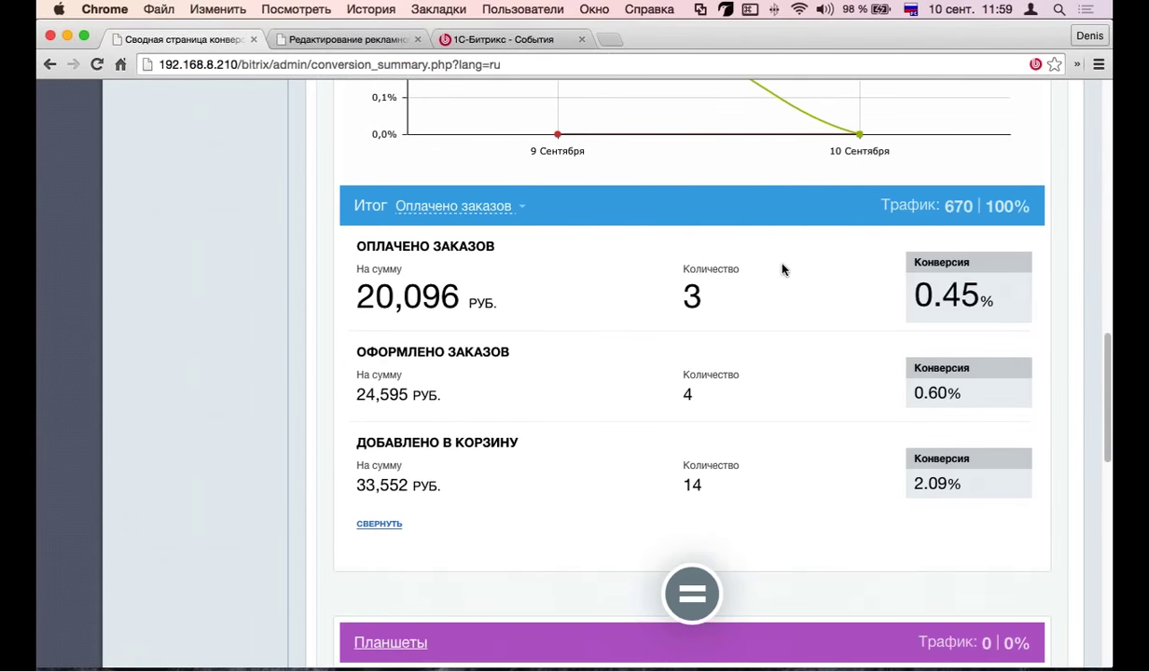
scroll(435, 224, "up", 5)
scroll(431, 280, "down", 3)
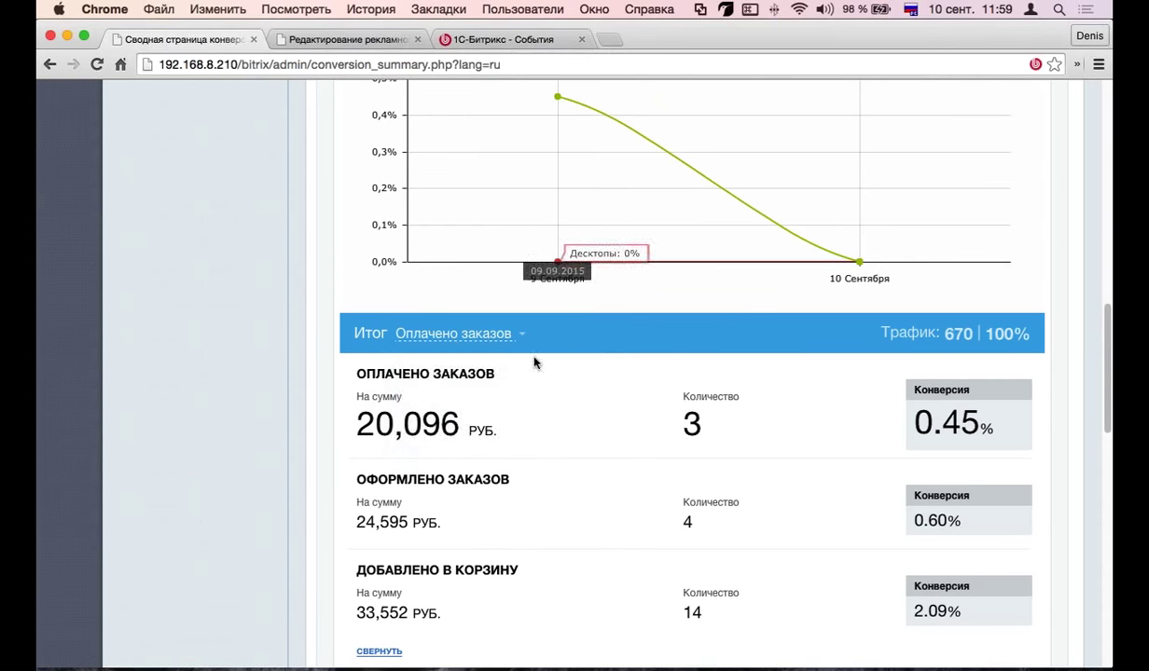
left_click(511, 338)
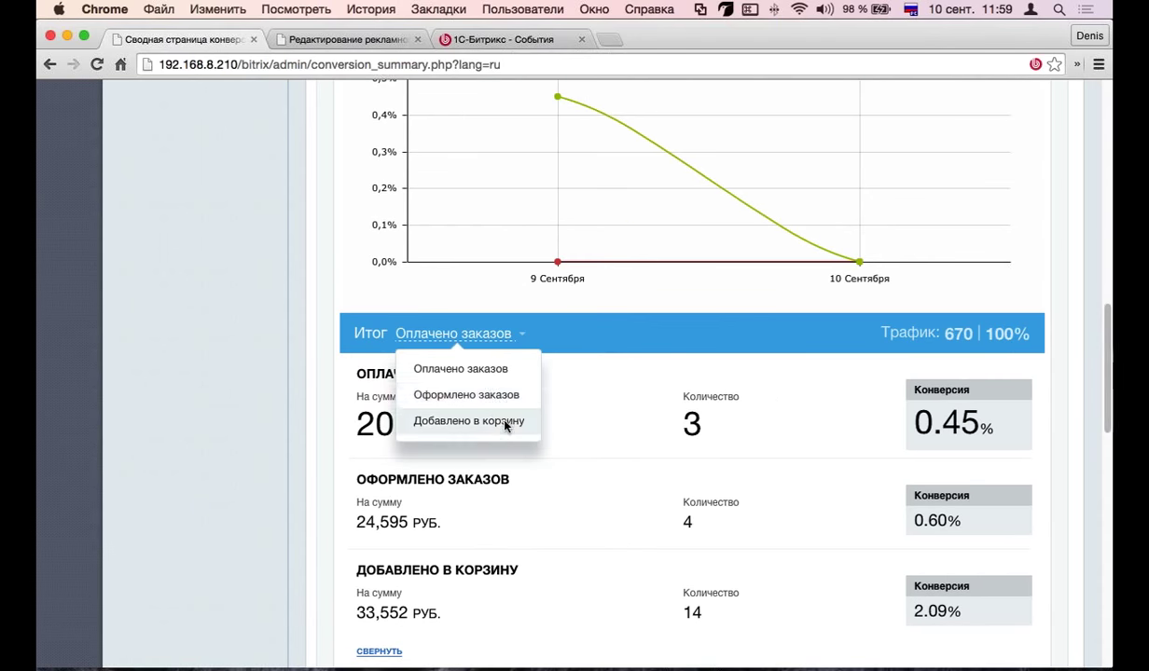
left_click(587, 343)
Step: Compare the traffic, paid orders and conversion of tablets, smartphones, desktops and other devices in the conversion report
scroll(588, 344, "down", 5)
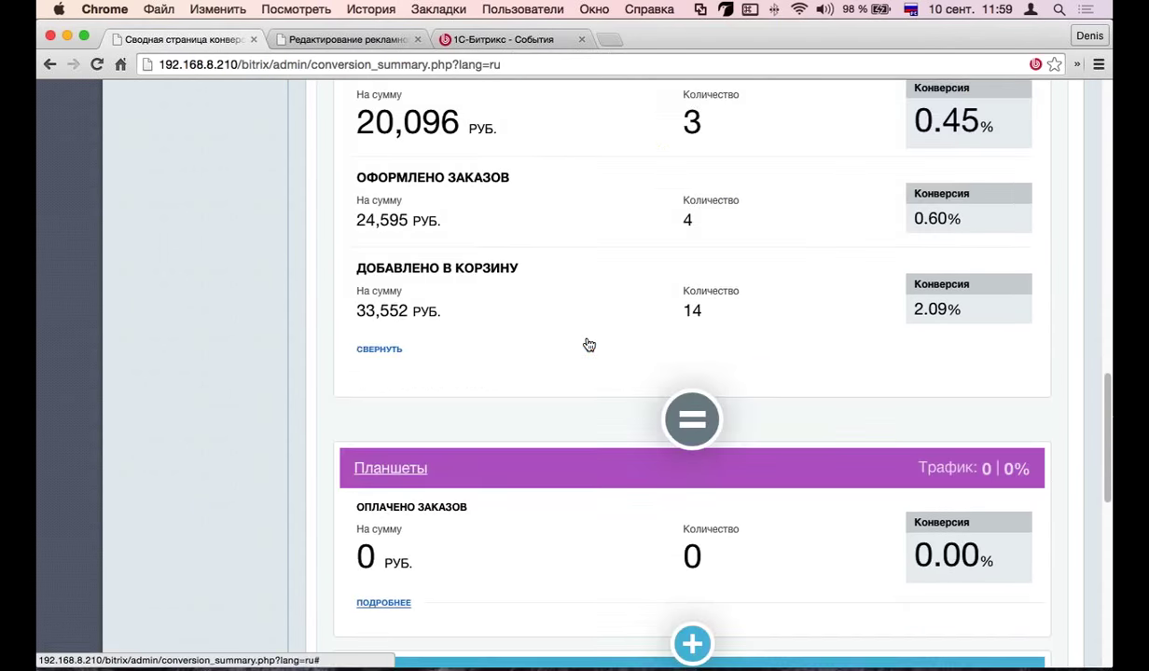
scroll(587, 343, "down", 5)
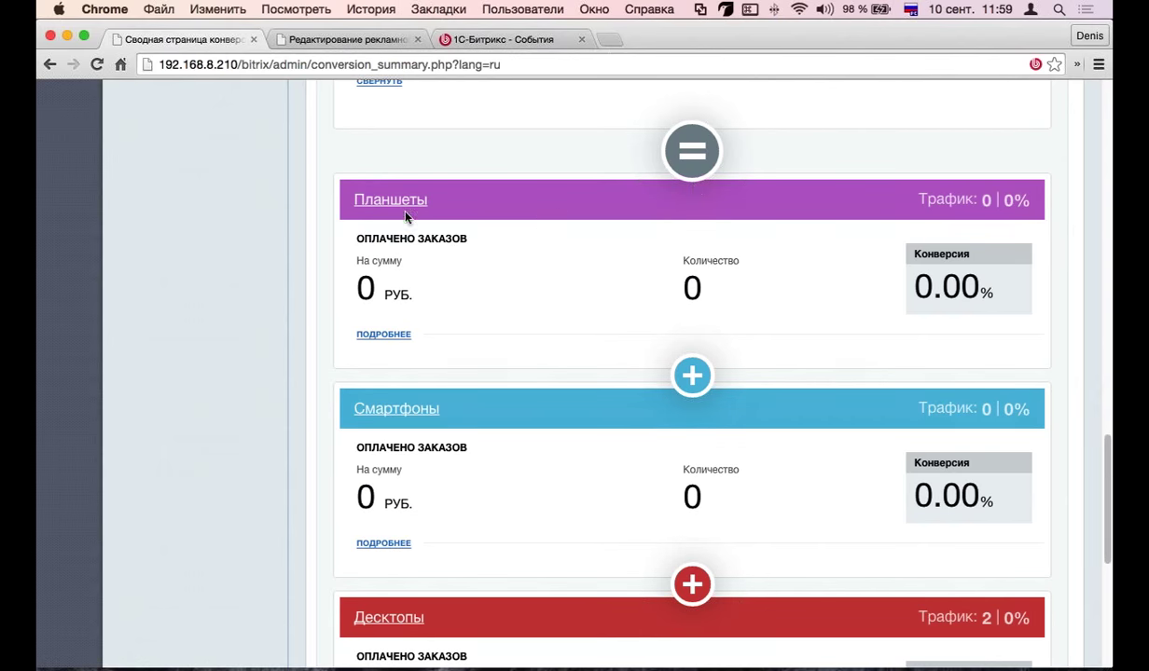
scroll(653, 224, "up", 1)
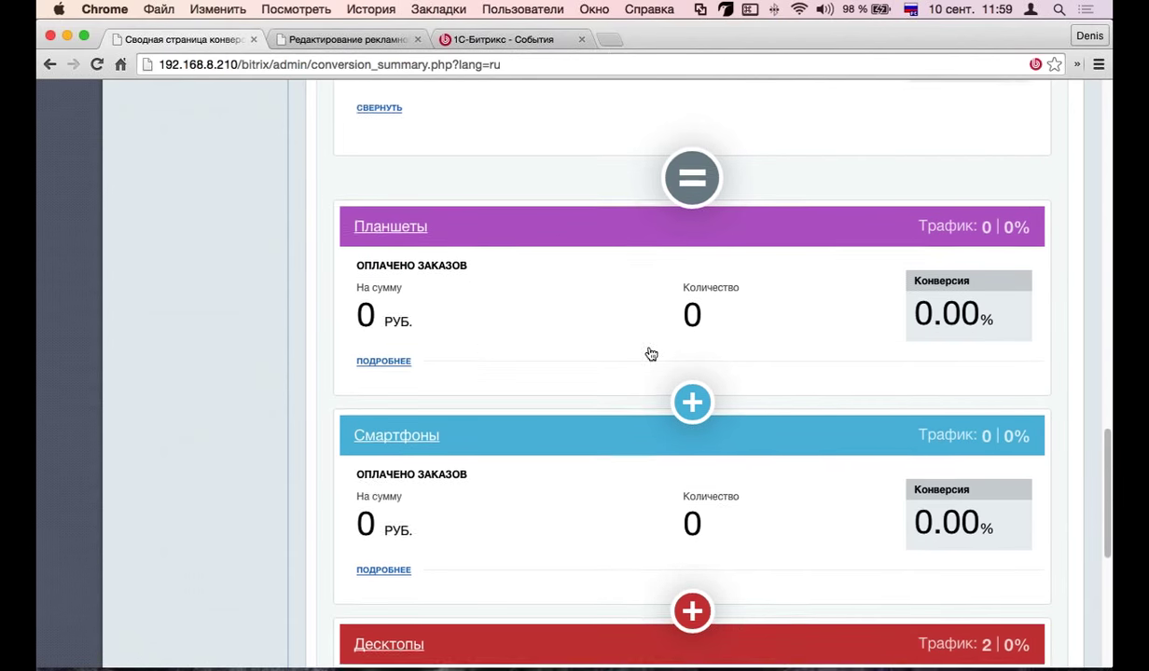
scroll(641, 299, "down", 1)
scroll(420, 293, "down", 2)
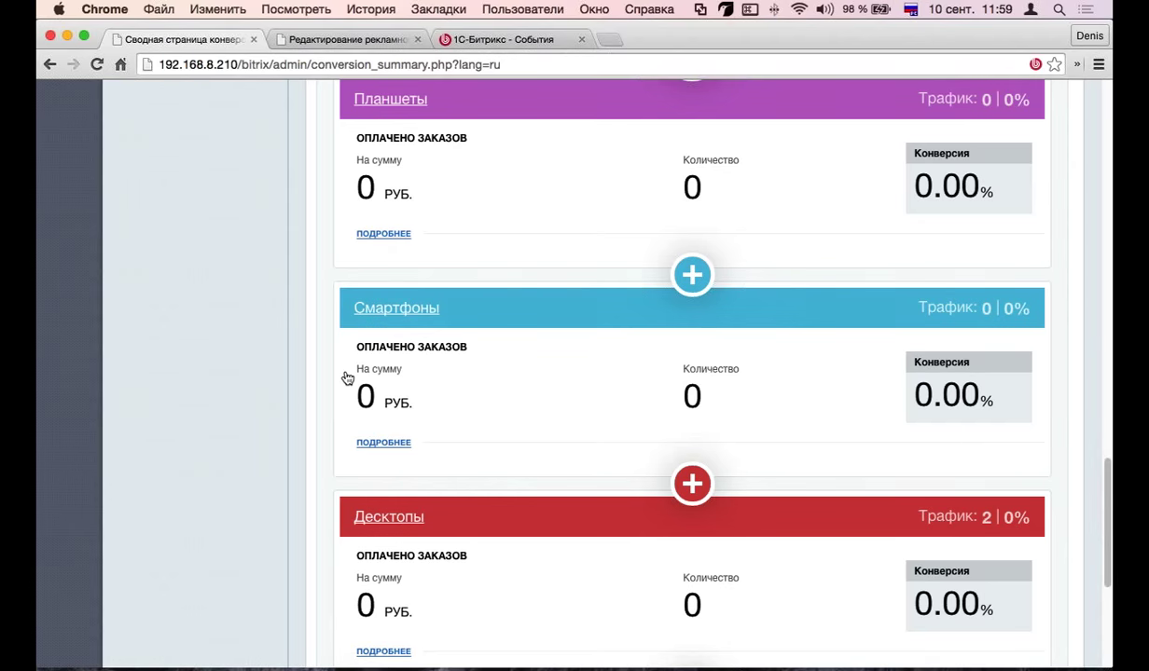
scroll(551, 352, "down", 5)
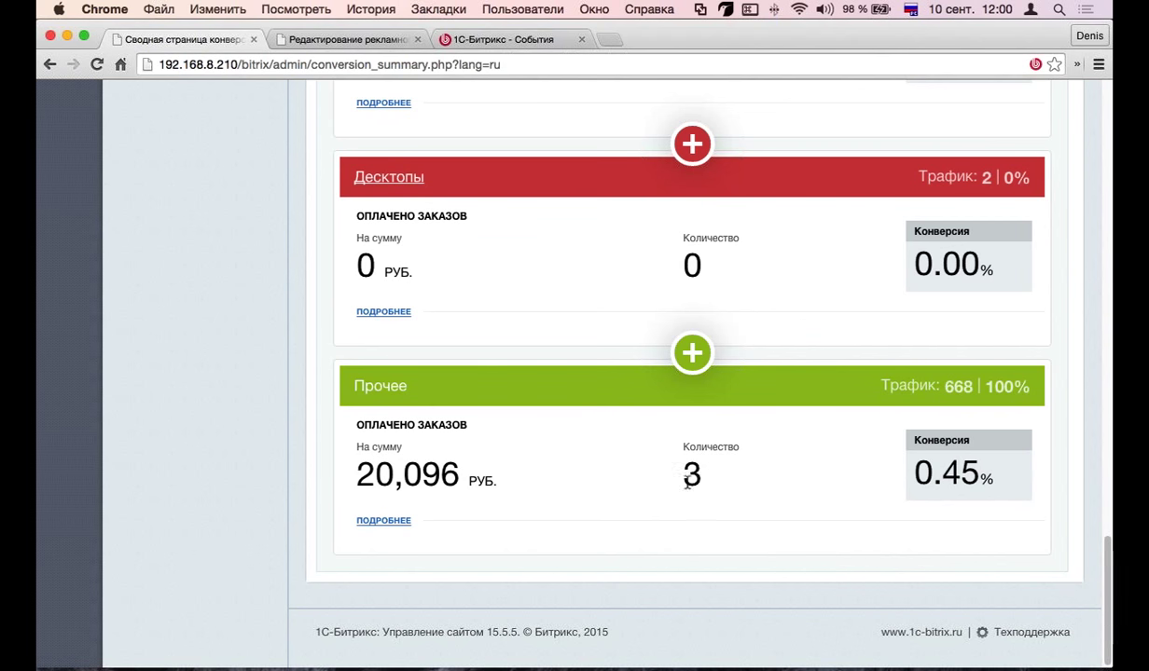
scroll(695, 480, "up", 1)
scroll(696, 479, "up", 5)
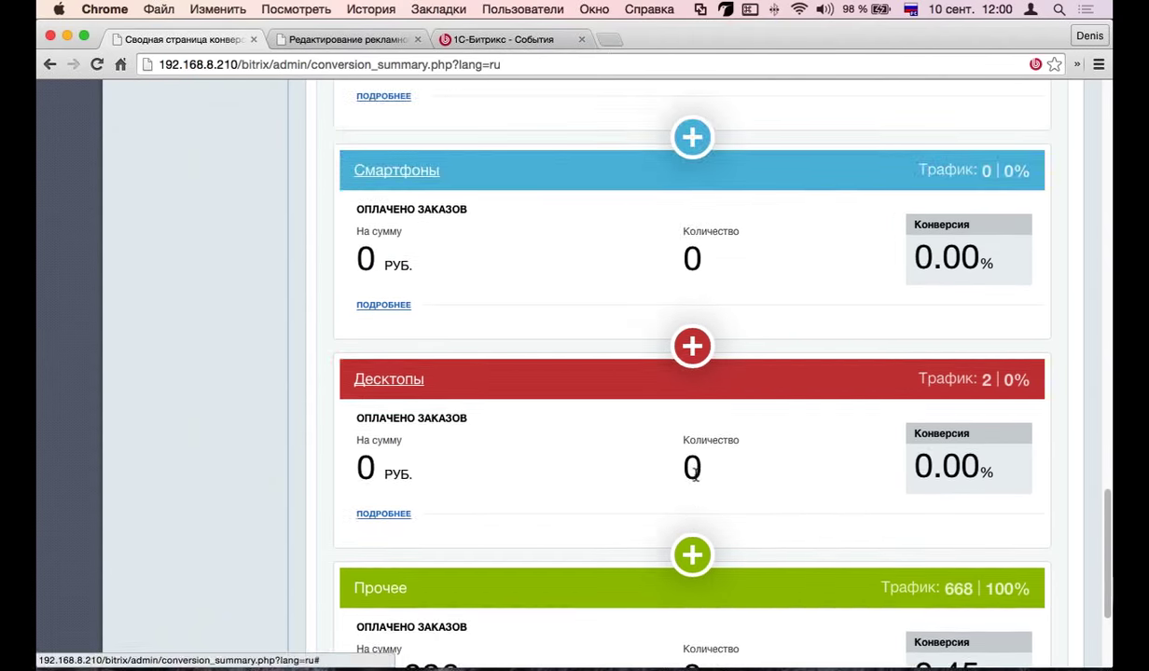
scroll(695, 480, "up", 1)
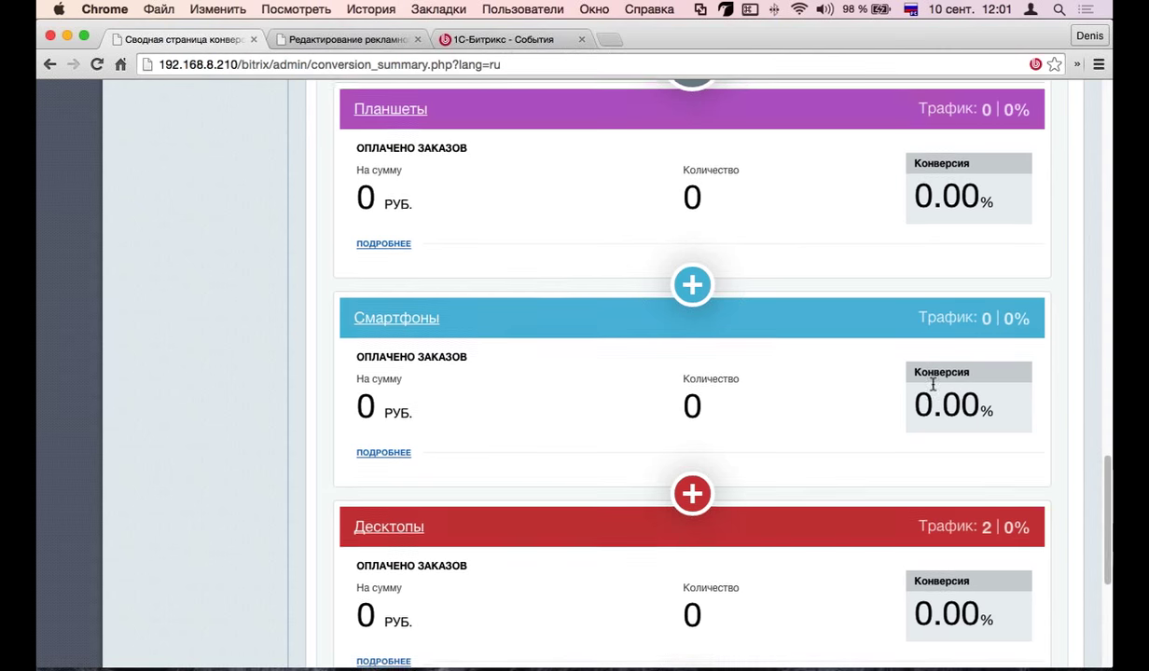
scroll(934, 387, "down", 2)
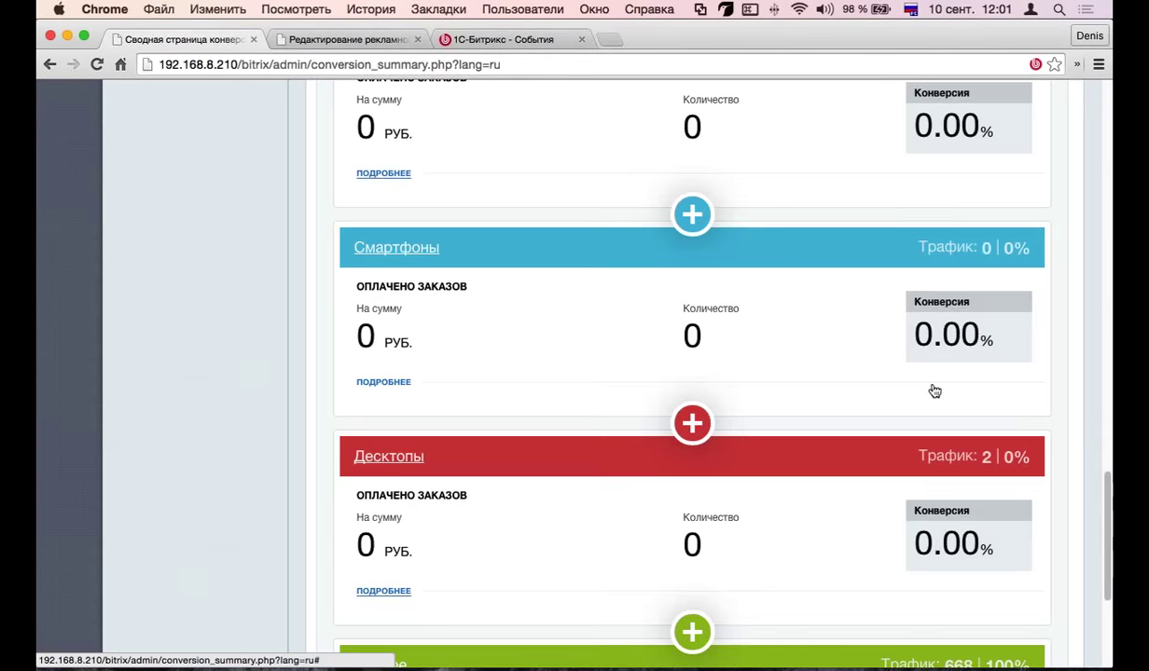
scroll(935, 391, "up", 9)
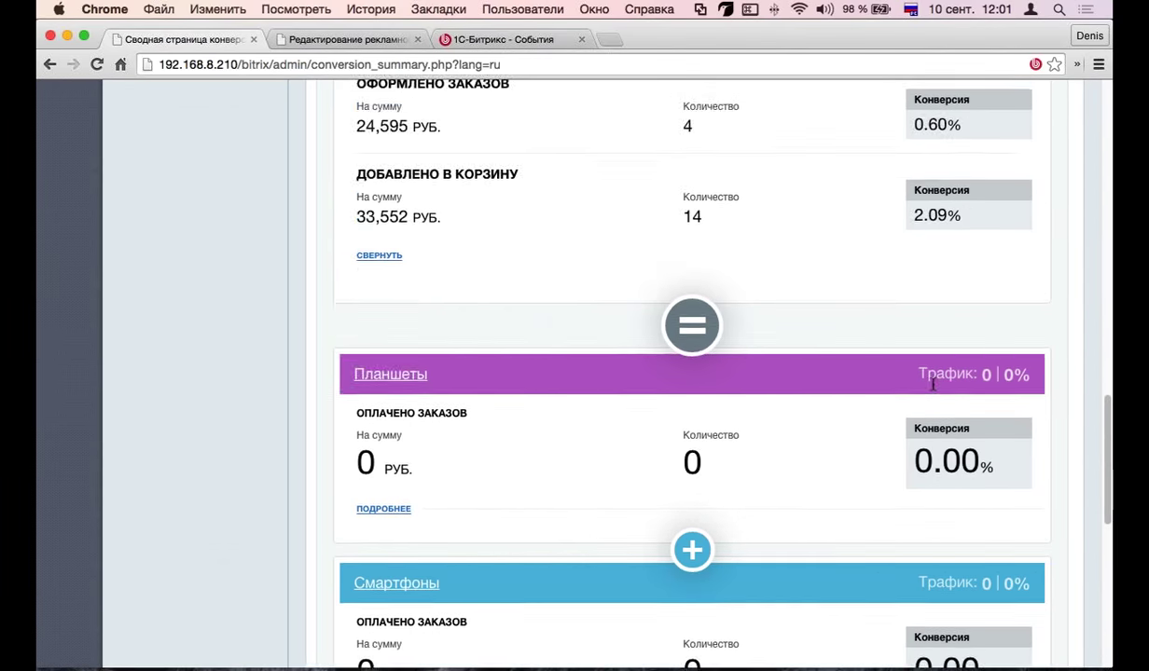
scroll(935, 389, "down", 7)
scroll(933, 390, "up", 5)
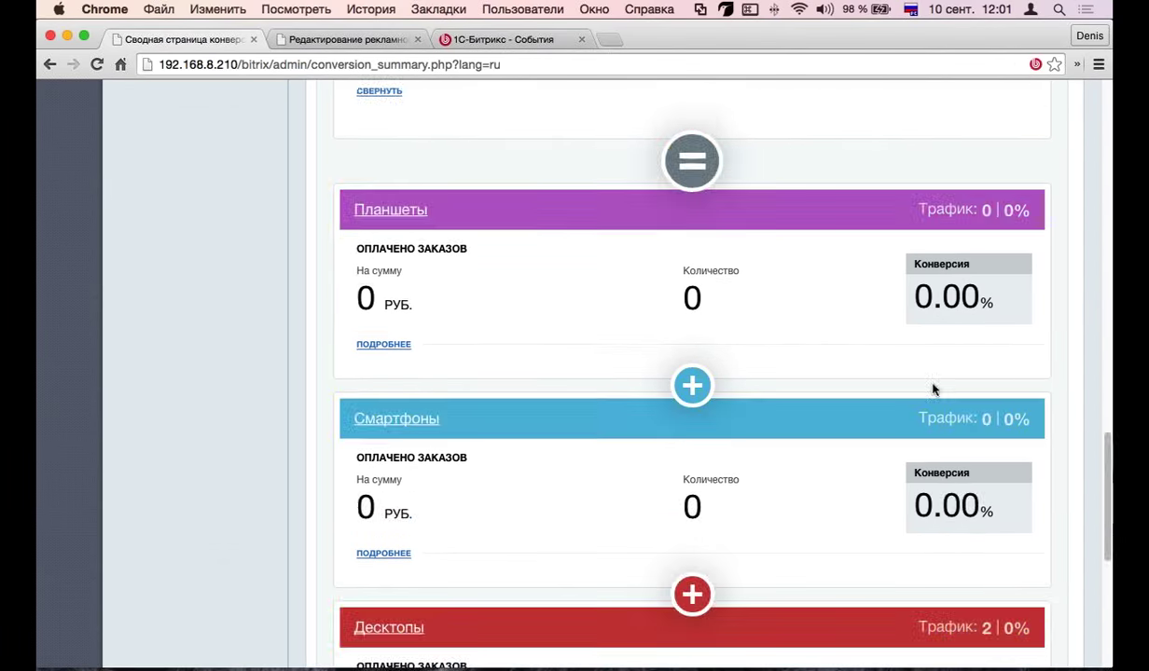
Step: Open «Бизнес модель интернет-магазина» and review the store's profitability indicators, sales funnel and profitability model
scroll(933, 390, "up", 20)
left_click(256, 220)
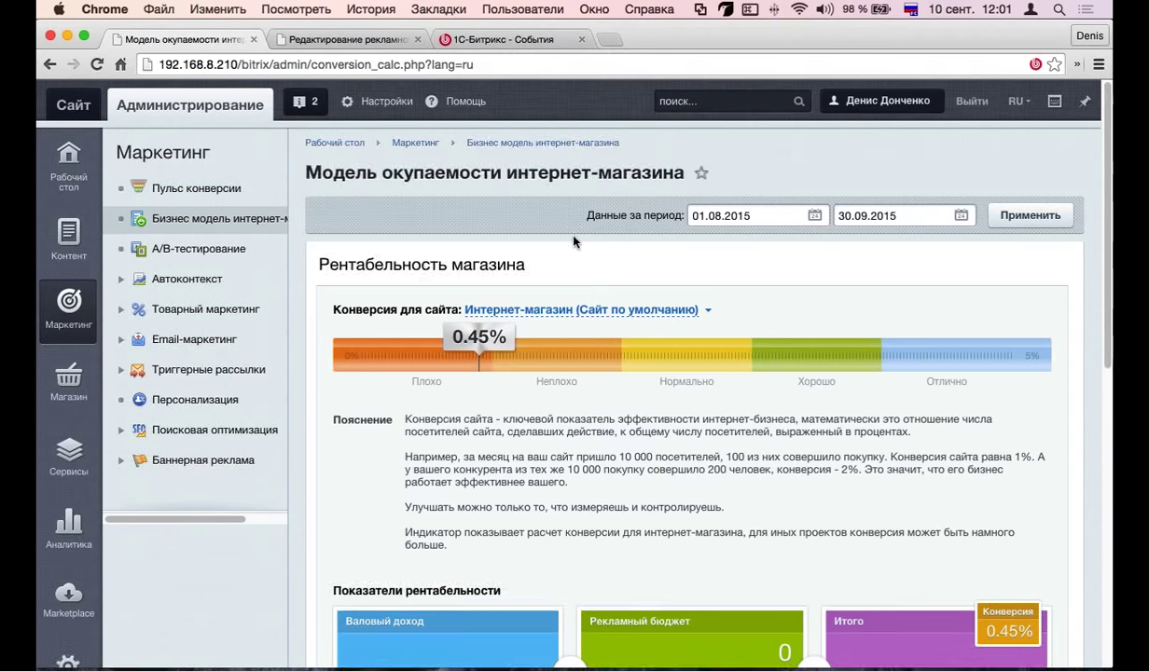
scroll(704, 238, "down", 3)
scroll(704, 238, "down", 4)
scroll(704, 238, "down", 1)
scroll(564, 306, "up", 3)
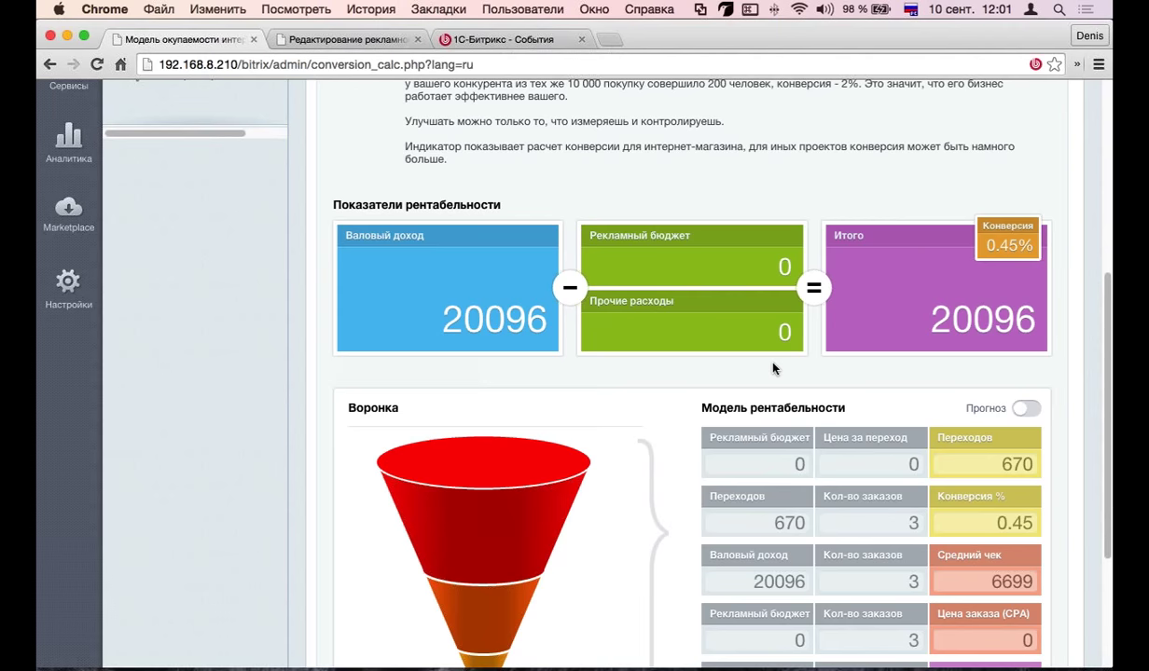
scroll(753, 371, "up", 5)
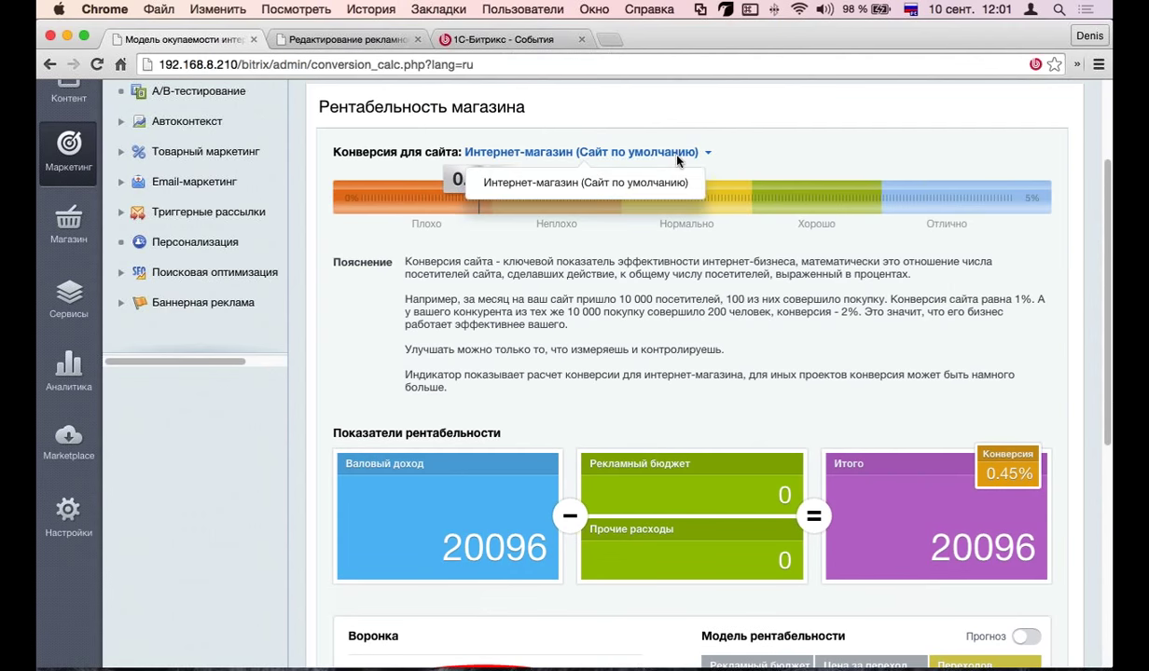
scroll(708, 161, "down", 5)
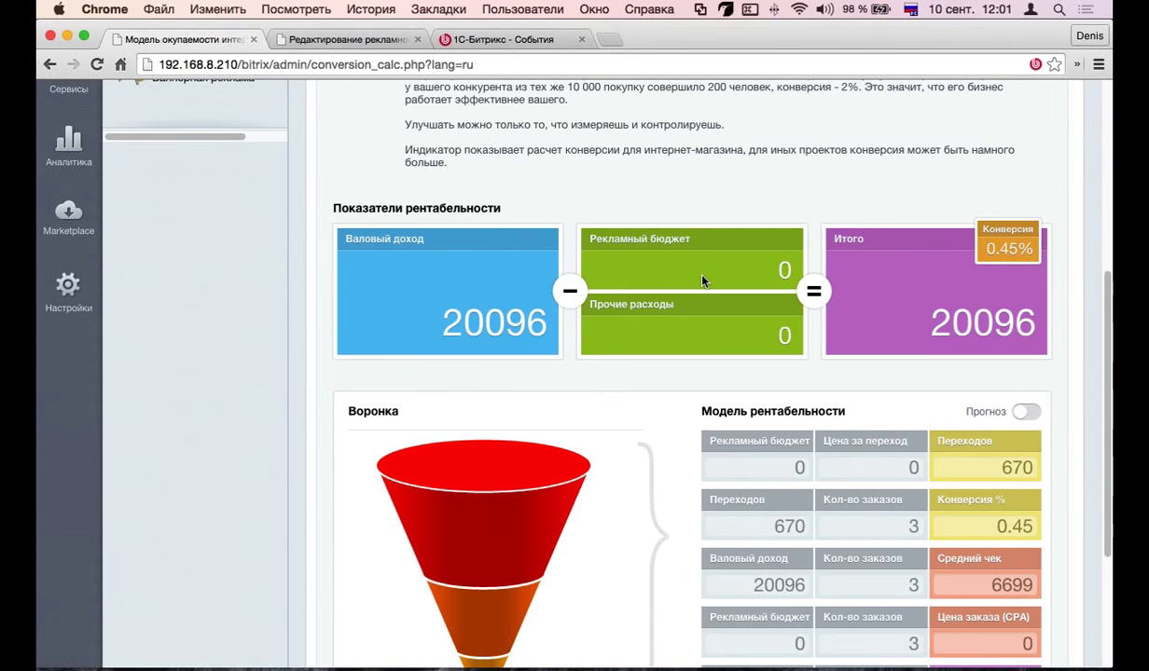
scroll(718, 280, "down", 4)
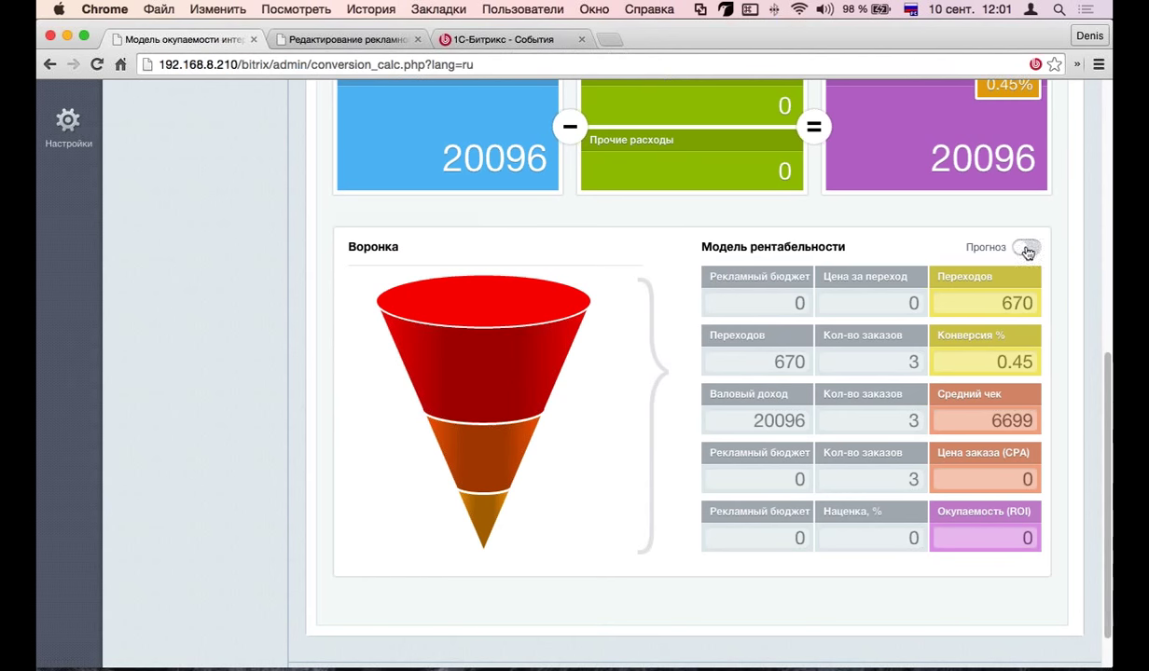
Step: Turn on «Прогноз» for the profitability model and look over its editable fields and the profitability indicators
left_click(989, 245)
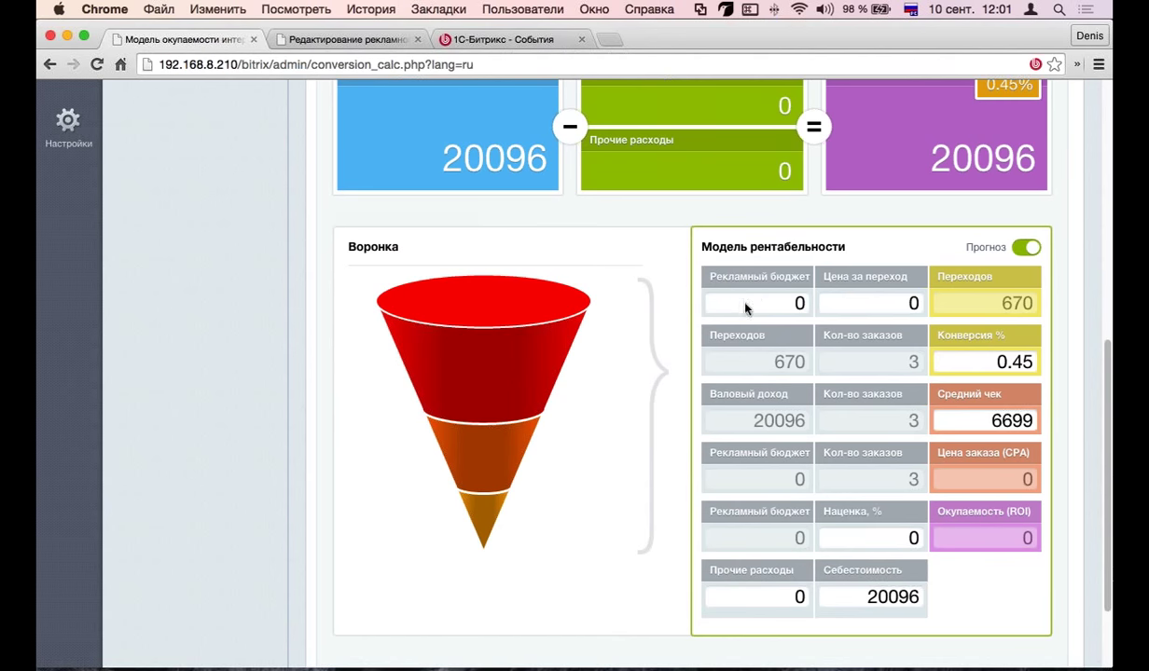
scroll(770, 177, "up", 1)
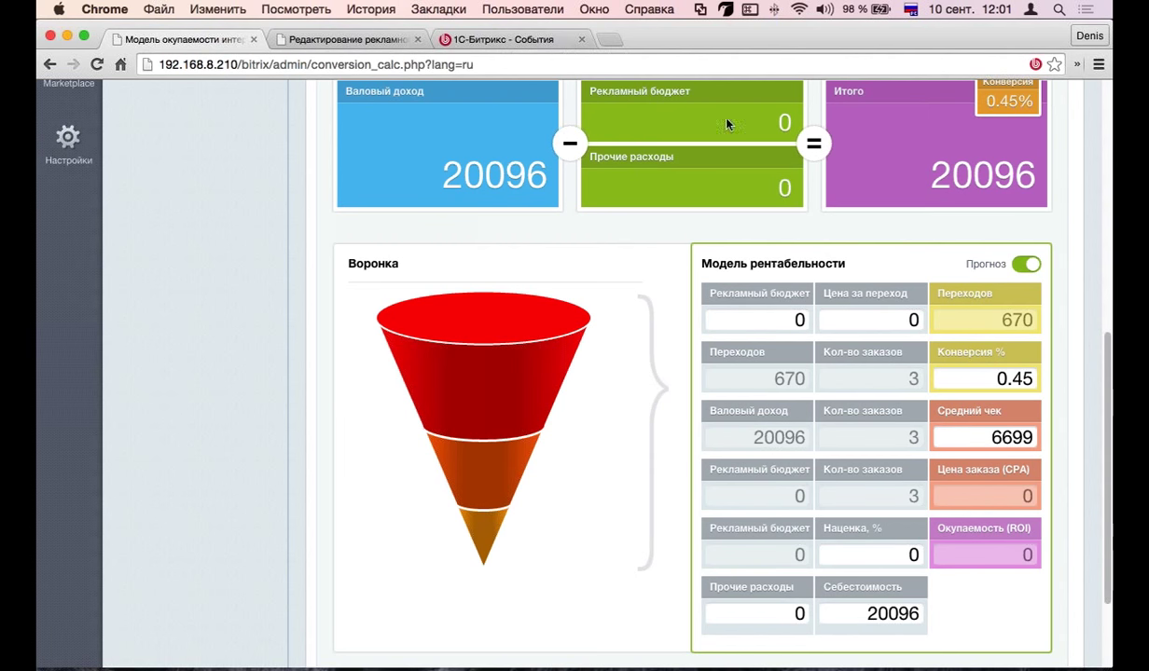
double_click(984, 168)
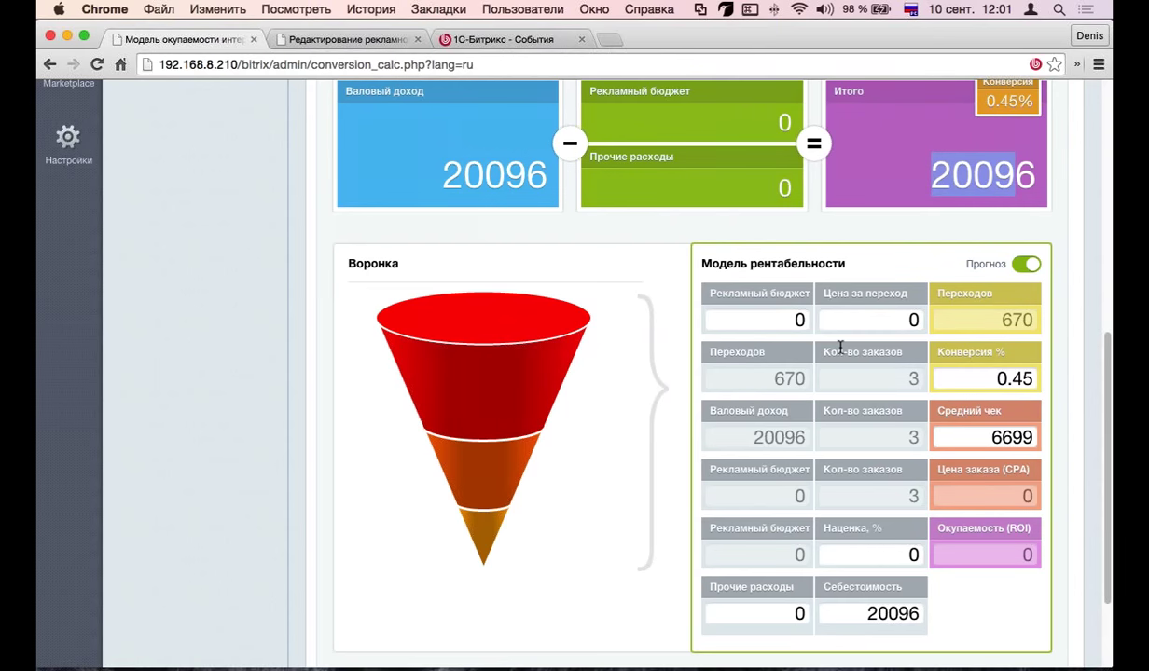
scroll(726, 298, "down", 1)
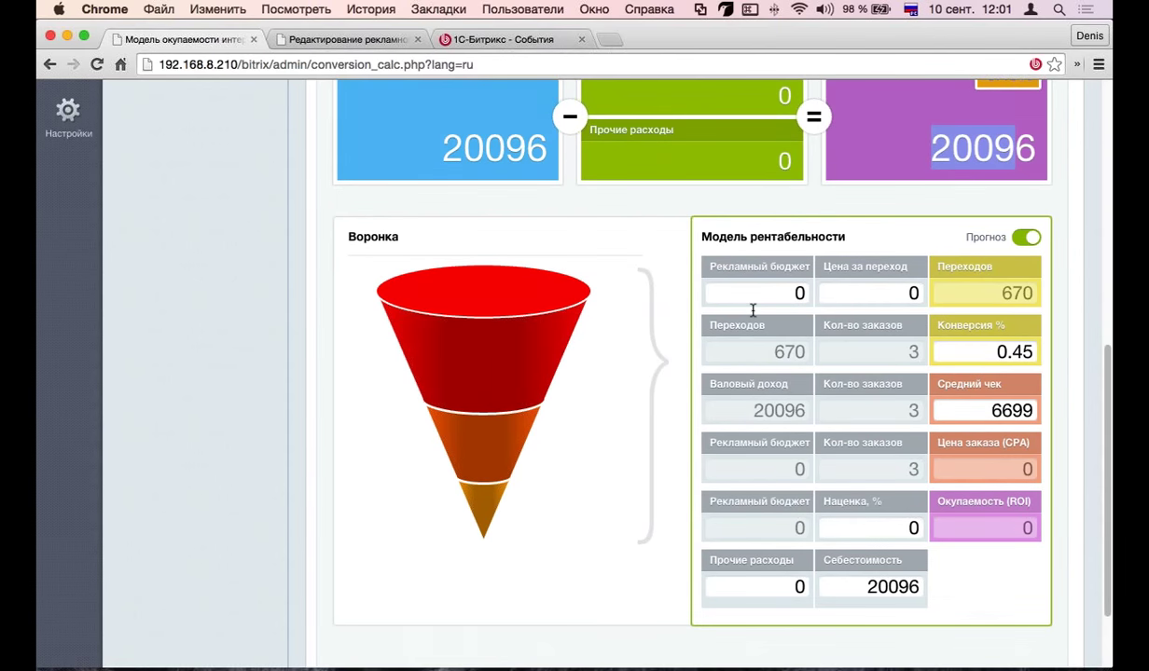
scroll(728, 298, "up", 3)
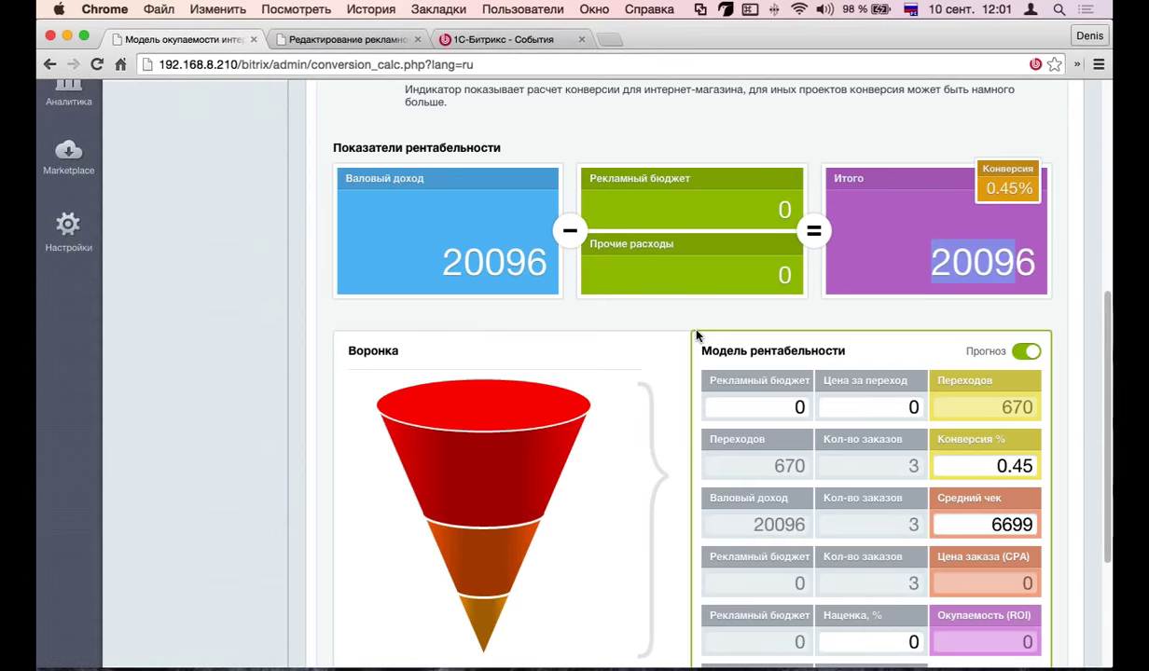
Step: Set «Рекламный бюджет» in the «Модель рентабельности» forecast to 45555
scroll(692, 333, "down", 2)
left_click(822, 345)
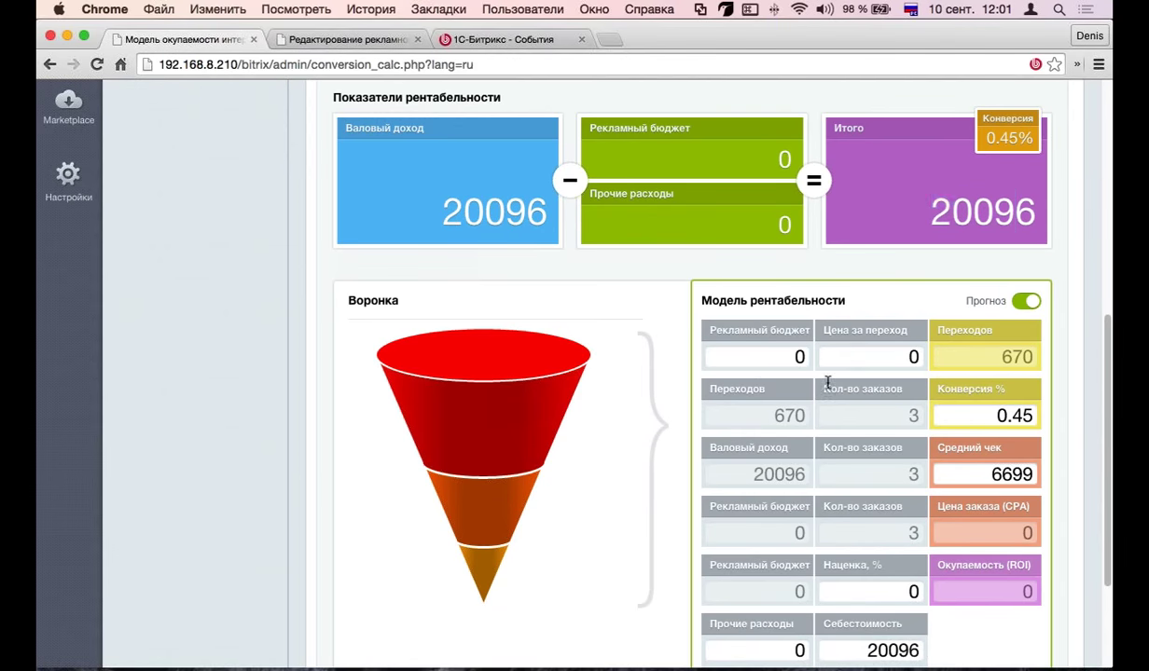
scroll(798, 373, "down", 1)
left_click_drag(778, 334, 822, 336)
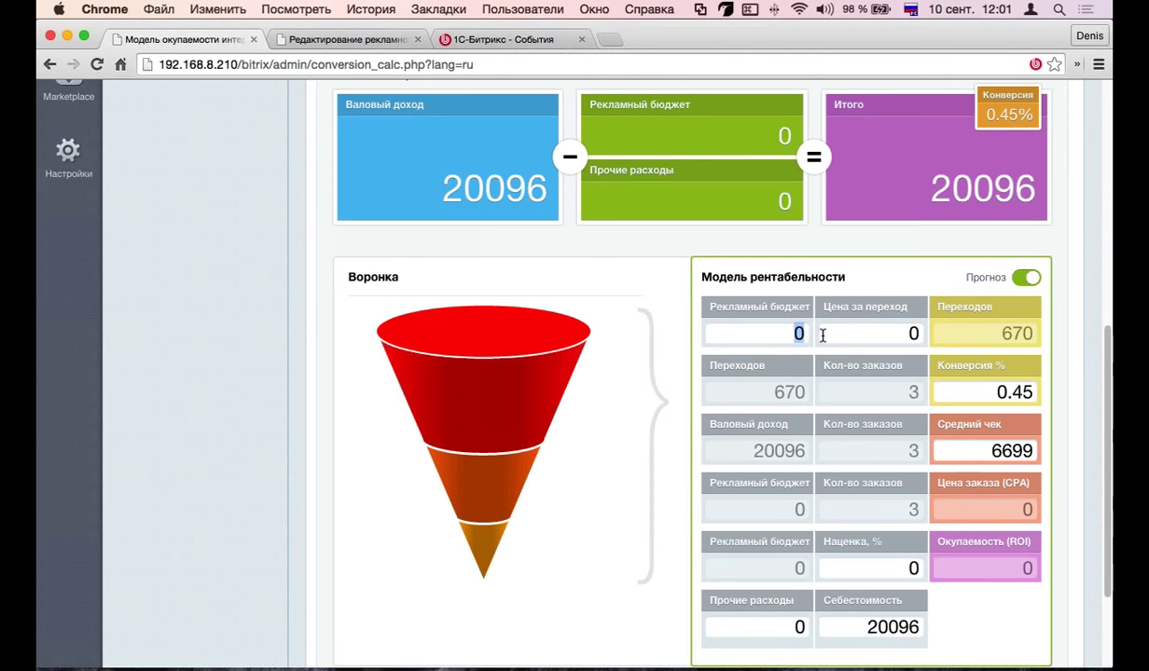
type("45555")
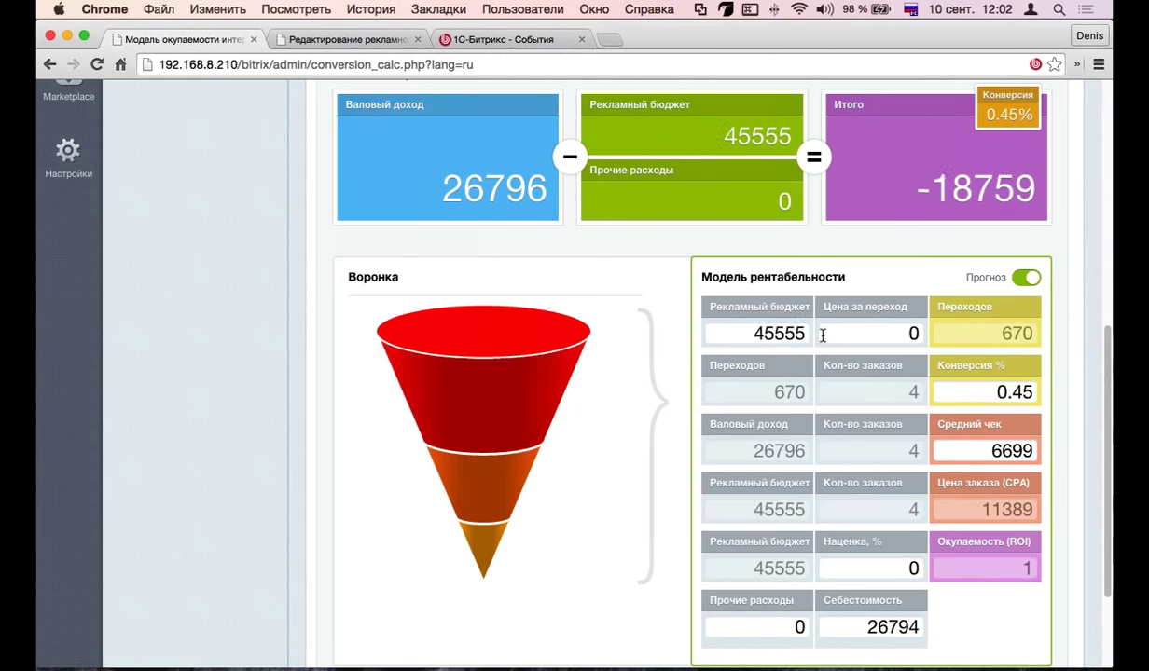
Step: Examine the recalculated profitability model, sales funnel, «Показатели рентабельности» and the site conversion scale
scroll(822, 335, "down", 1)
scroll(955, 545, "down", 1)
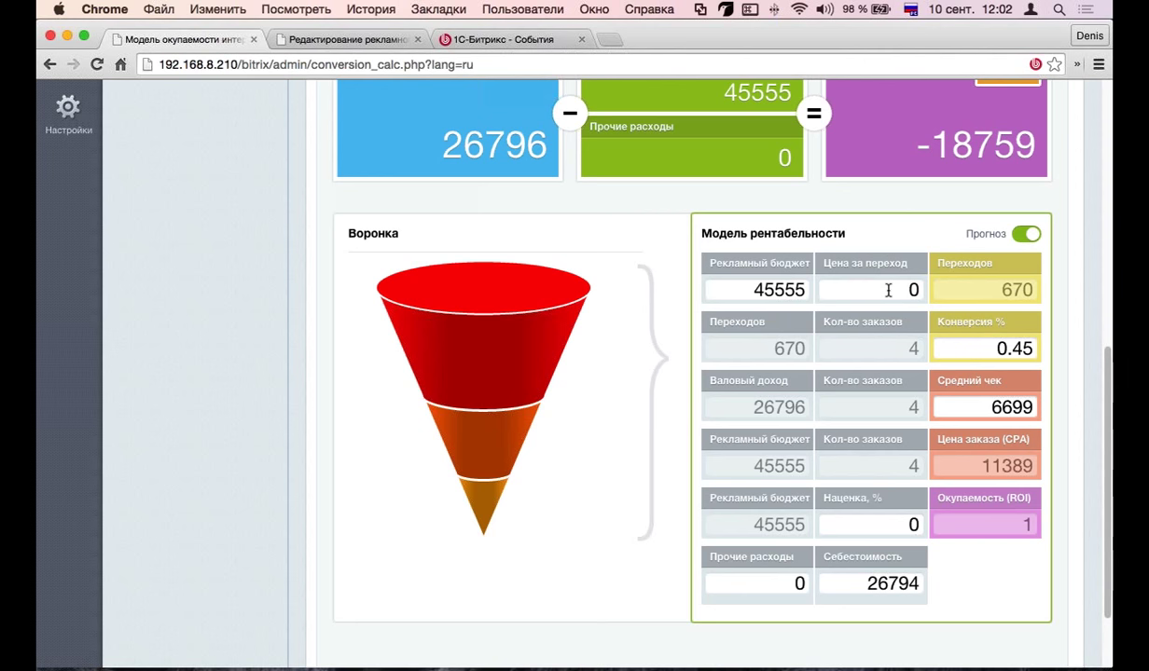
scroll(911, 356, "down", 2)
scroll(911, 356, "down", 1)
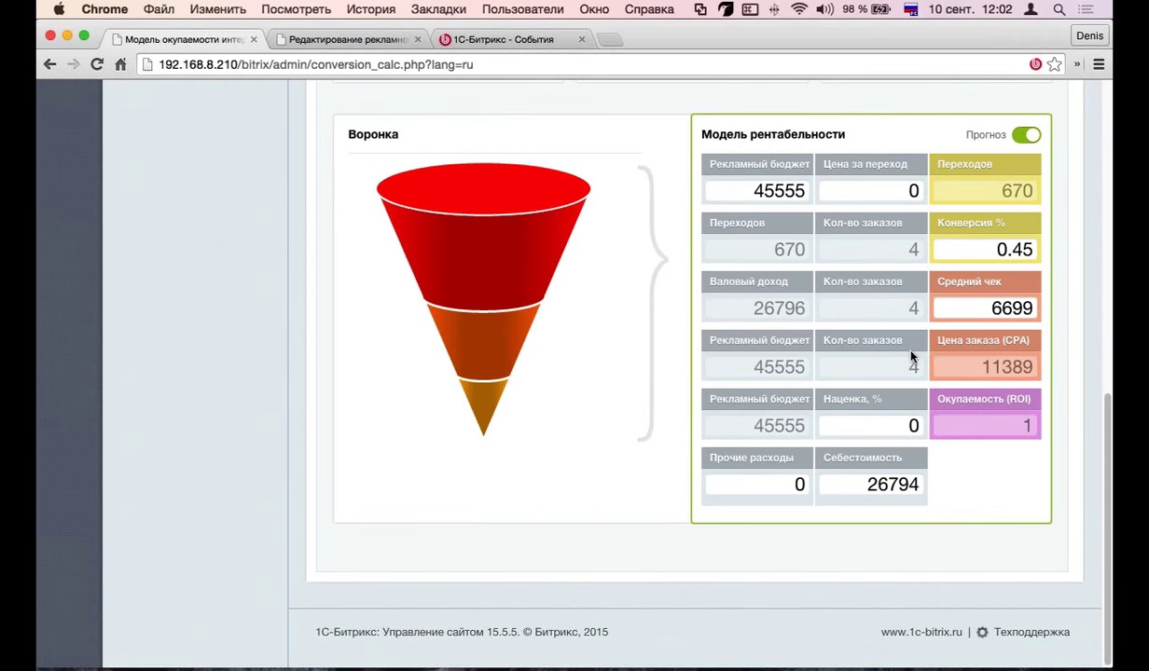
scroll(883, 352, "up", 1)
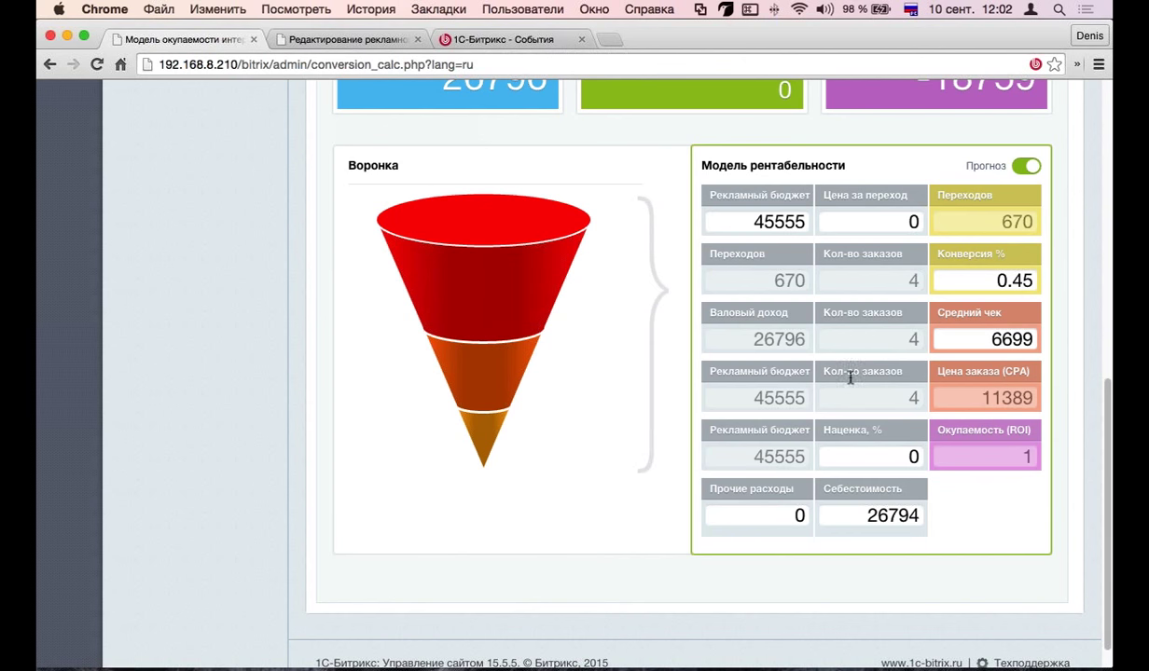
mouse_move(500, 370)
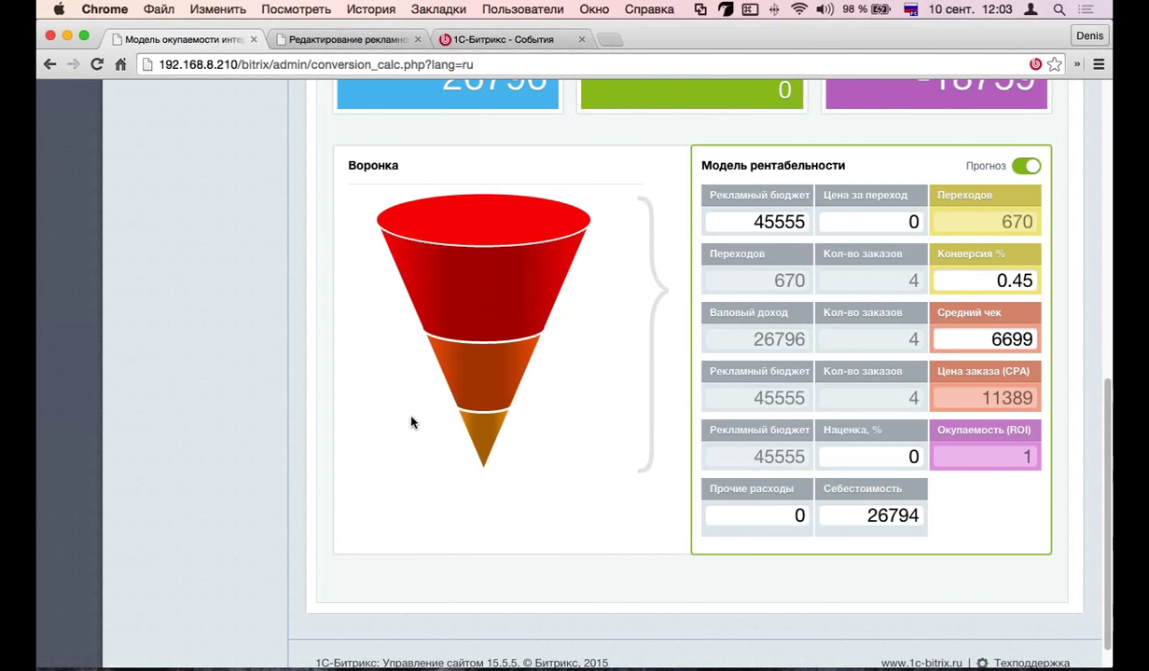
scroll(550, 158, "up", 3)
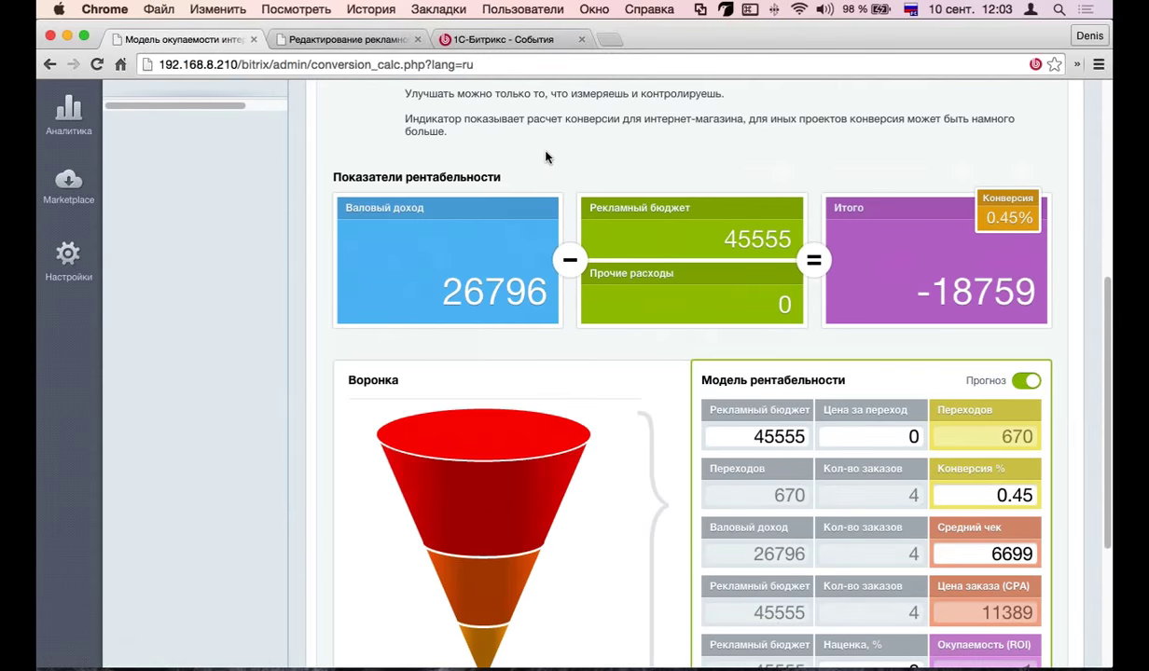
scroll(546, 156, "up", 4)
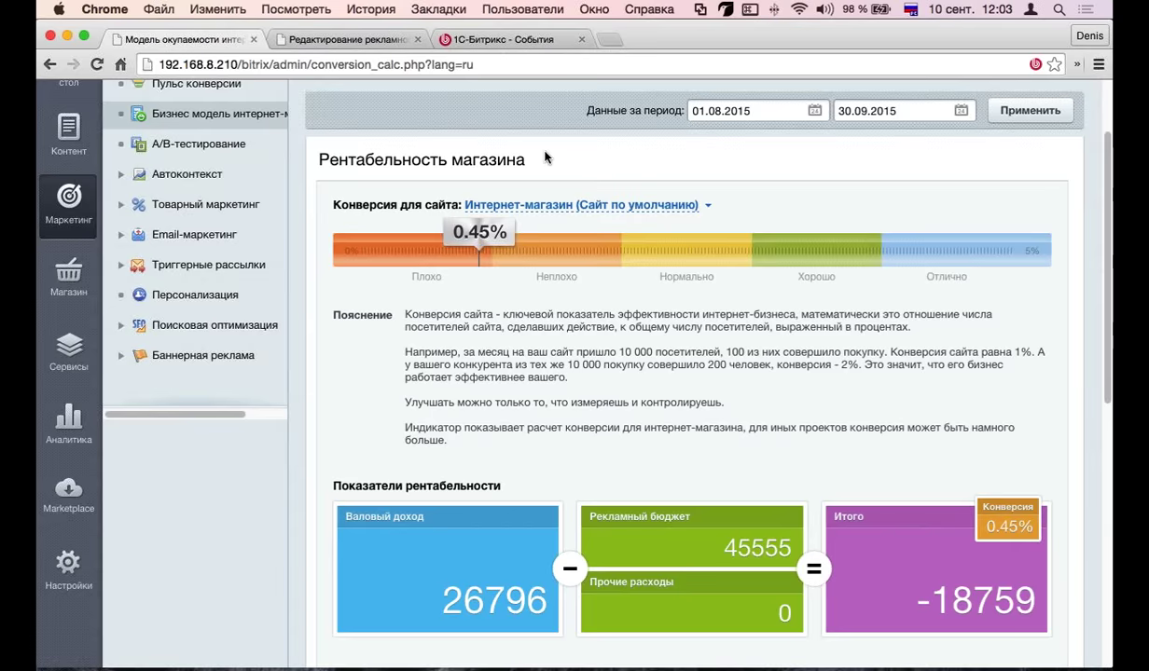
scroll(546, 158, "down", 5)
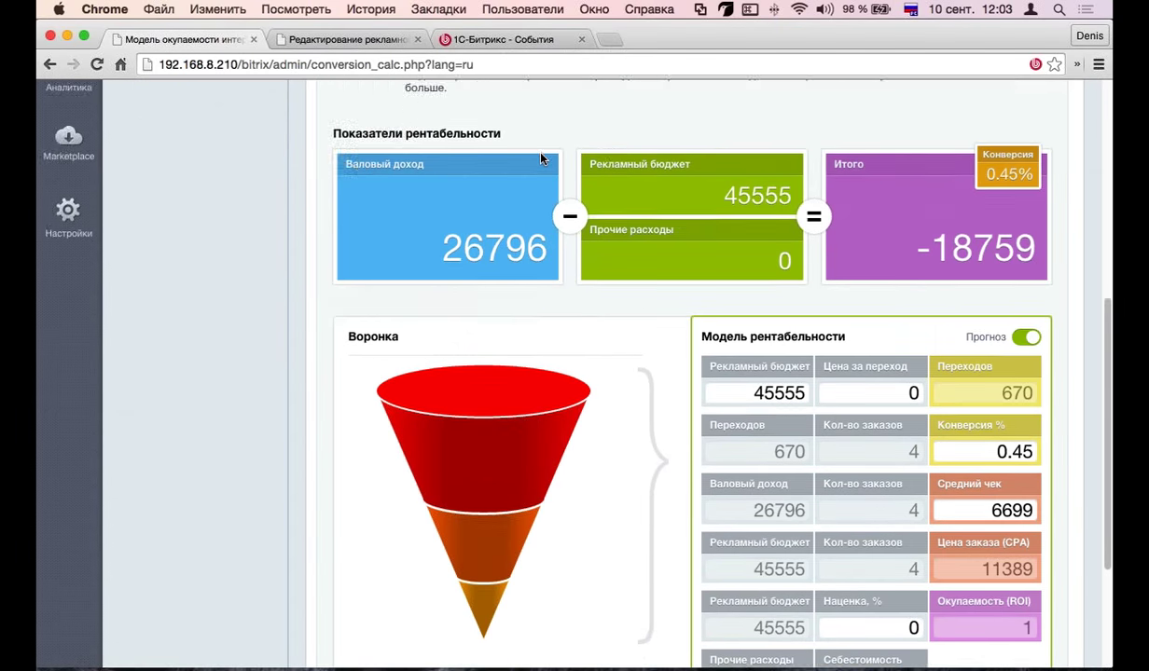
scroll(540, 159, "down", 2)
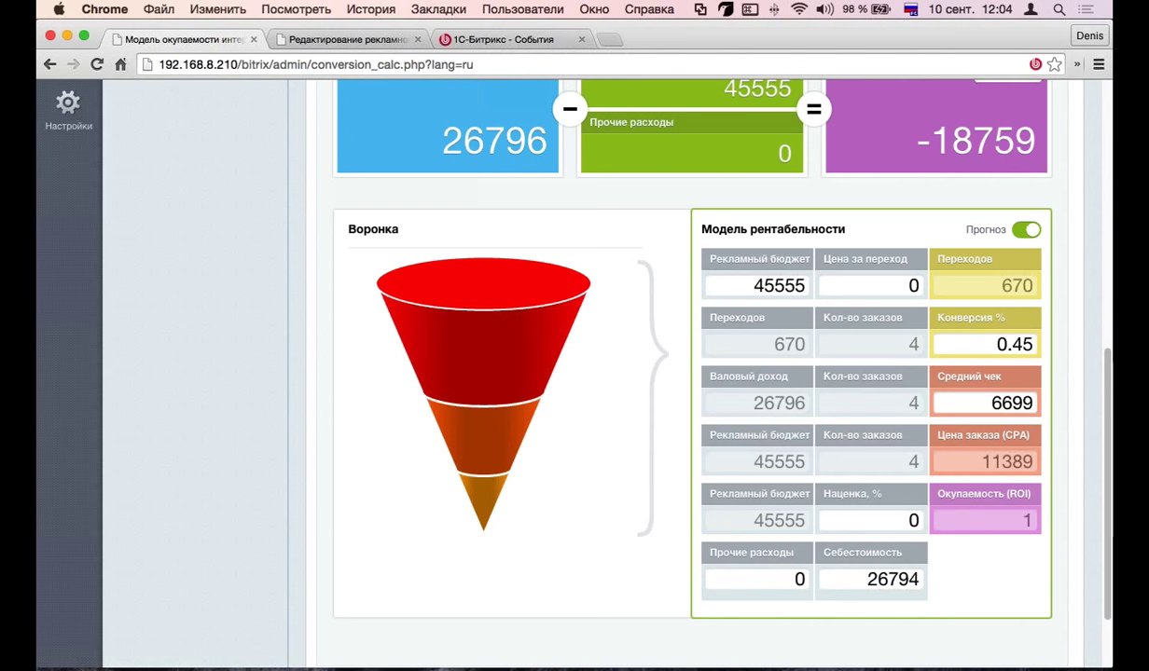
scroll(236, 192, "up", 10)
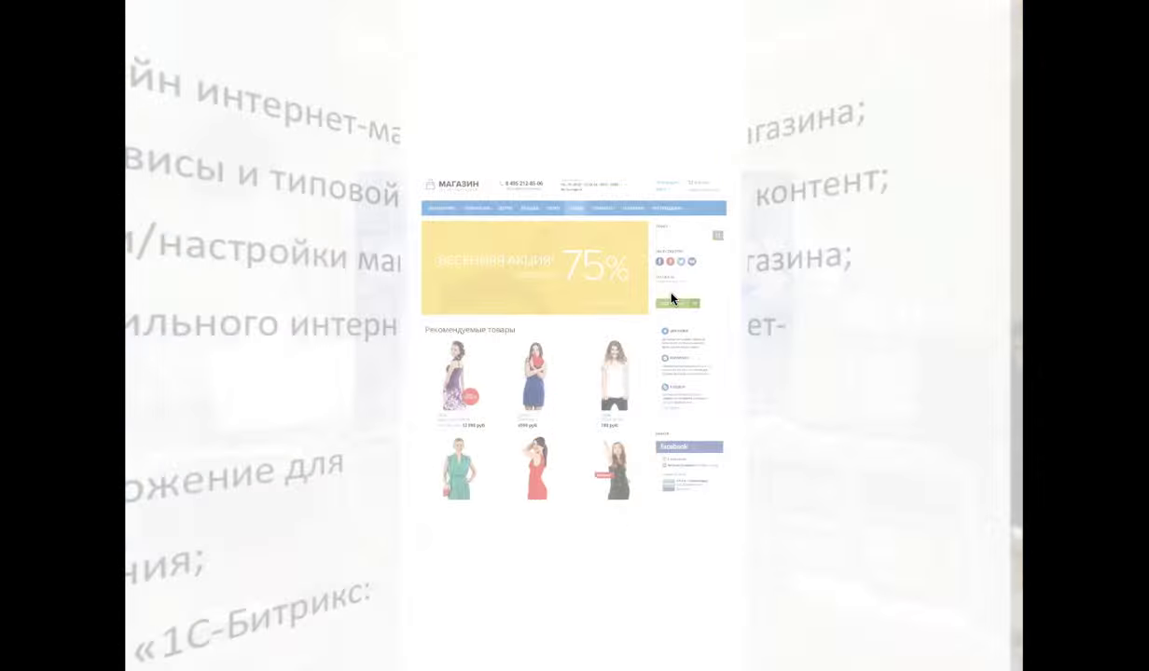
Step: Leave the PowerPoint slideshow of интернет-магазин.pptx and go to slide 51, «Что такое конверсия»
key("Escape")
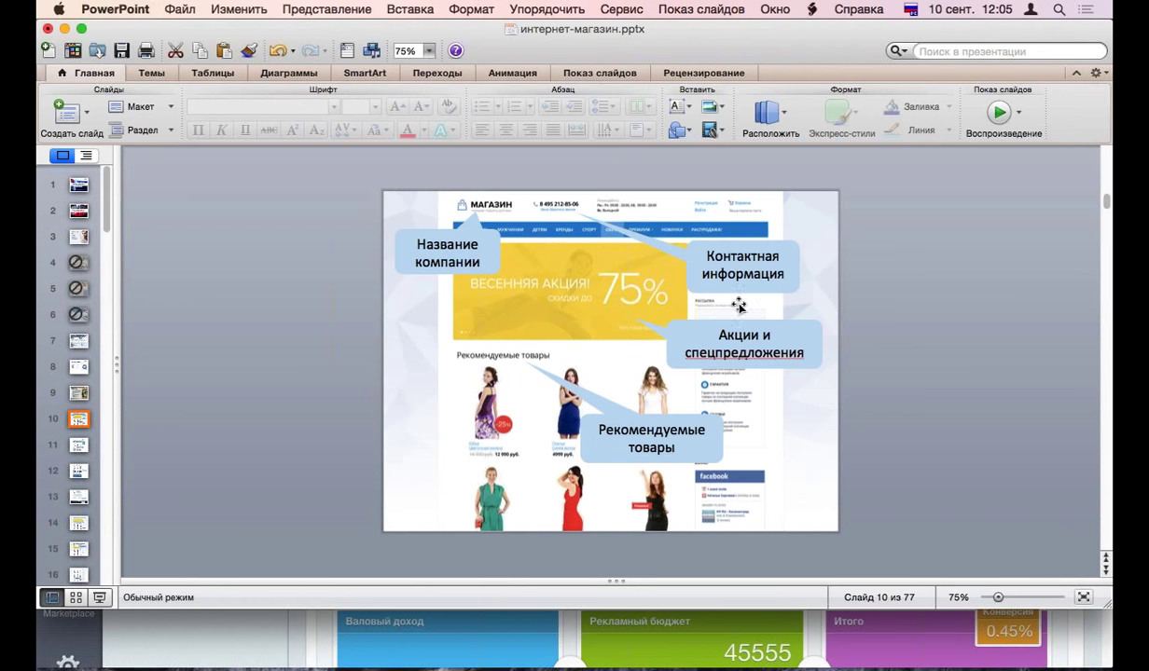
scroll(93, 280, "down", 15)
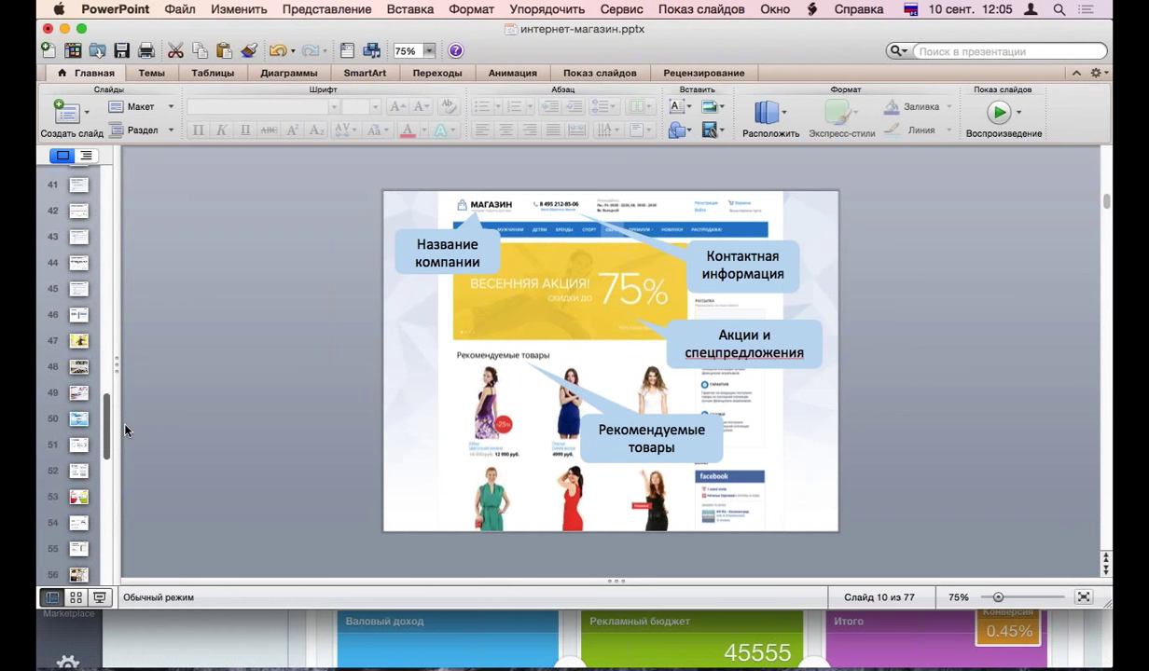
left_click(79, 287)
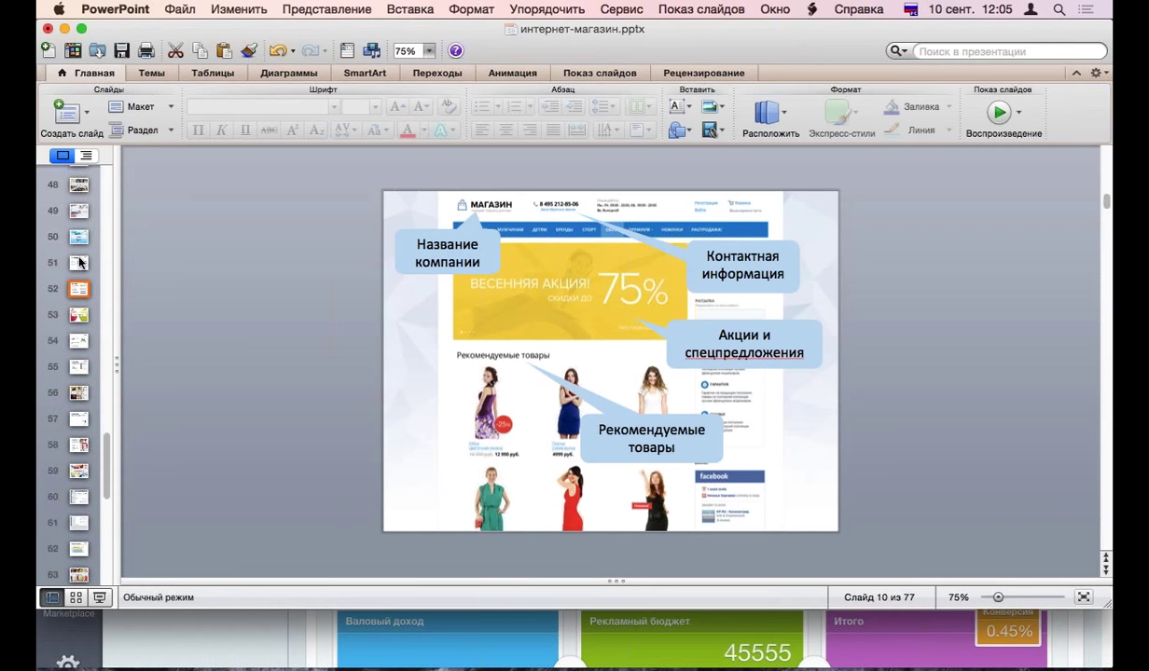
left_click(80, 245)
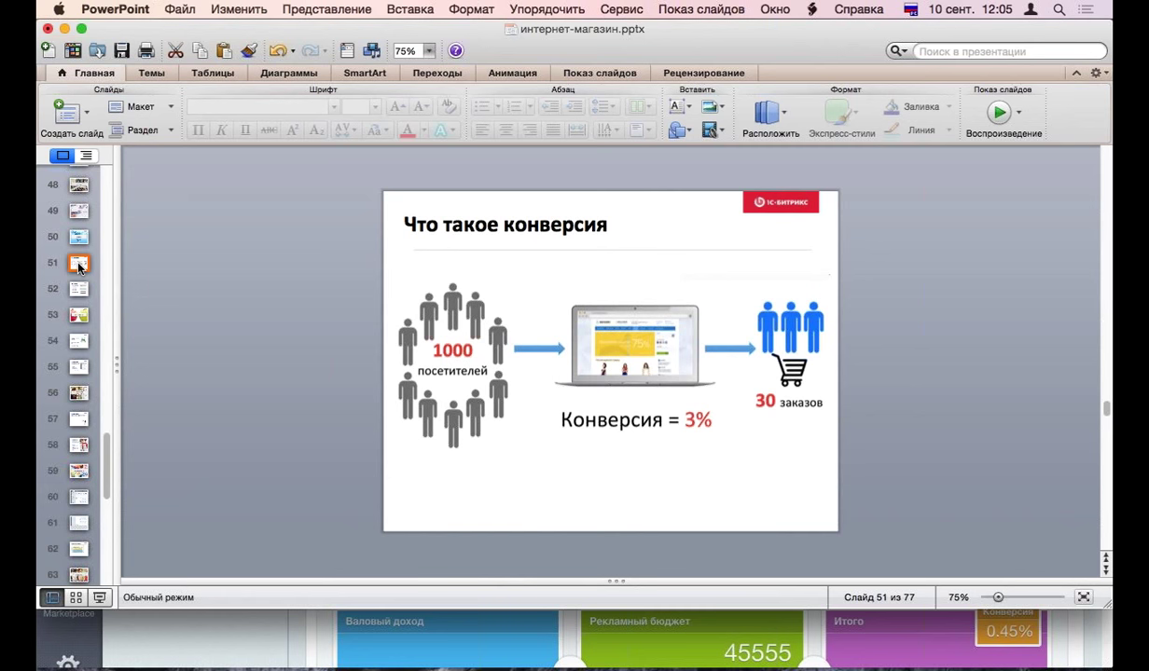
Step: Find slide 54 on A/B тестирование, start the slideshow from it and advance to the following slide
left_click(79, 285)
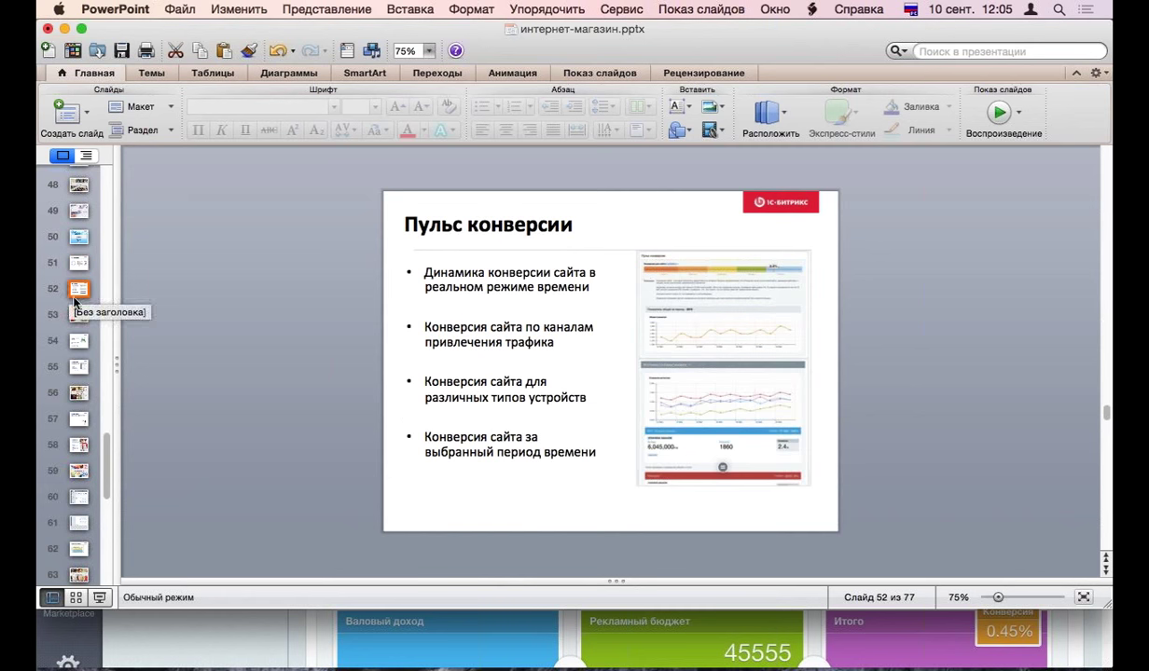
left_click(78, 315)
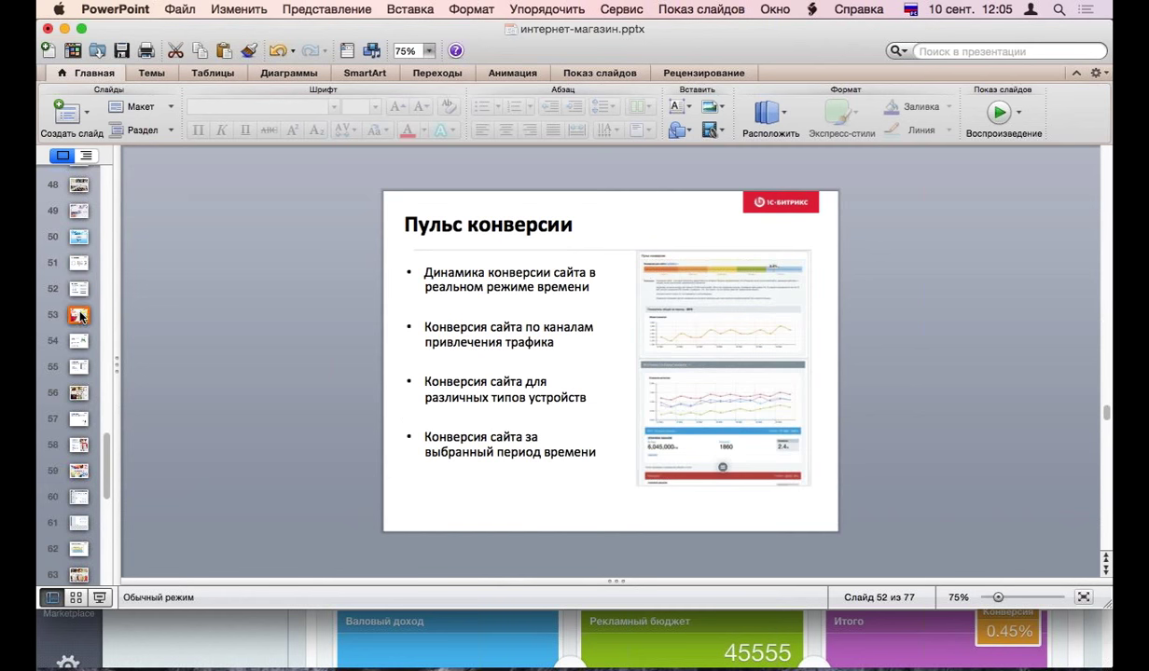
left_click(81, 342)
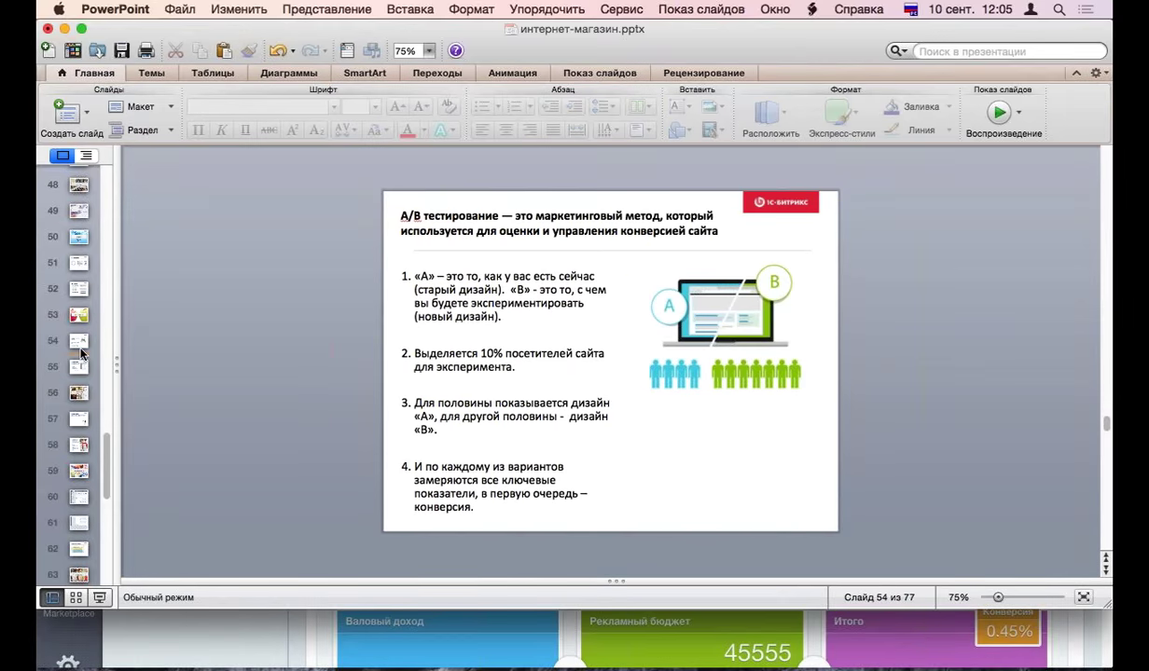
left_click(998, 114)
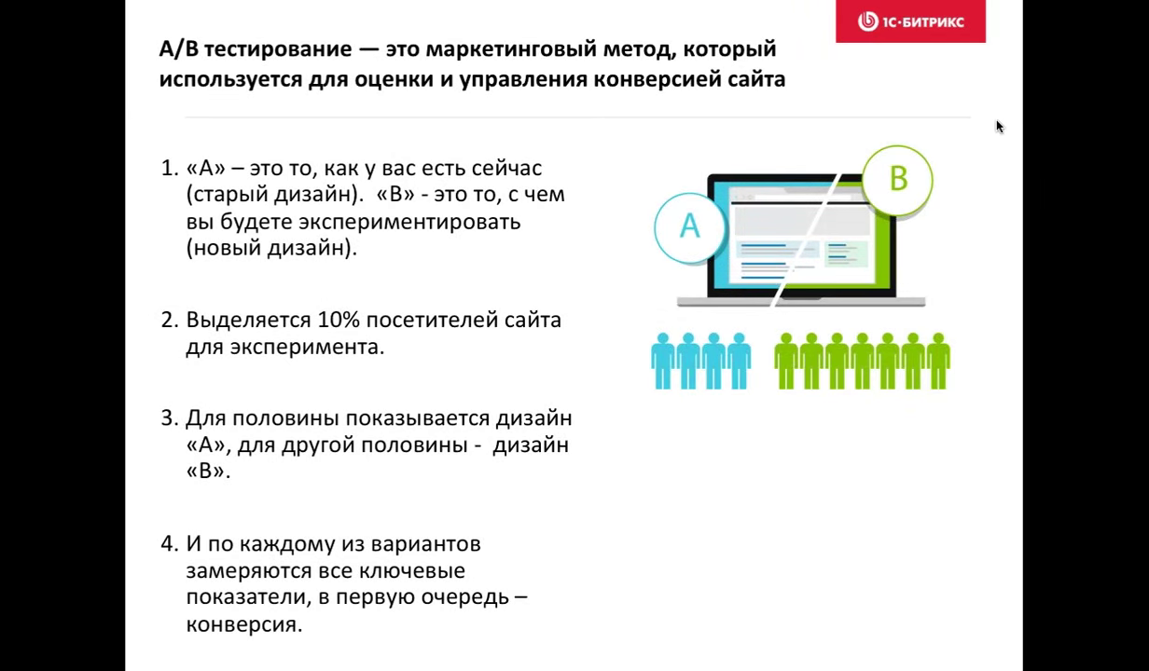
key("Right")
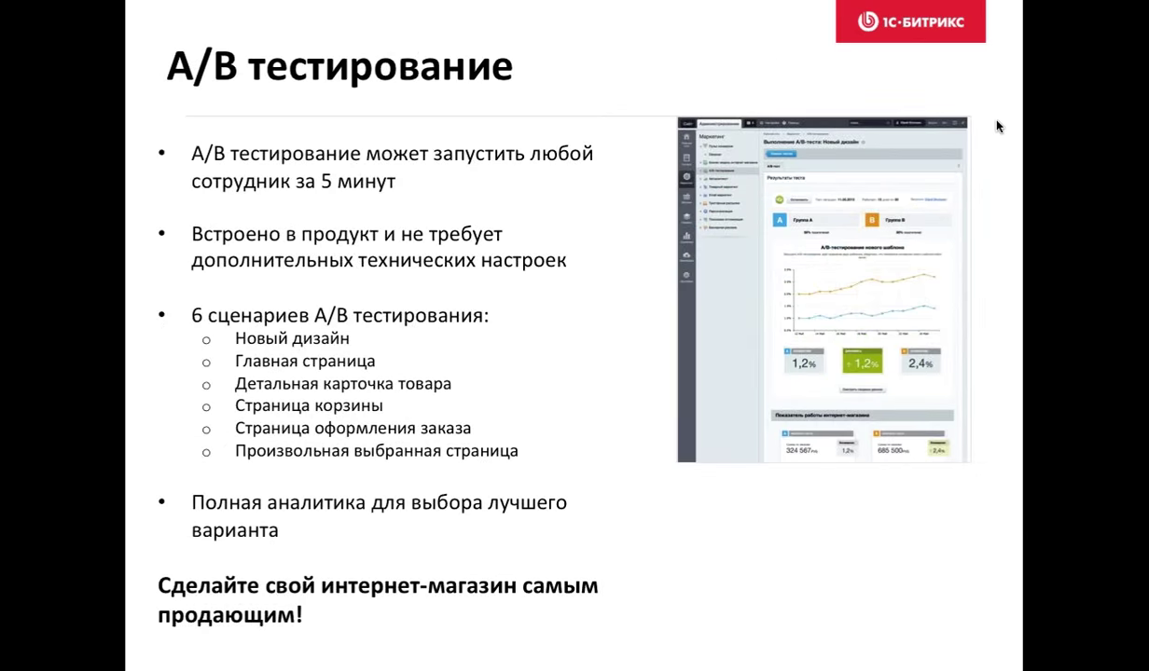
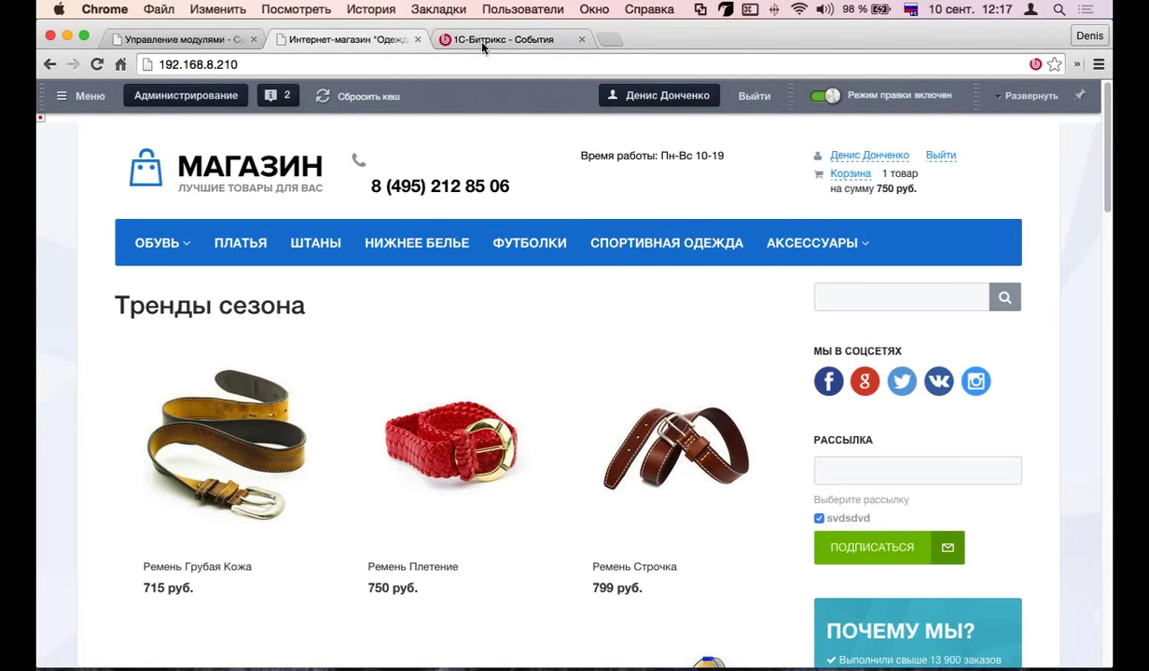
Step: Switch to the 1С-Битрикс site in Chrome, open Маркетплейс and go to «Решения 1С-Битрикс»
left_click(485, 44)
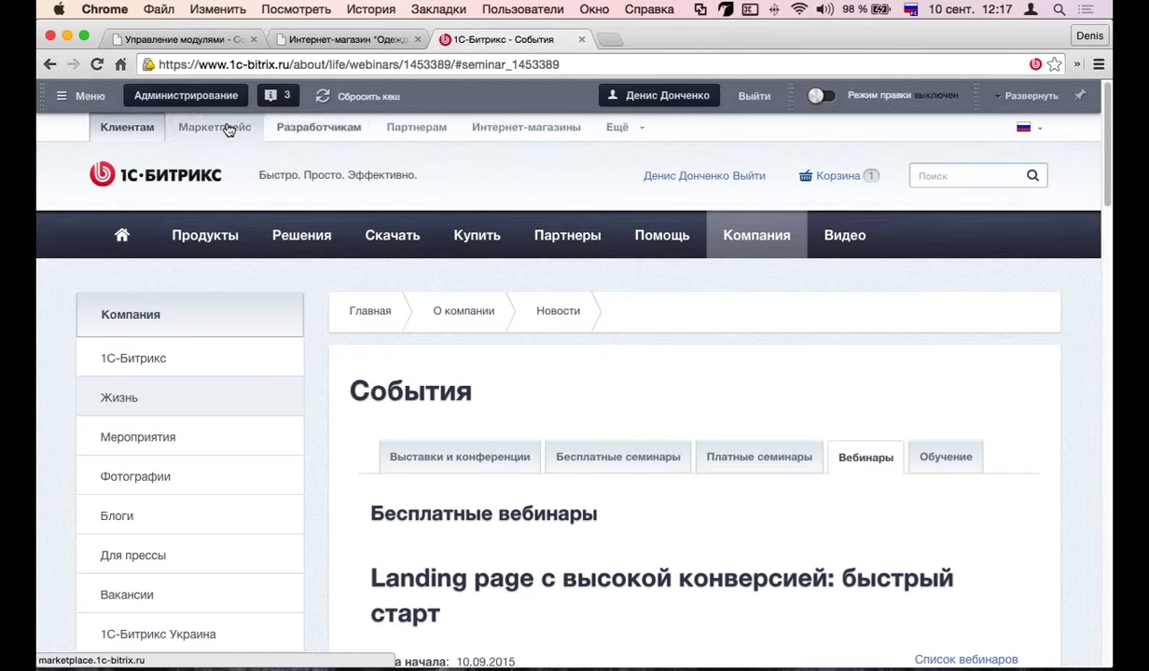
left_click(229, 129)
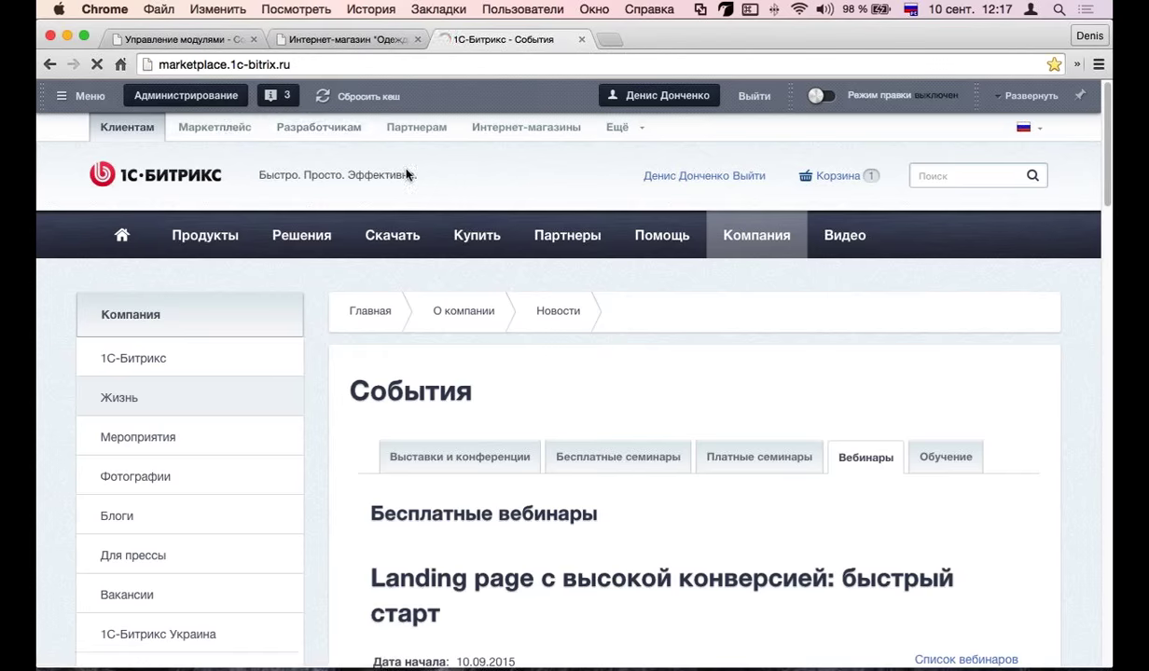
scroll(273, 272, "down", 10)
scroll(273, 271, "down", 5)
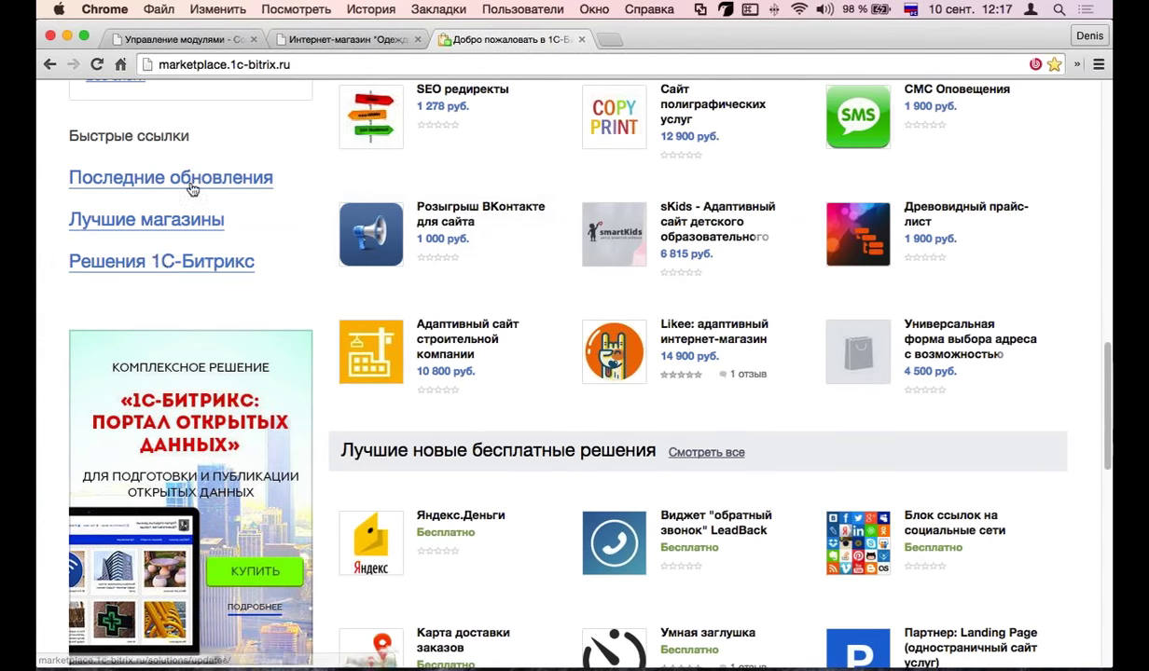
left_click(160, 264)
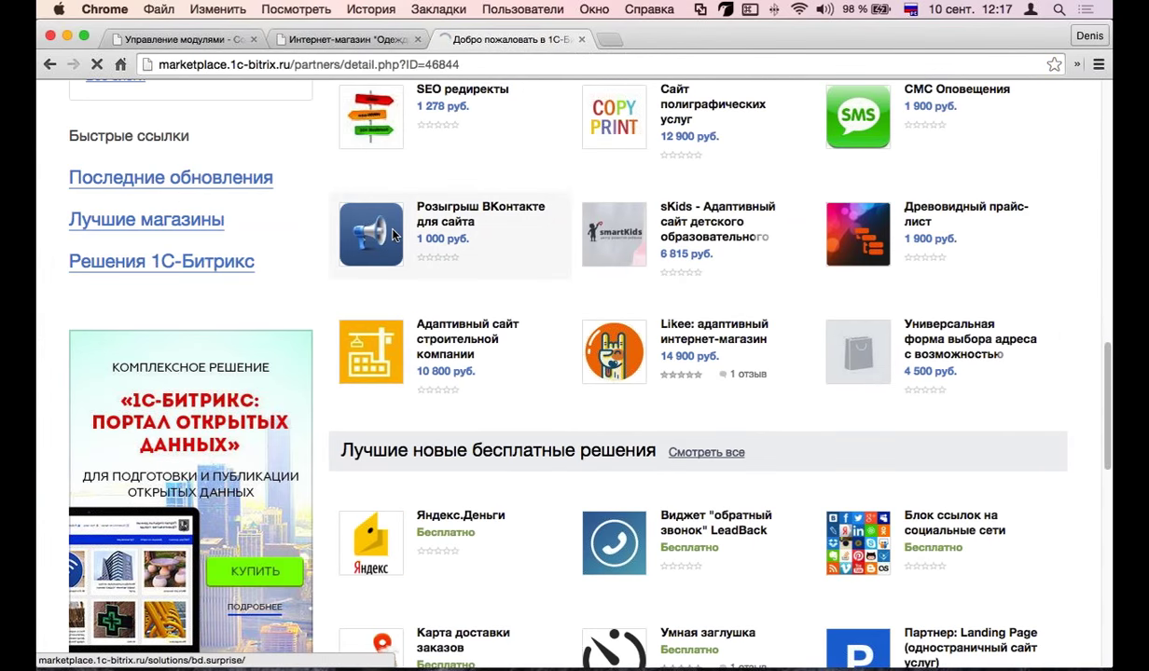
Step: Expand the full list of 1С-Битрикс modules and look through the paid and free solutions
scroll(499, 346, "down", 3)
scroll(499, 346, "down", 1)
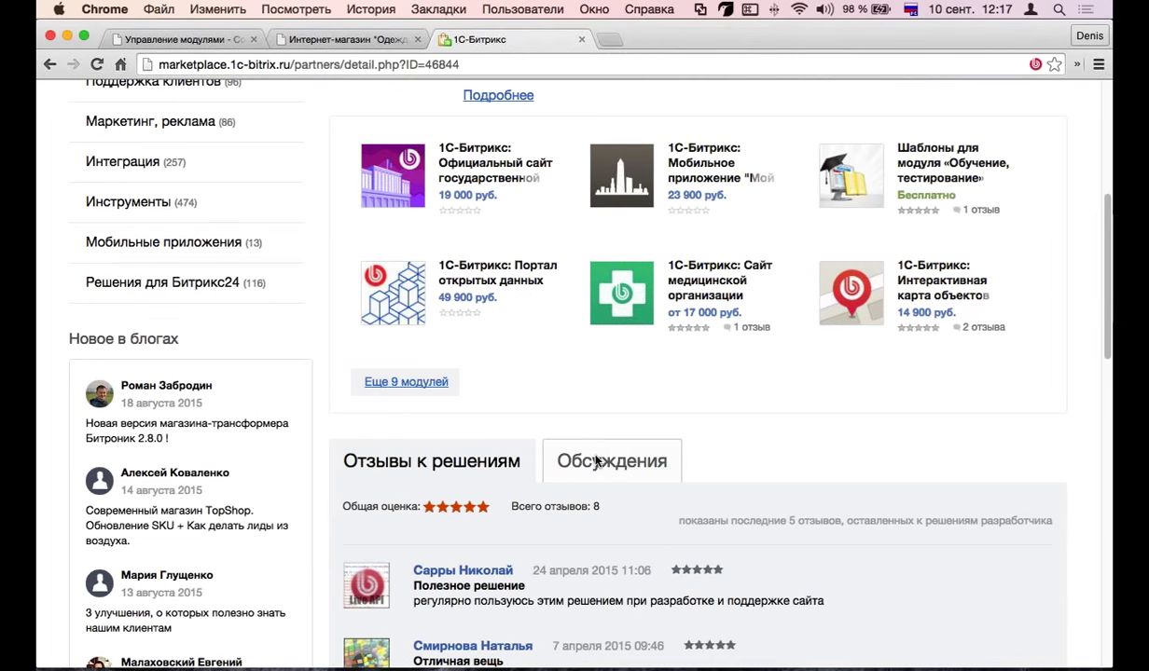
left_click(408, 381)
scroll(502, 374, "down", 2)
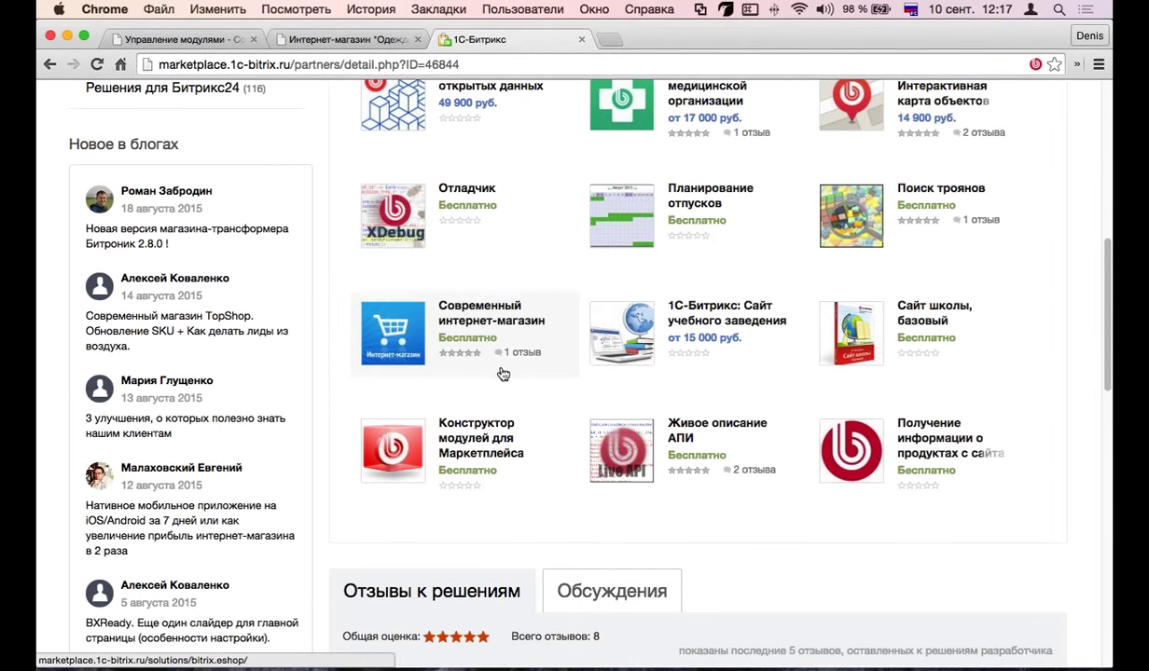
scroll(557, 388, "up", 1)
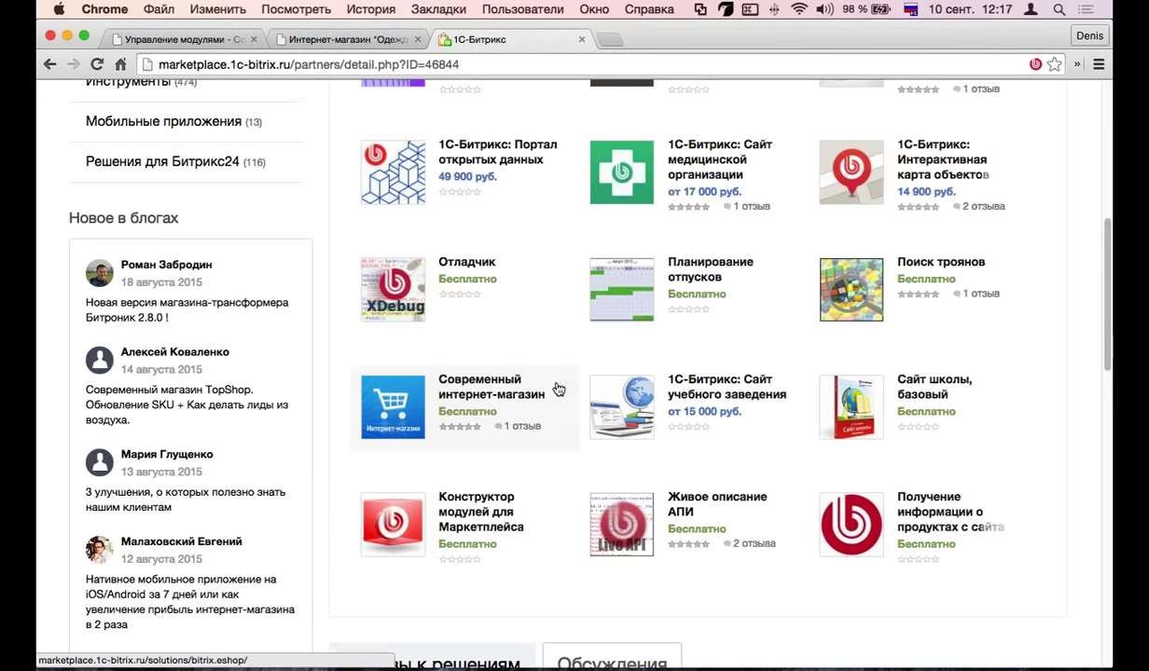
scroll(558, 389, "up", 1)
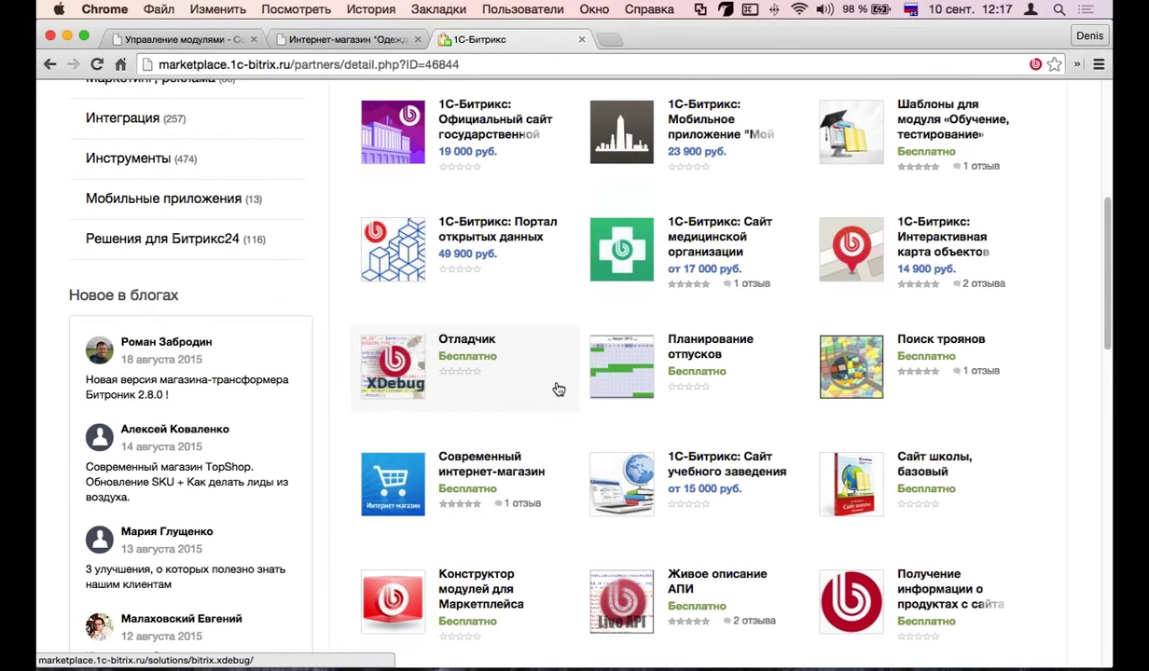
scroll(559, 389, "down", 2)
scroll(560, 389, "up", 4)
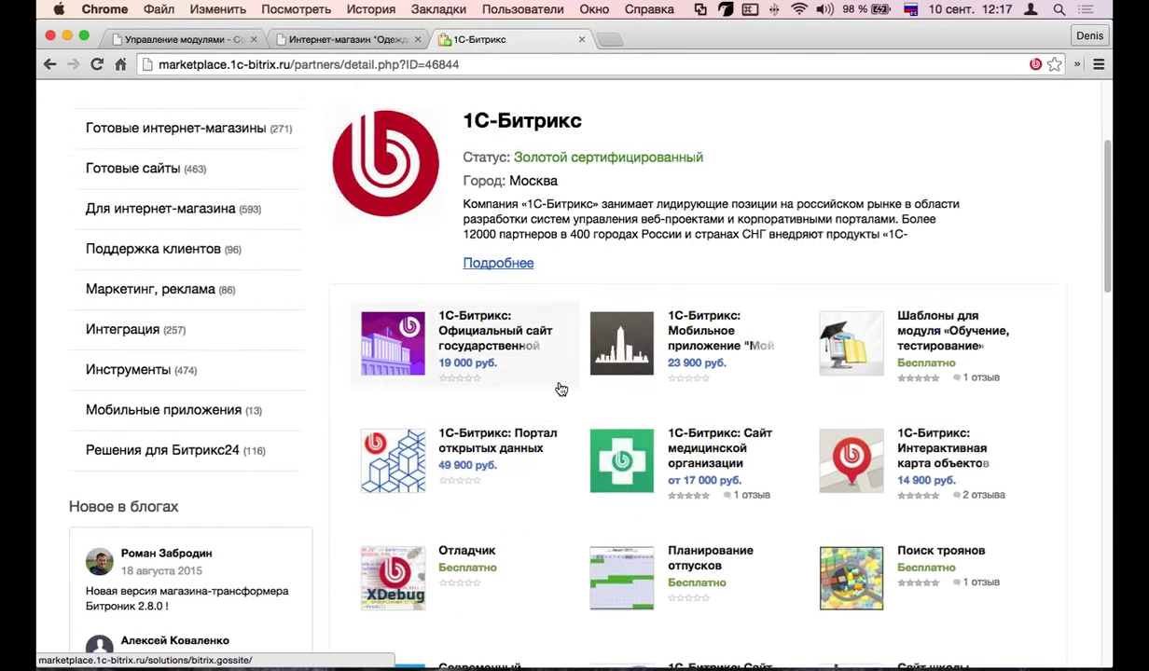
scroll(559, 387, "down", 1)
scroll(559, 388, "down", 2)
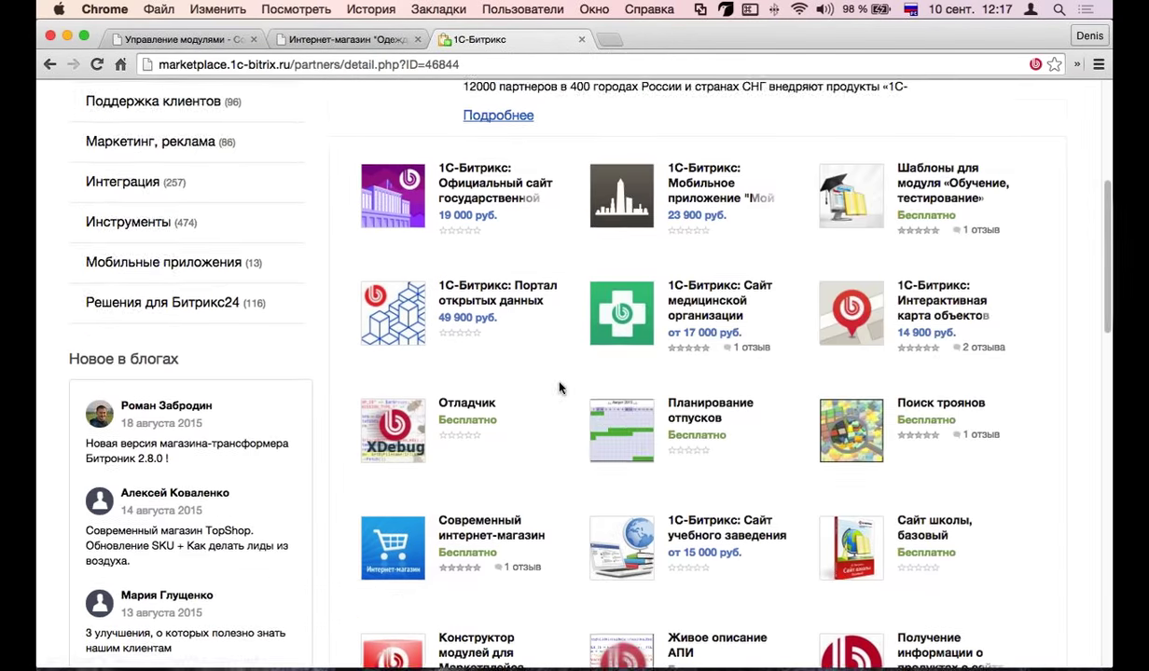
Step: Open the «Современный интернет-магазин» solution page and look over its screenshots
left_click(444, 473)
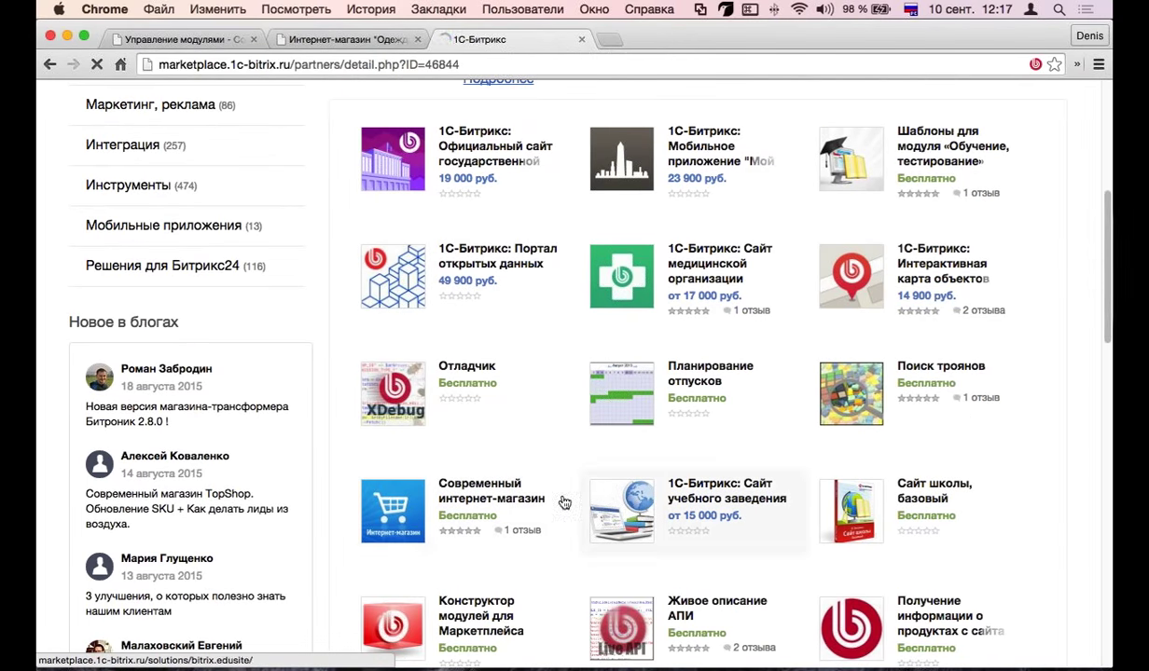
scroll(355, 378, "down", 2)
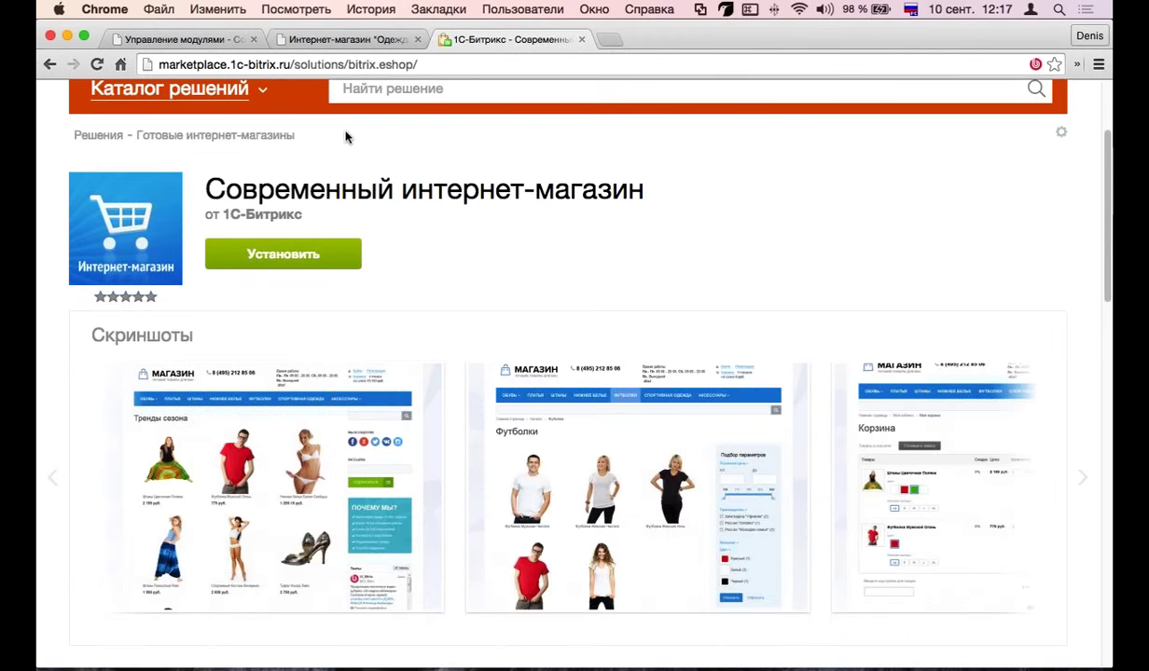
scroll(367, 266, "up", 2)
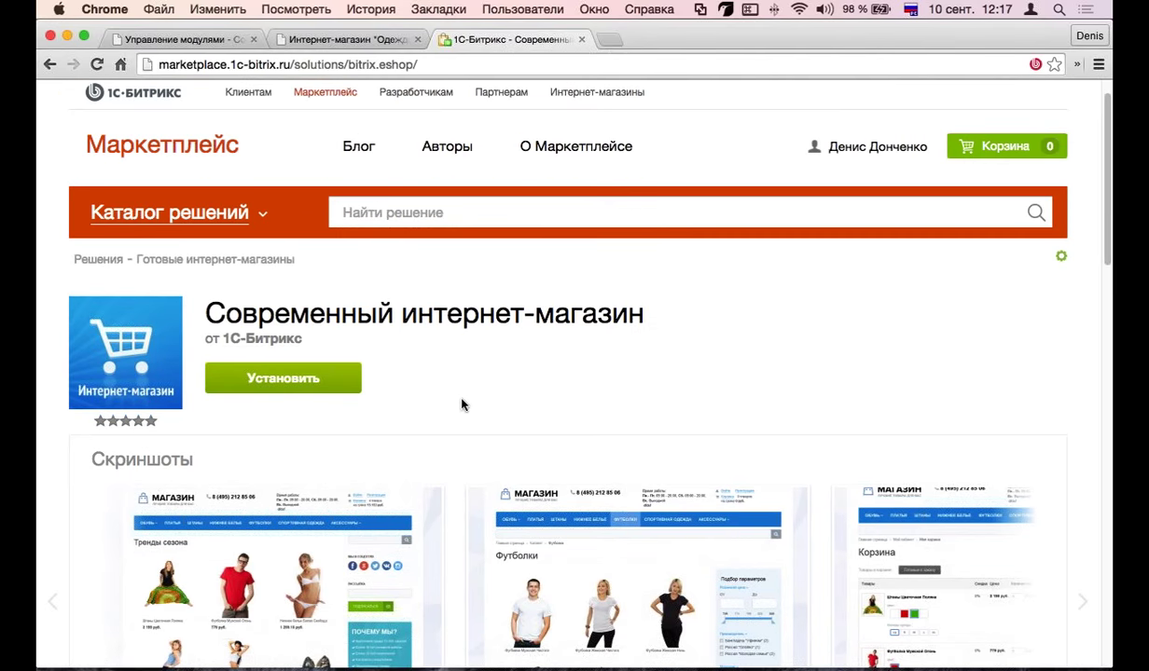
Step: Look over the «Современный интернет-магазин» page down to its technical data, and view the first store screenshot enlarged before closing it
scroll(351, 451, "down", 2)
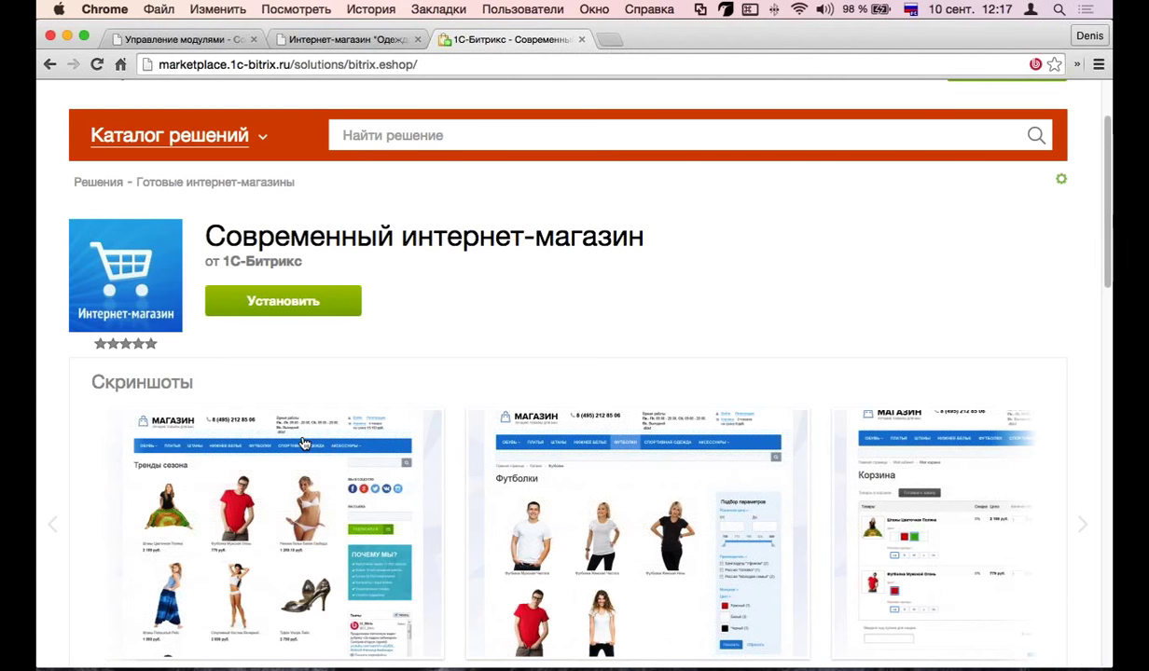
scroll(317, 452, "down", 2)
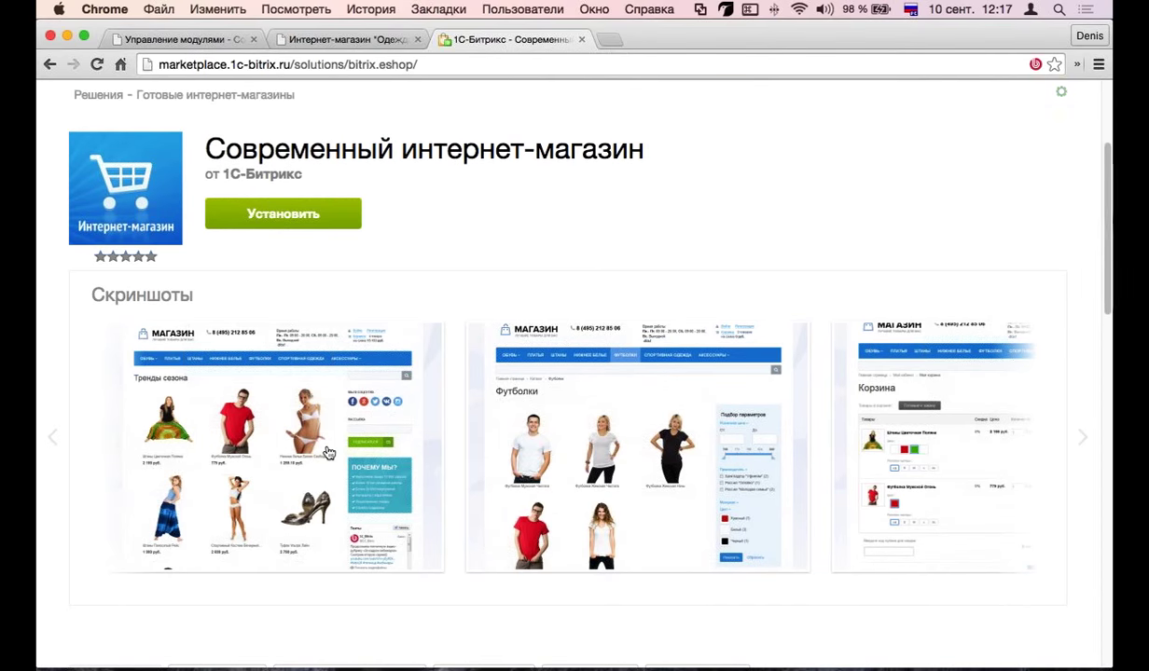
scroll(426, 363, "up", 4)
scroll(426, 363, "down", 5)
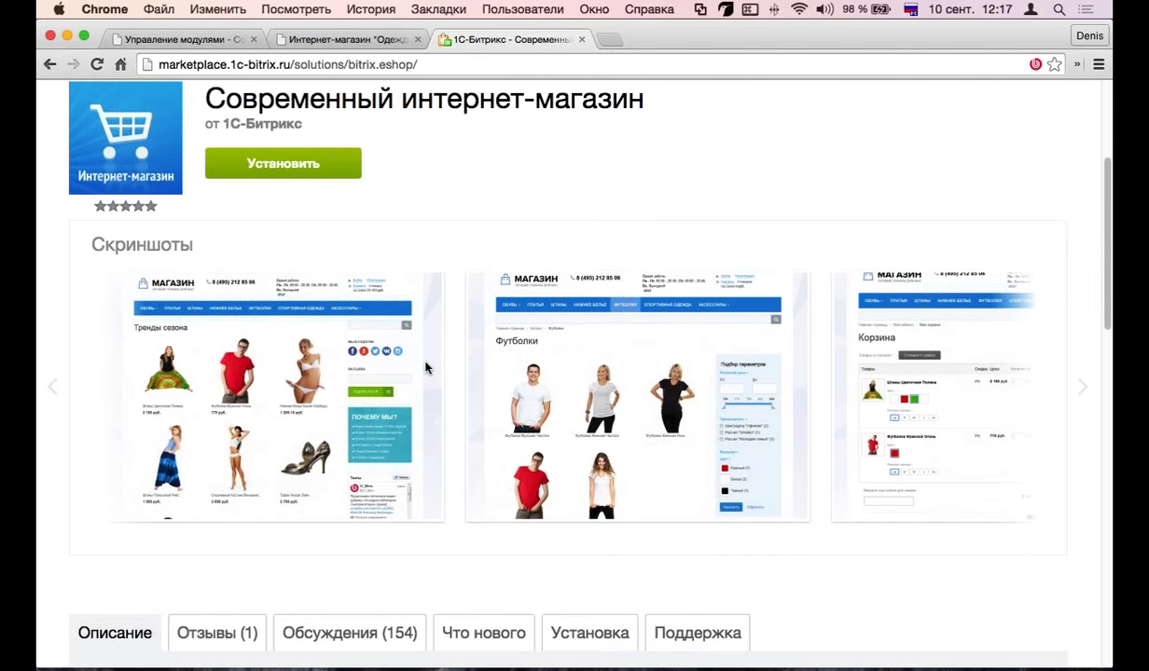
scroll(457, 334, "down", 3)
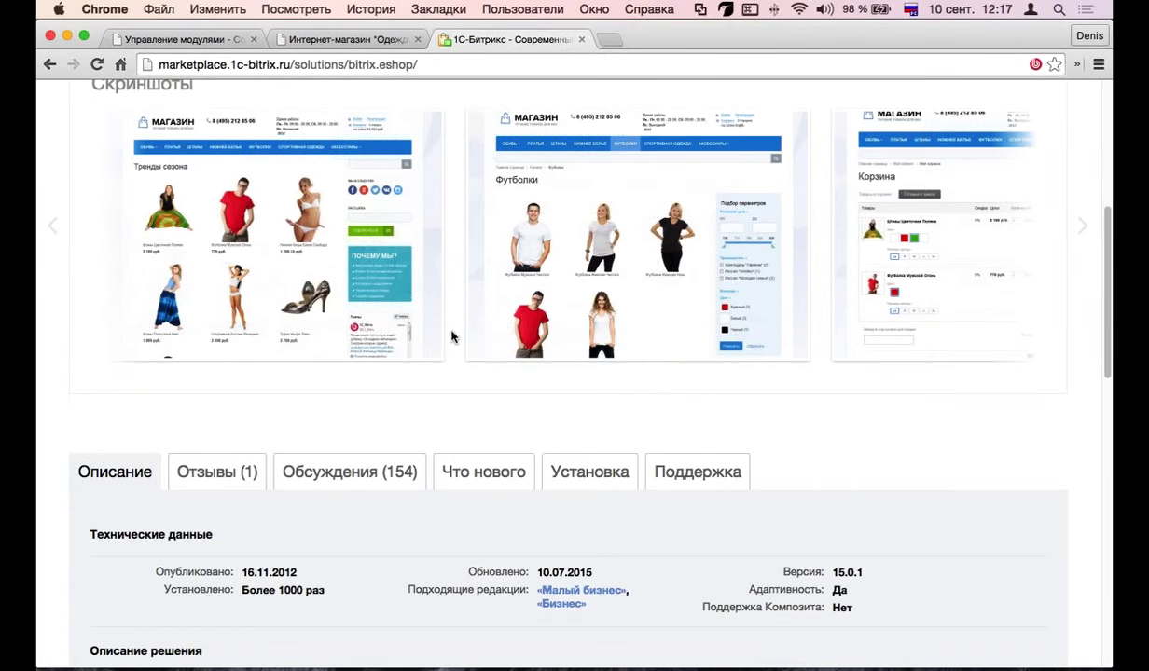
scroll(451, 336, "up", 1)
scroll(451, 336, "up", 6)
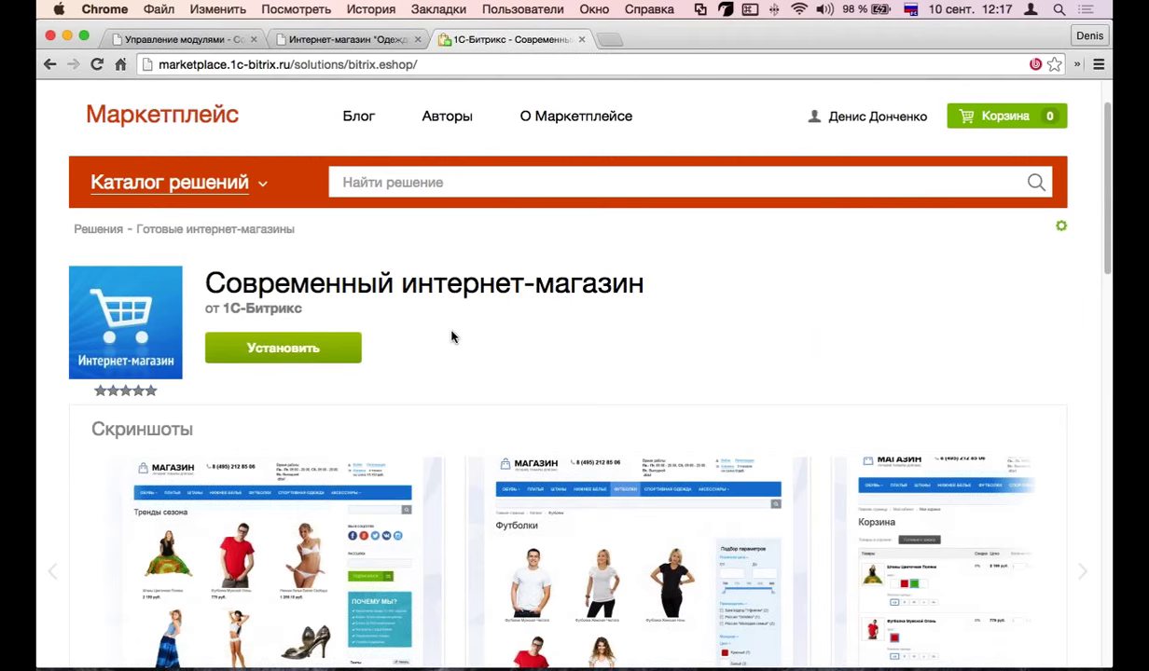
left_click(333, 499)
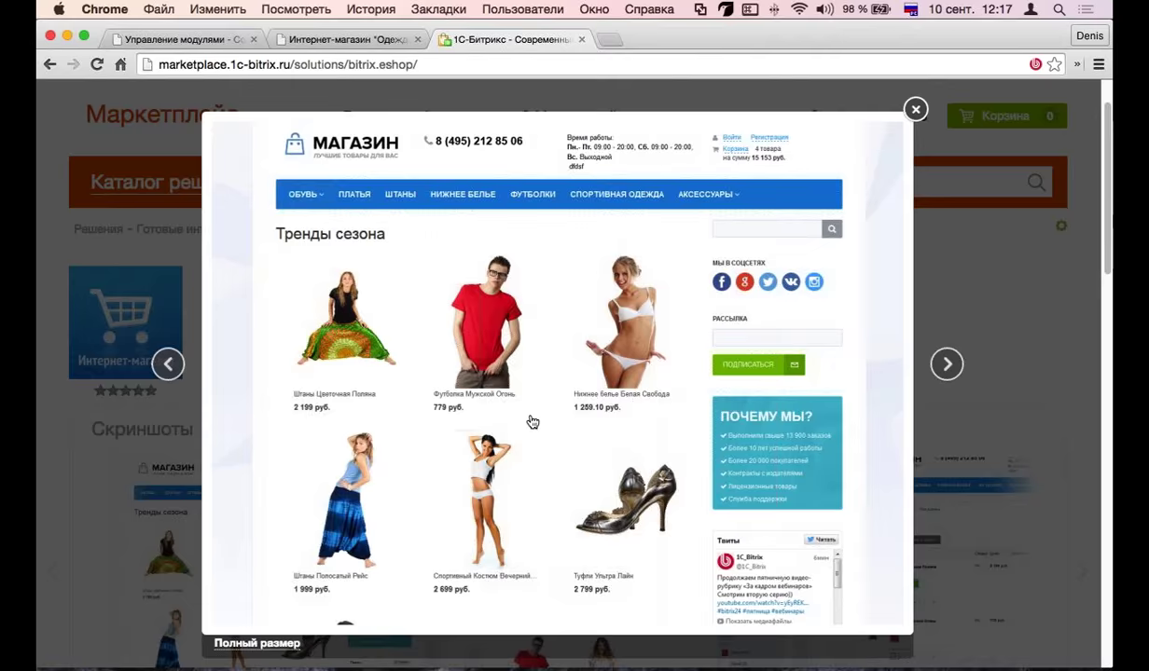
left_click(917, 109)
Step: Switch to the demo store's home page and look over its catalogue sections, trending products, tweets feed and social network links
left_click(173, 40)
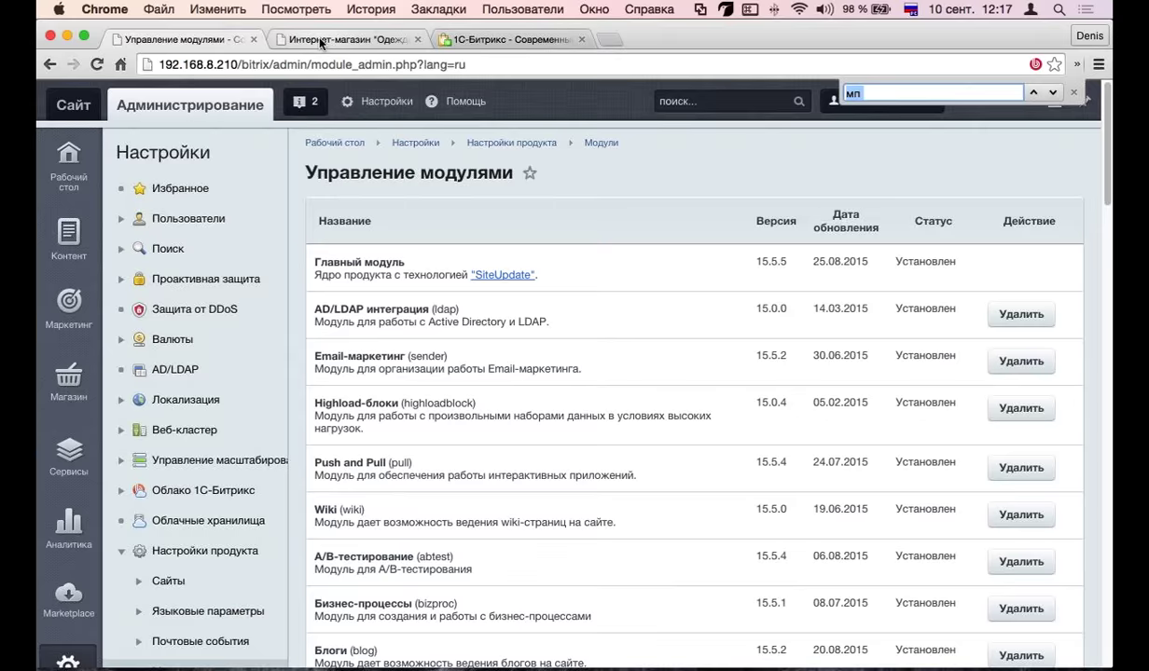
left_click(320, 42)
scroll(411, 270, "down", 2)
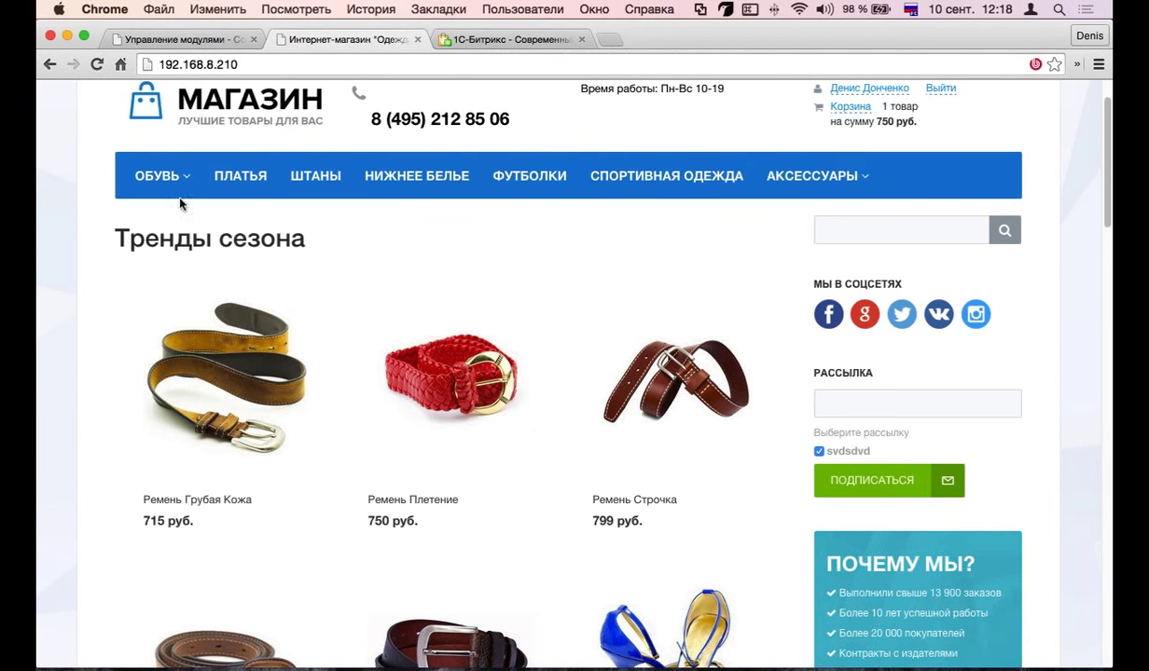
scroll(814, 344, "down", 1)
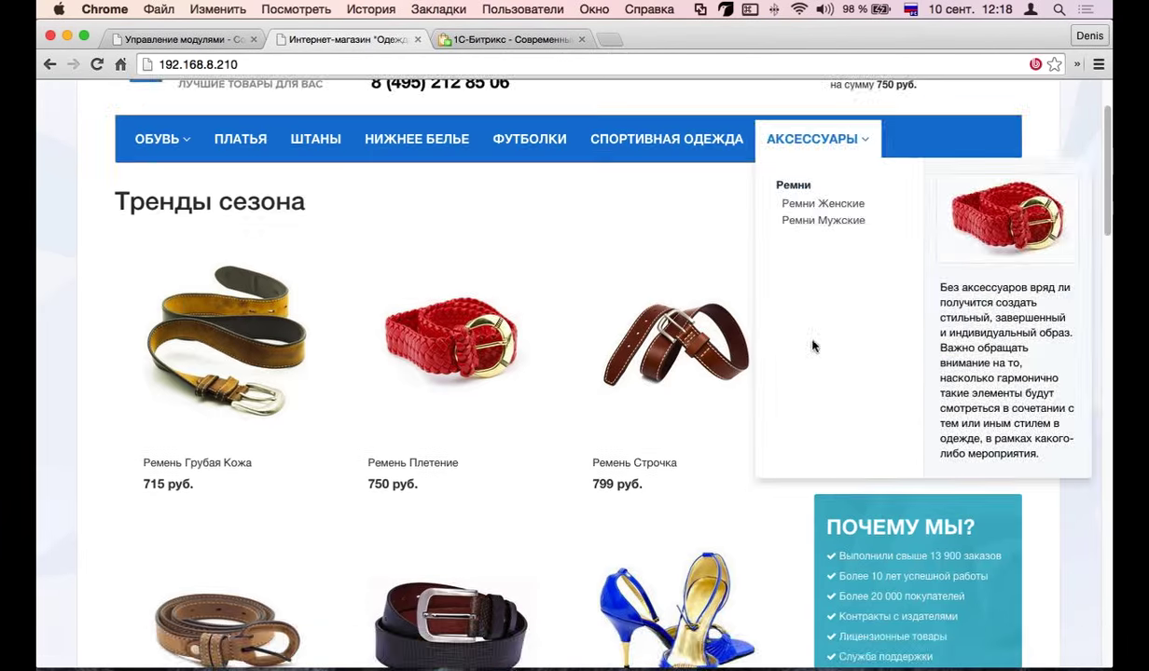
scroll(813, 343, "down", 7)
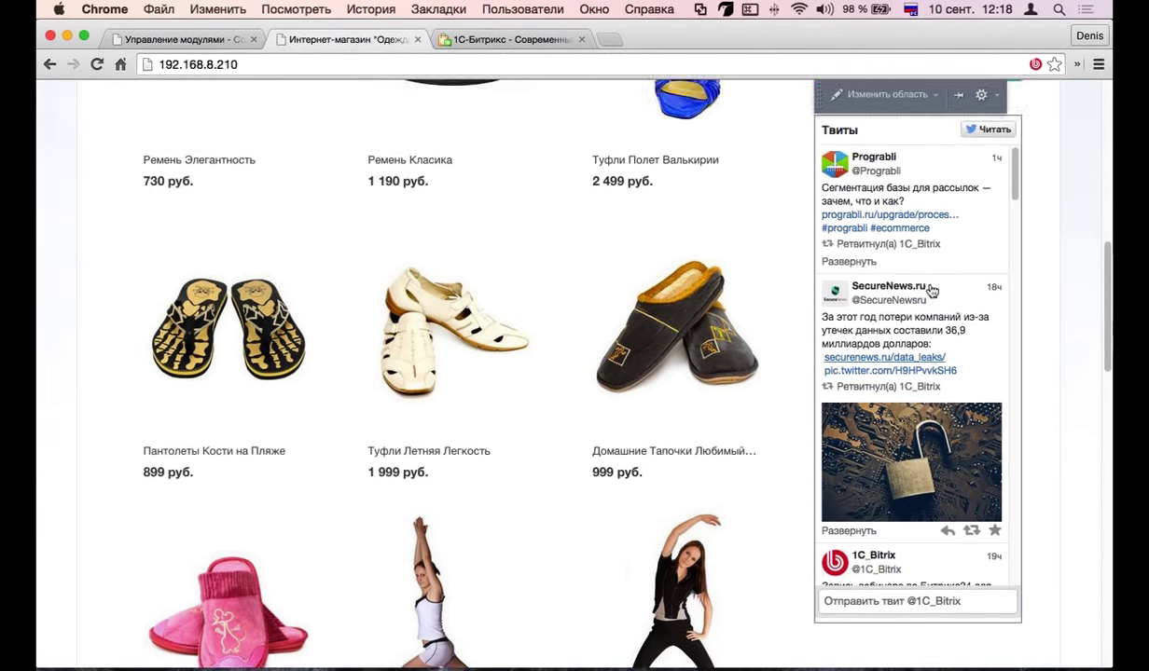
scroll(928, 290, "up", 2)
scroll(743, 303, "up", 5)
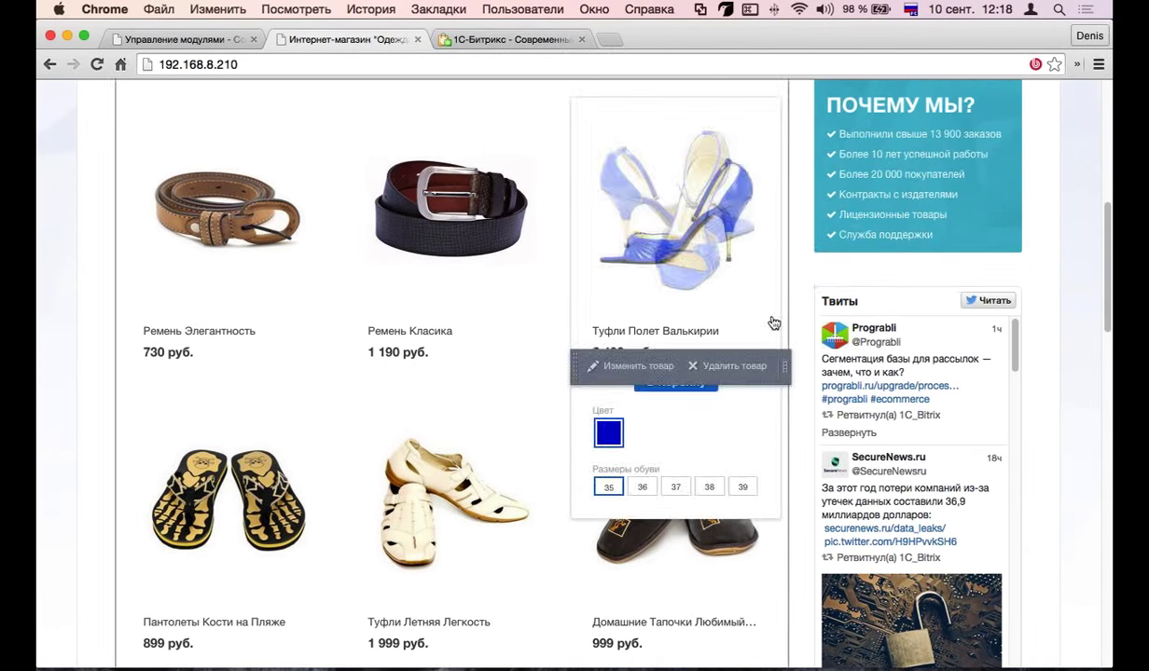
scroll(928, 347, "up", 10)
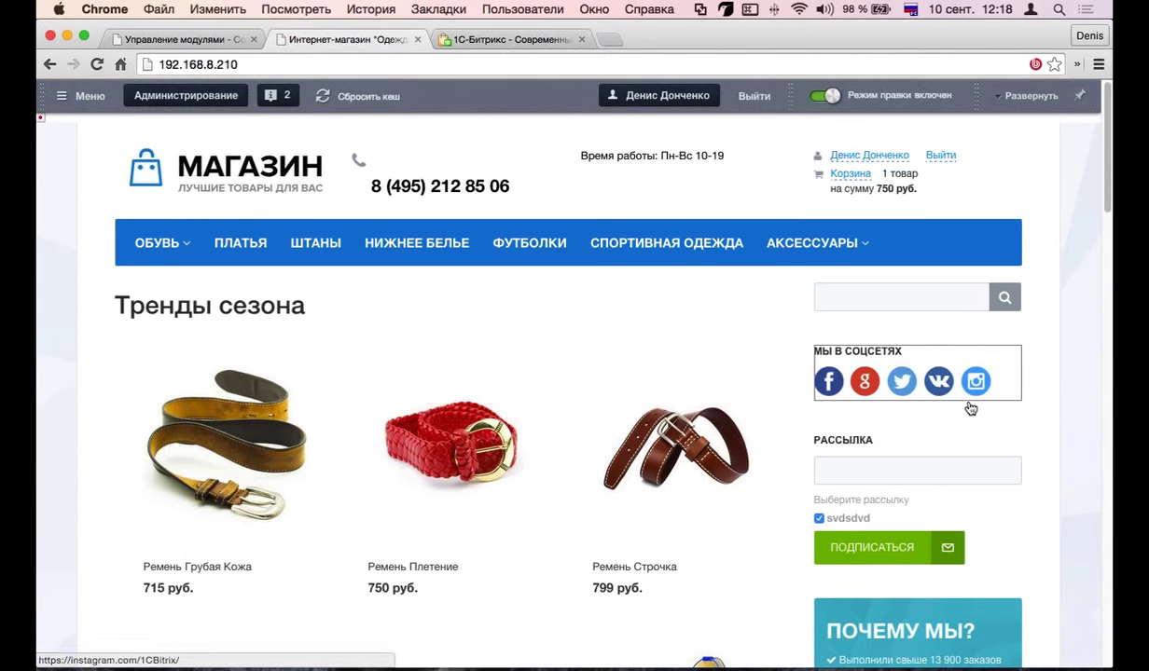
mouse_move(969, 408)
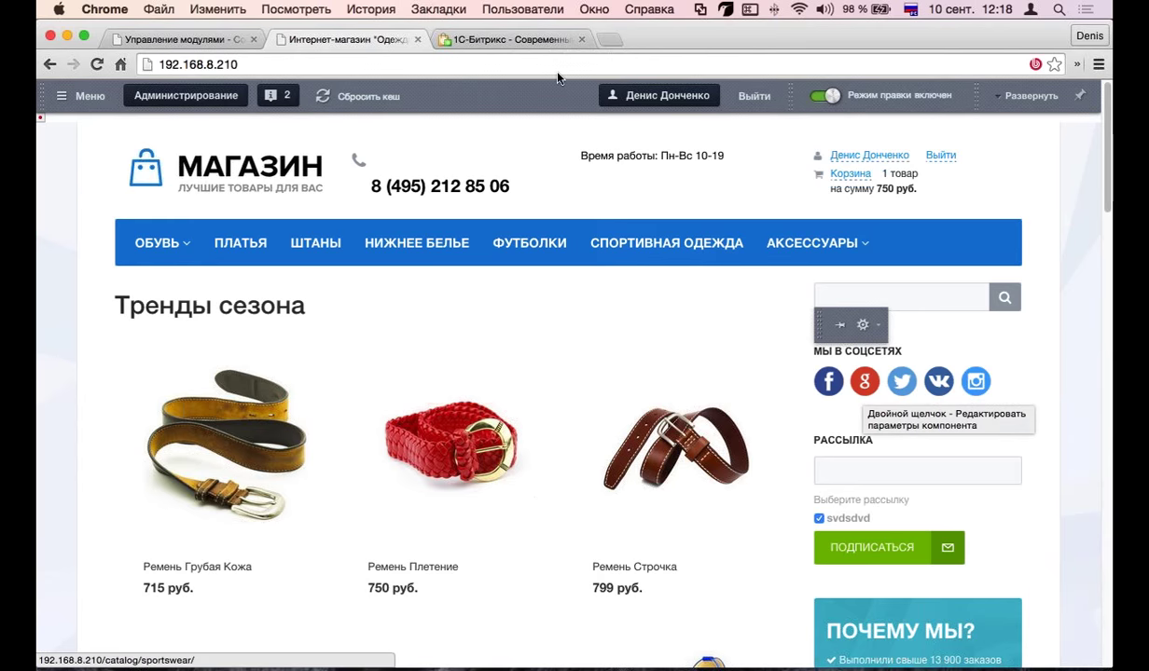
Step: Return to Маркетплейс and open the «Социальные сети» category under «Интеграция» in the solutions catalogue
key("ctrl+Tab")
left_click(198, 243)
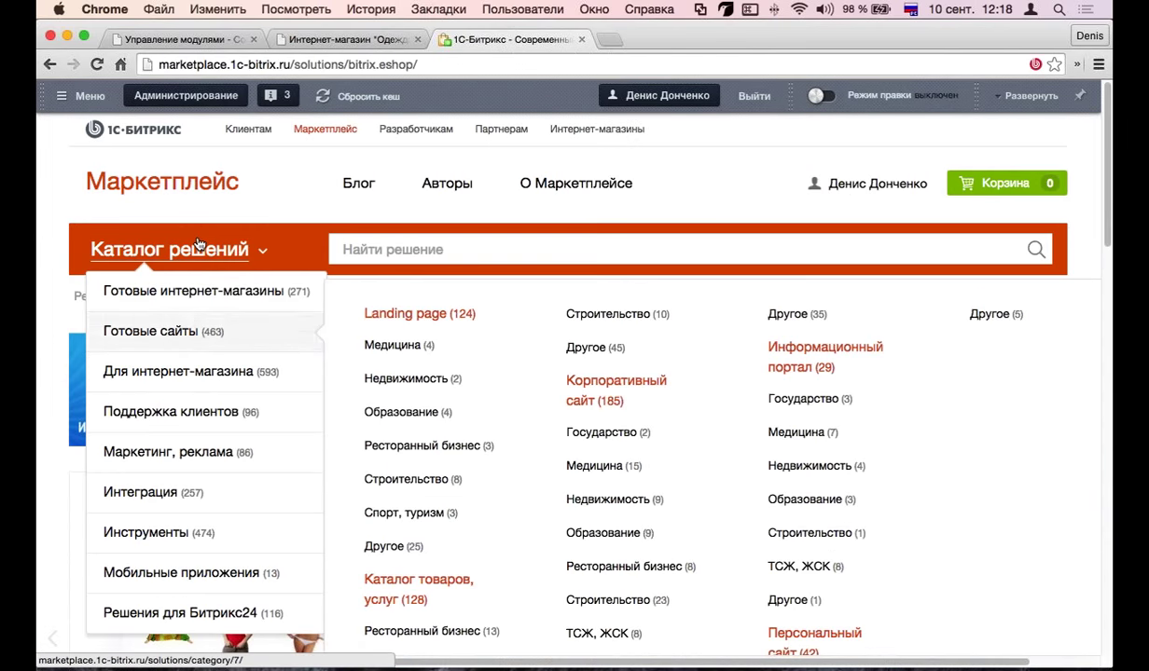
mouse_move(198, 380)
mouse_move(187, 490)
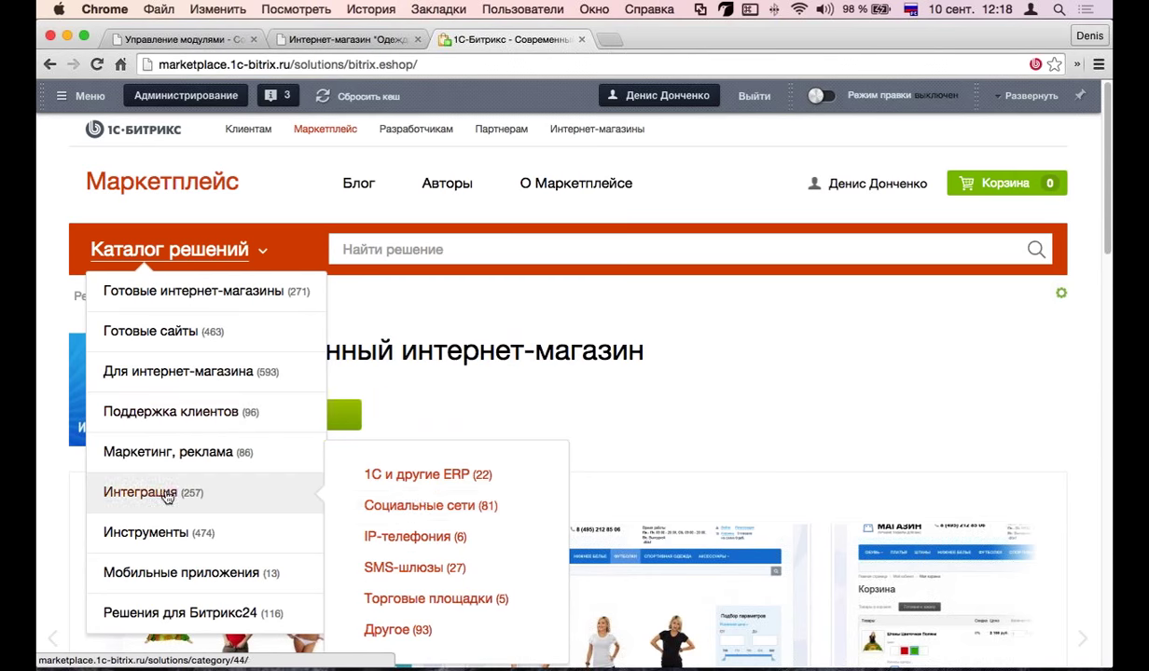
left_click(419, 507)
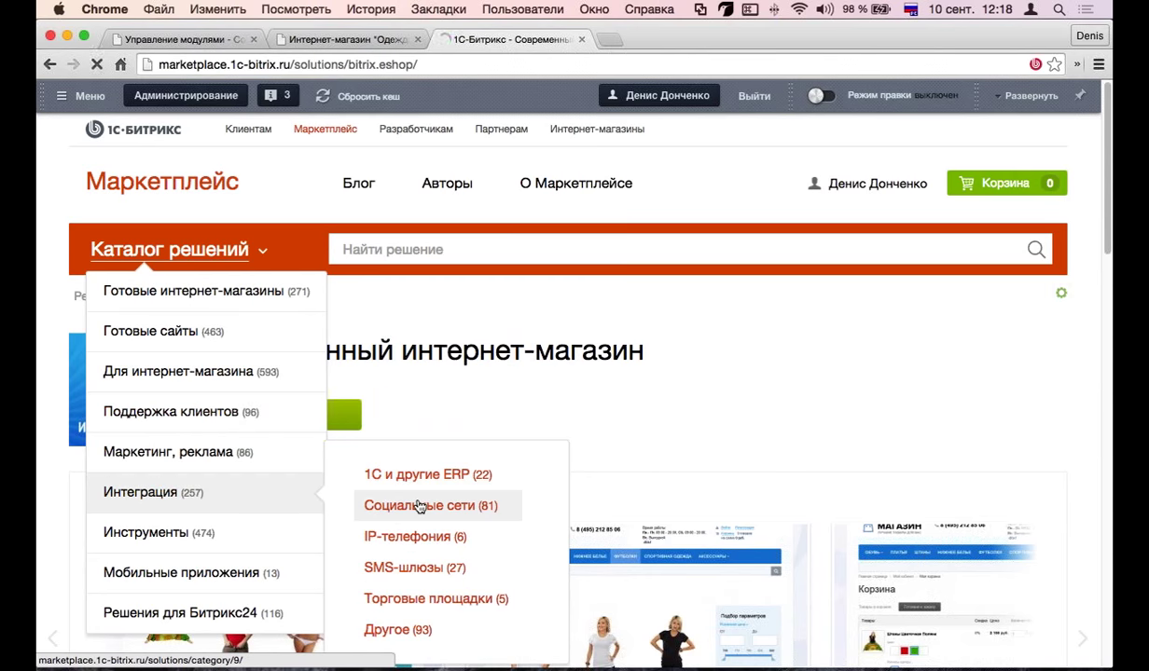
Step: Look through the solutions in «Социальные сети», glance at the demo store's home page and return to the category
scroll(553, 403, "down", 3)
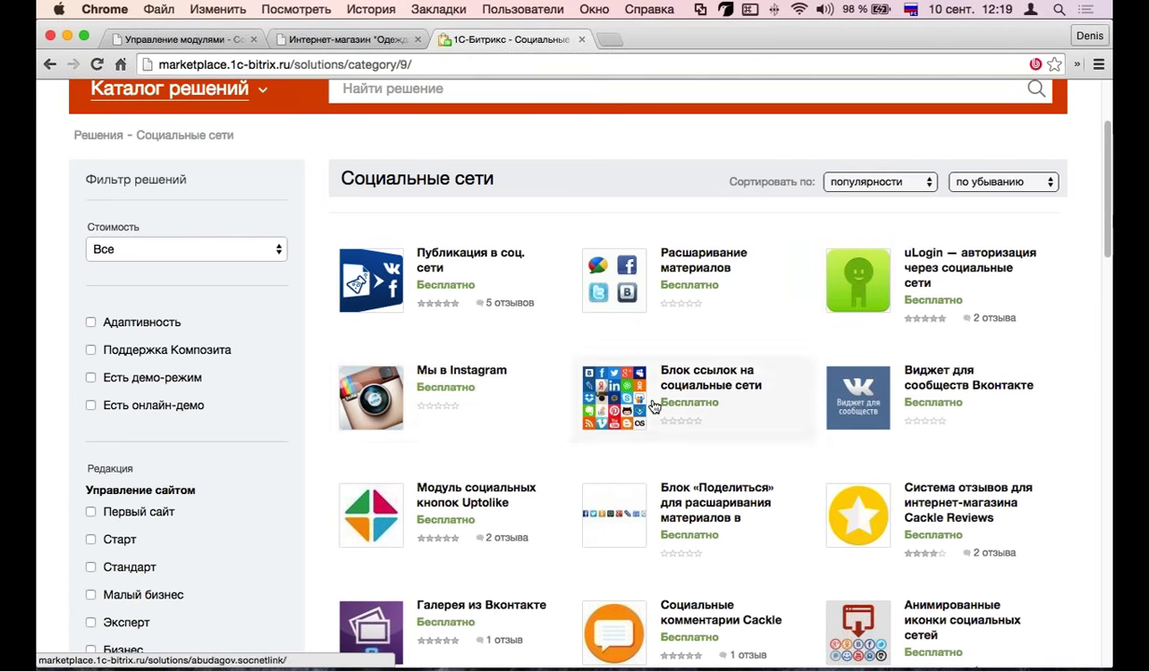
scroll(644, 405, "down", 3)
scroll(653, 405, "down", 5)
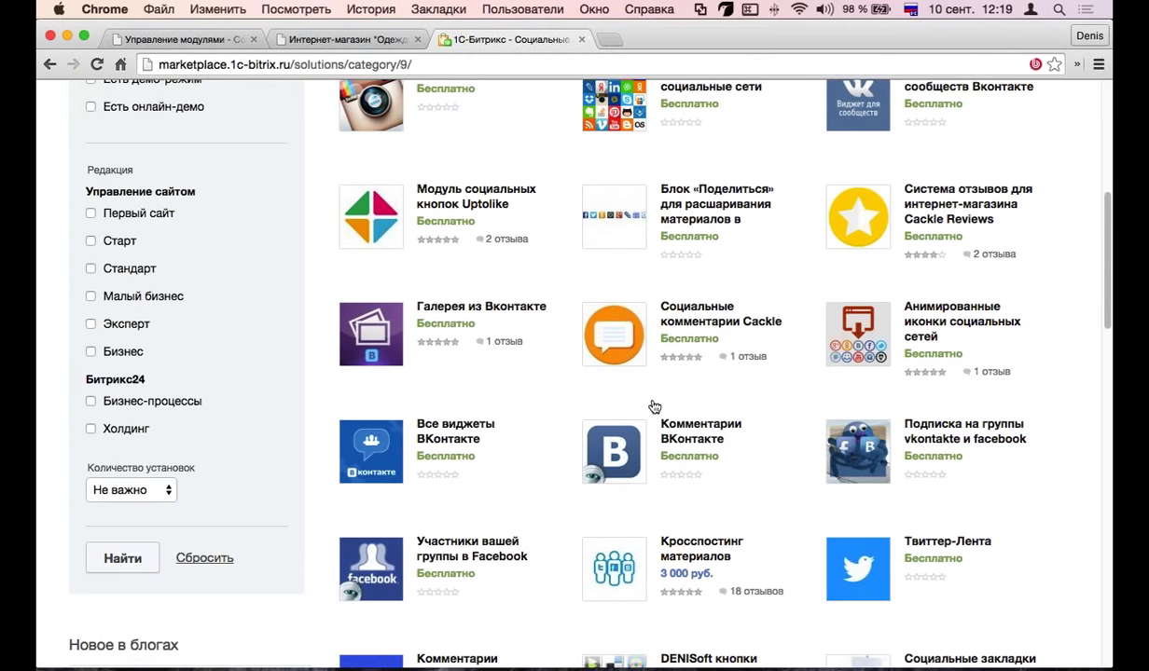
scroll(712, 508, "down", 3)
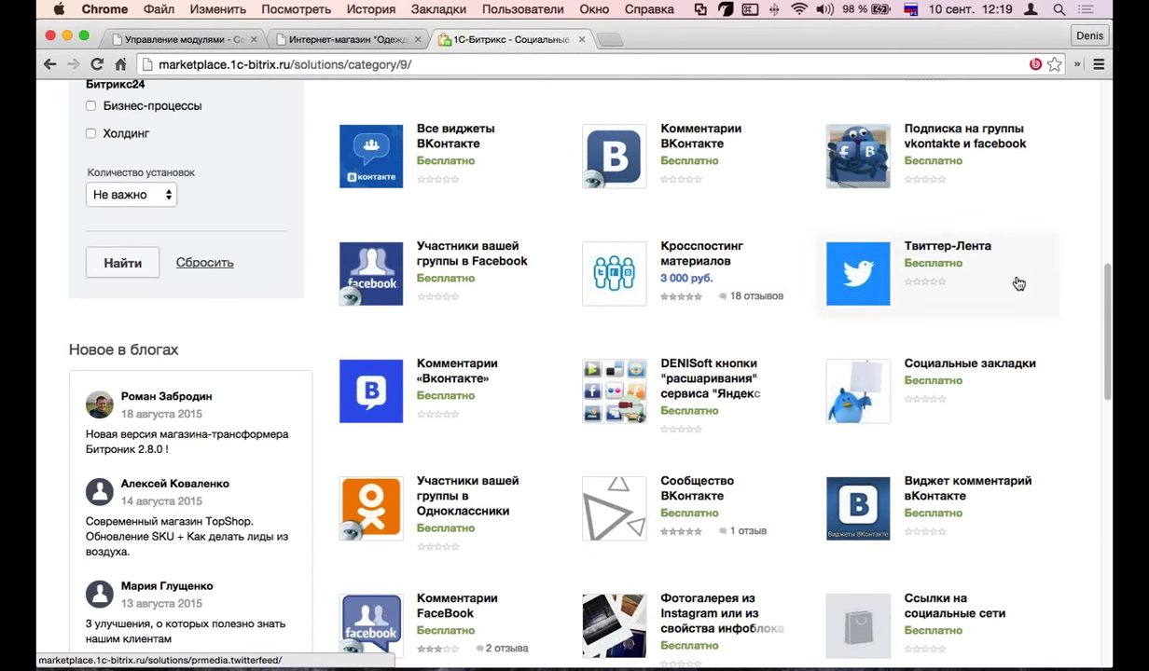
scroll(792, 318, "down", 8)
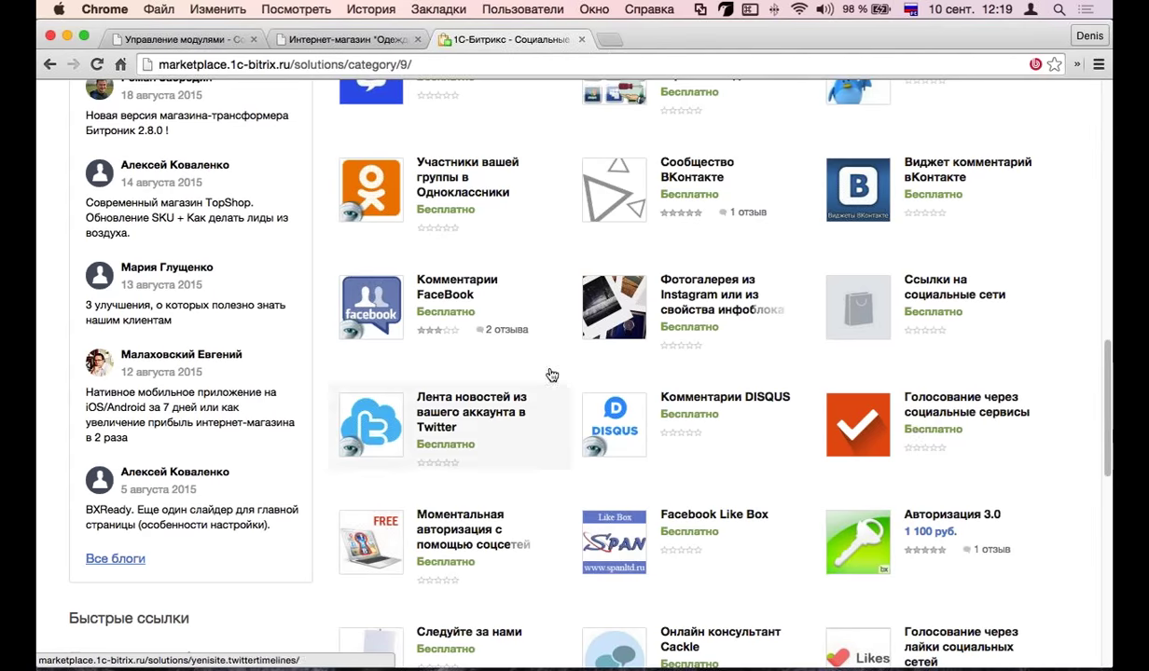
scroll(700, 442, "down", 1)
scroll(567, 287, "up", 15)
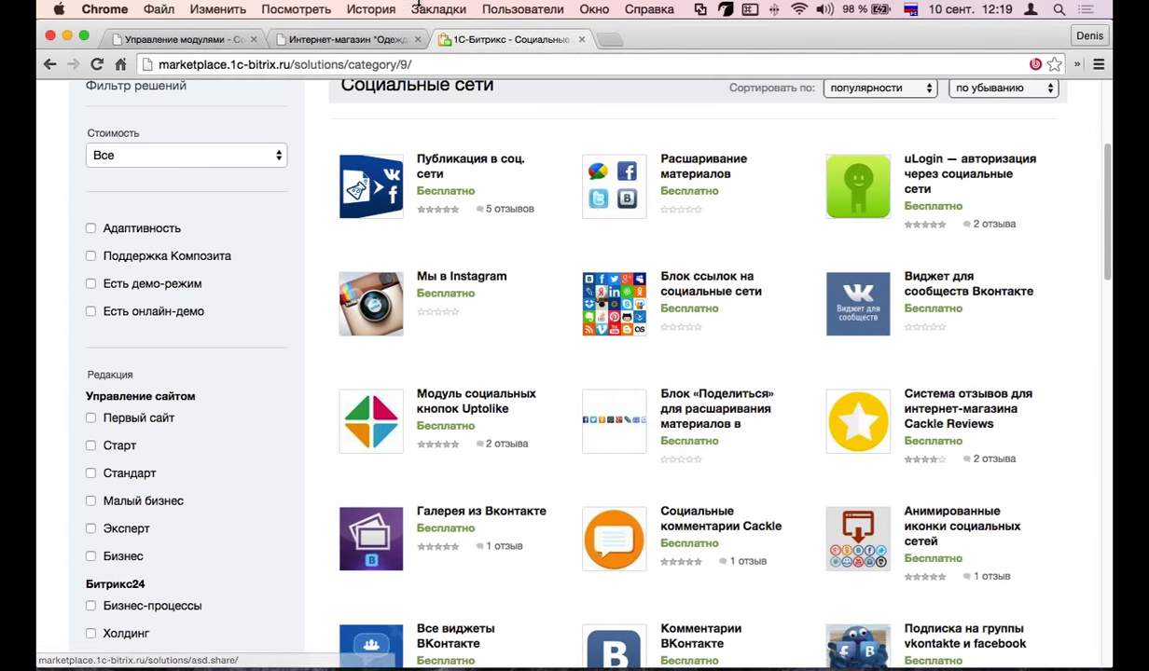
left_click(335, 42)
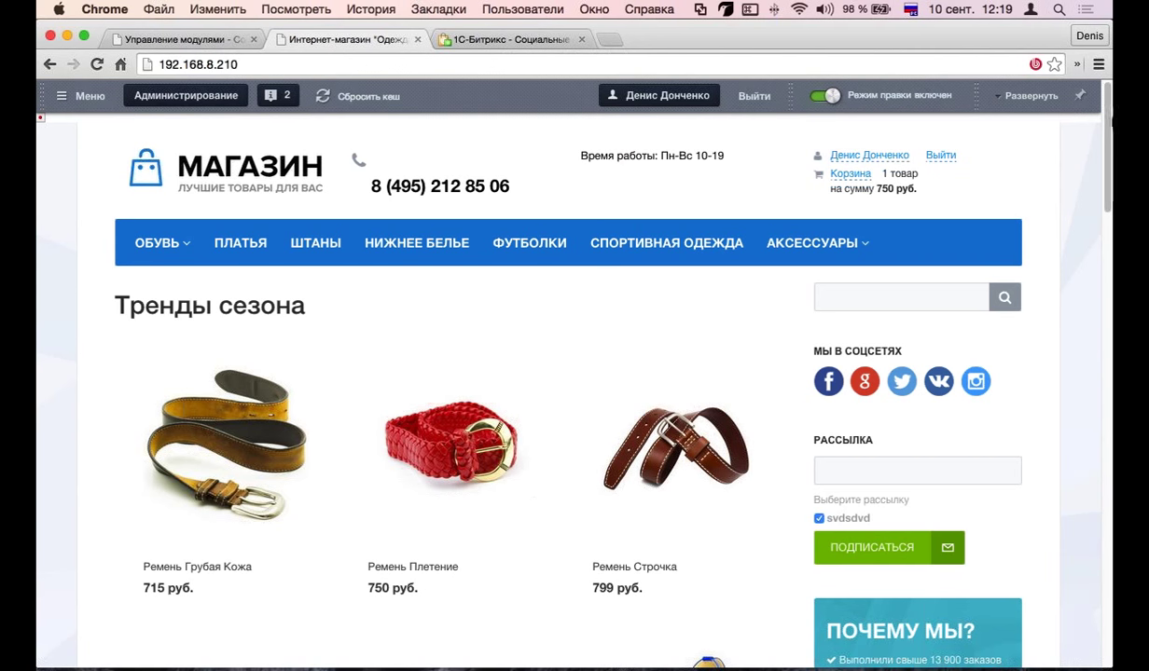
left_click(528, 40)
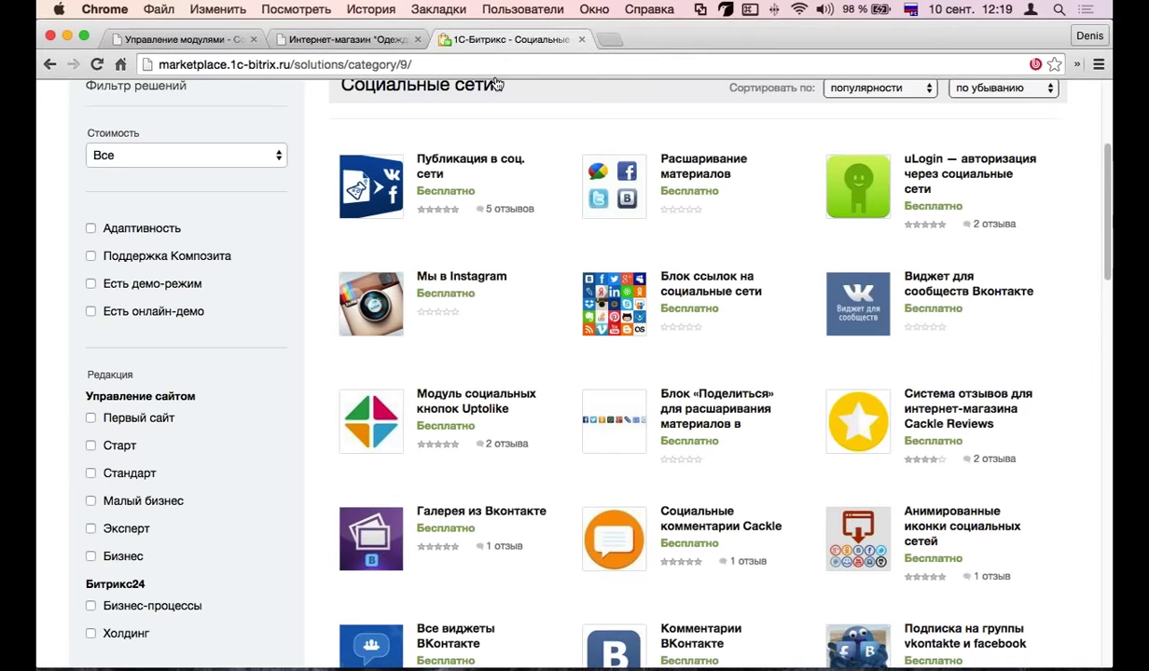
Step: Open the «Landing page» category under «Готовые сайты» and look over its solutions
scroll(205, 257, "up", 5)
mouse_move(205, 256)
mouse_move(165, 331)
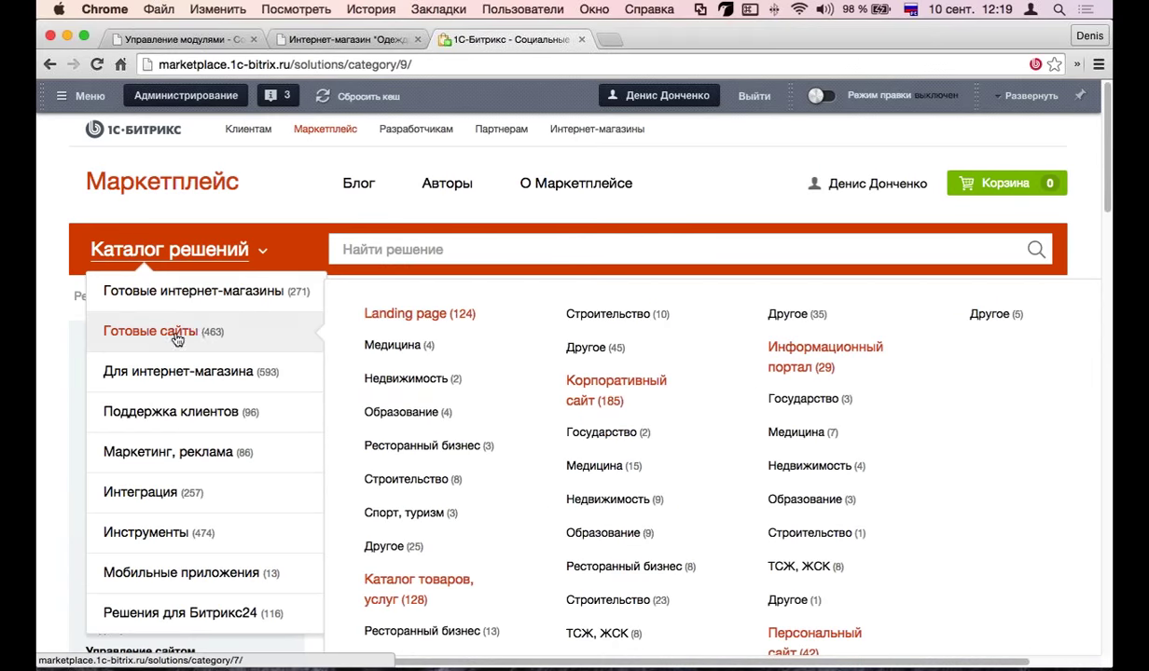
left_click(437, 315)
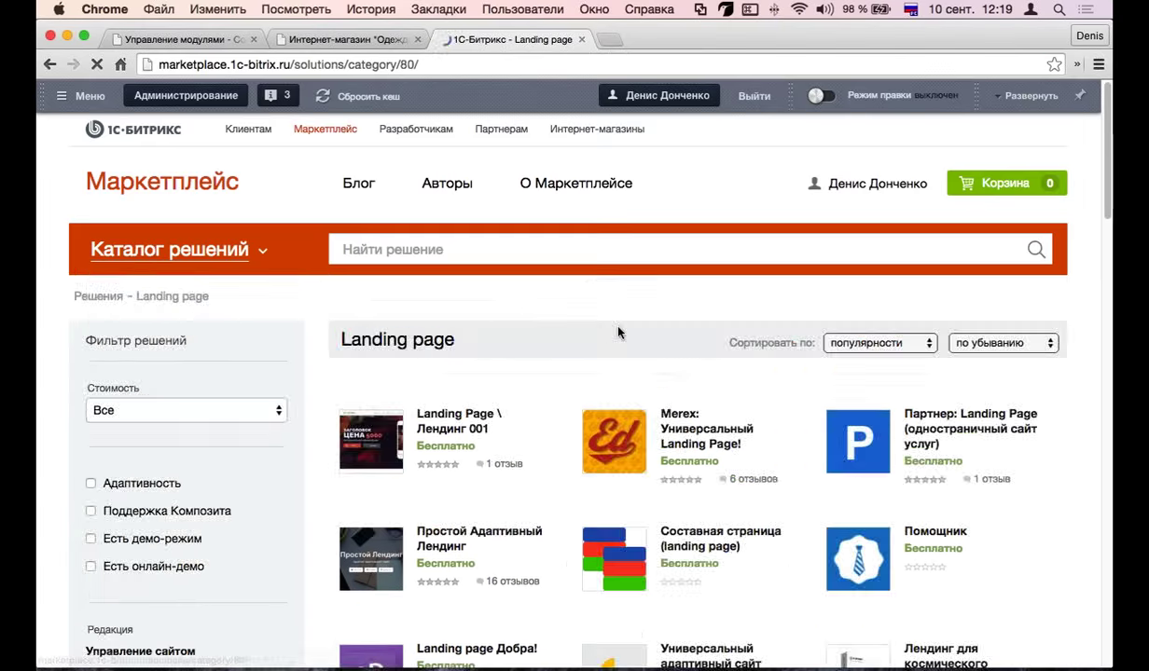
scroll(612, 354, "down", 5)
scroll(612, 361, "down", 4)
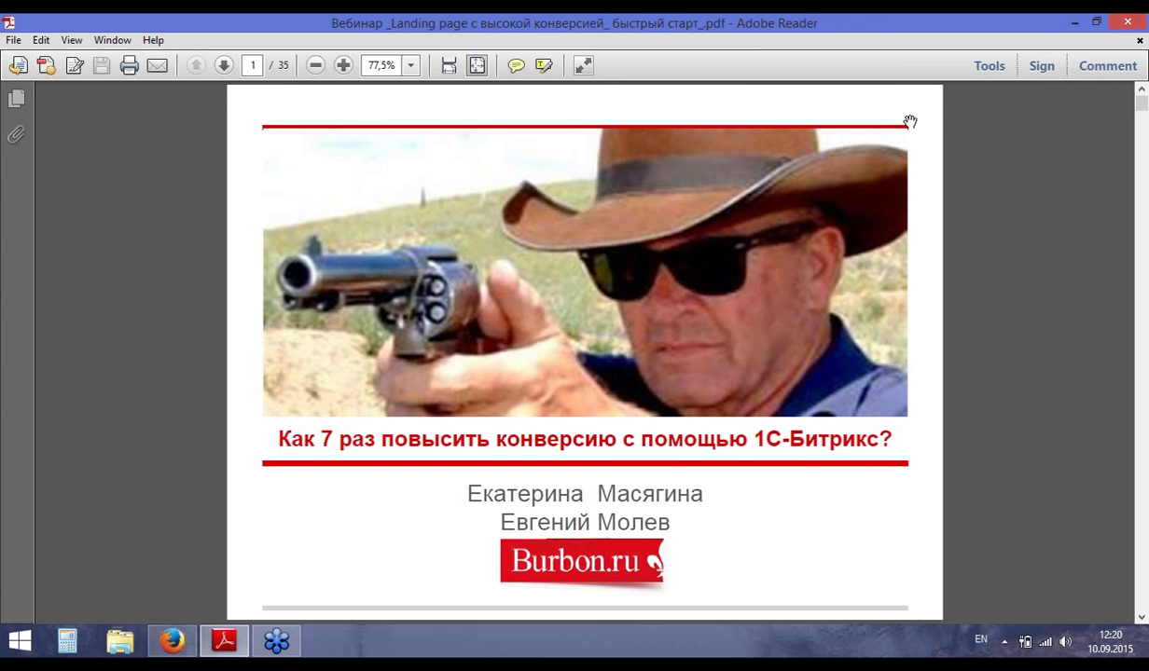
Step: Show the Landing page webinar PDF in Adobe Reader in full screen mode and dismiss the untagged document reading options
left_click(69, 39)
left_click(101, 246)
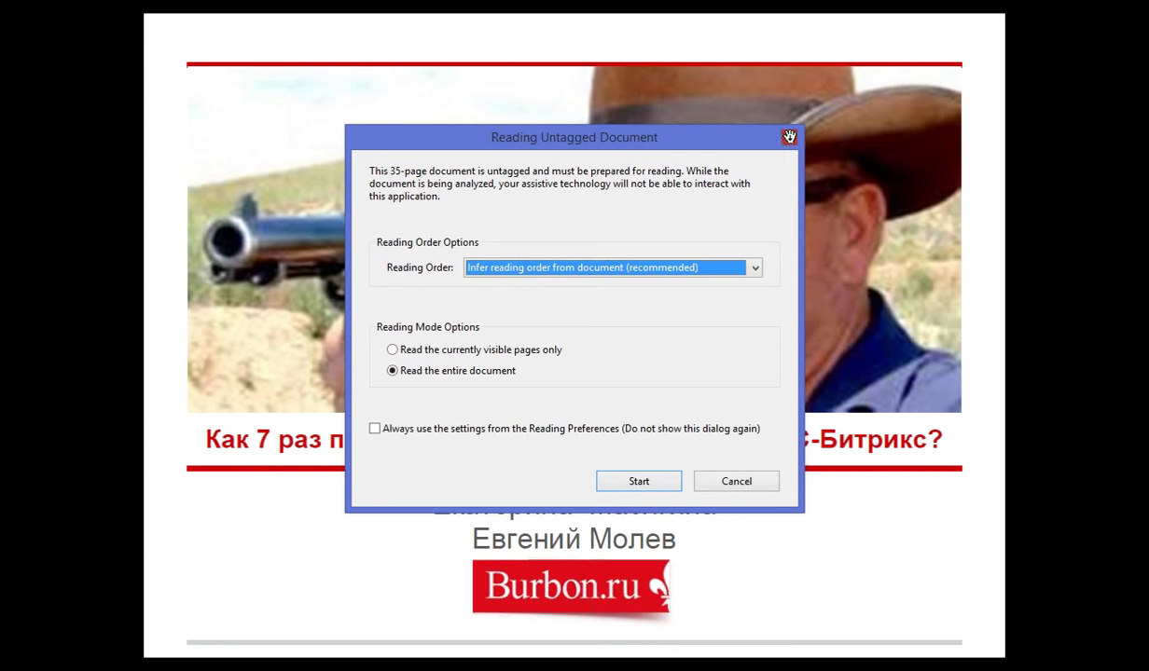
left_click(789, 137)
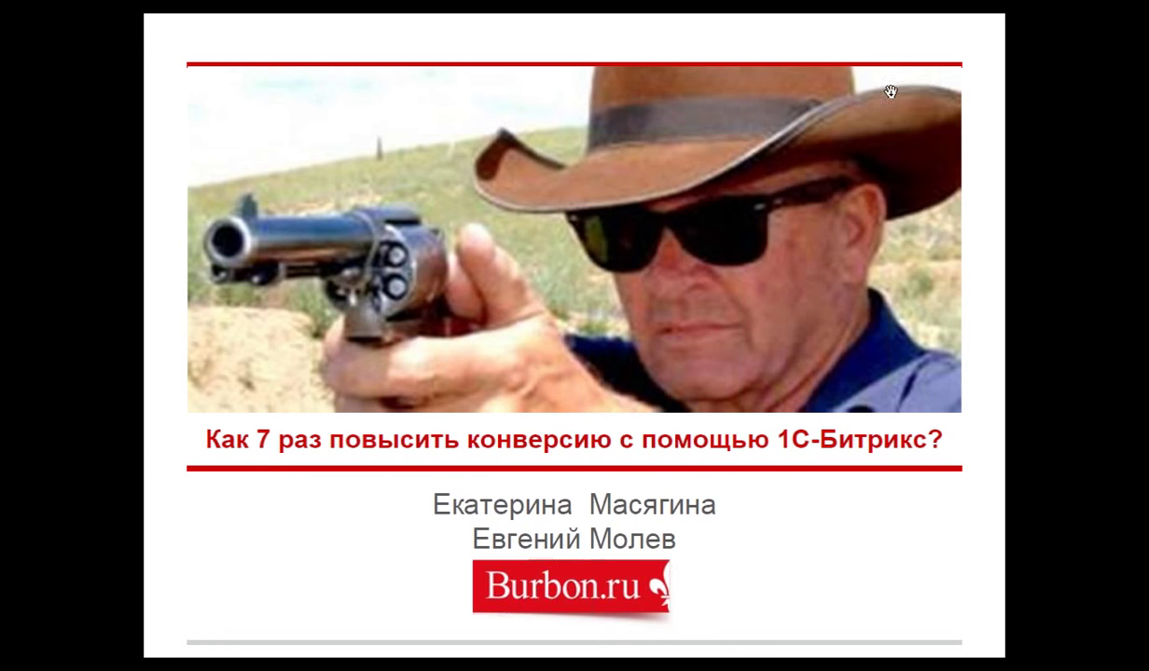